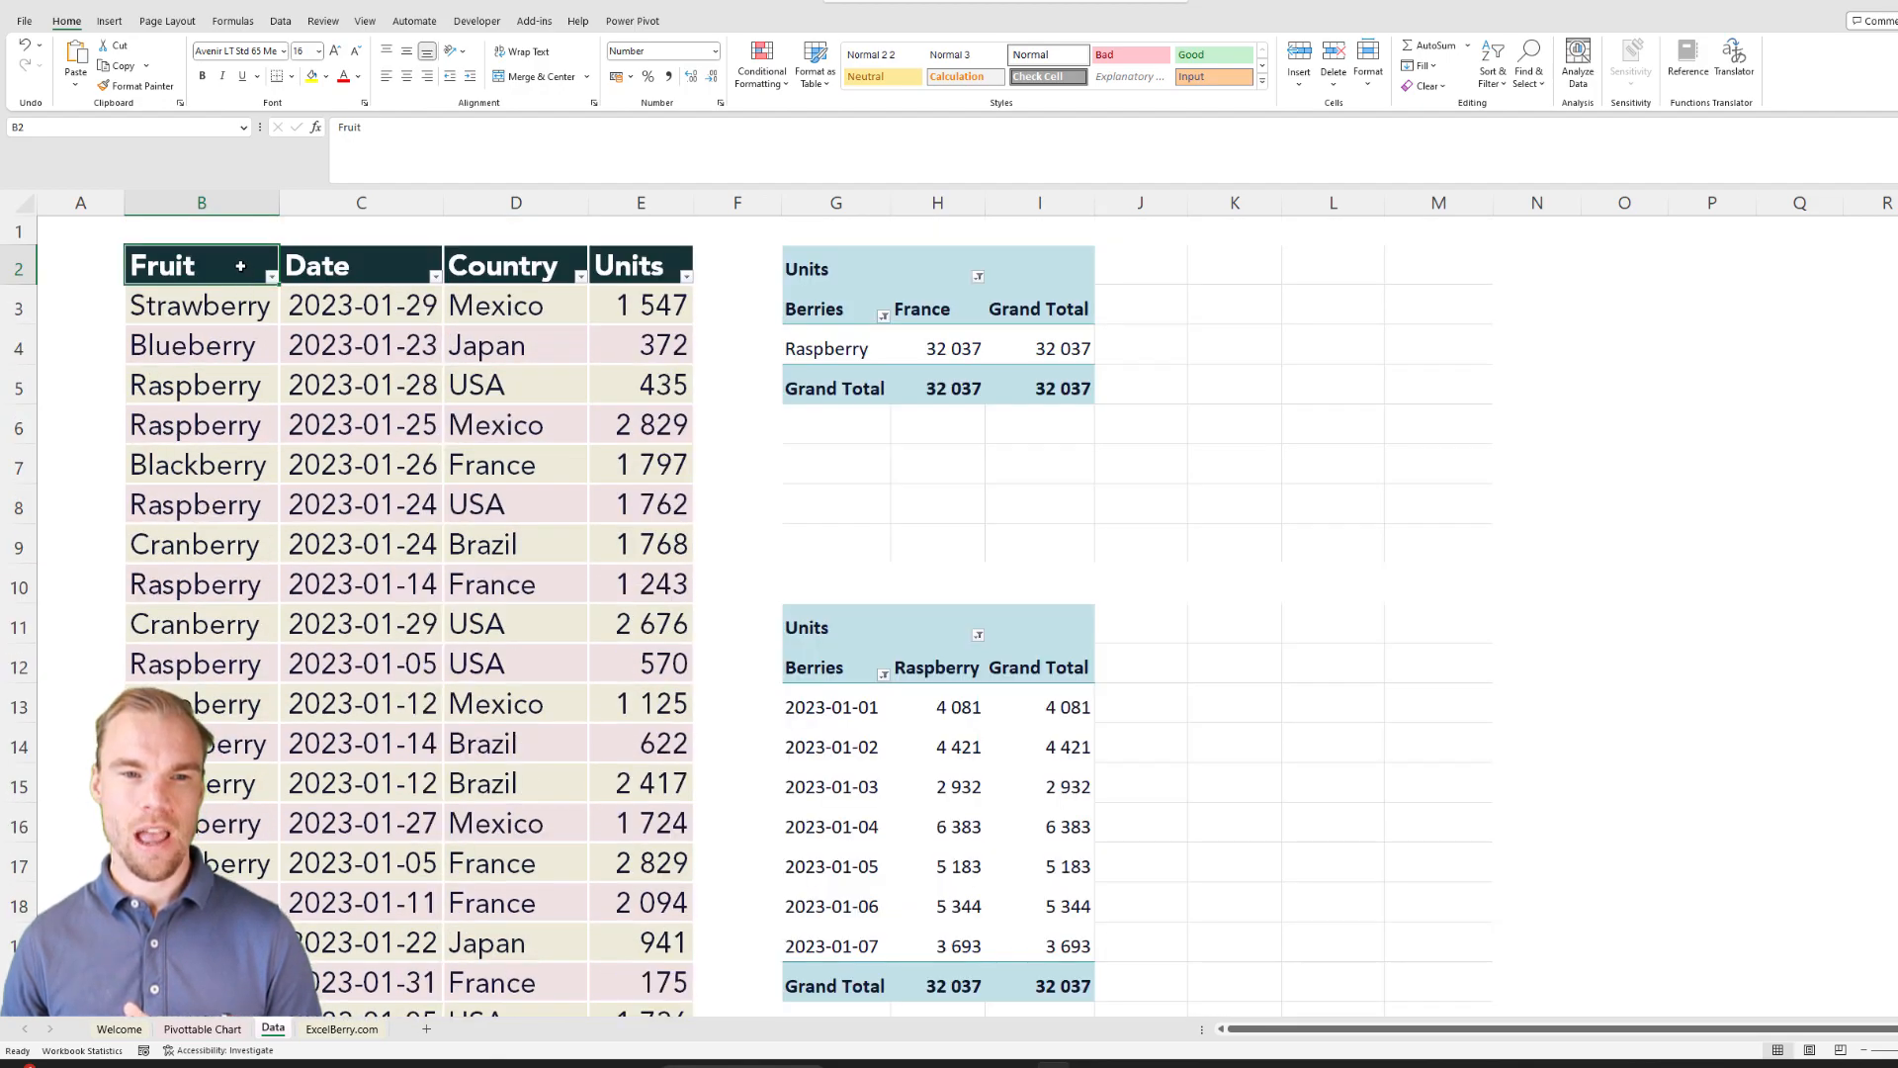
pyautogui.moveTo(241, 268); pyautogui.dragTo(612, 254)
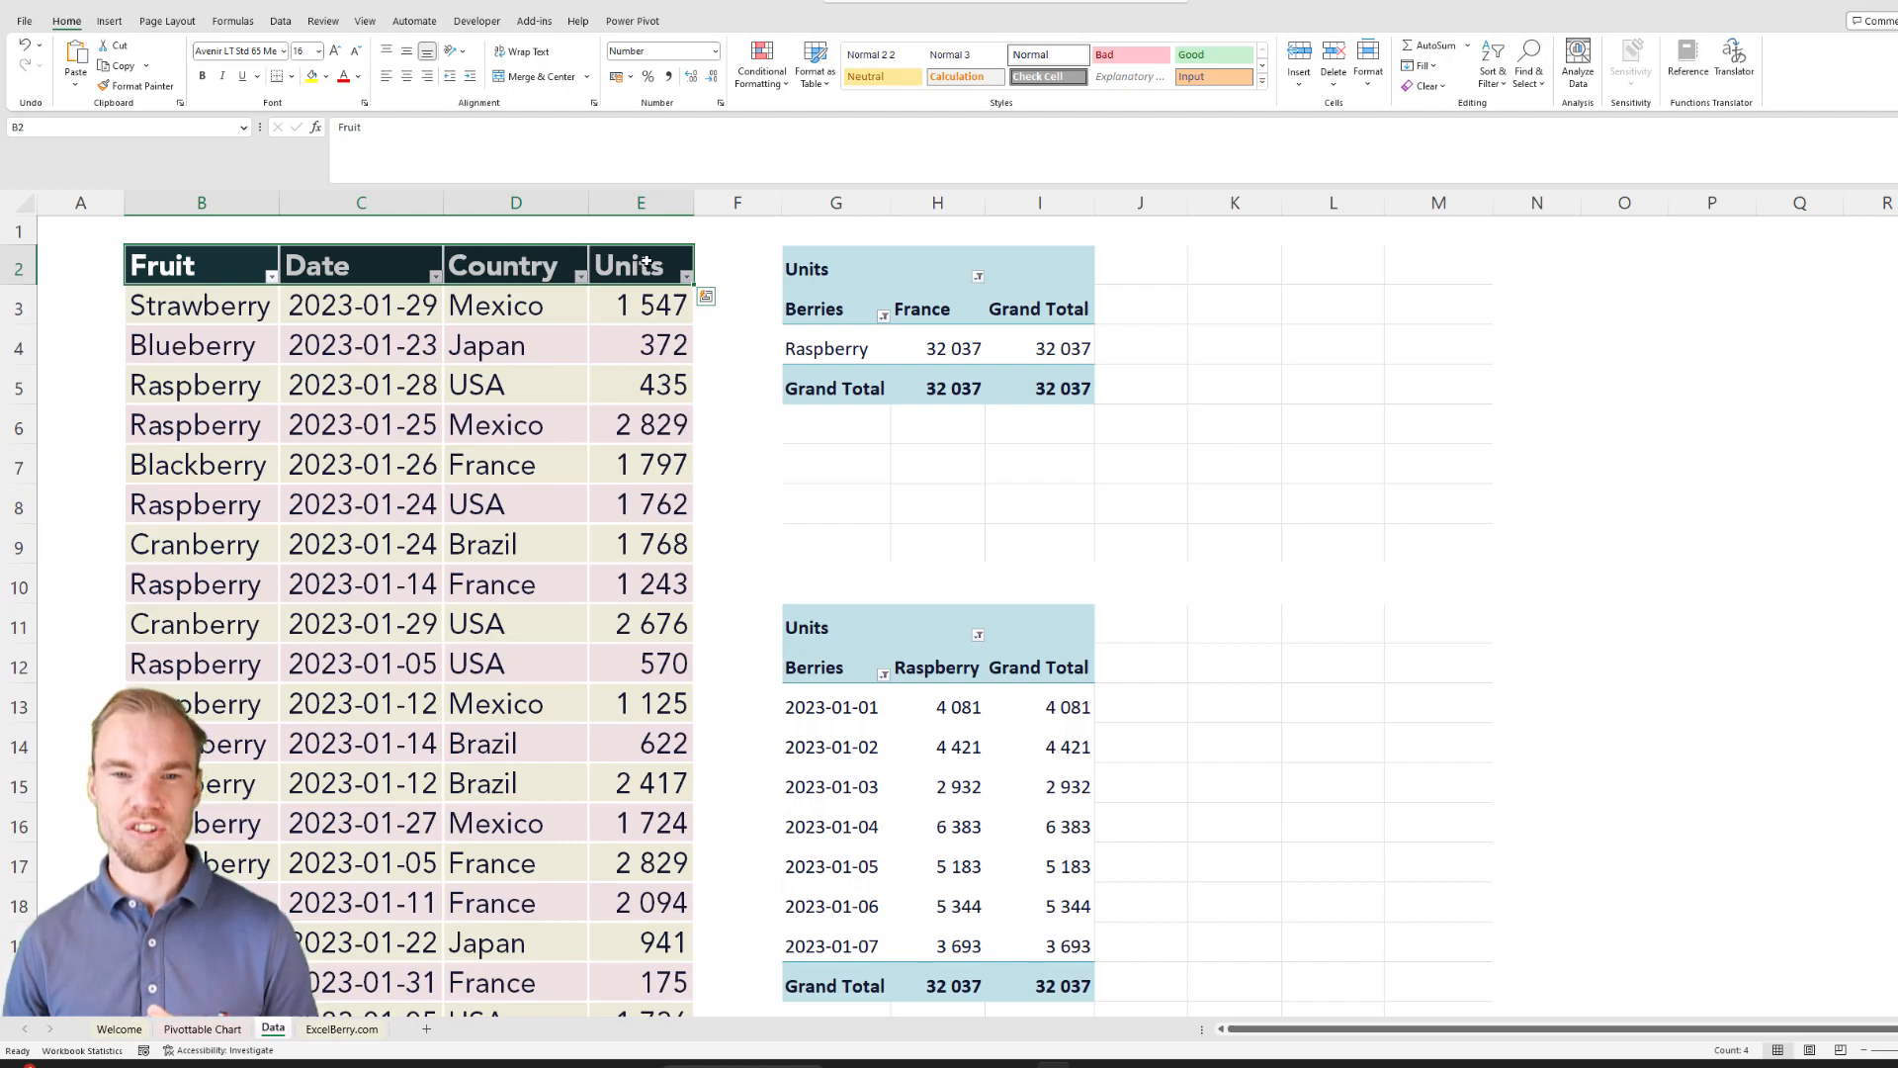
pyautogui.click(840, 267)
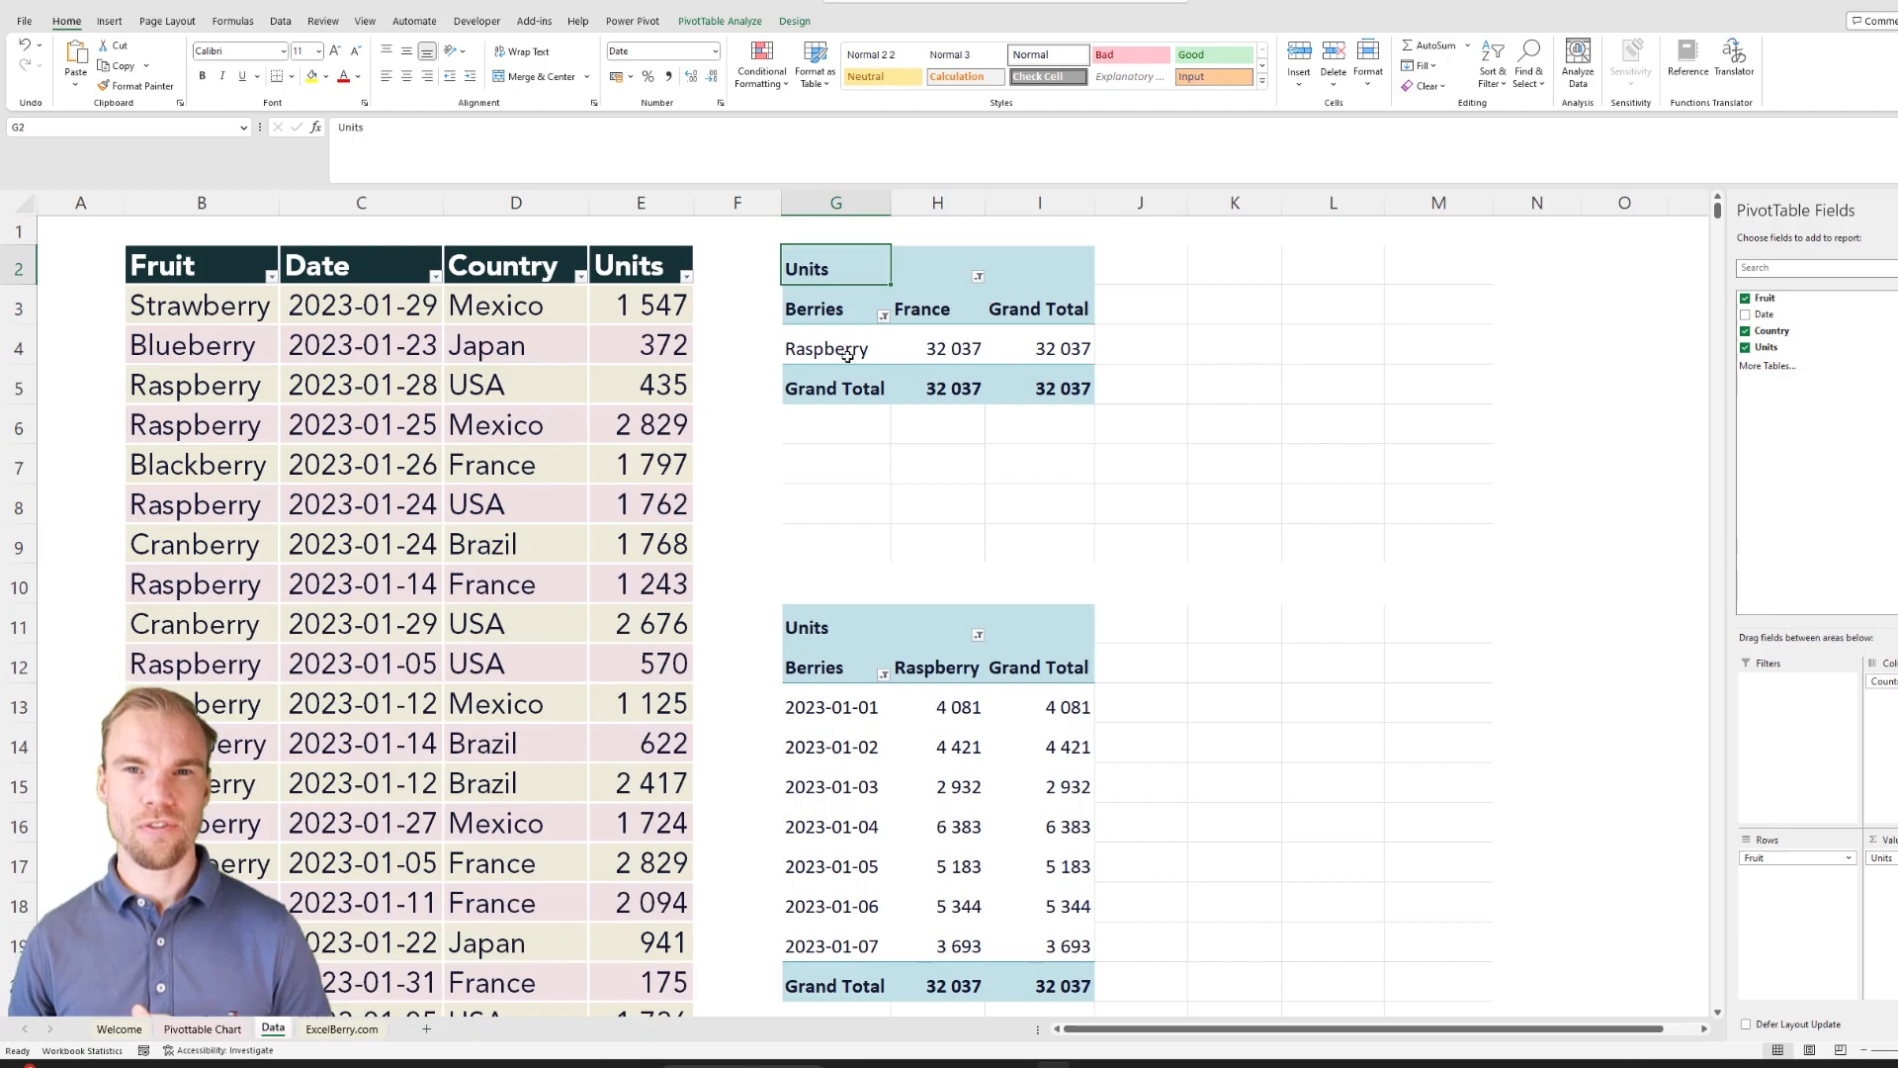
pyautogui.click(594, 348)
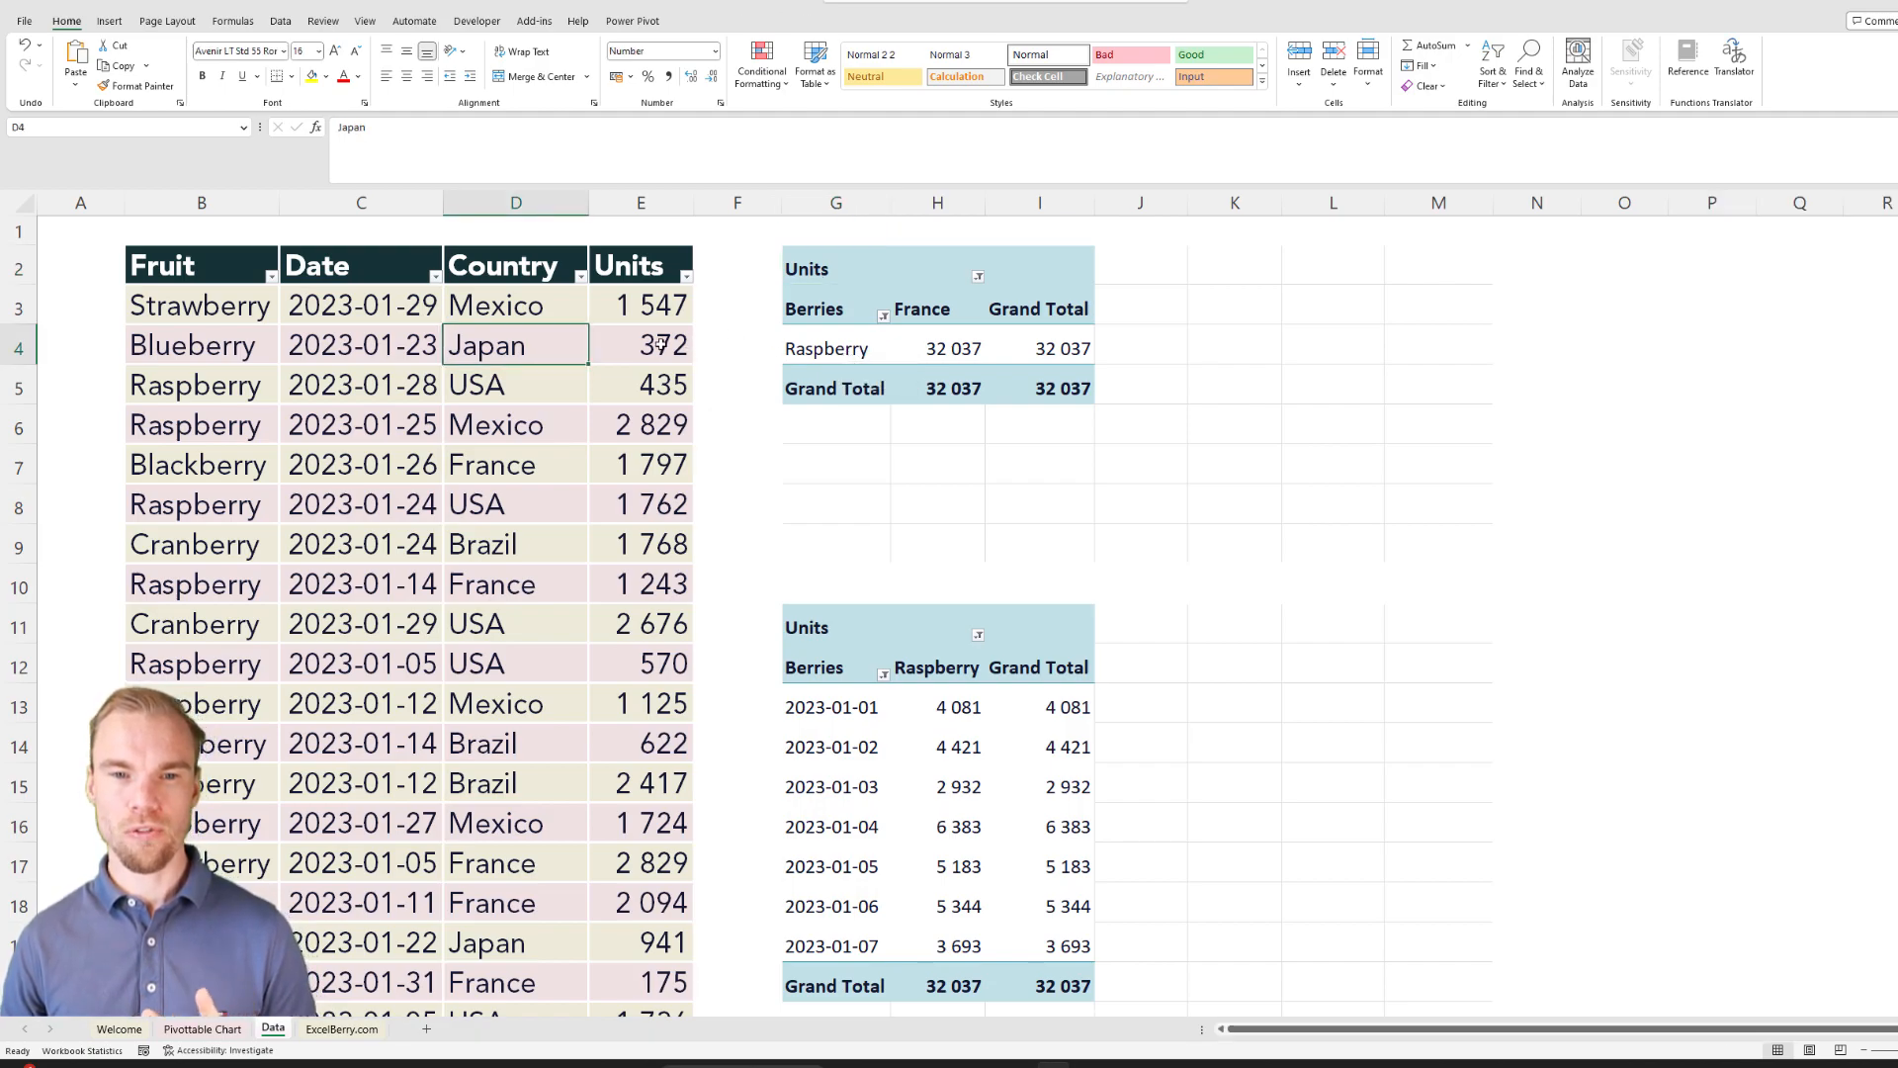
pyautogui.click(636, 302)
# Step: Create a PivotTable from the fruit data table and place it on the existing worksheet at cell K2
pyautogui.click(220, 269)
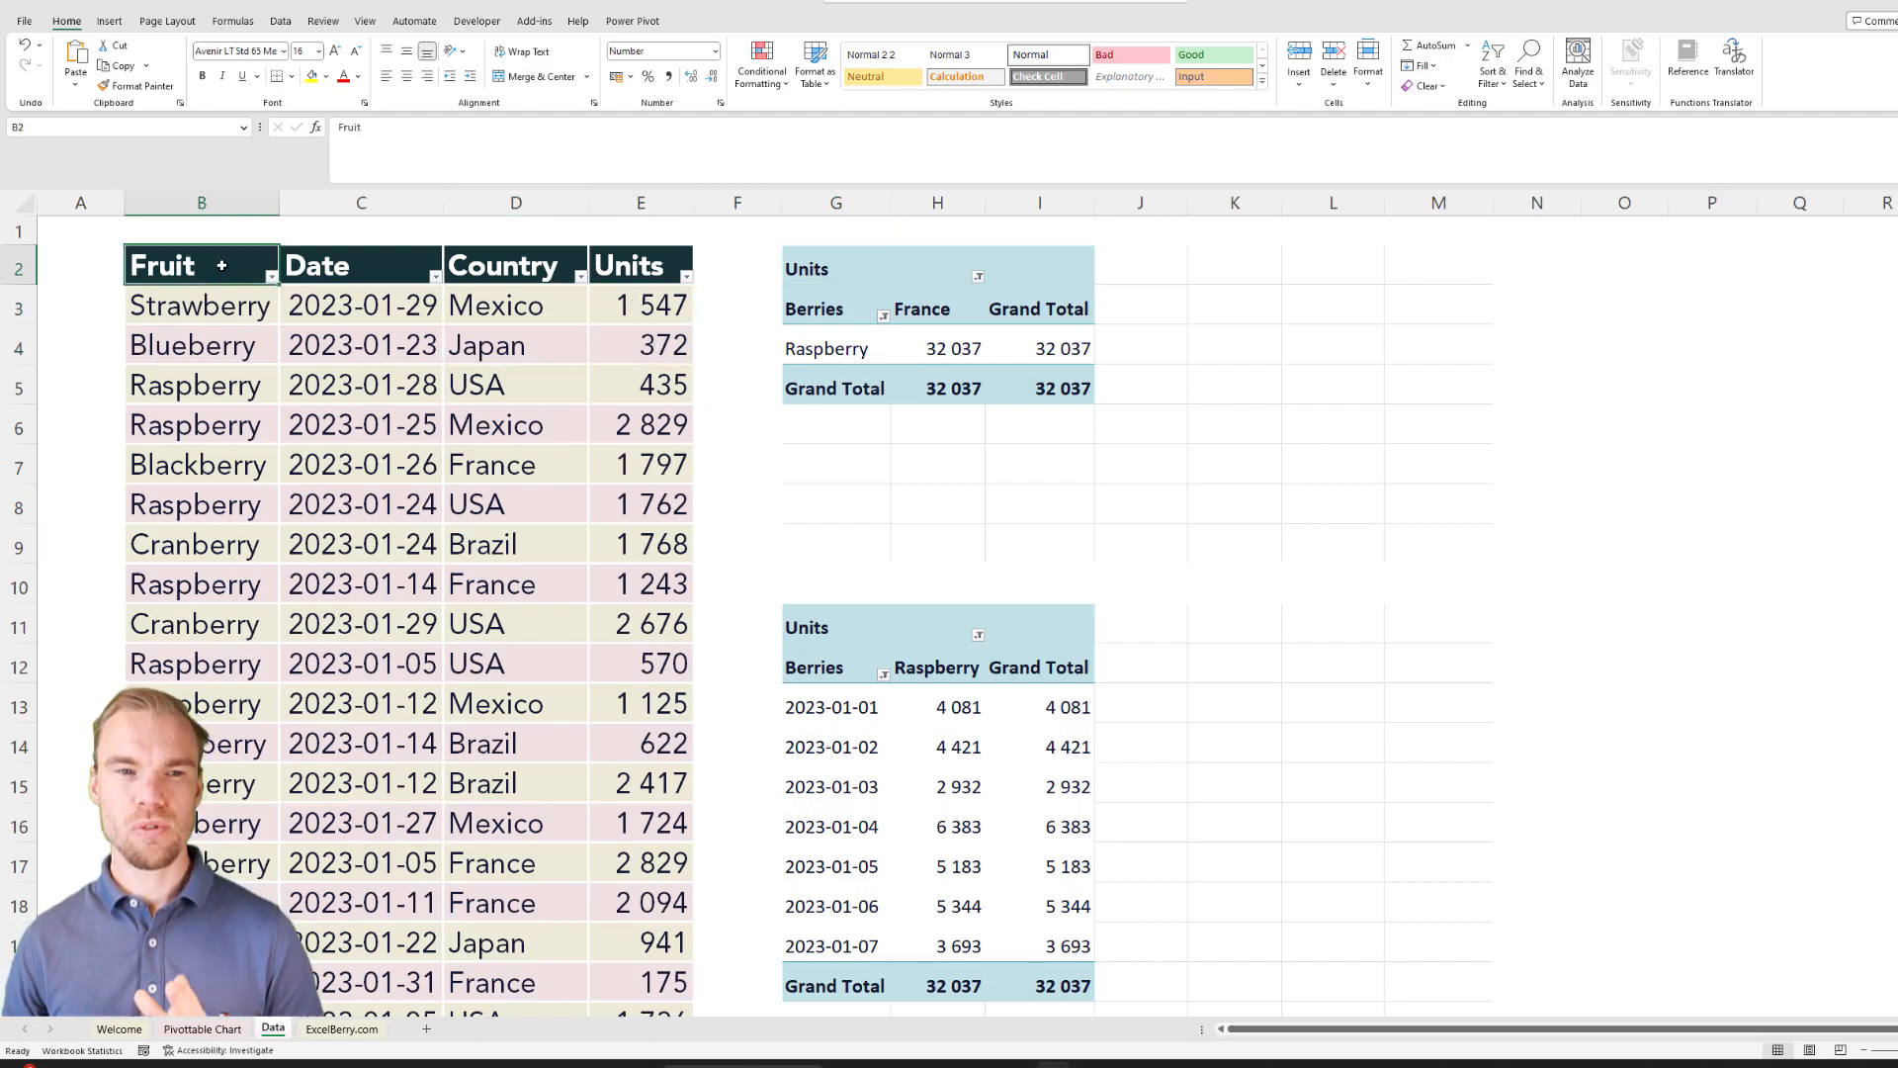
pyautogui.click(110, 21)
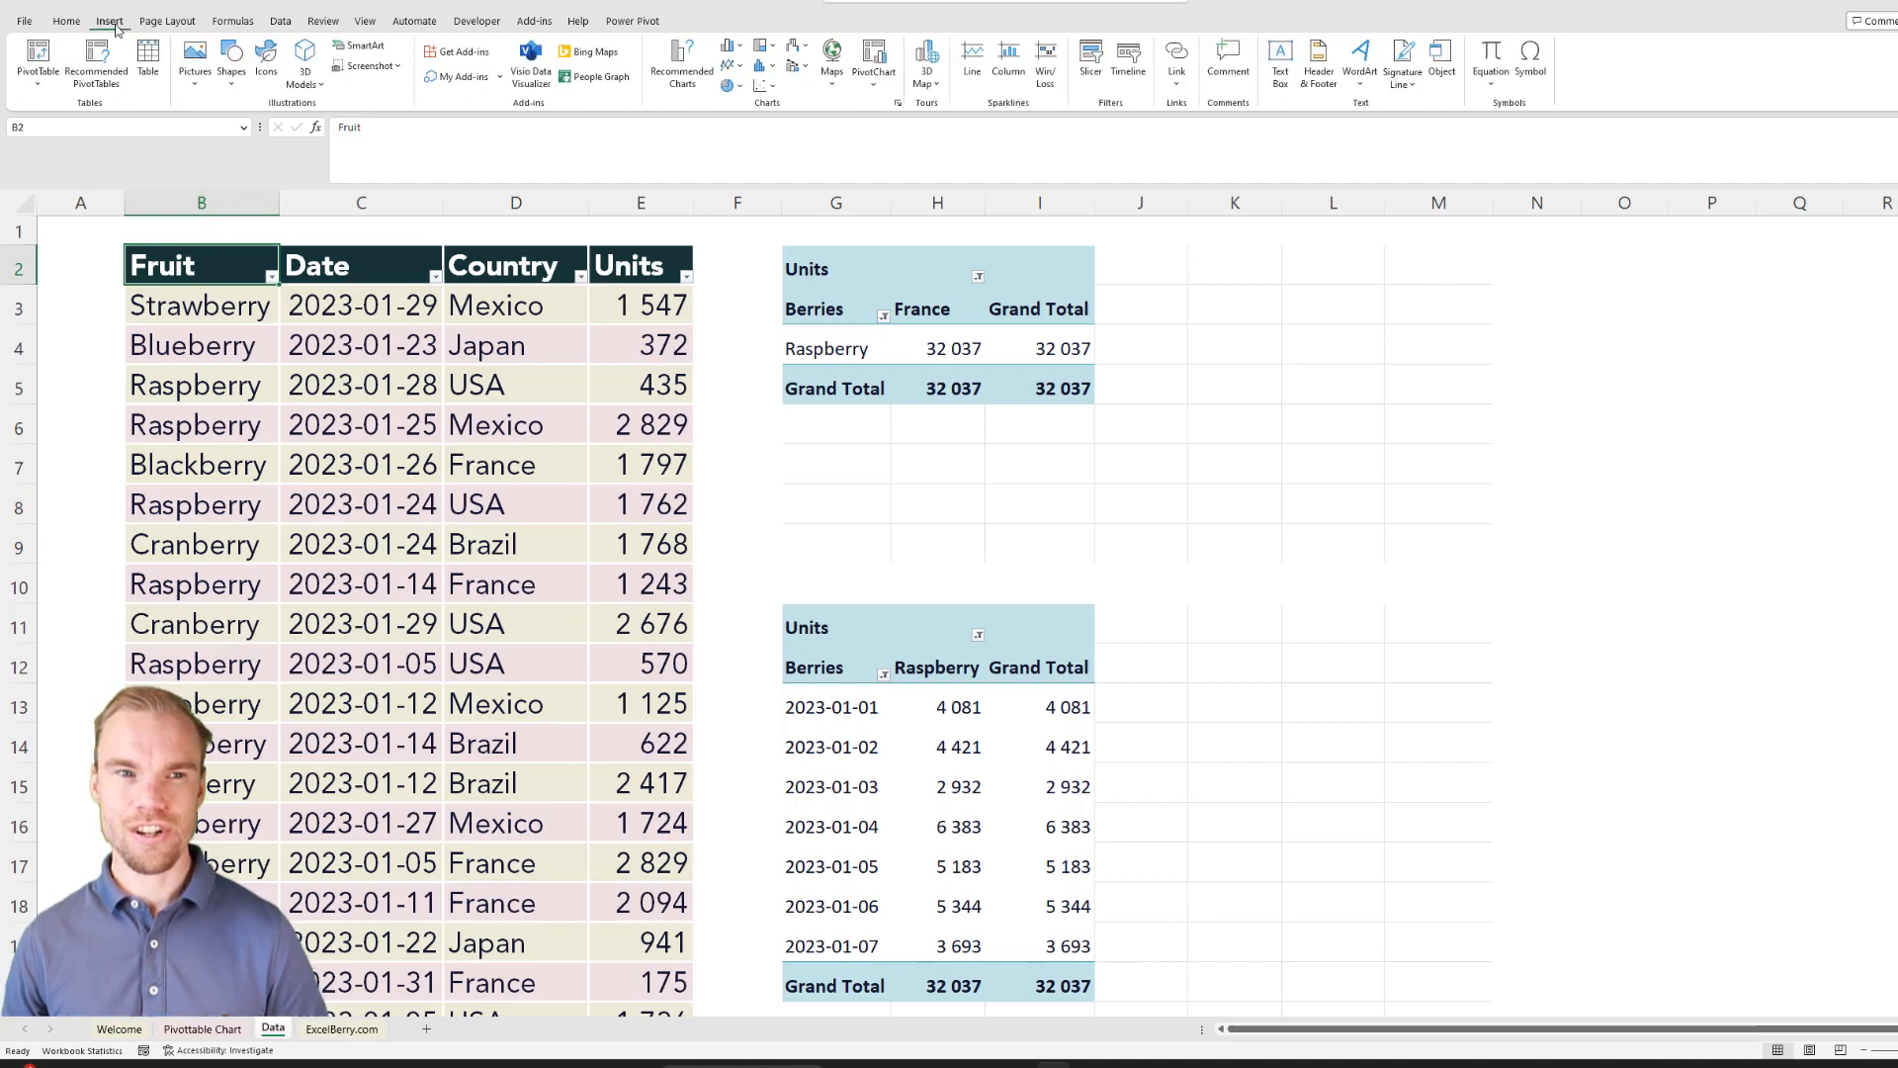
pyautogui.click(40, 57)
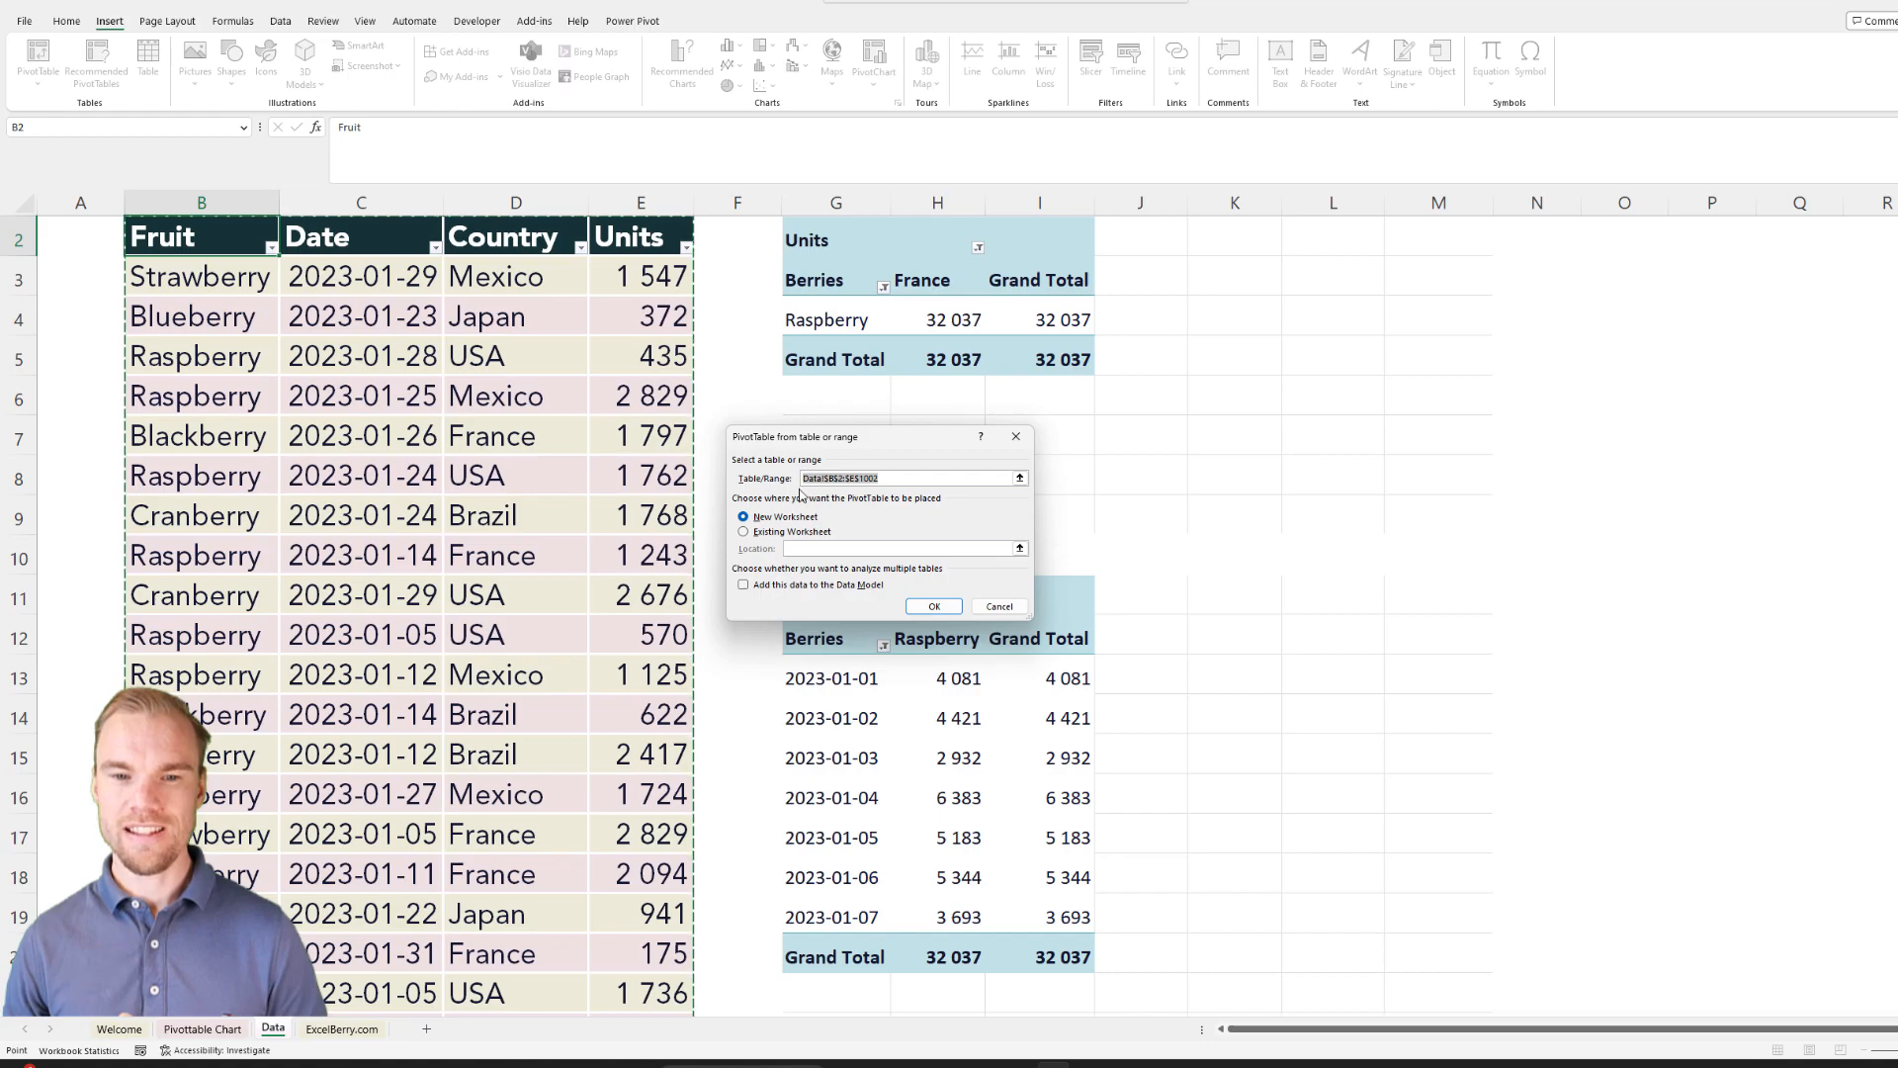
pyautogui.click(781, 532)
pyautogui.scroll(1, 1226, 356)
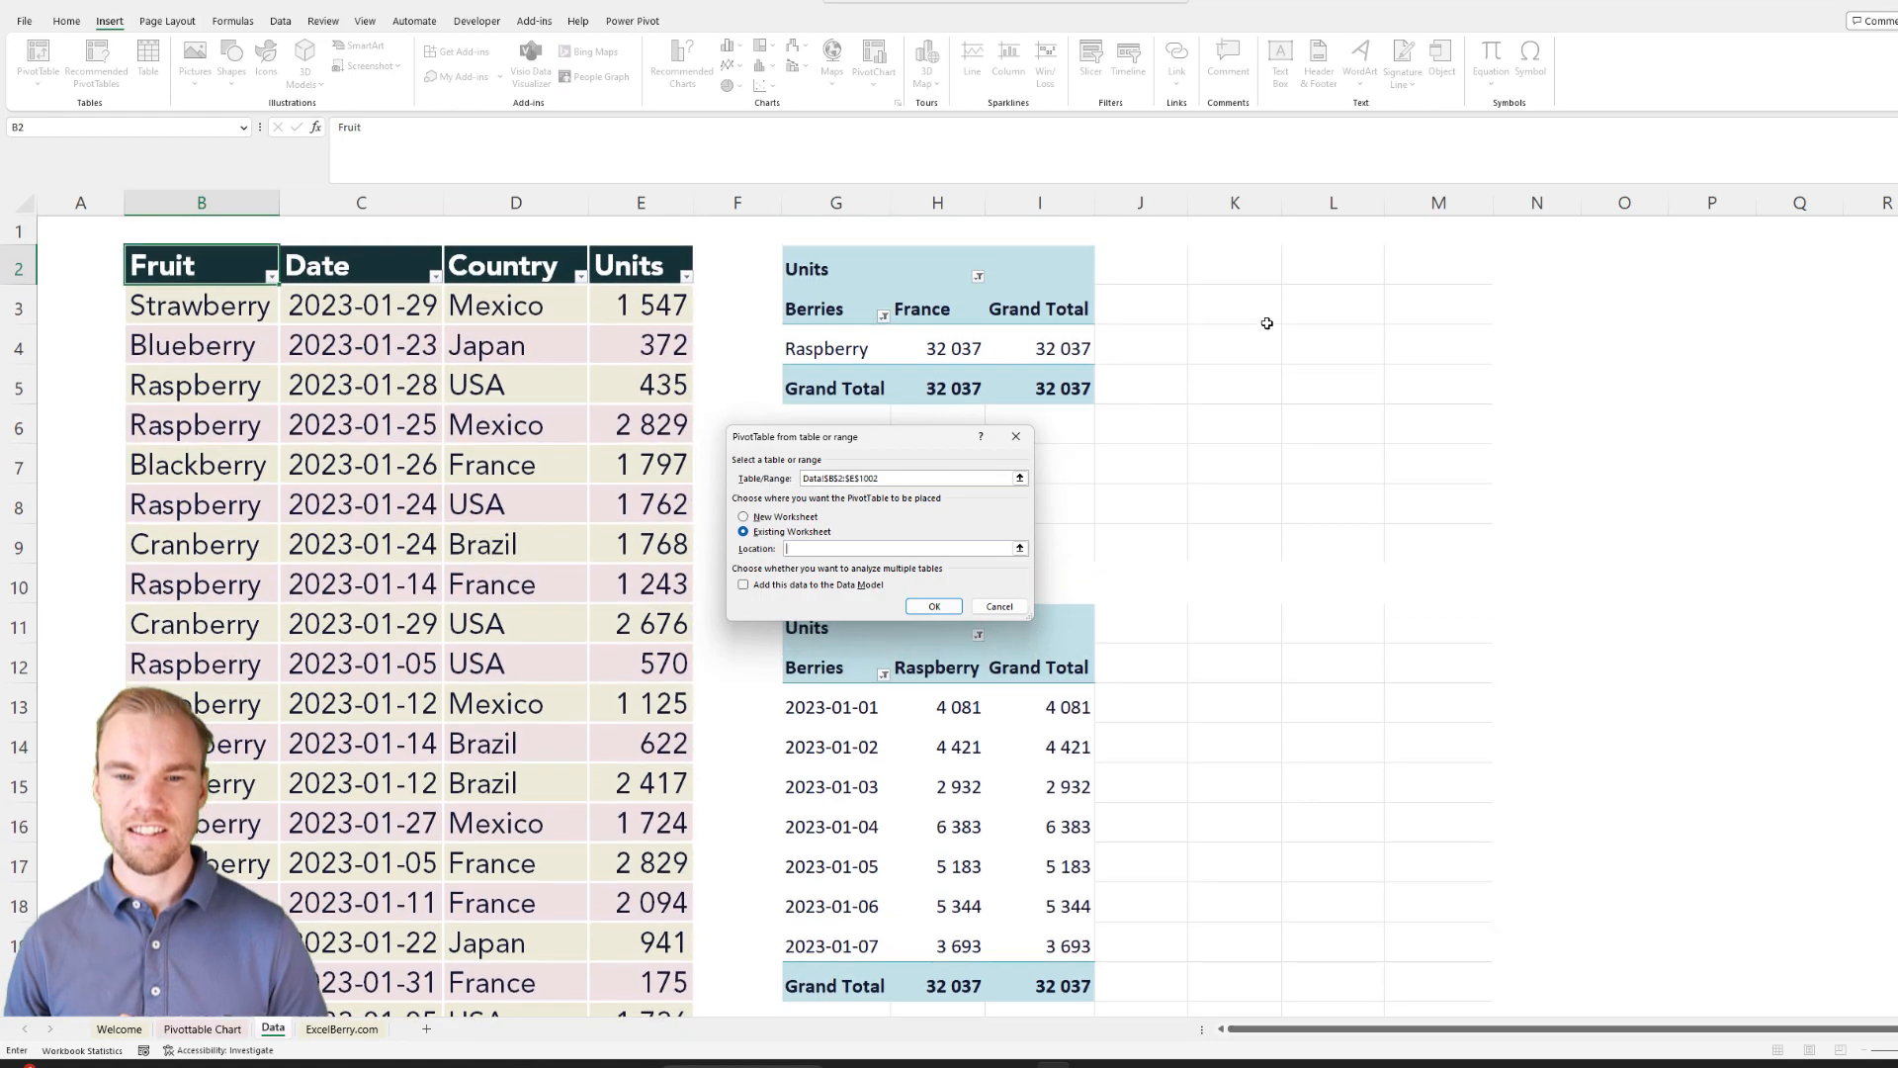
pyautogui.click(1273, 282)
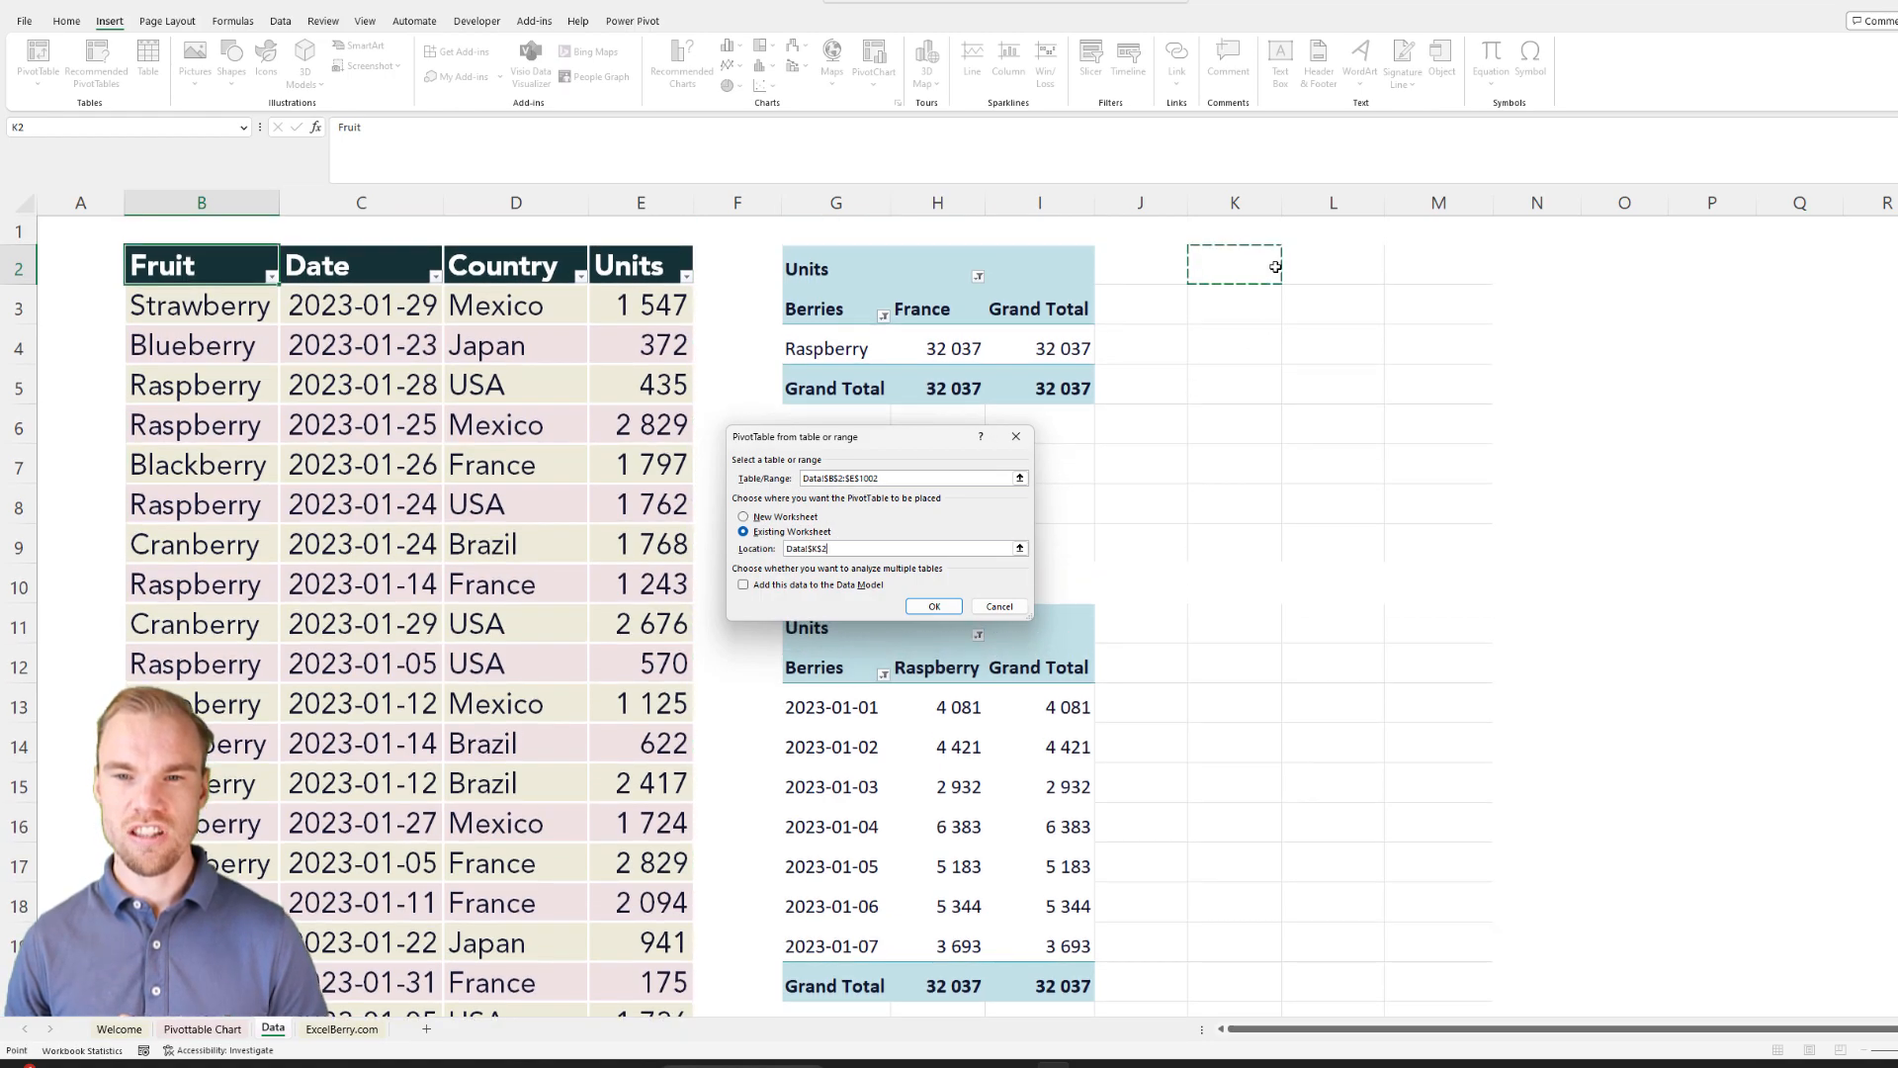
pyautogui.click(933, 605)
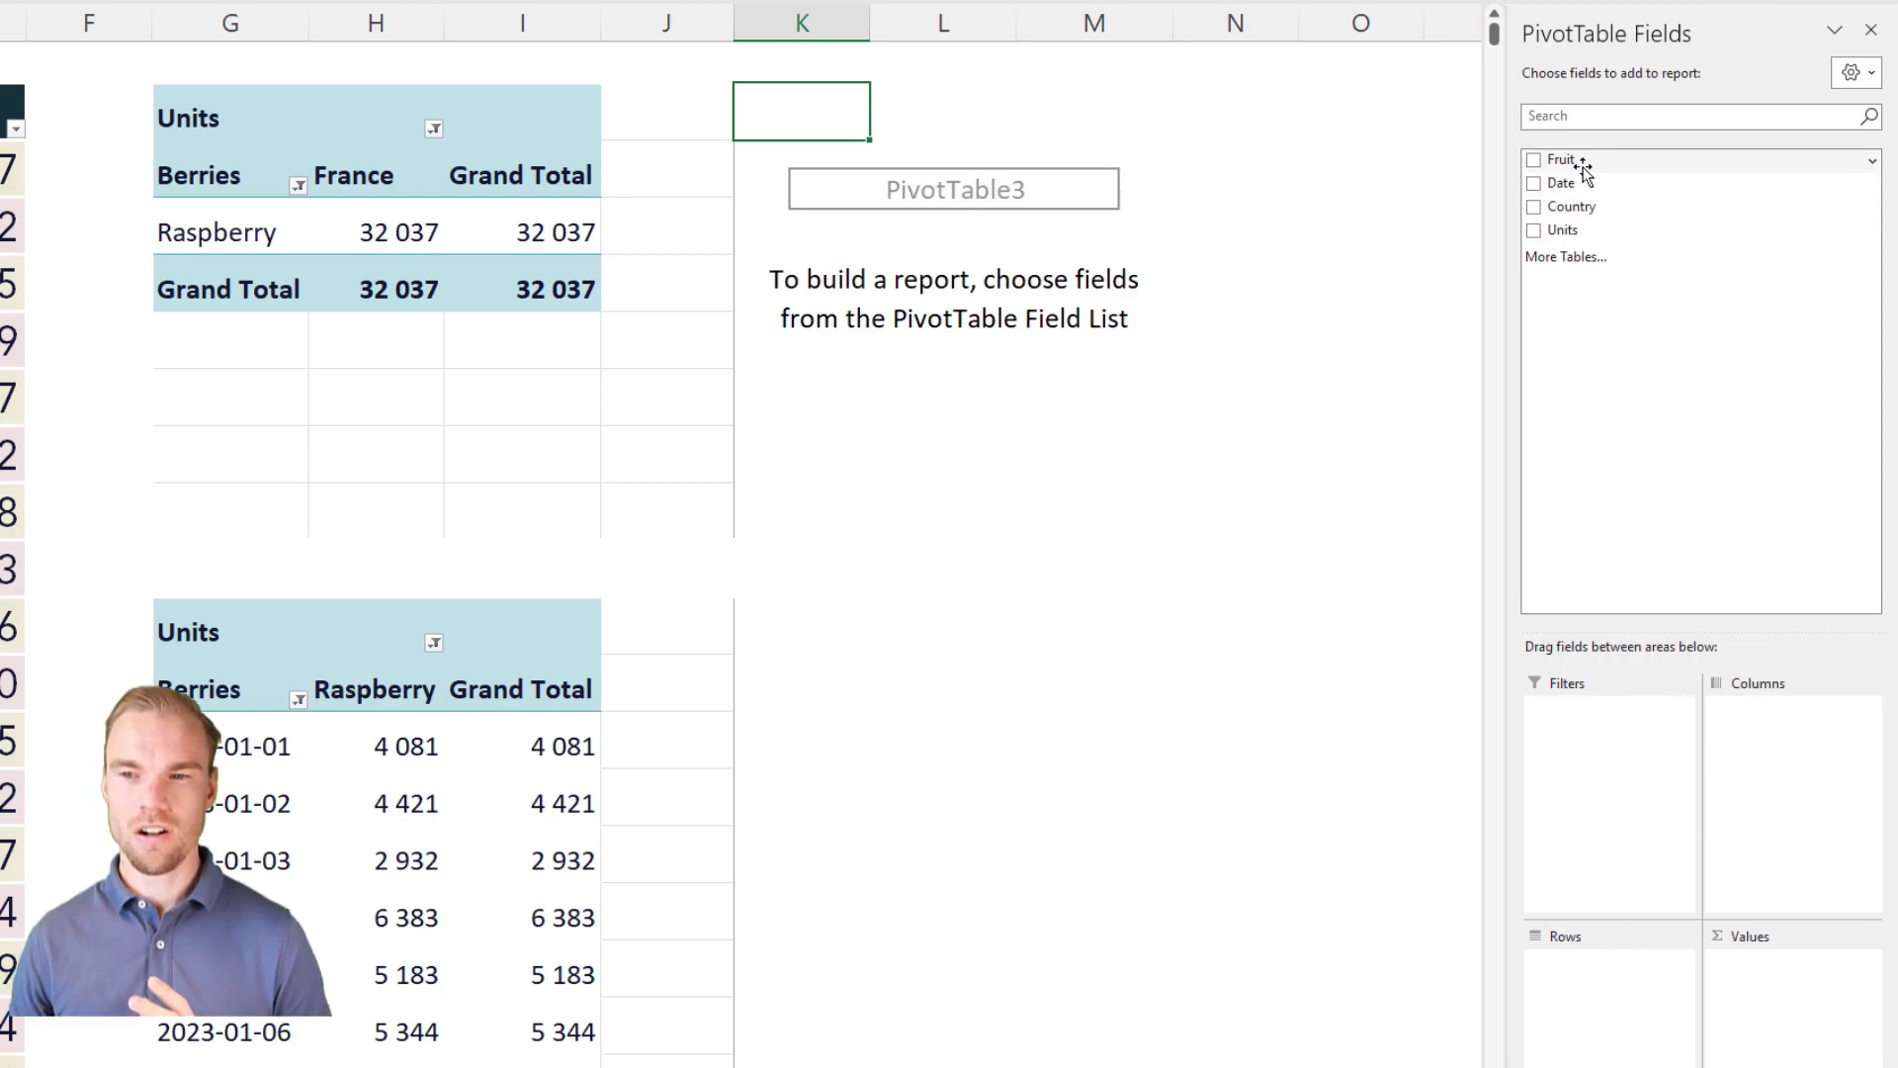
# Step: Lay out the new PivotTable with Fruit as rows, Country as columns and the sum of Units as values
pyautogui.moveTo(1582, 163); pyautogui.dragTo(1602, 1049)
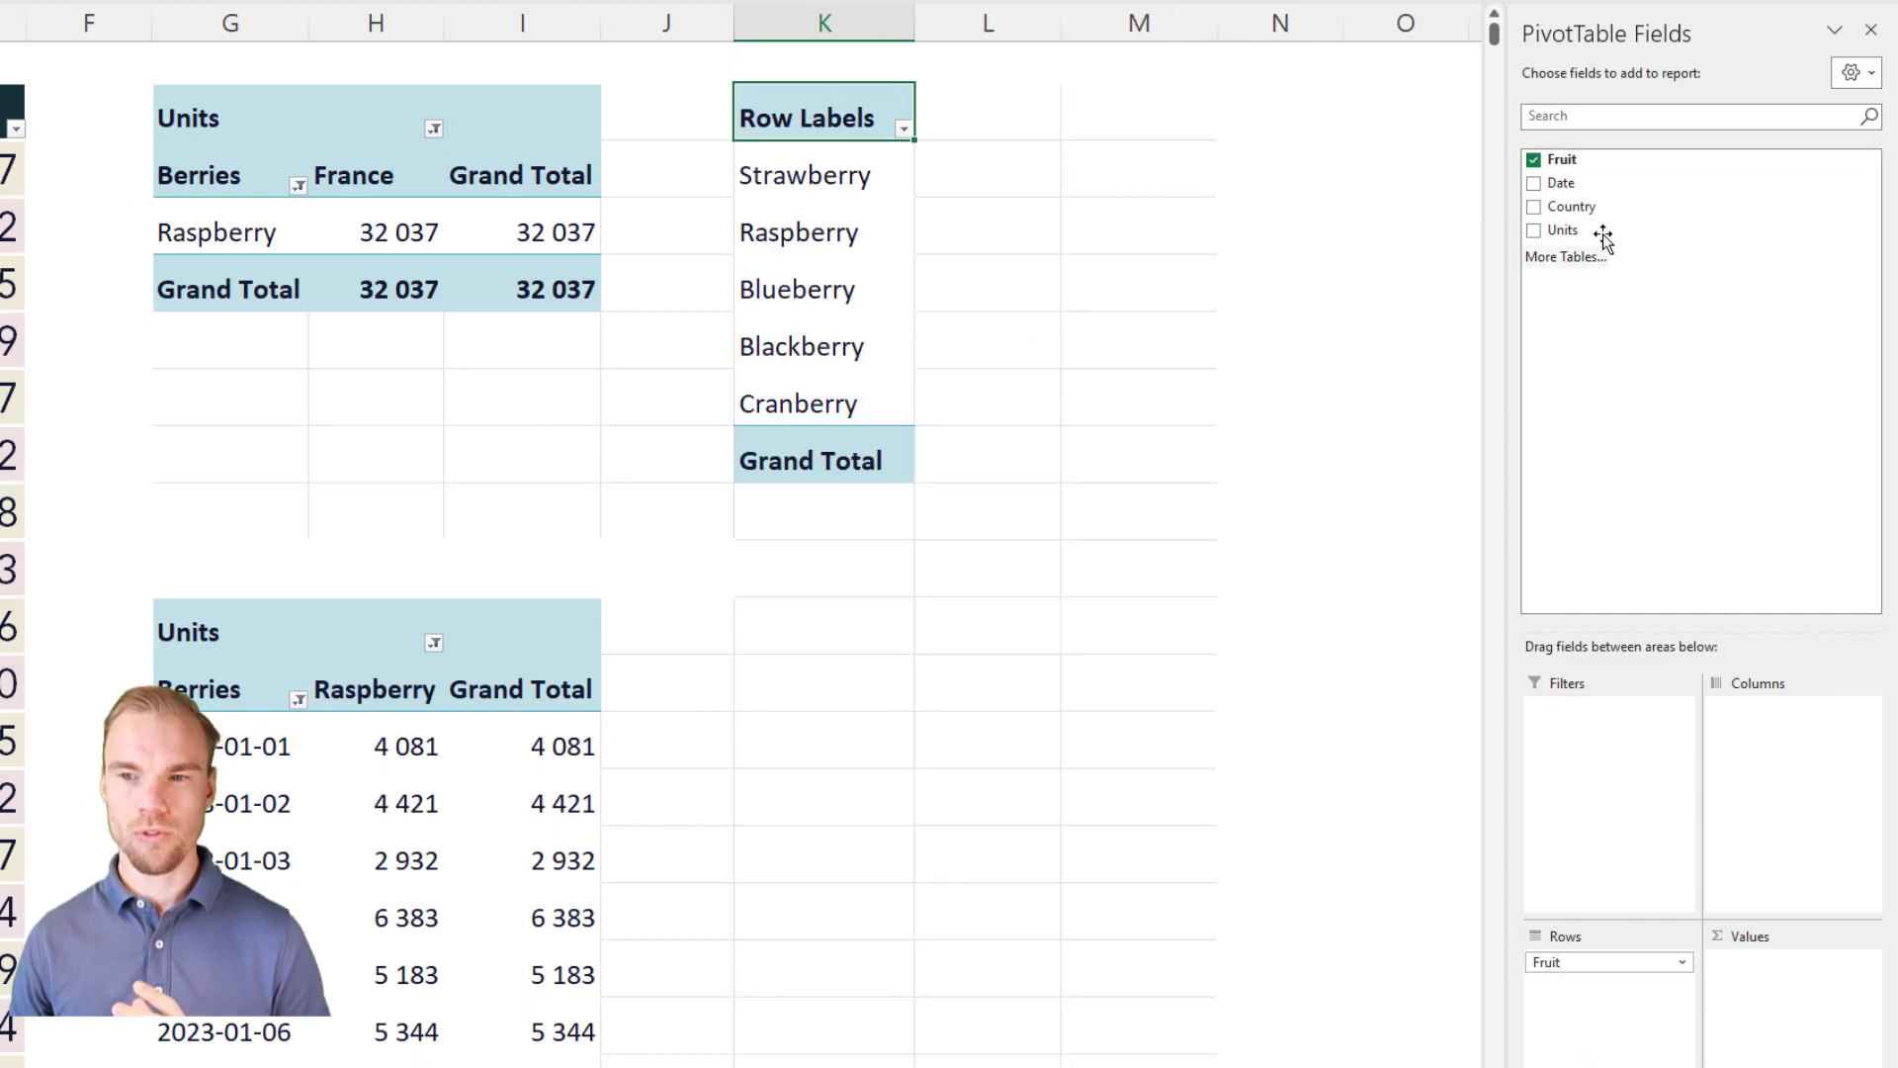
pyautogui.moveTo(1587, 207); pyautogui.dragTo(1770, 742)
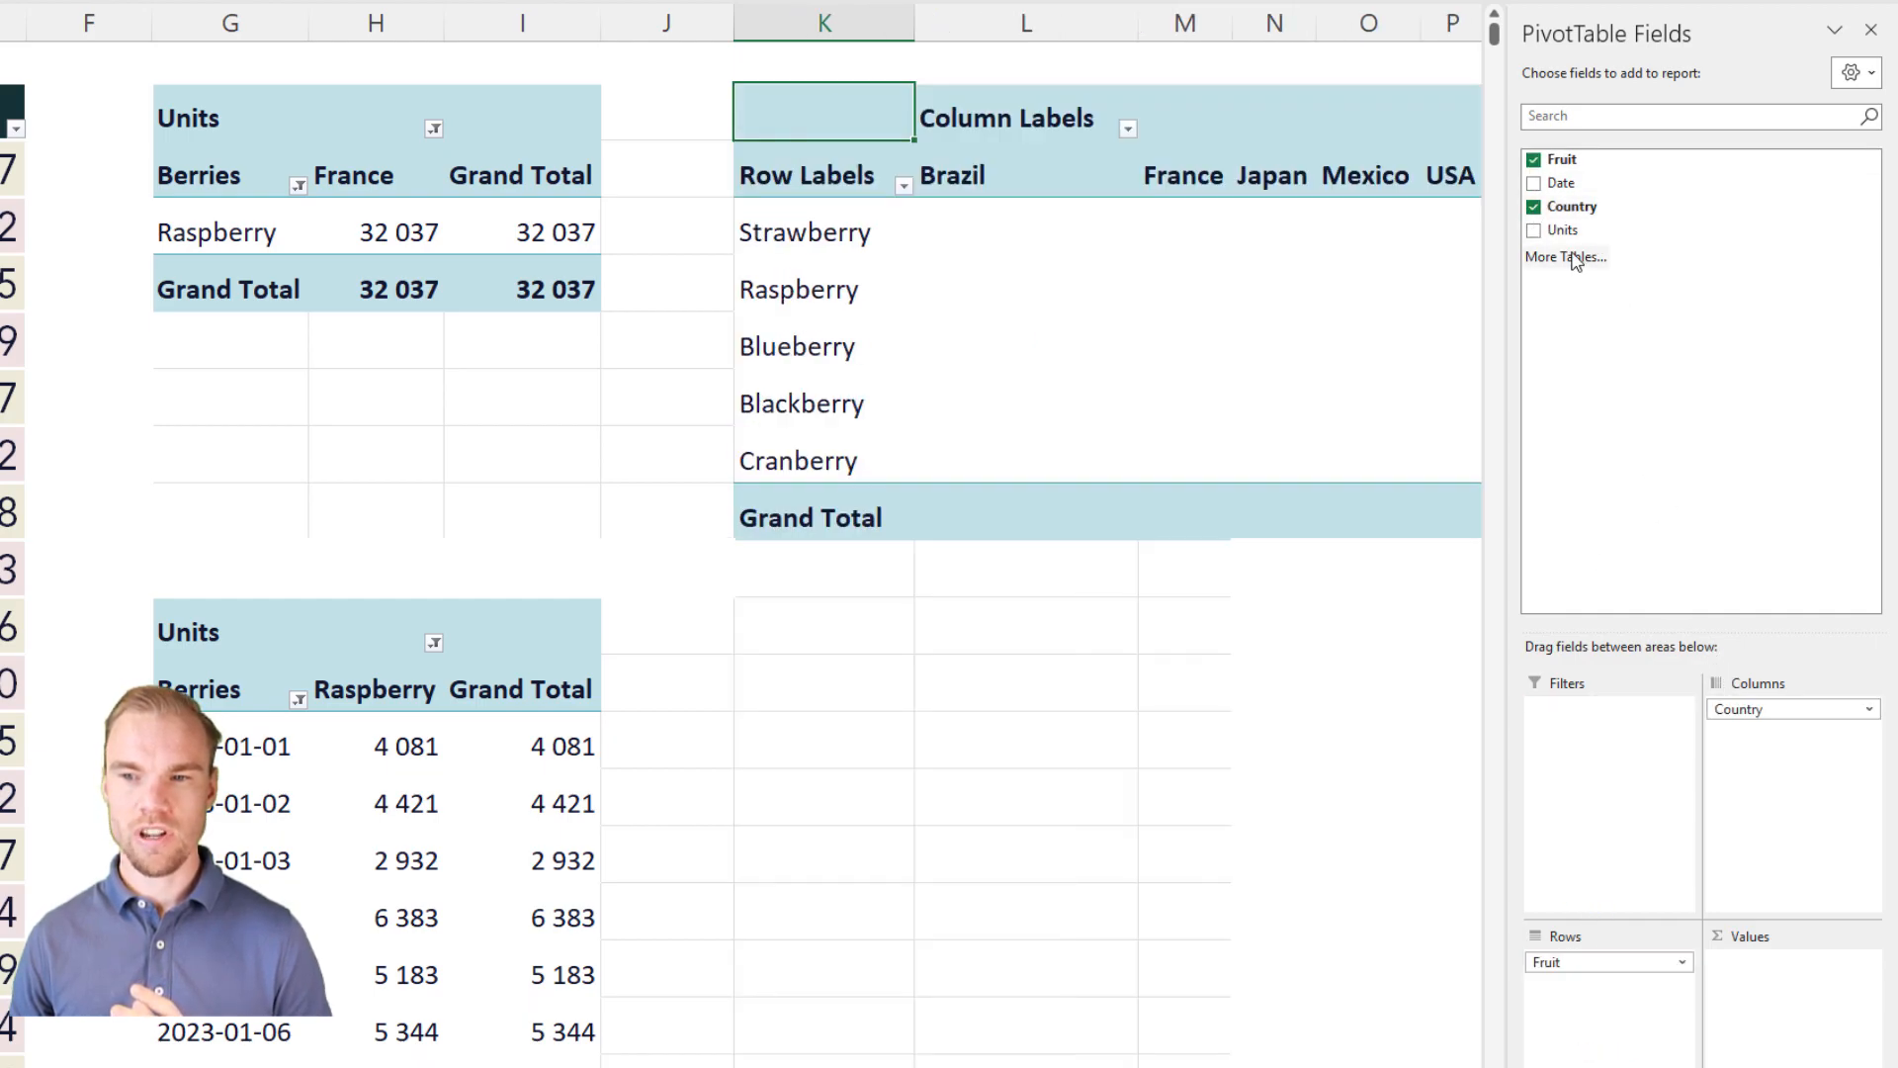
pyautogui.moveTo(1582, 229); pyautogui.dragTo(1780, 1013)
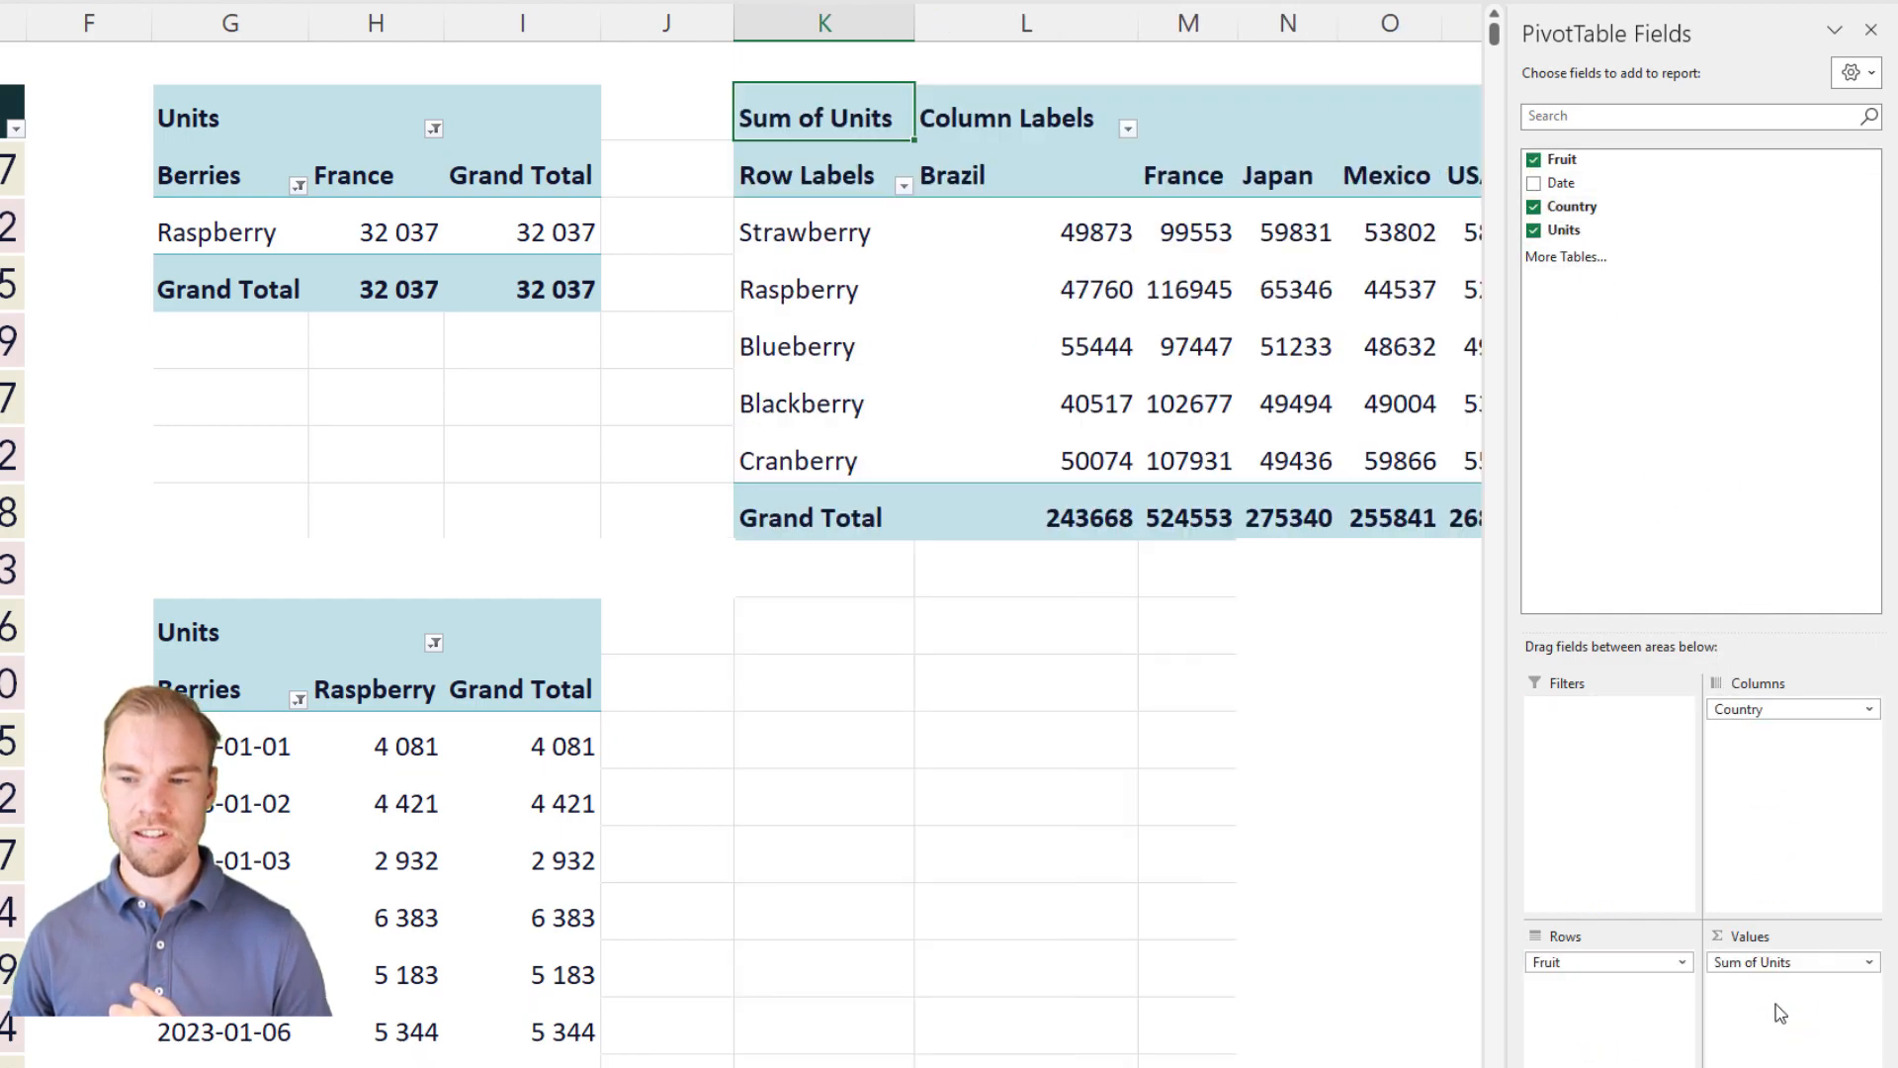
pyautogui.moveTo(1365, 509)
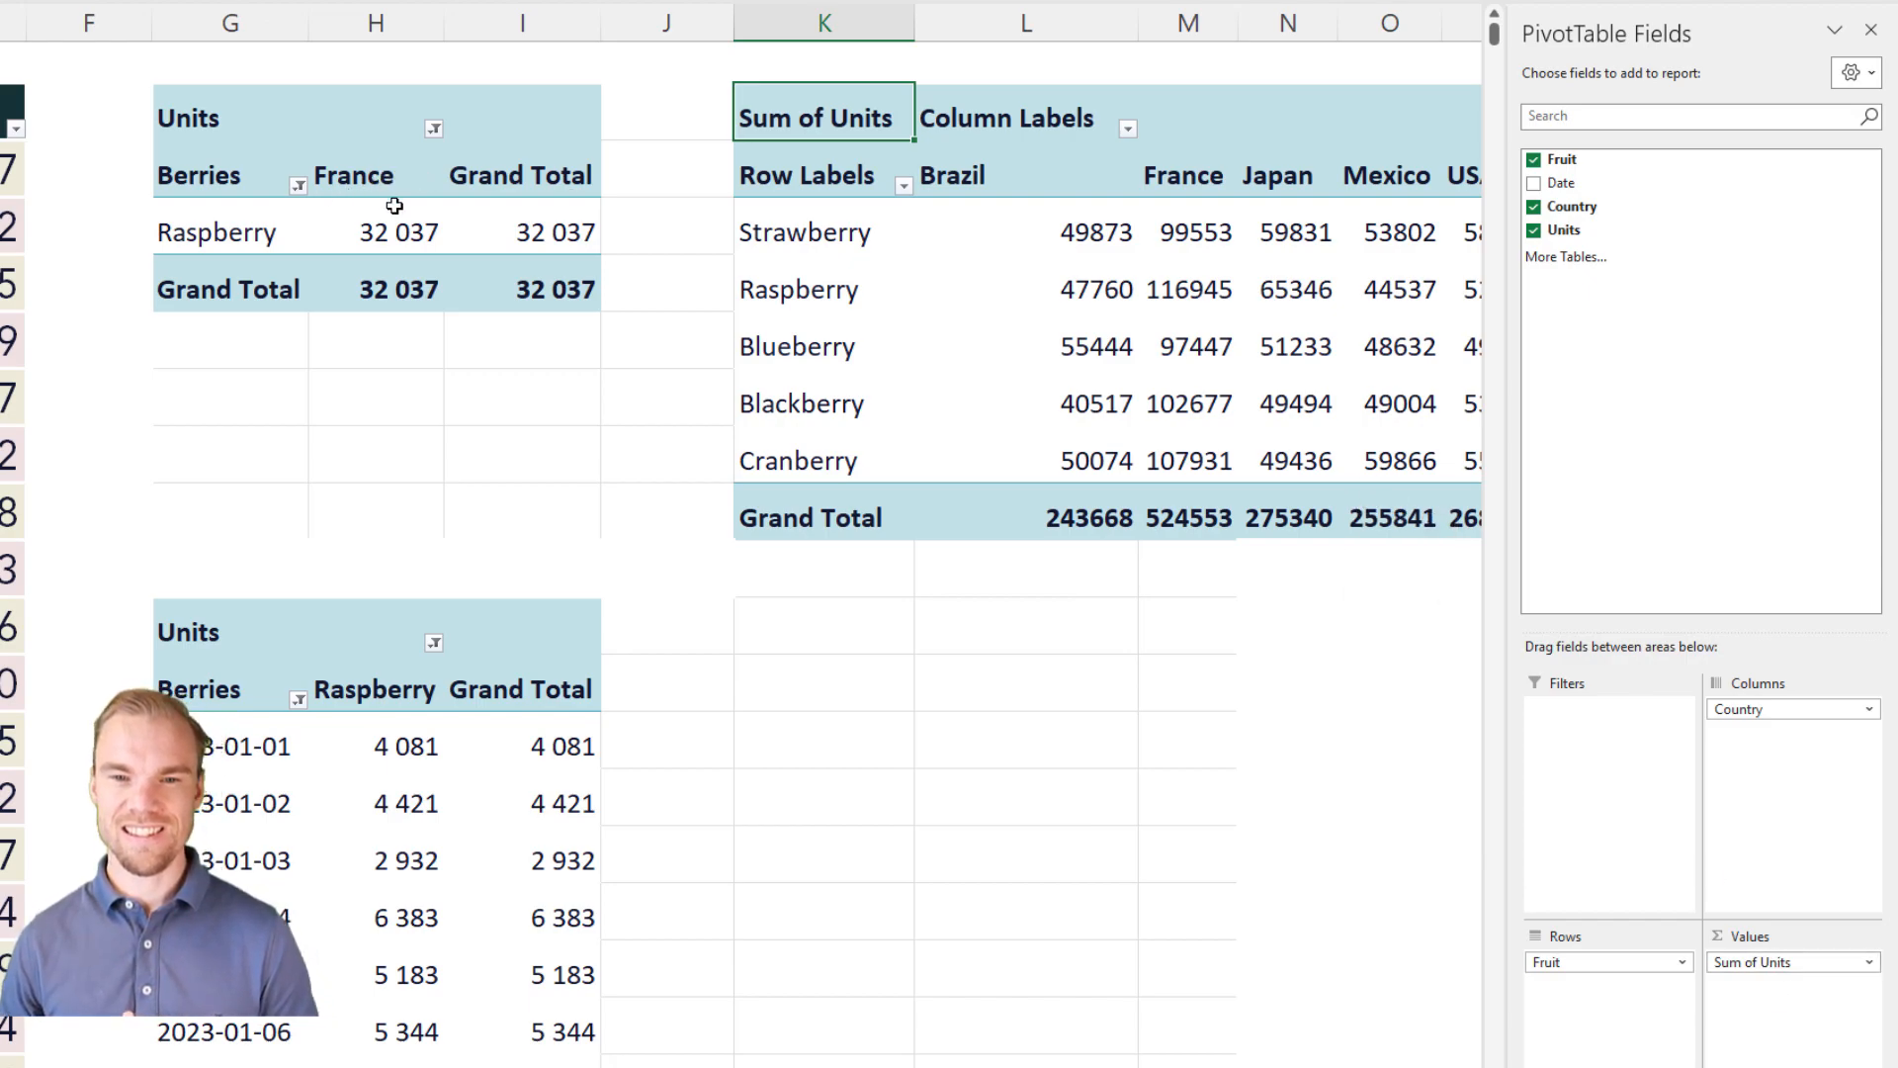
# Step: Insert a standard pie PivotChart based on the new PivotTable at K2
pyautogui.click(847, 242)
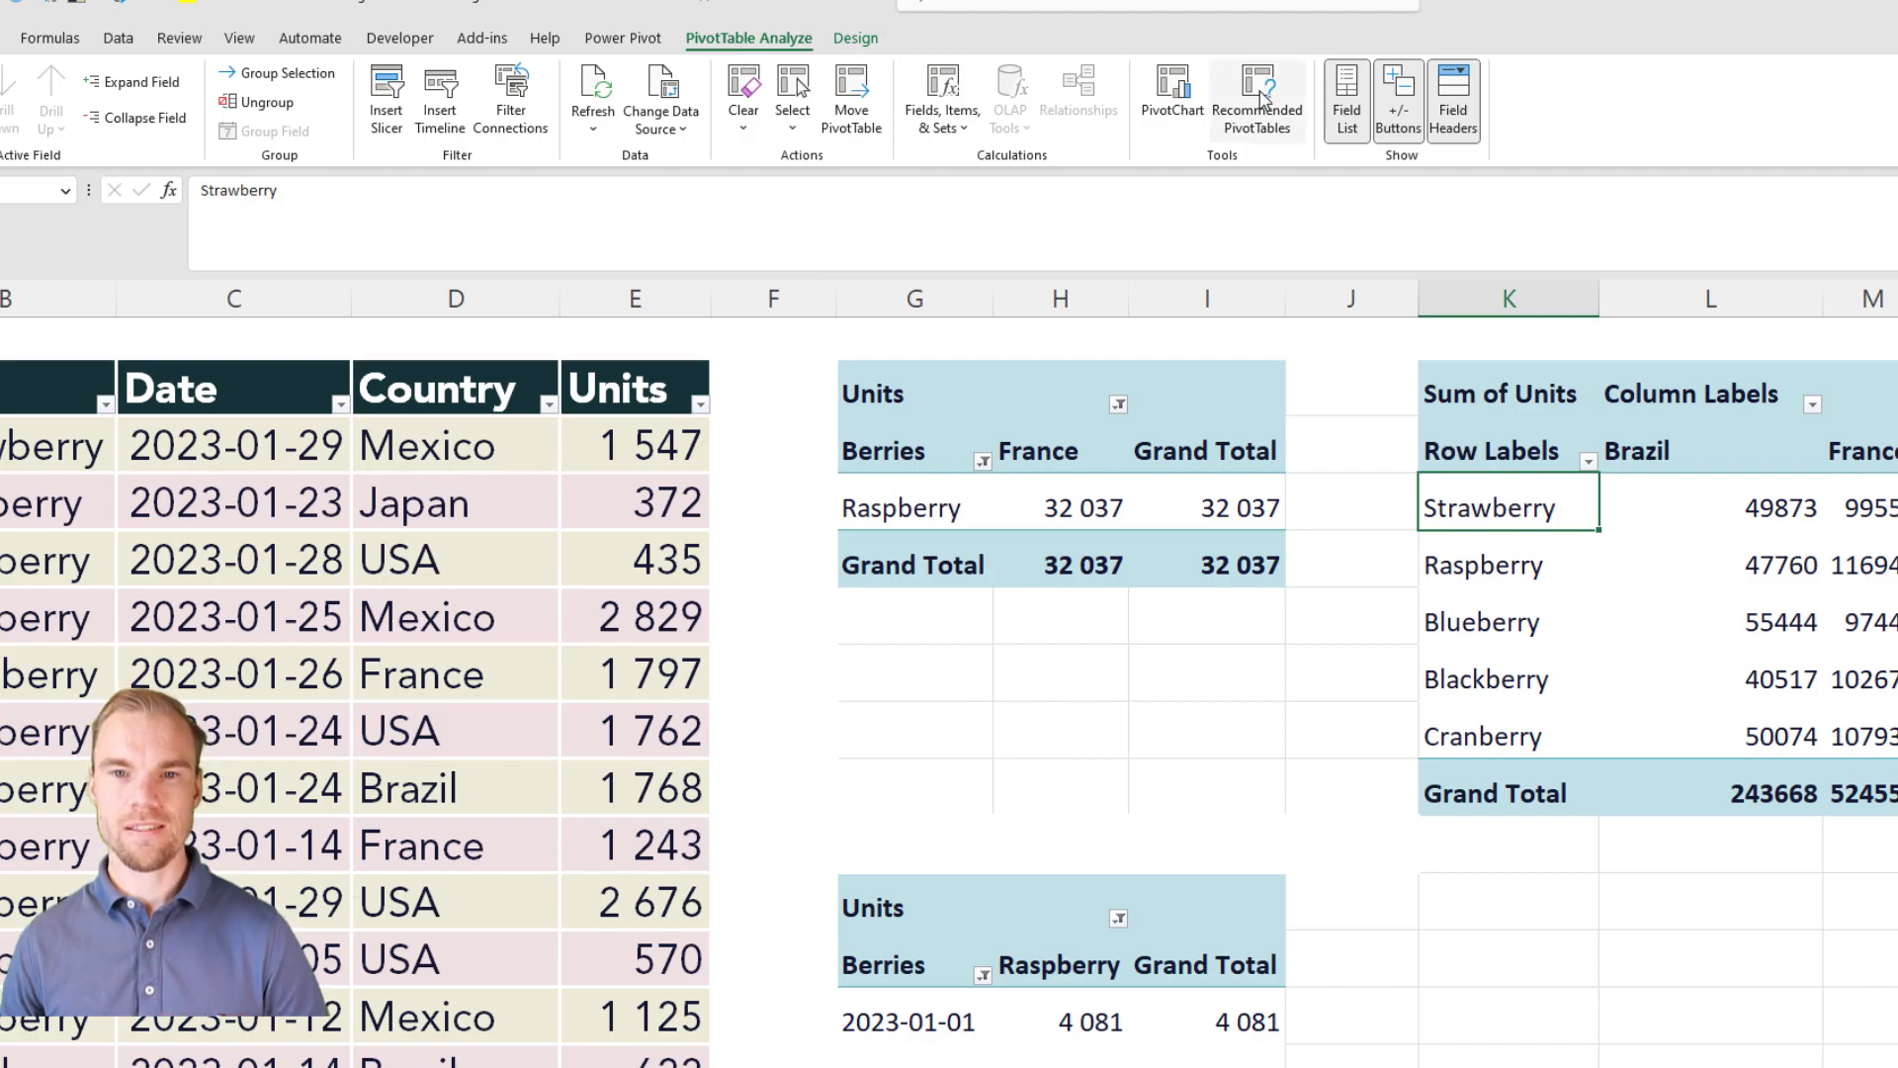
pyautogui.click(1170, 128)
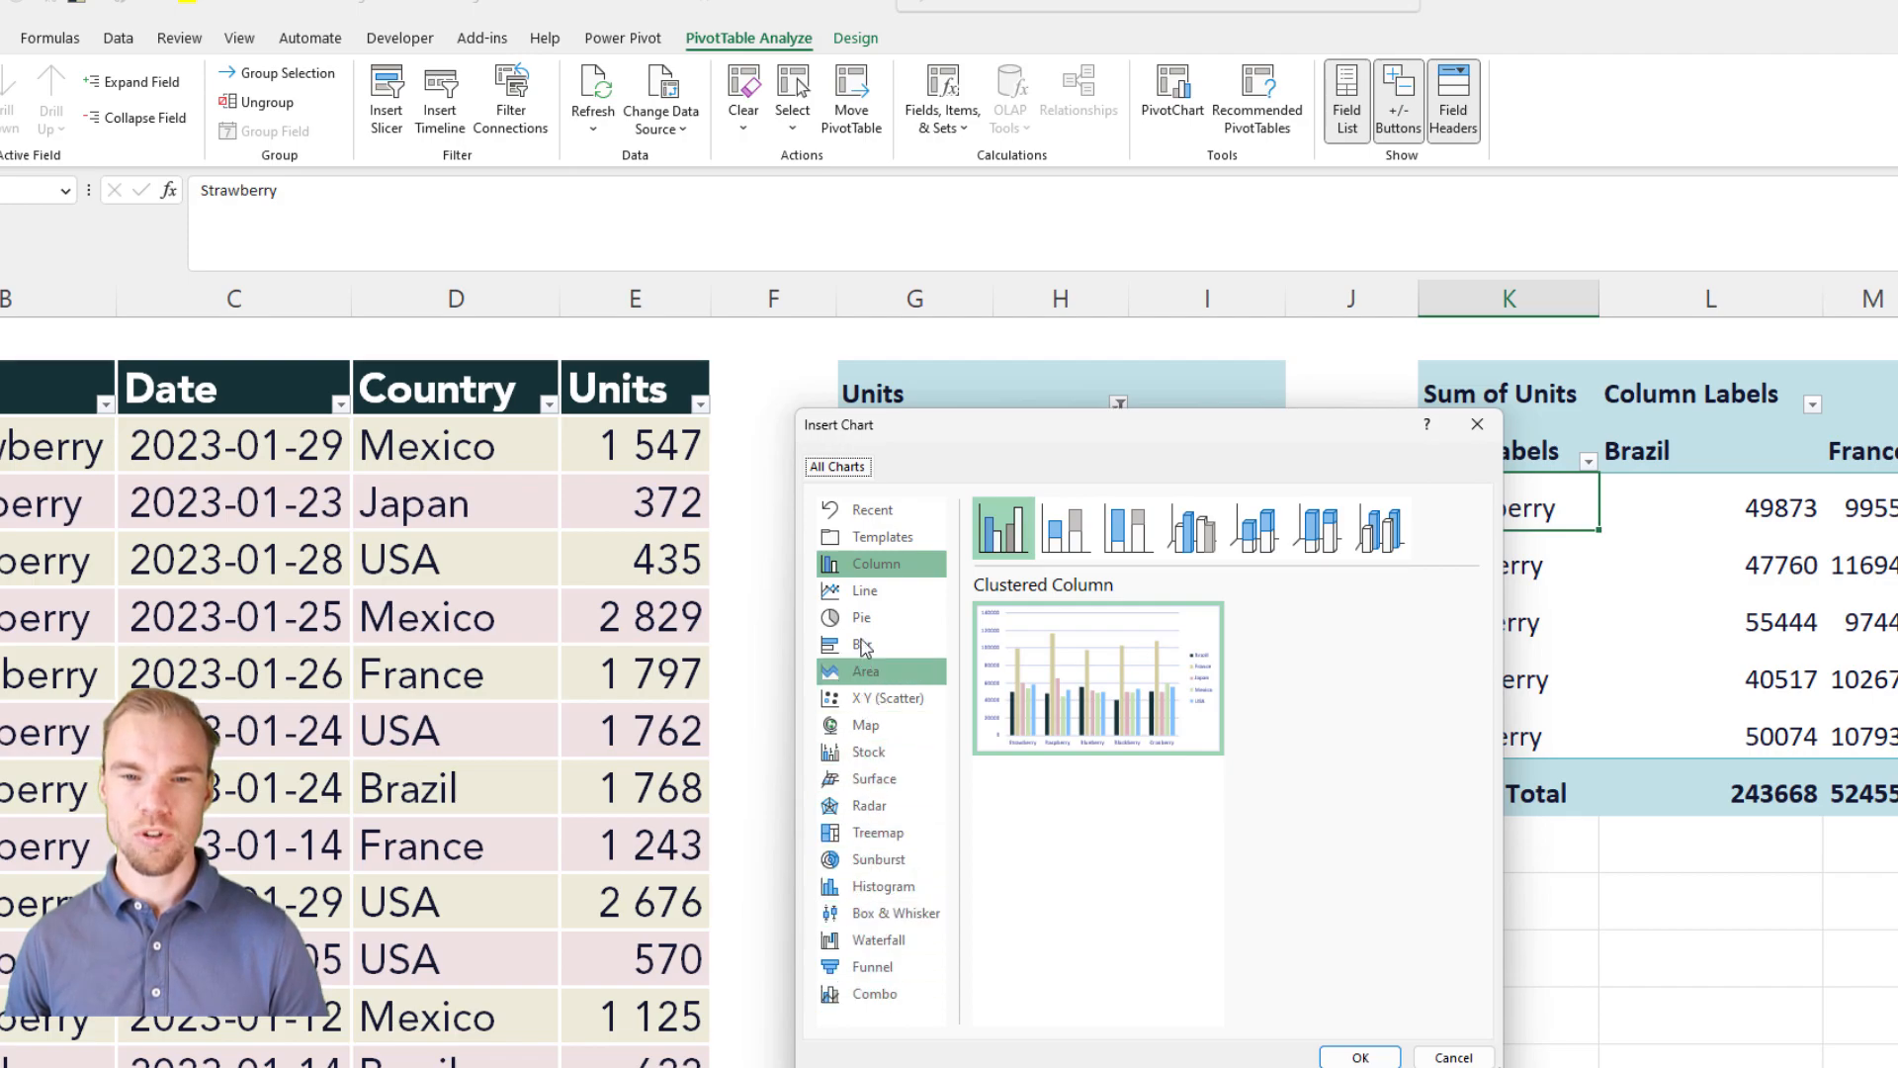
pyautogui.click(885, 592)
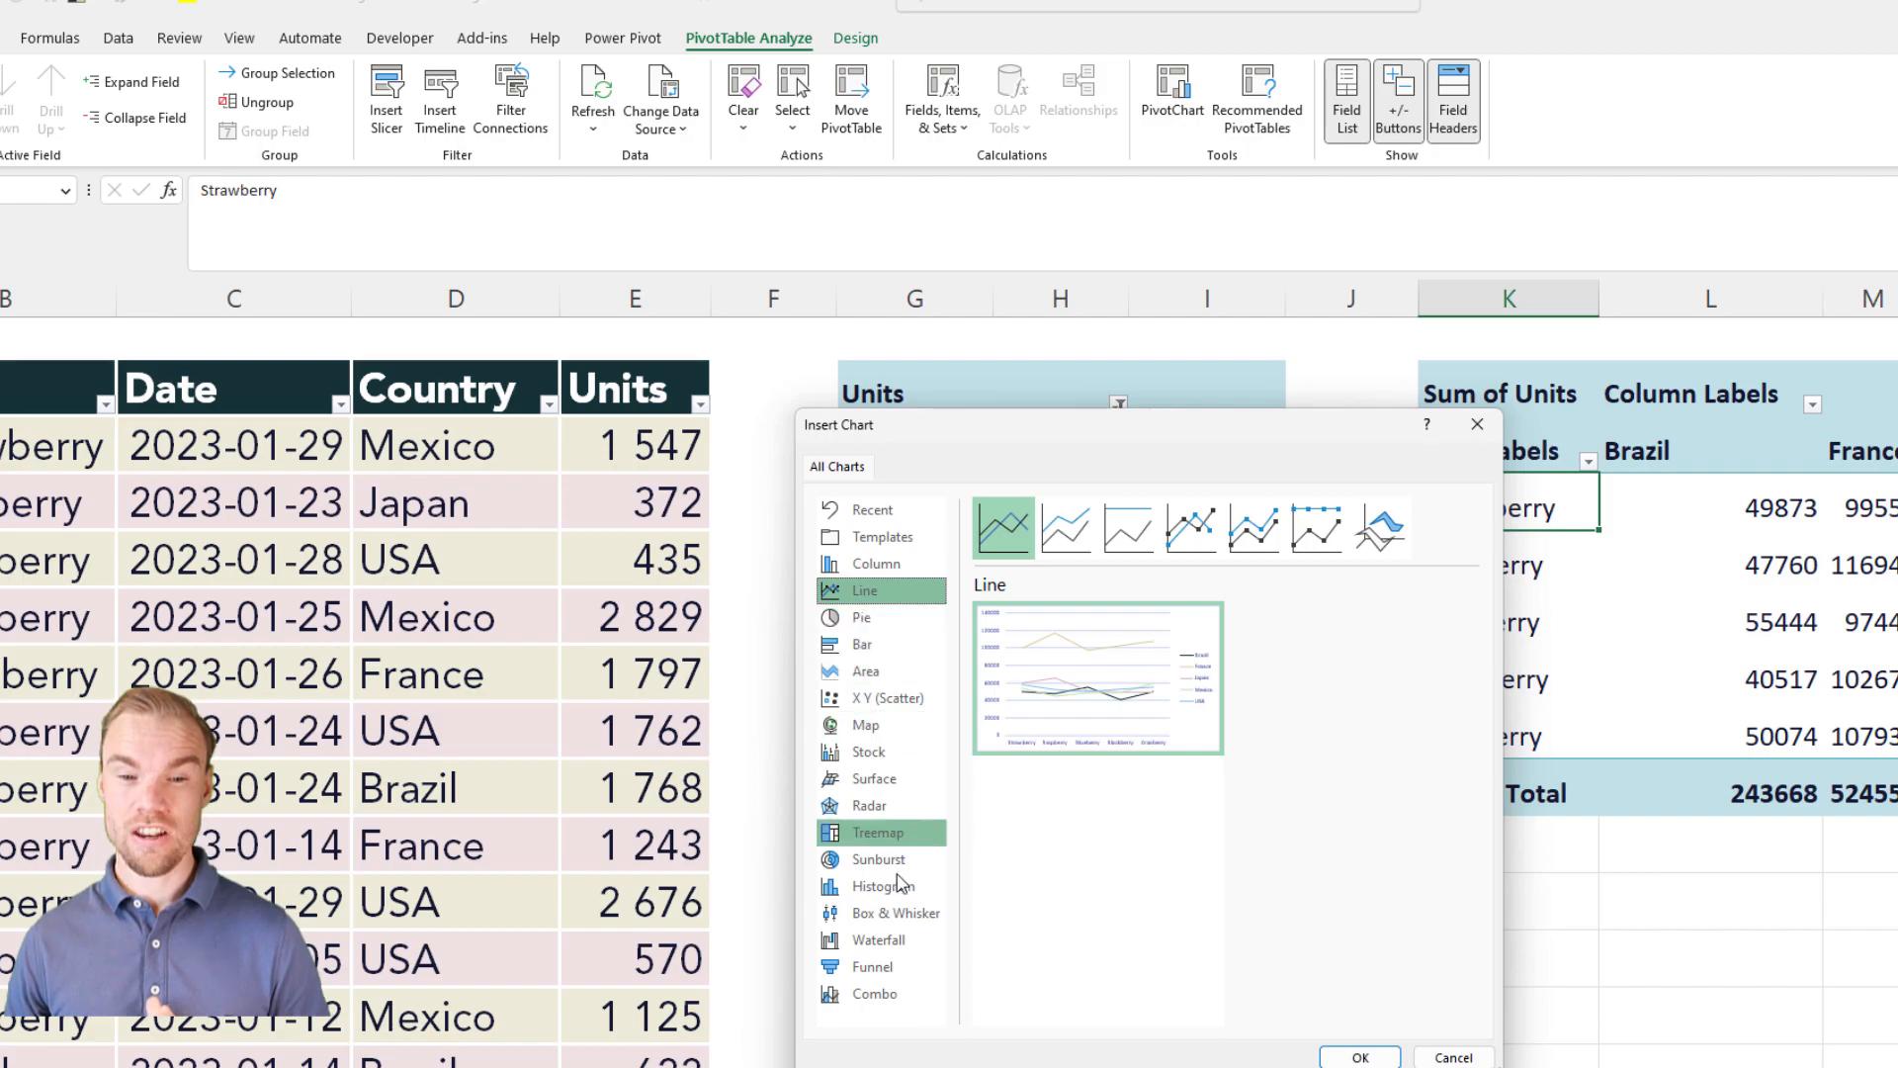
pyautogui.click(908, 987)
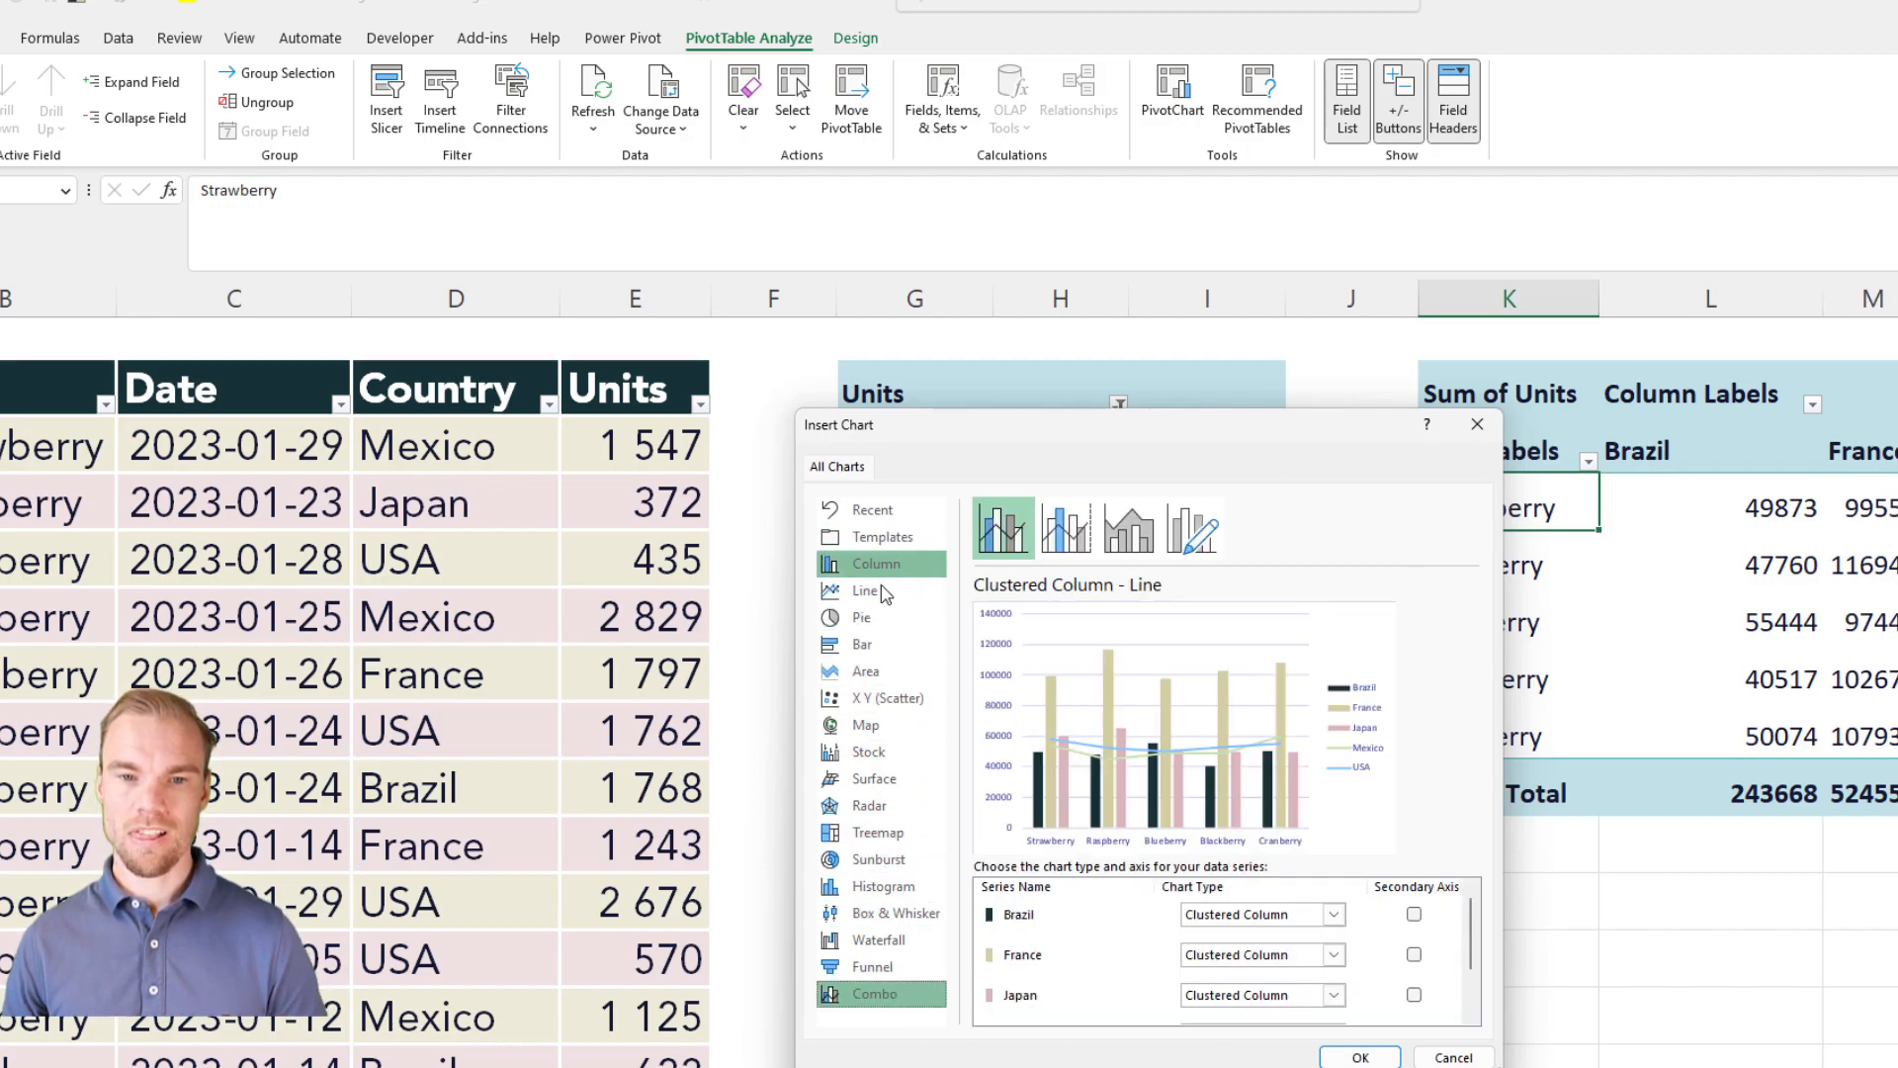
pyautogui.click(880, 619)
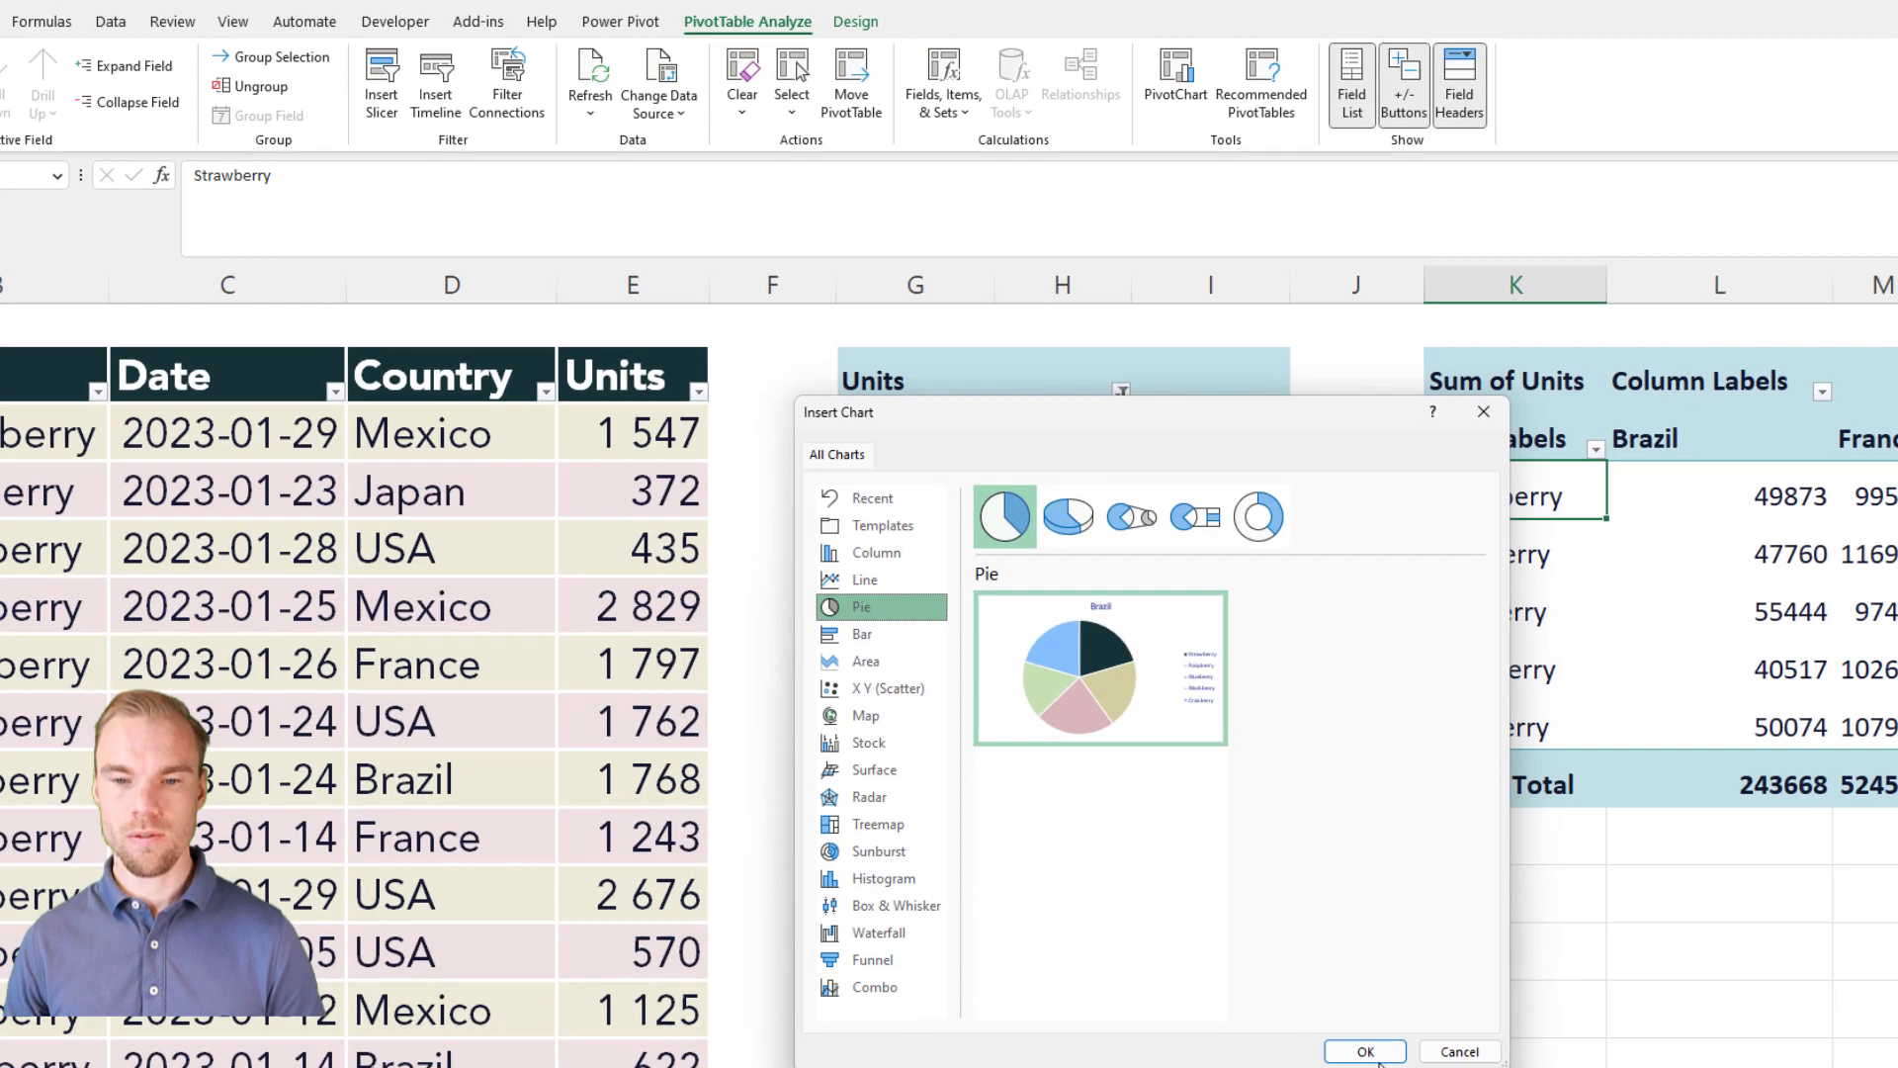
pyautogui.click(1361, 1056)
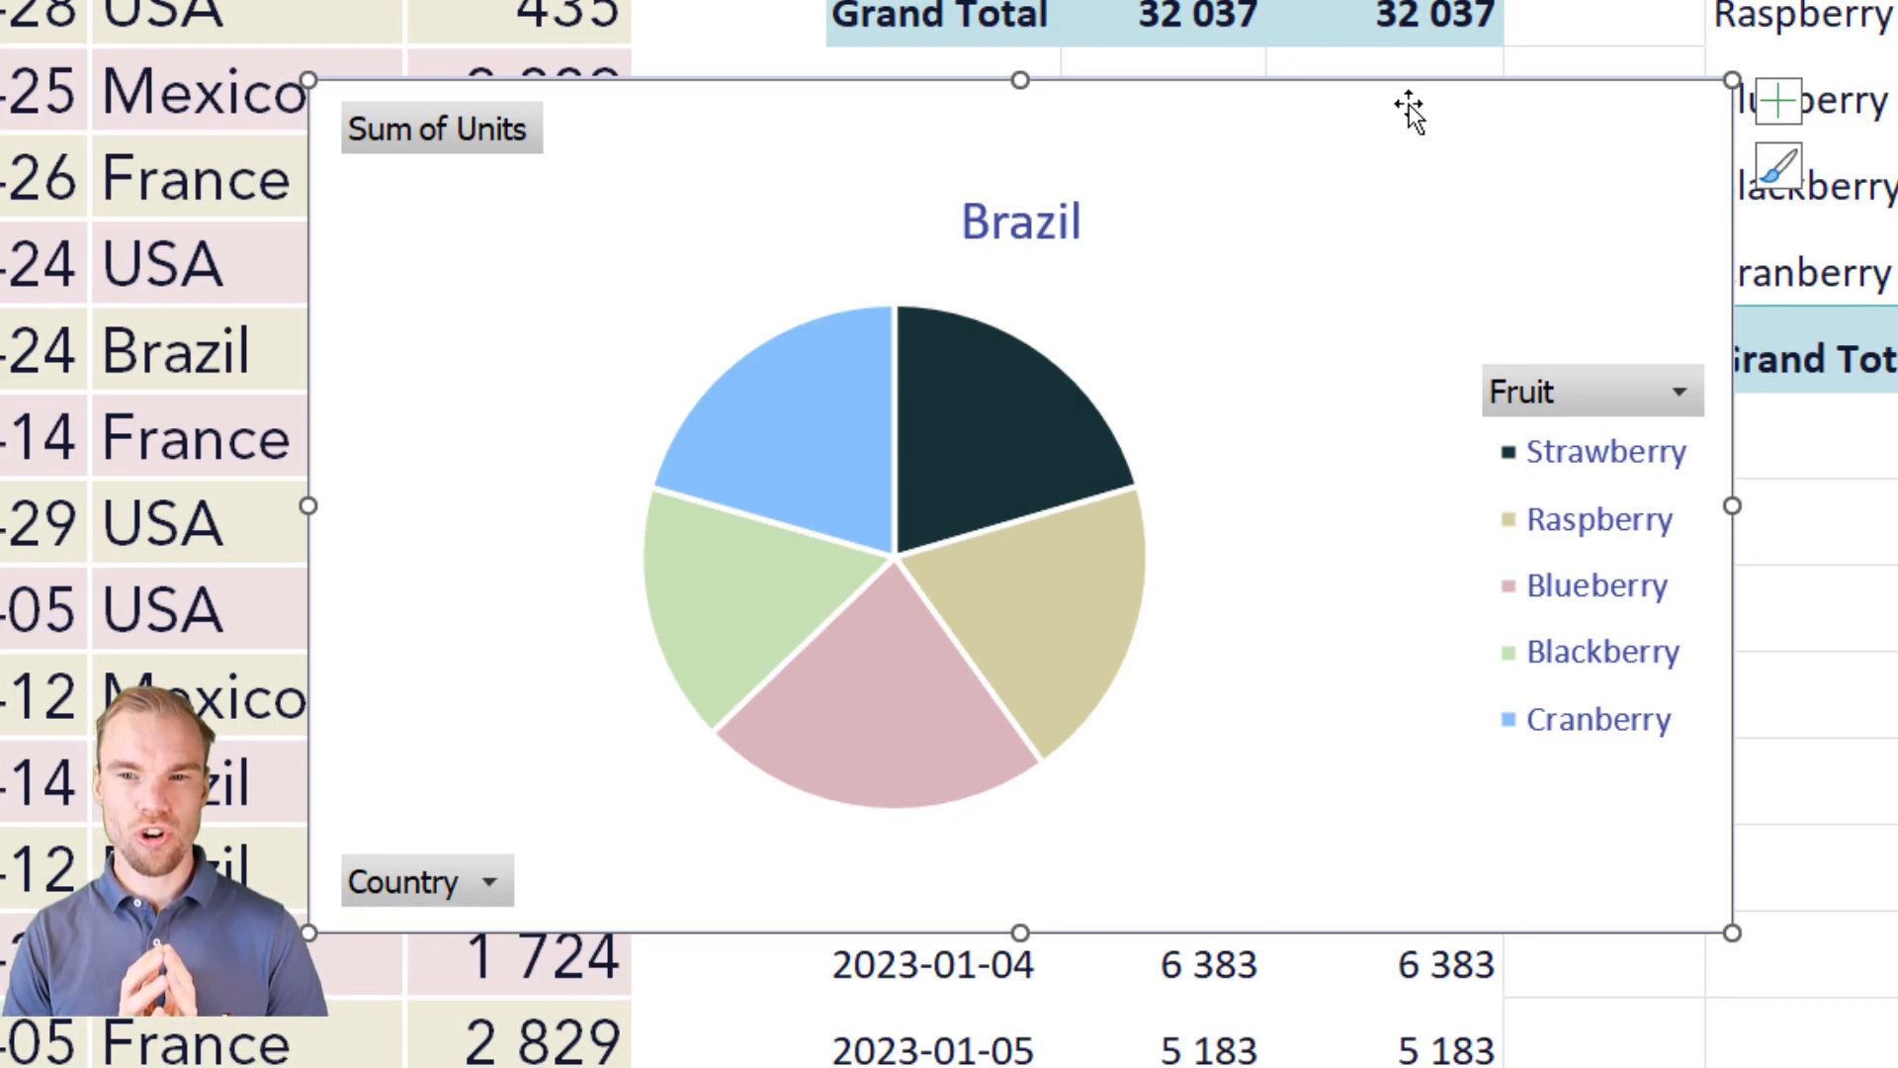
# Step: Apply the dark blue background chart style to the pie chart
pyautogui.click(1879, 2)
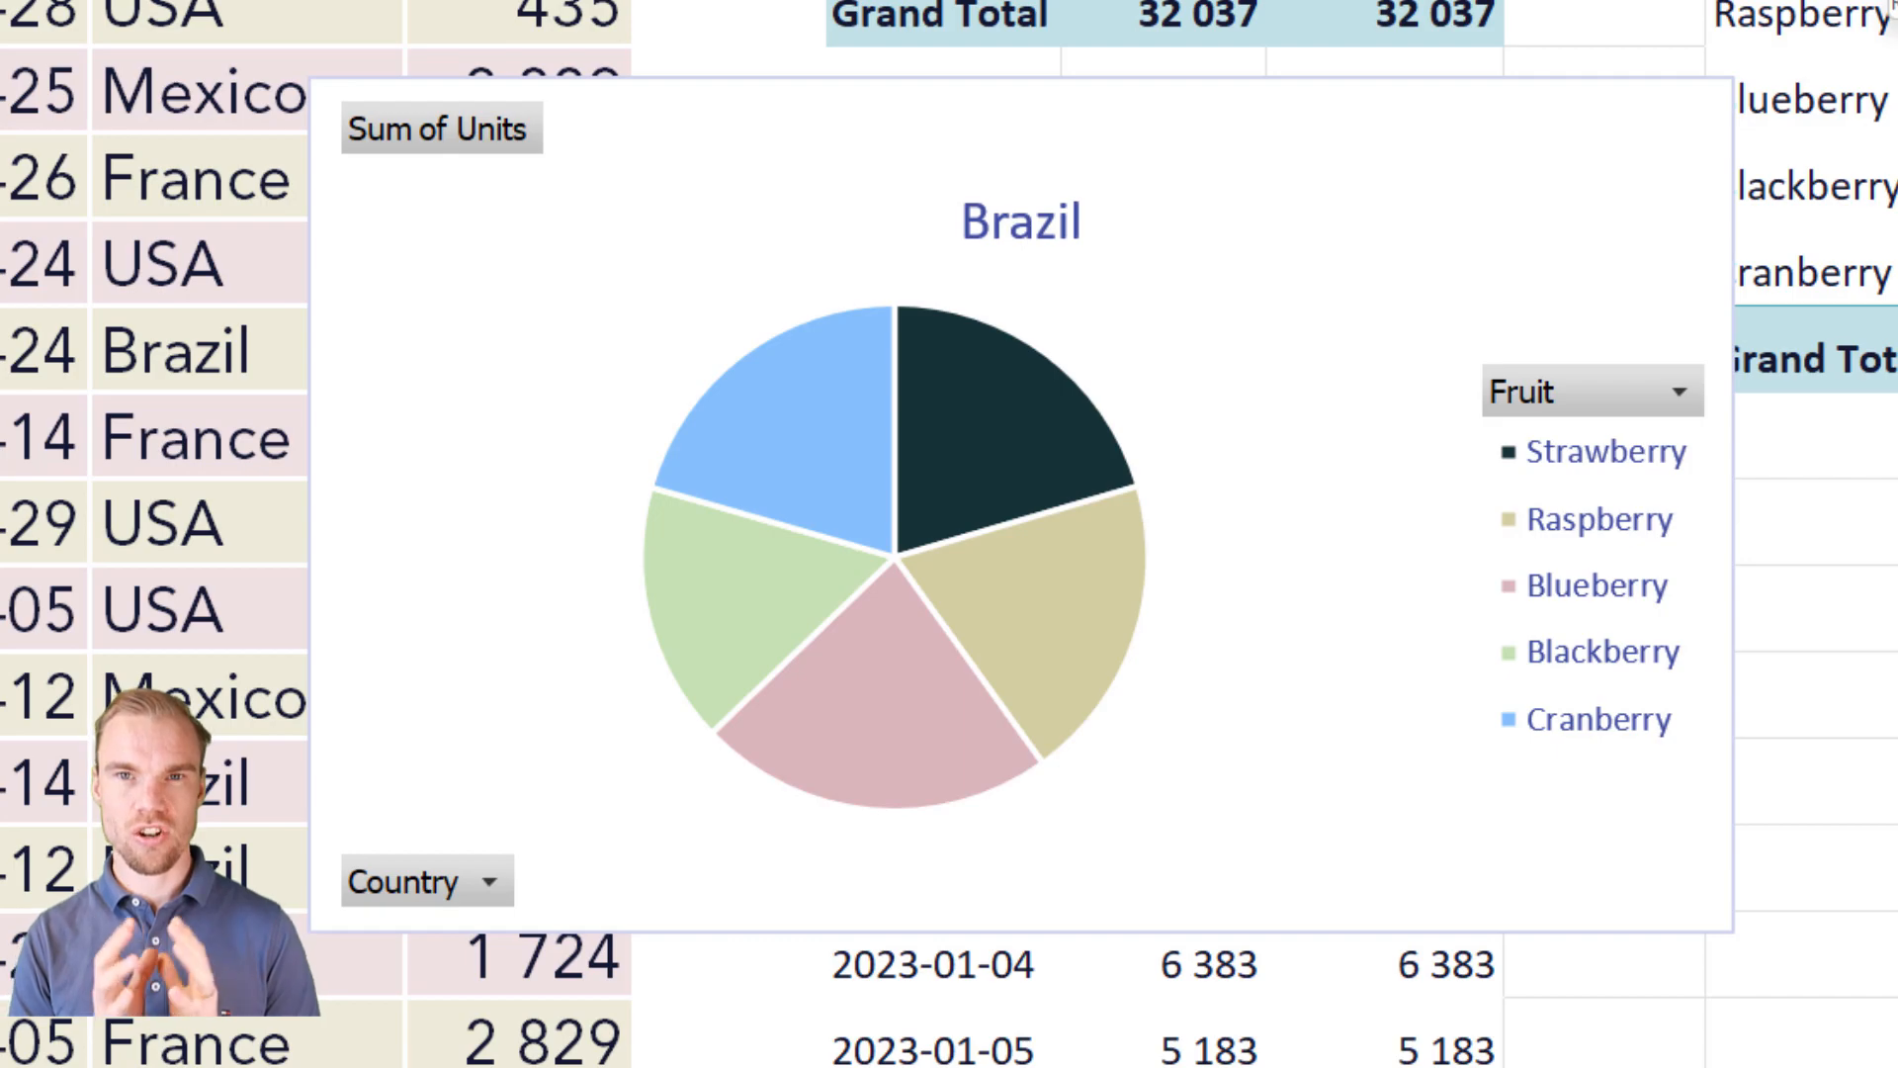
pyautogui.moveTo(1532, 94)
pyautogui.mouseDown()
pyautogui.moveTo(1485, 220)
pyautogui.moveTo(1527, 114)
pyautogui.mouseUp()
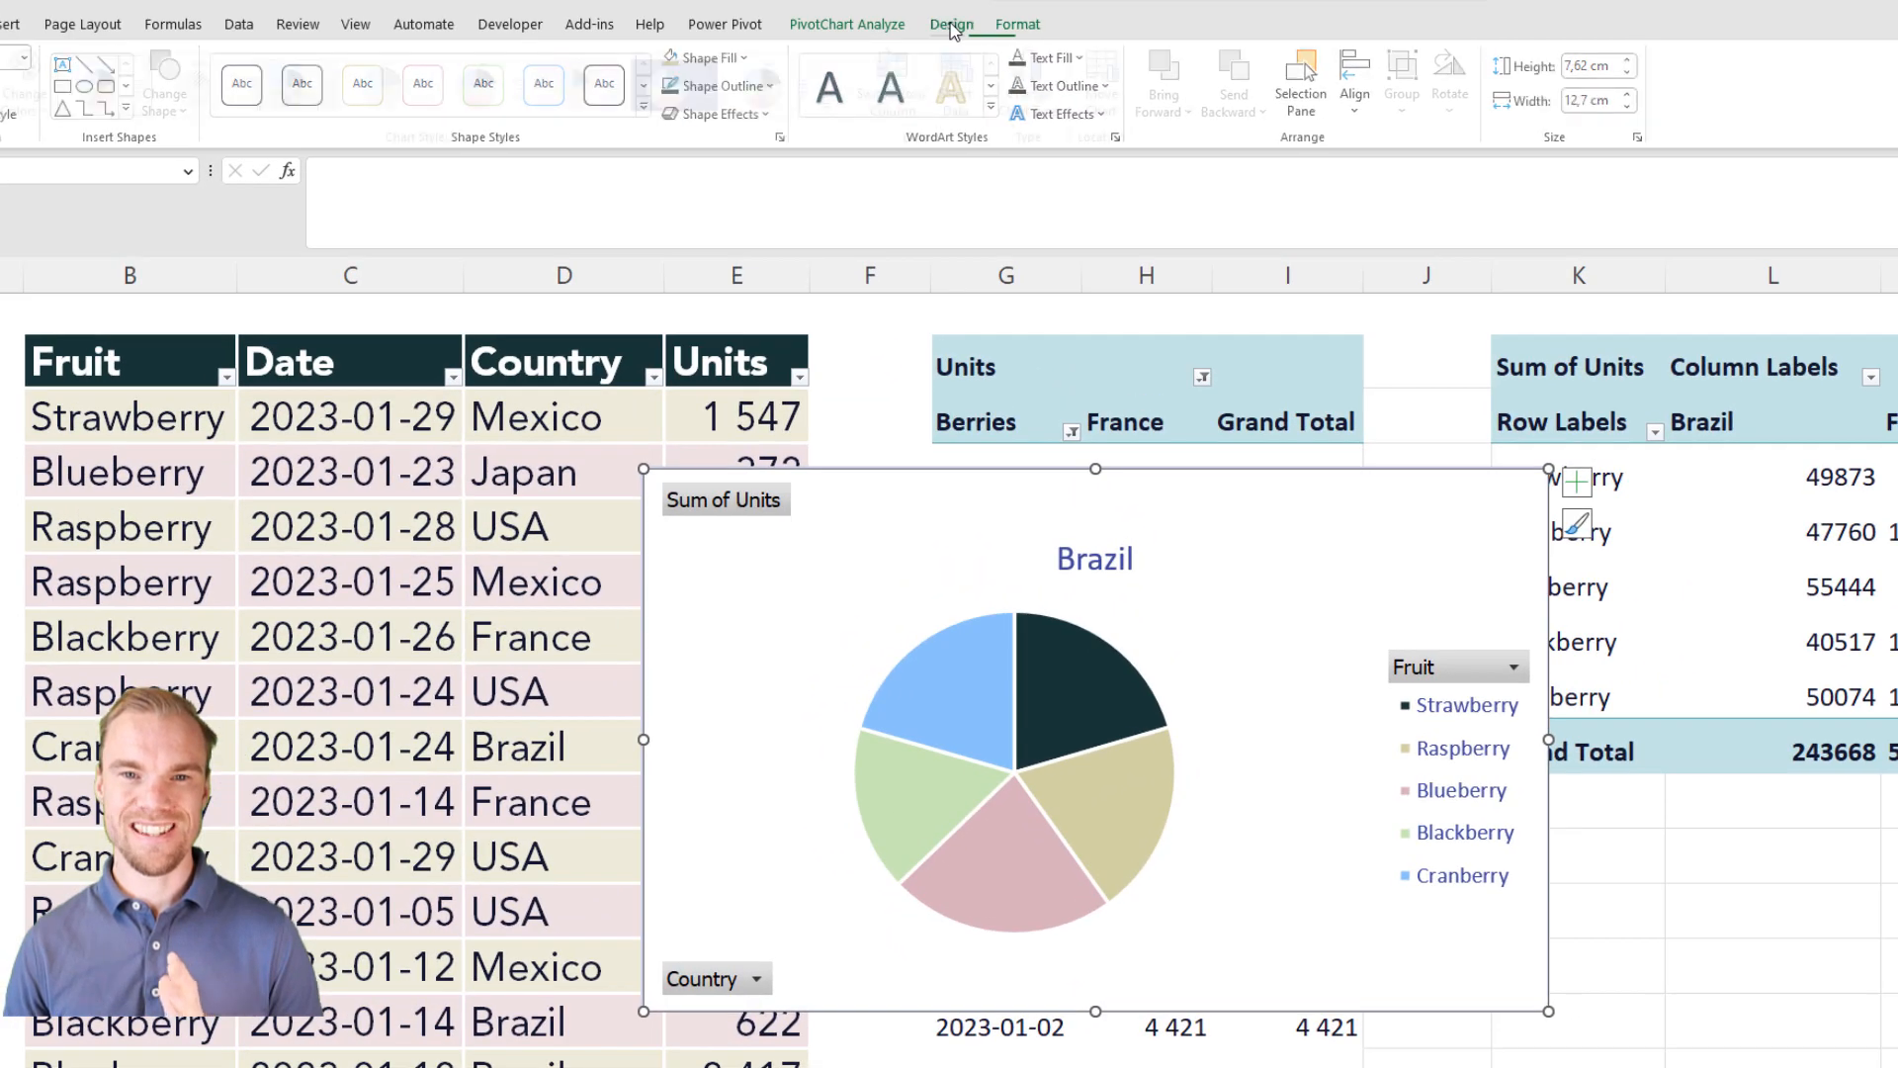
pyautogui.click(953, 29)
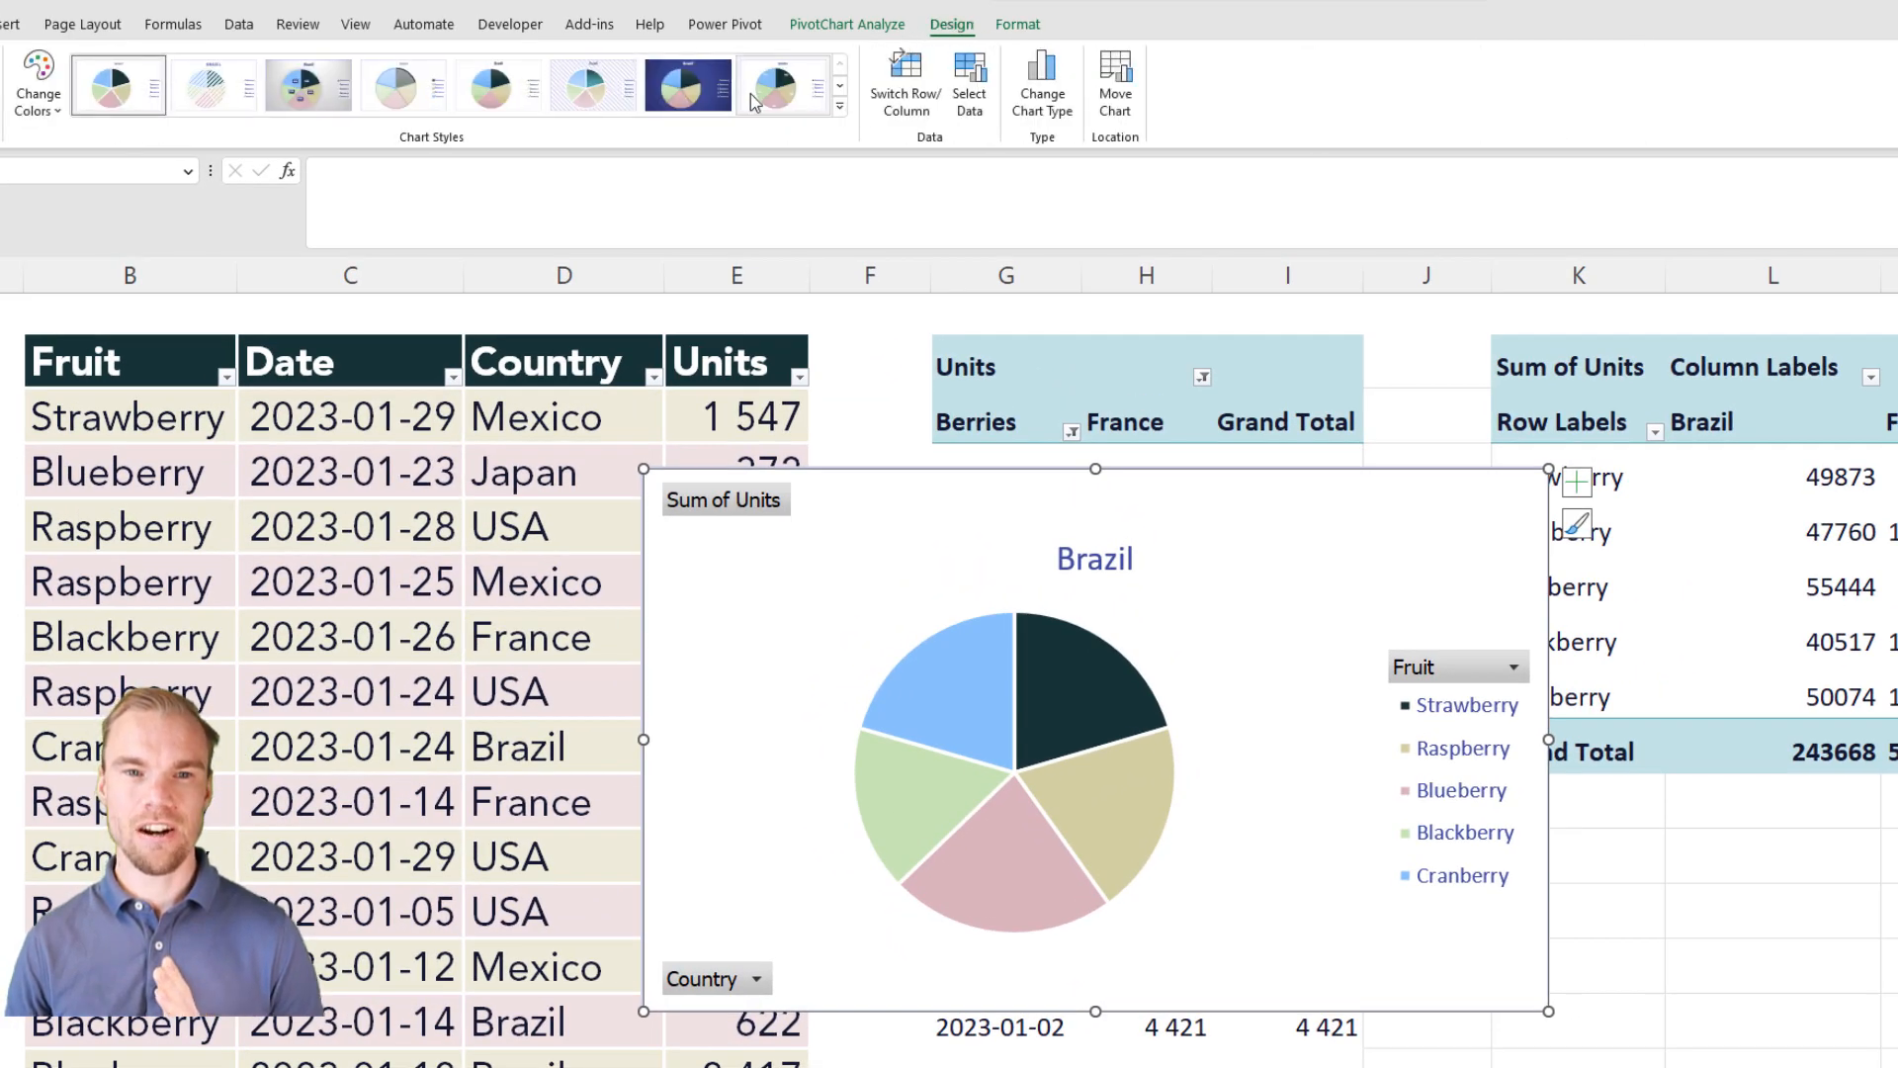
pyautogui.click(706, 103)
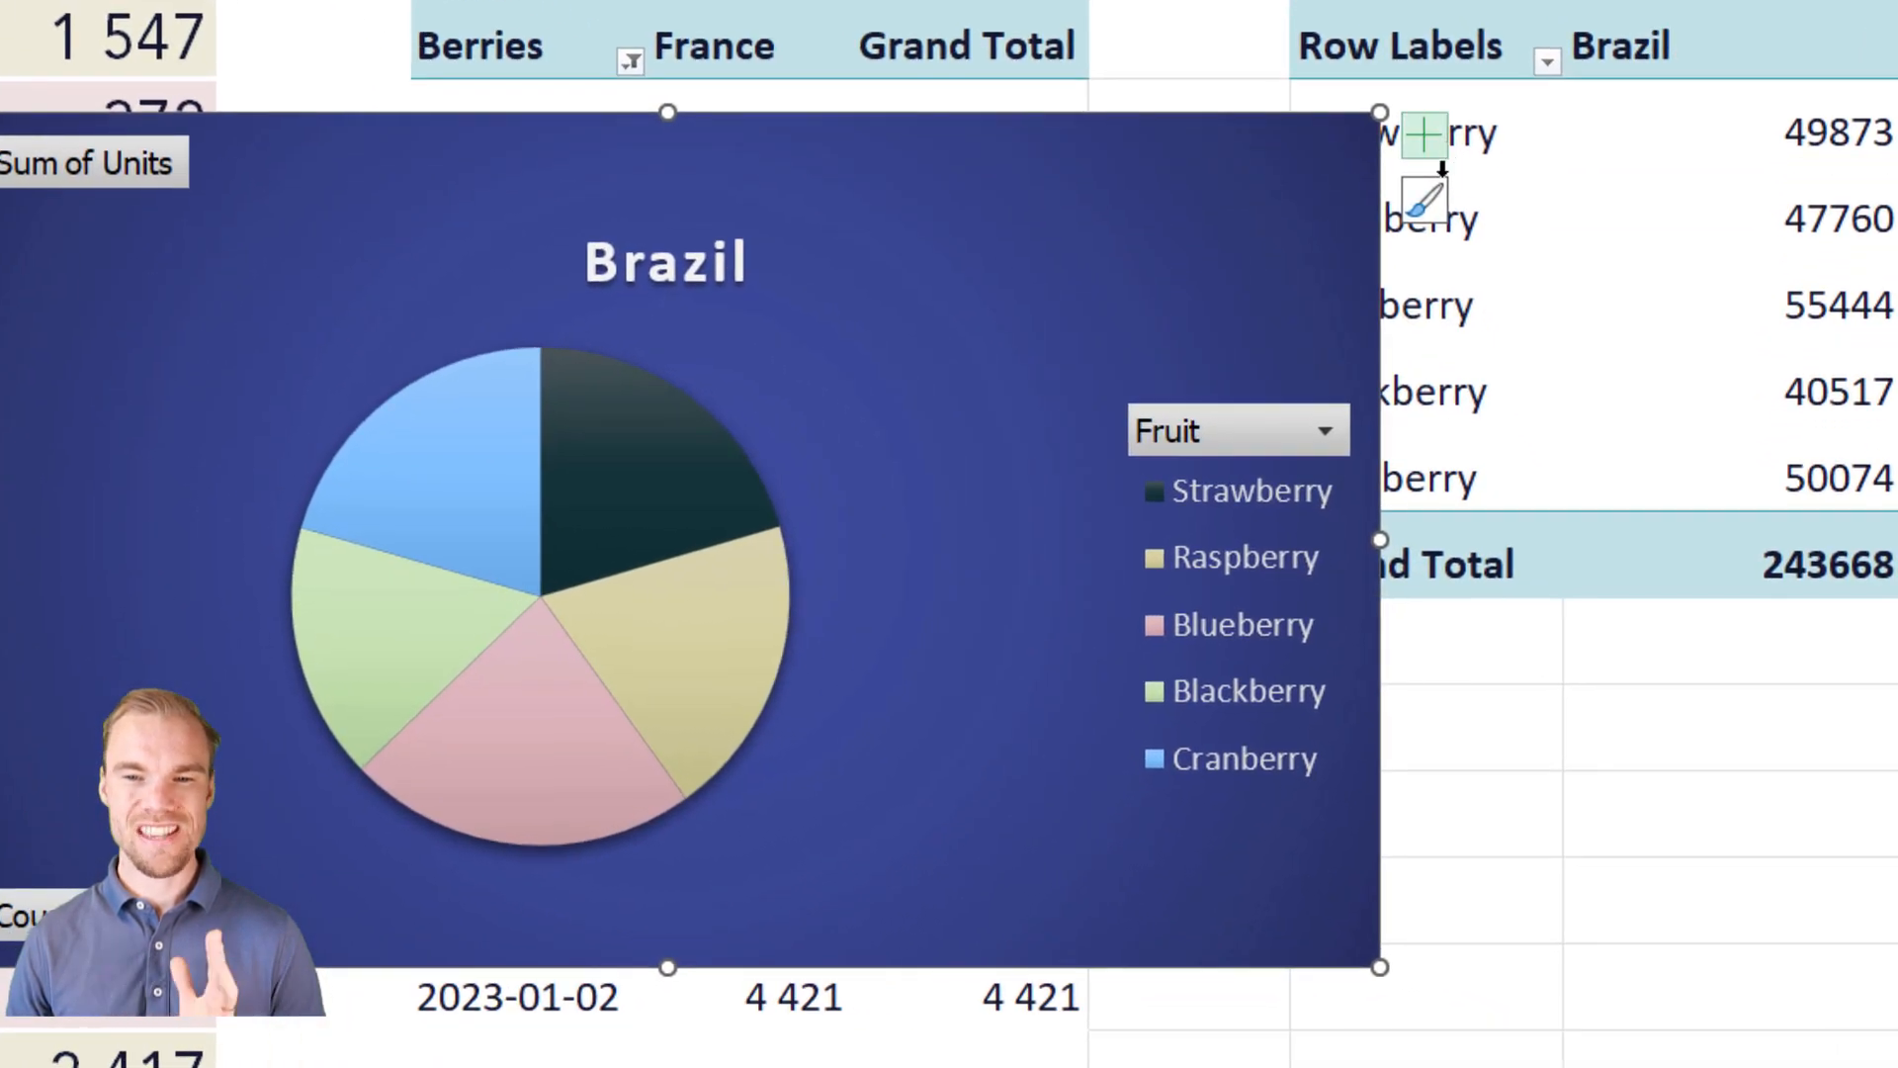
# Step: Remove the chart title from the pie chart
pyautogui.click(1425, 203)
pyautogui.click(1581, 216)
pyautogui.click(1515, 220)
pyautogui.click(1431, 153)
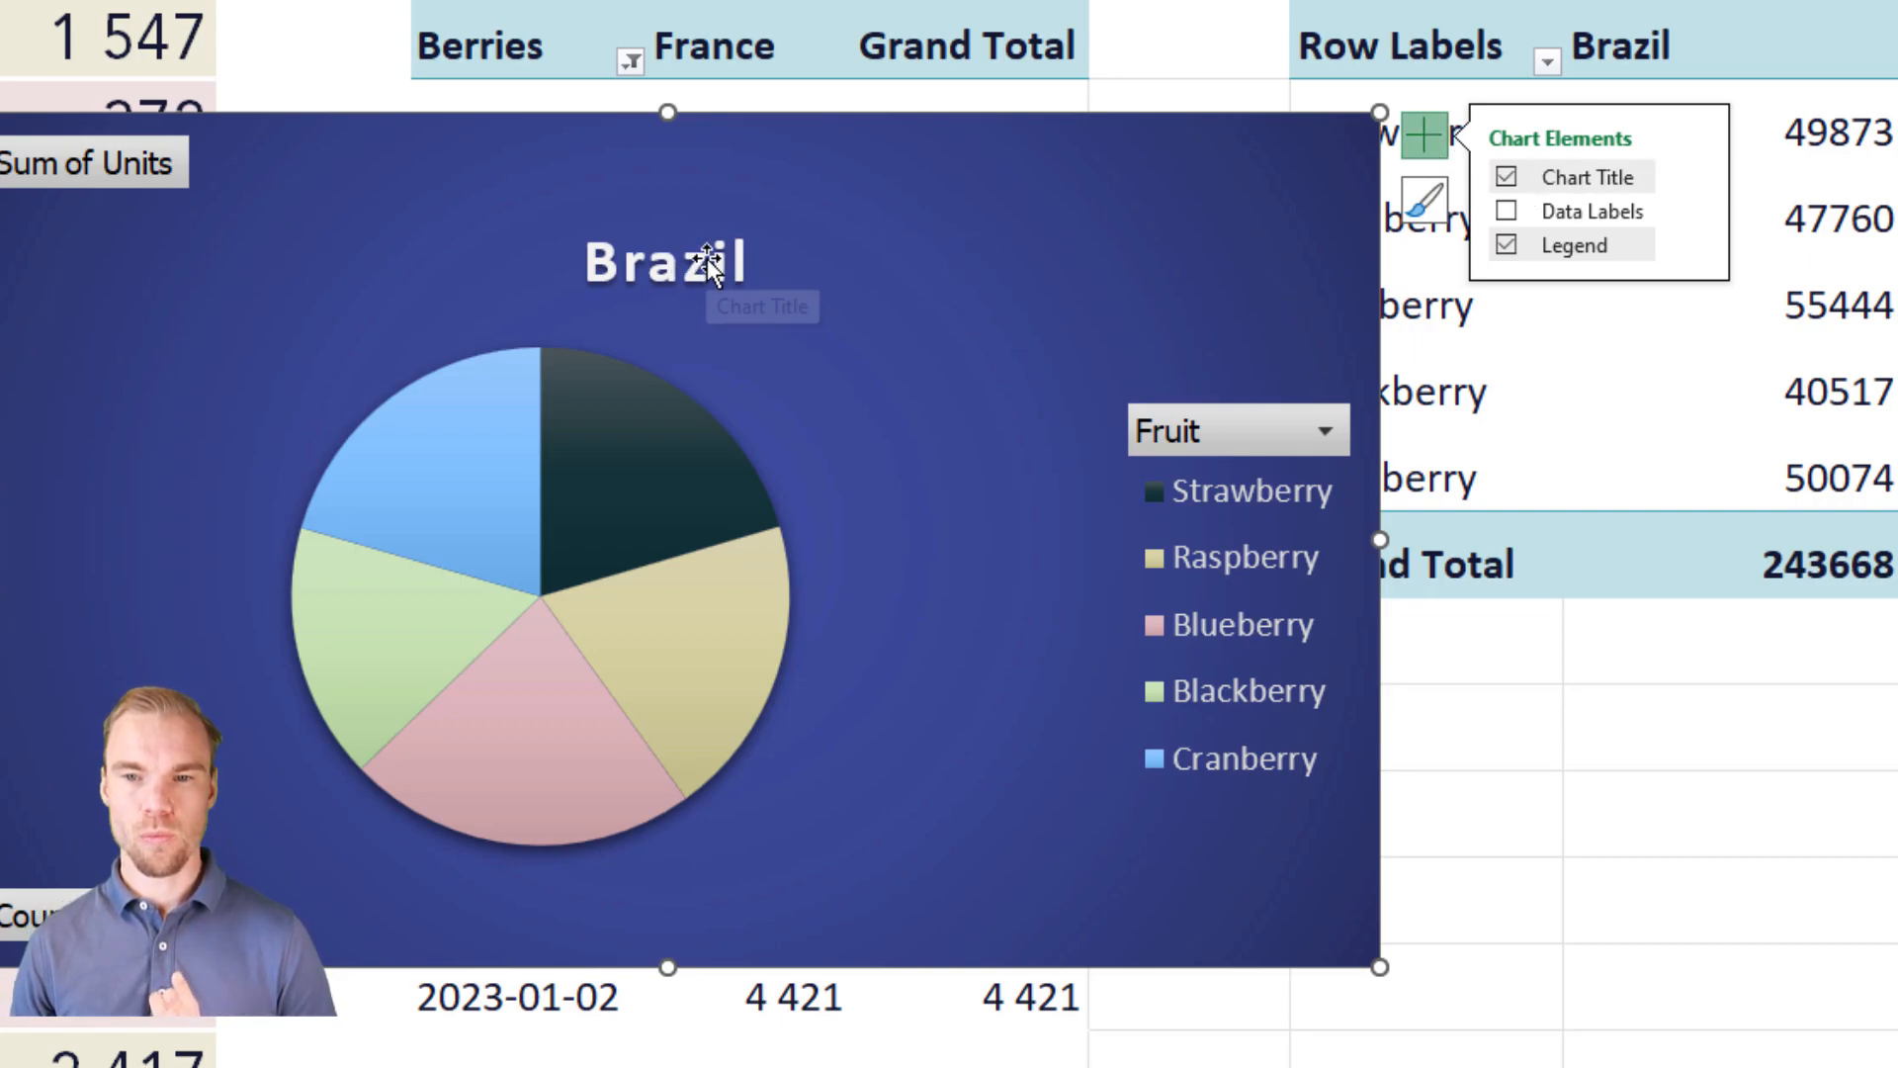
pyautogui.click(1507, 178)
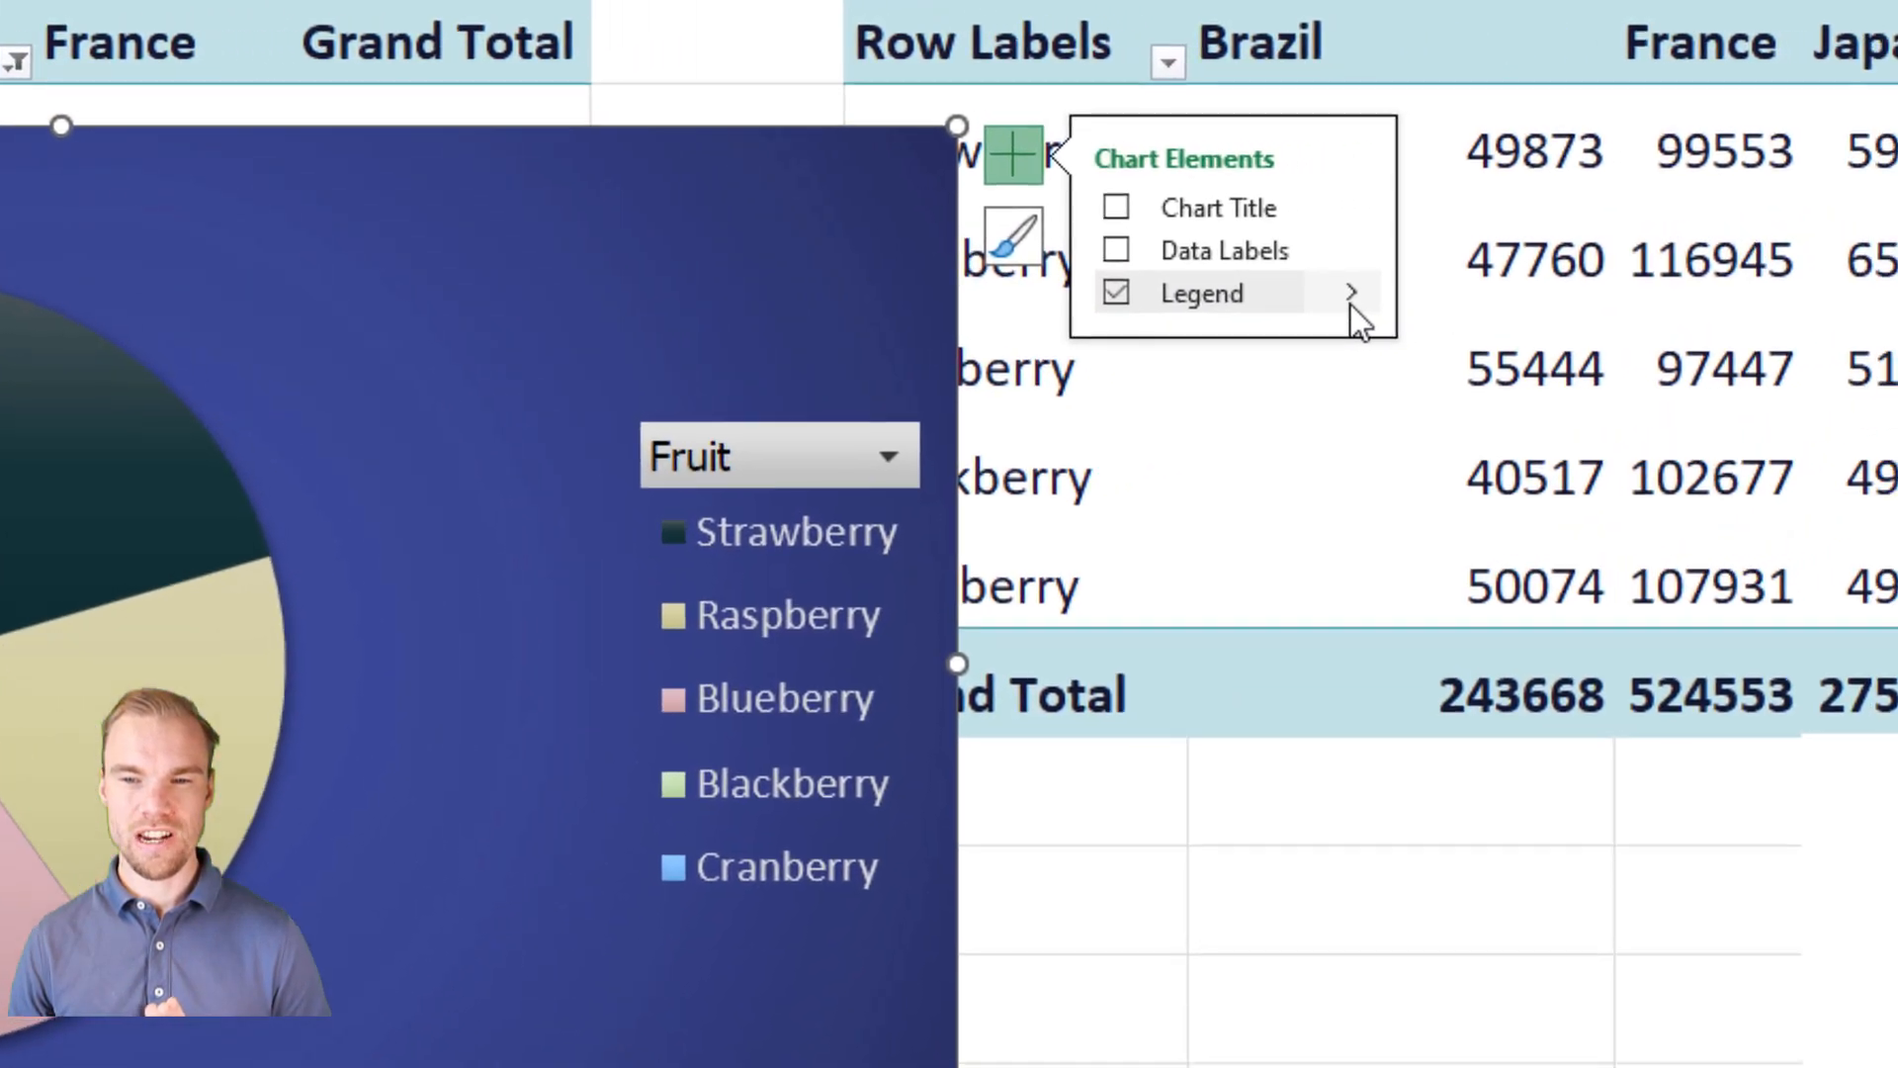
# Step: Examine the pie chart's legend position choices and its detailed legend formatting options
pyautogui.click(1279, 315)
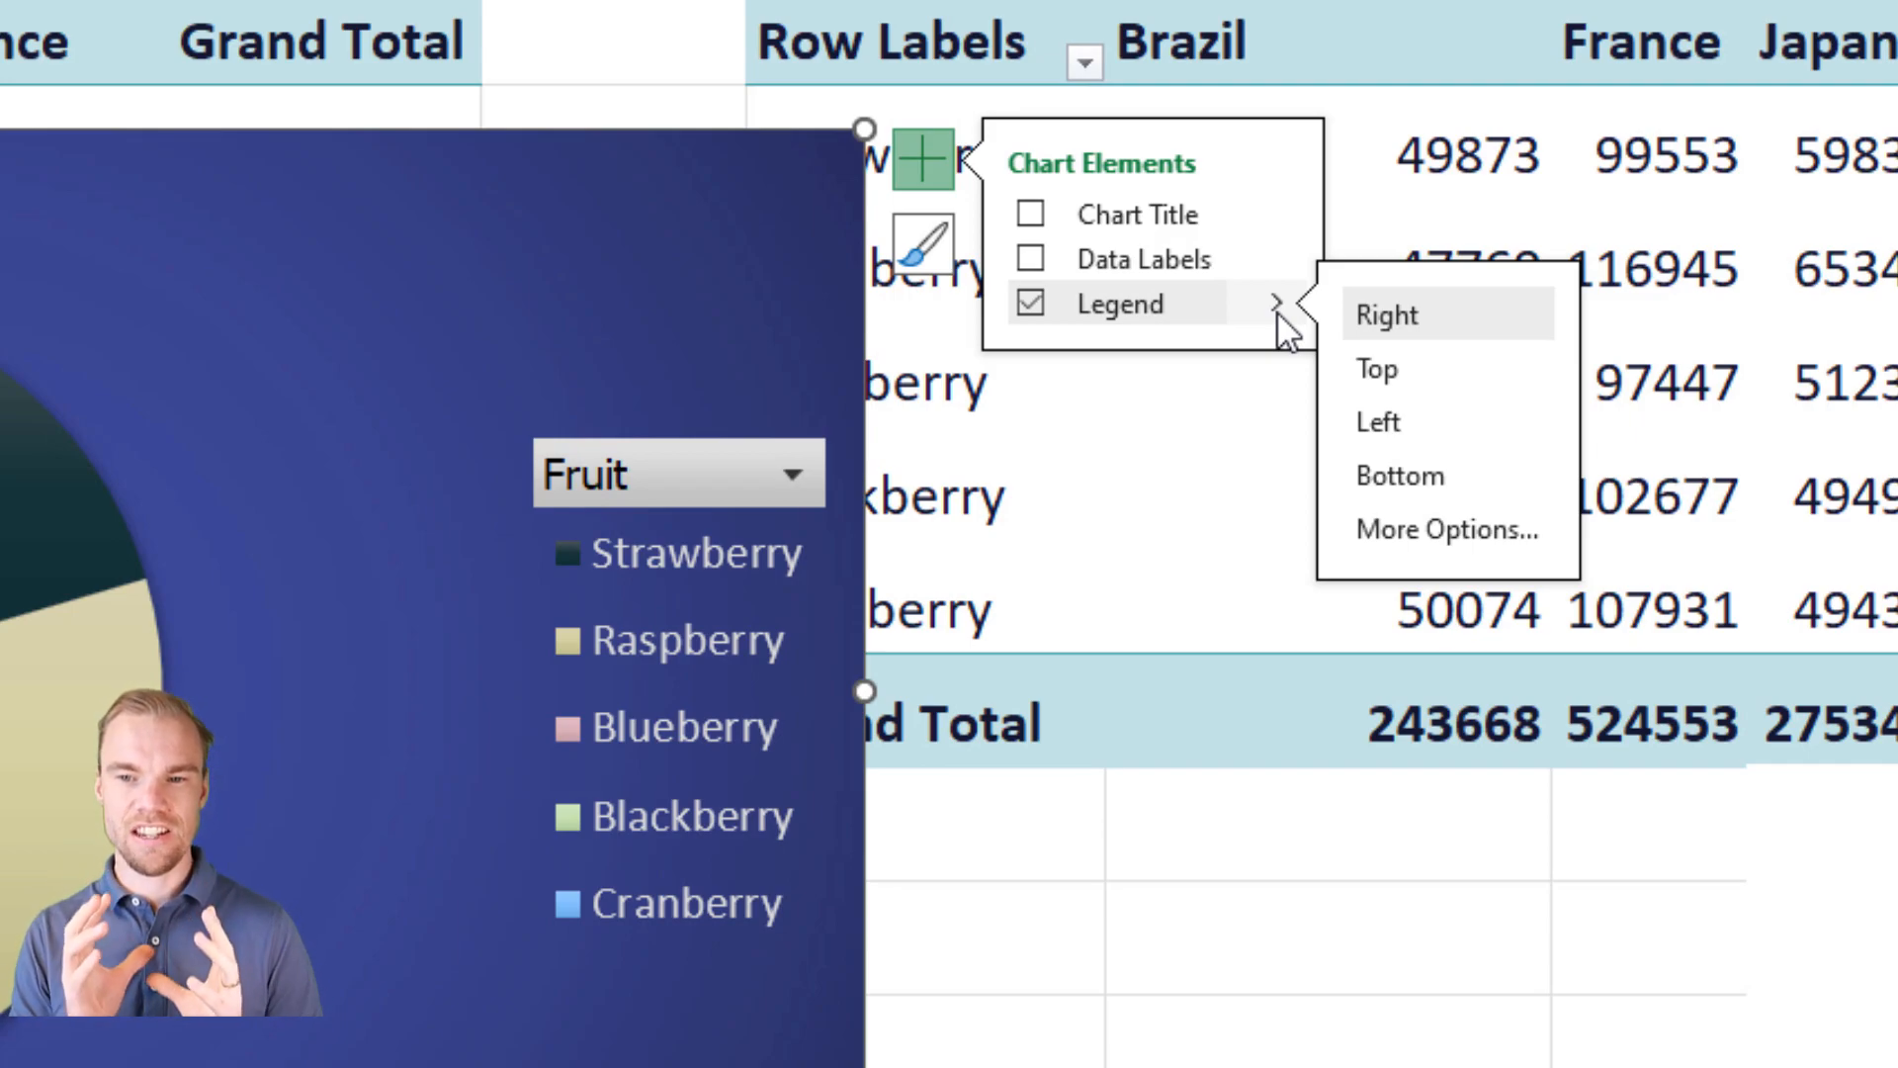
pyautogui.click(1439, 531)
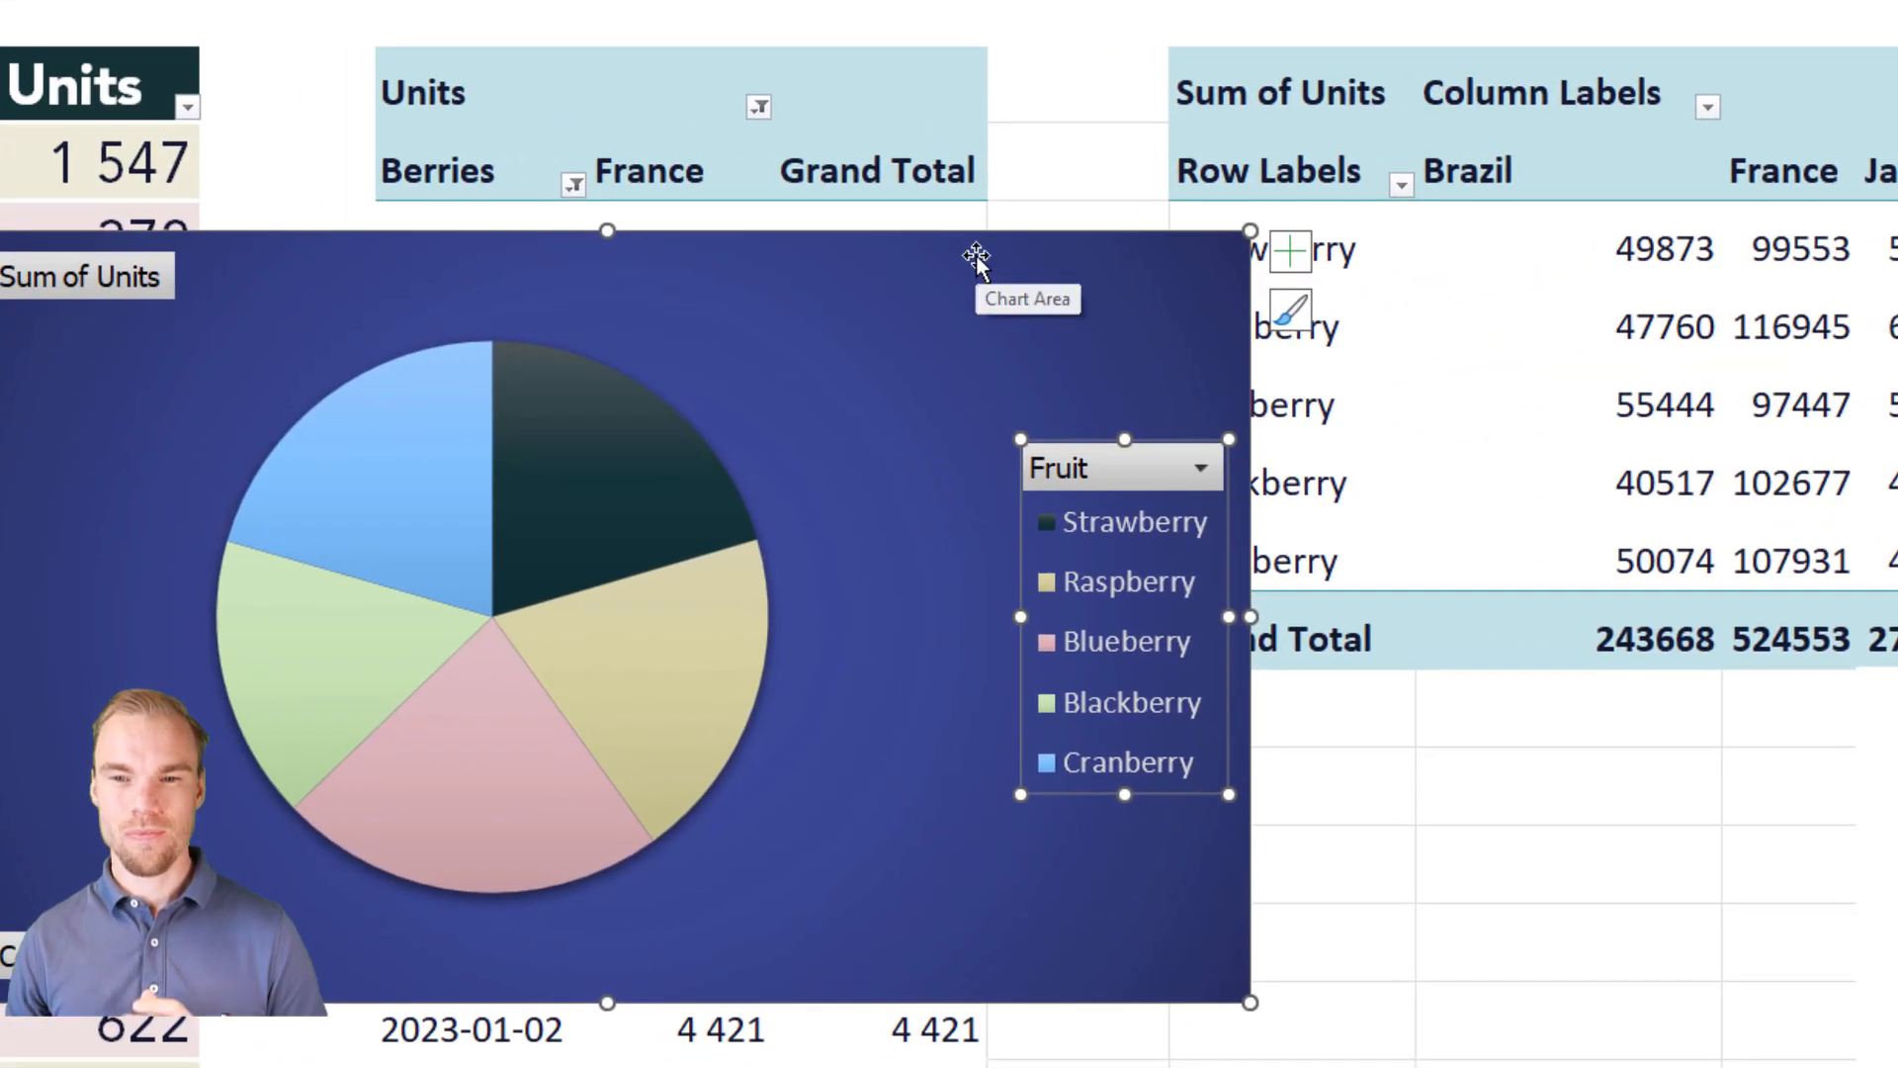
pyautogui.click(113, 400)
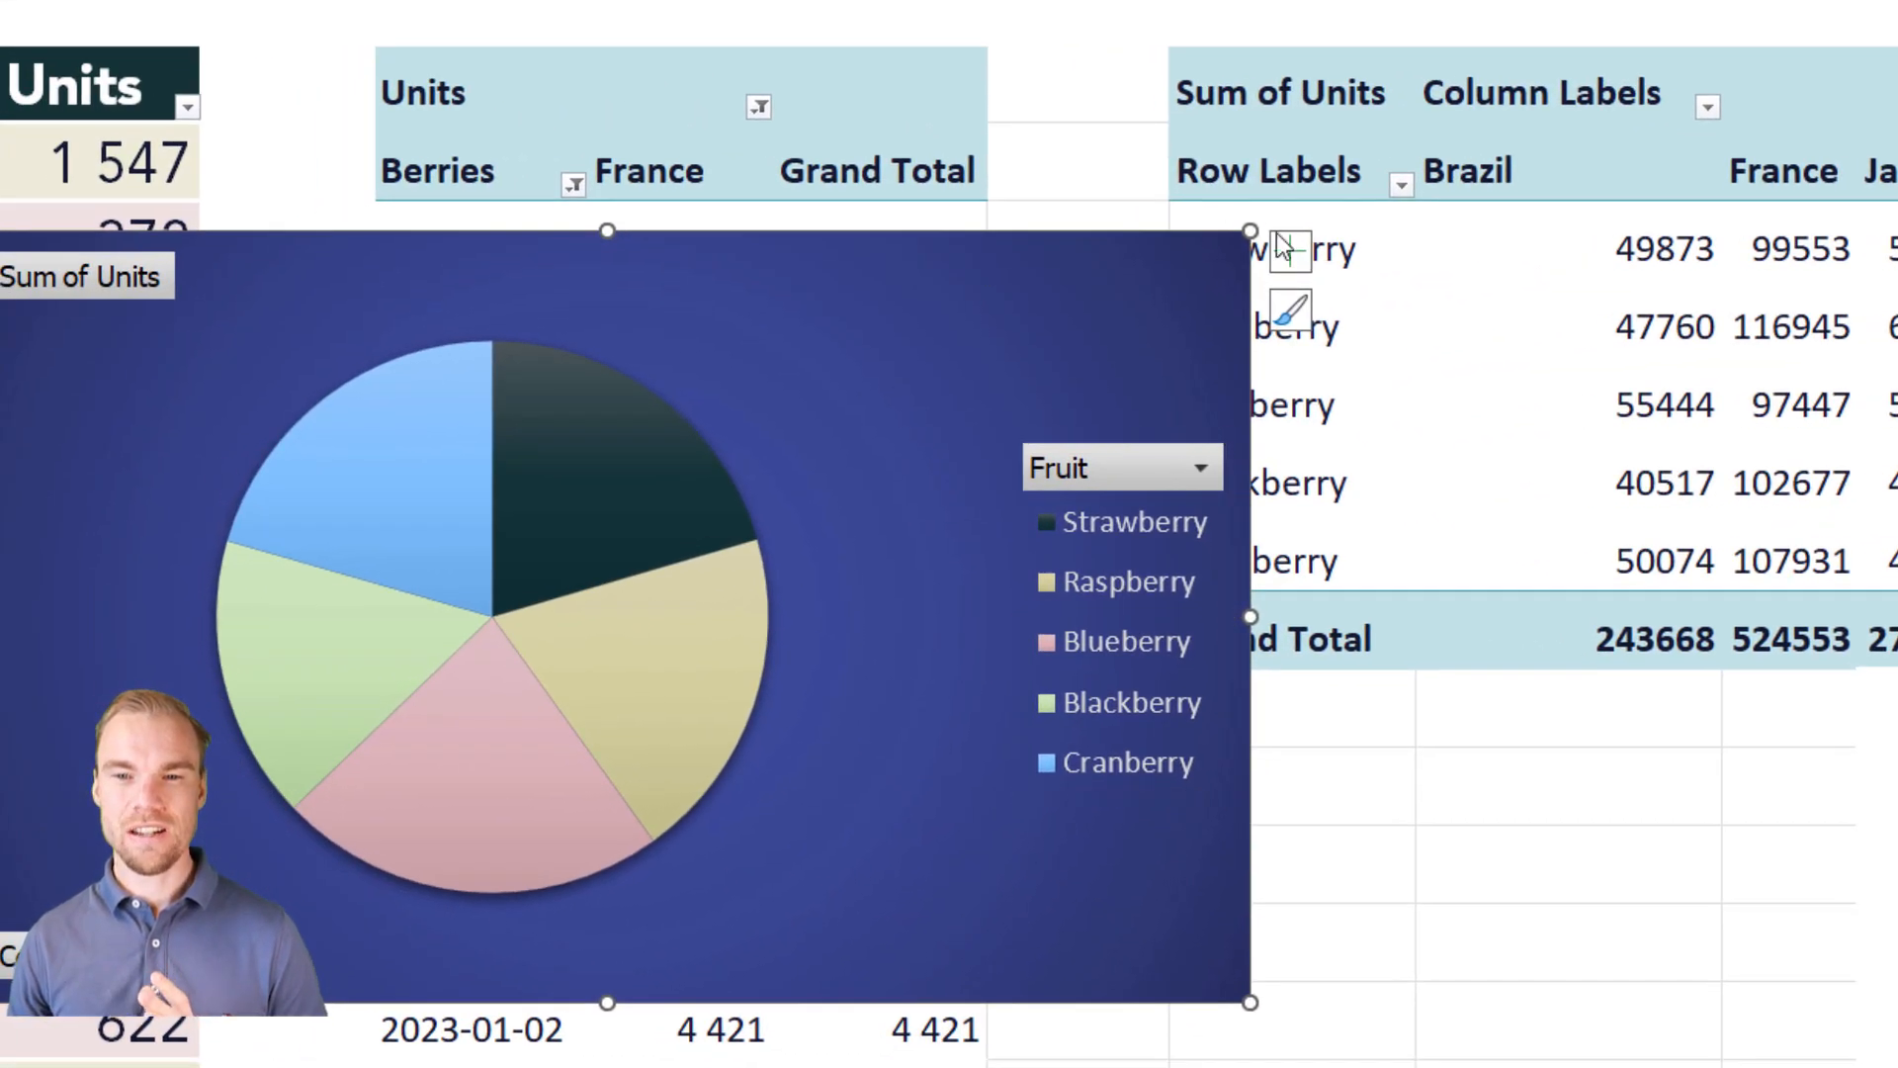
# Step: Remove the legend from the pie chart and turn on its data labels
pyautogui.click(1290, 250)
pyautogui.click(1364, 350)
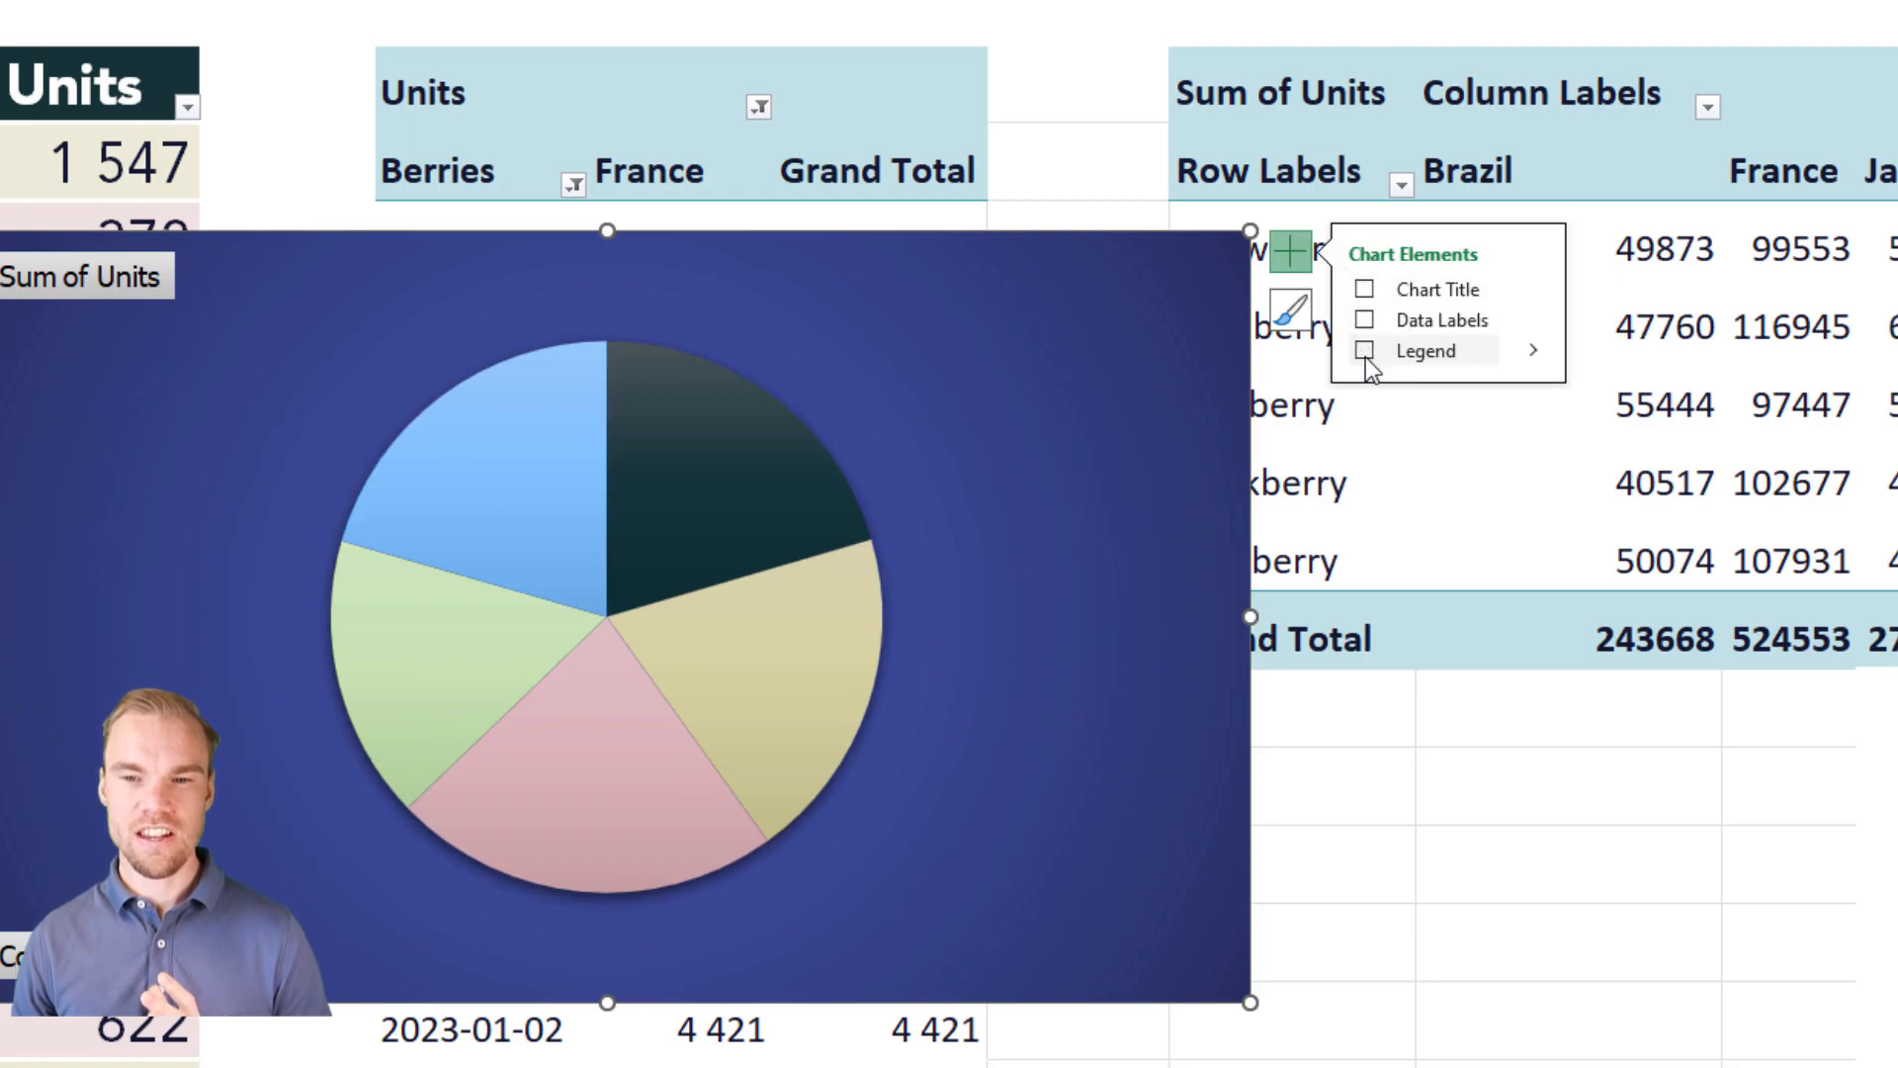
pyautogui.click(1365, 319)
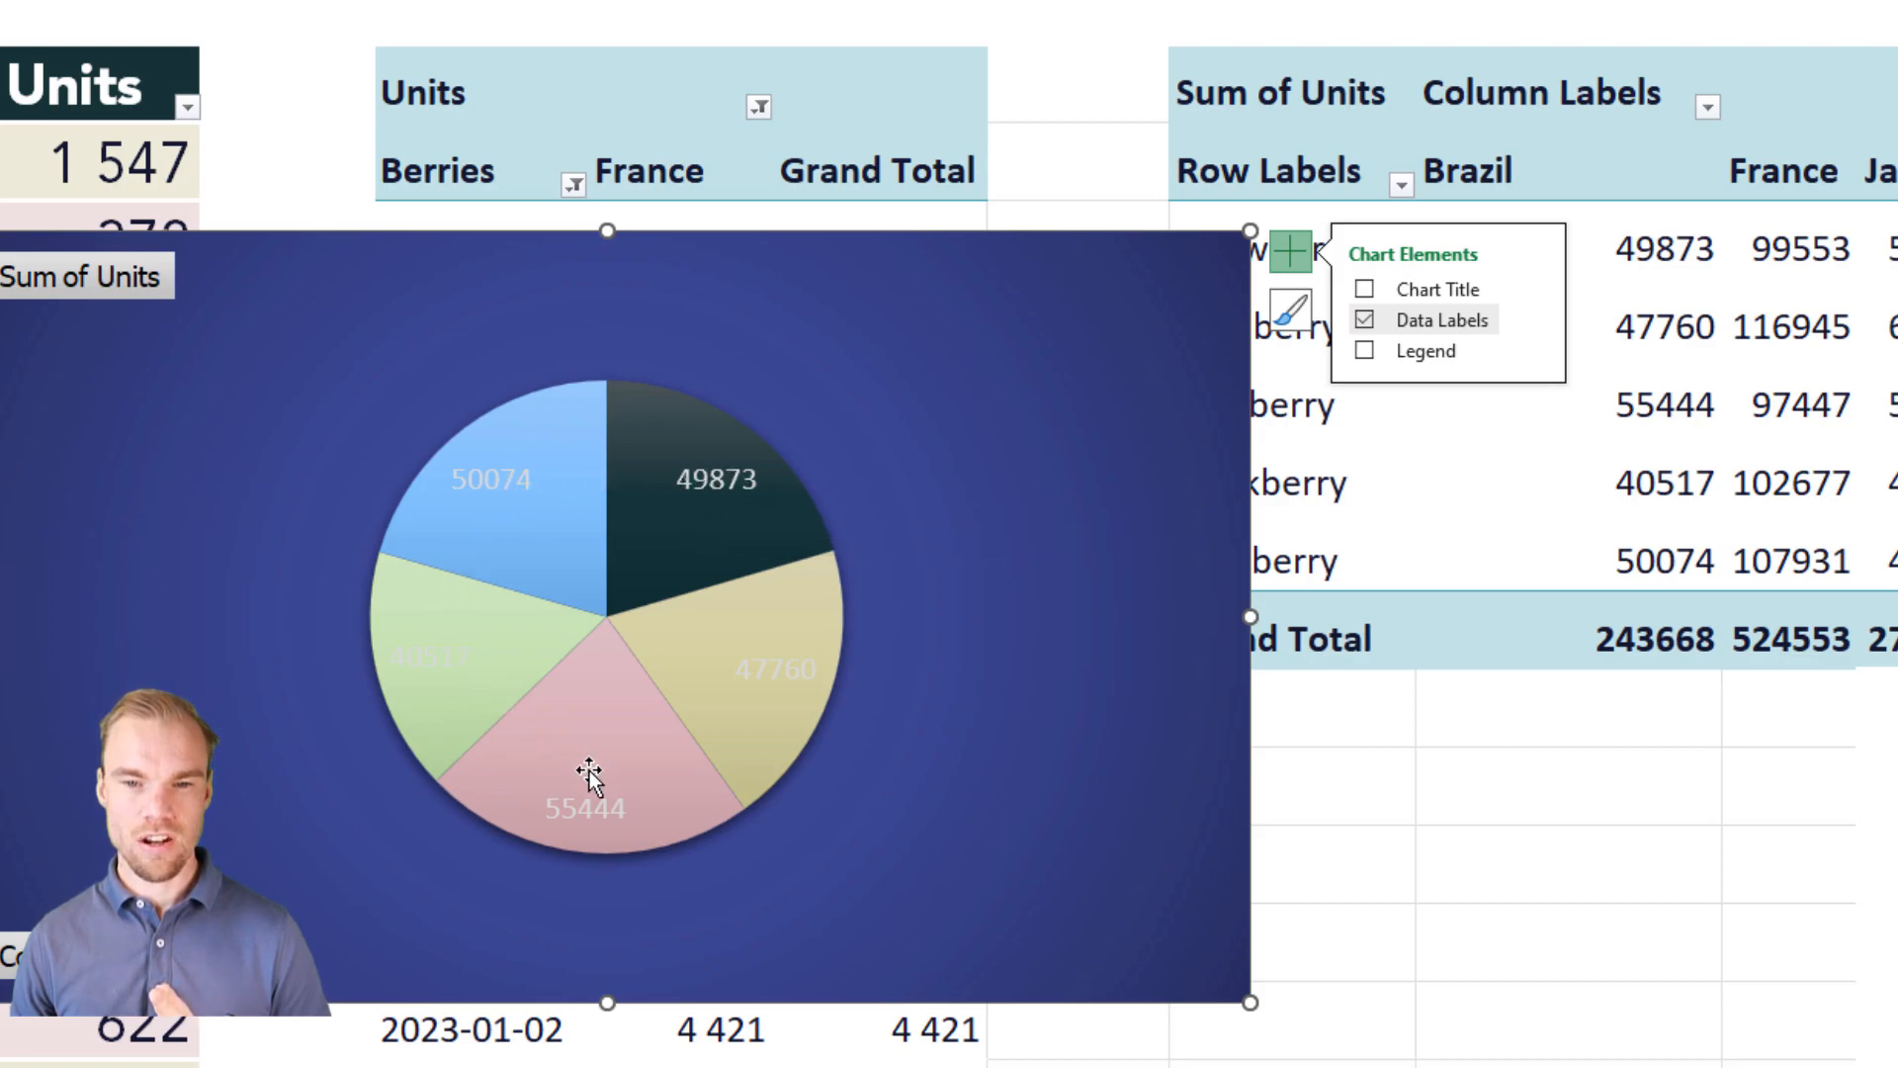
# Step: Format the pie chart's data labels to show the category name and percentage instead of the value
pyautogui.click(1539, 317)
pyautogui.click(1643, 509)
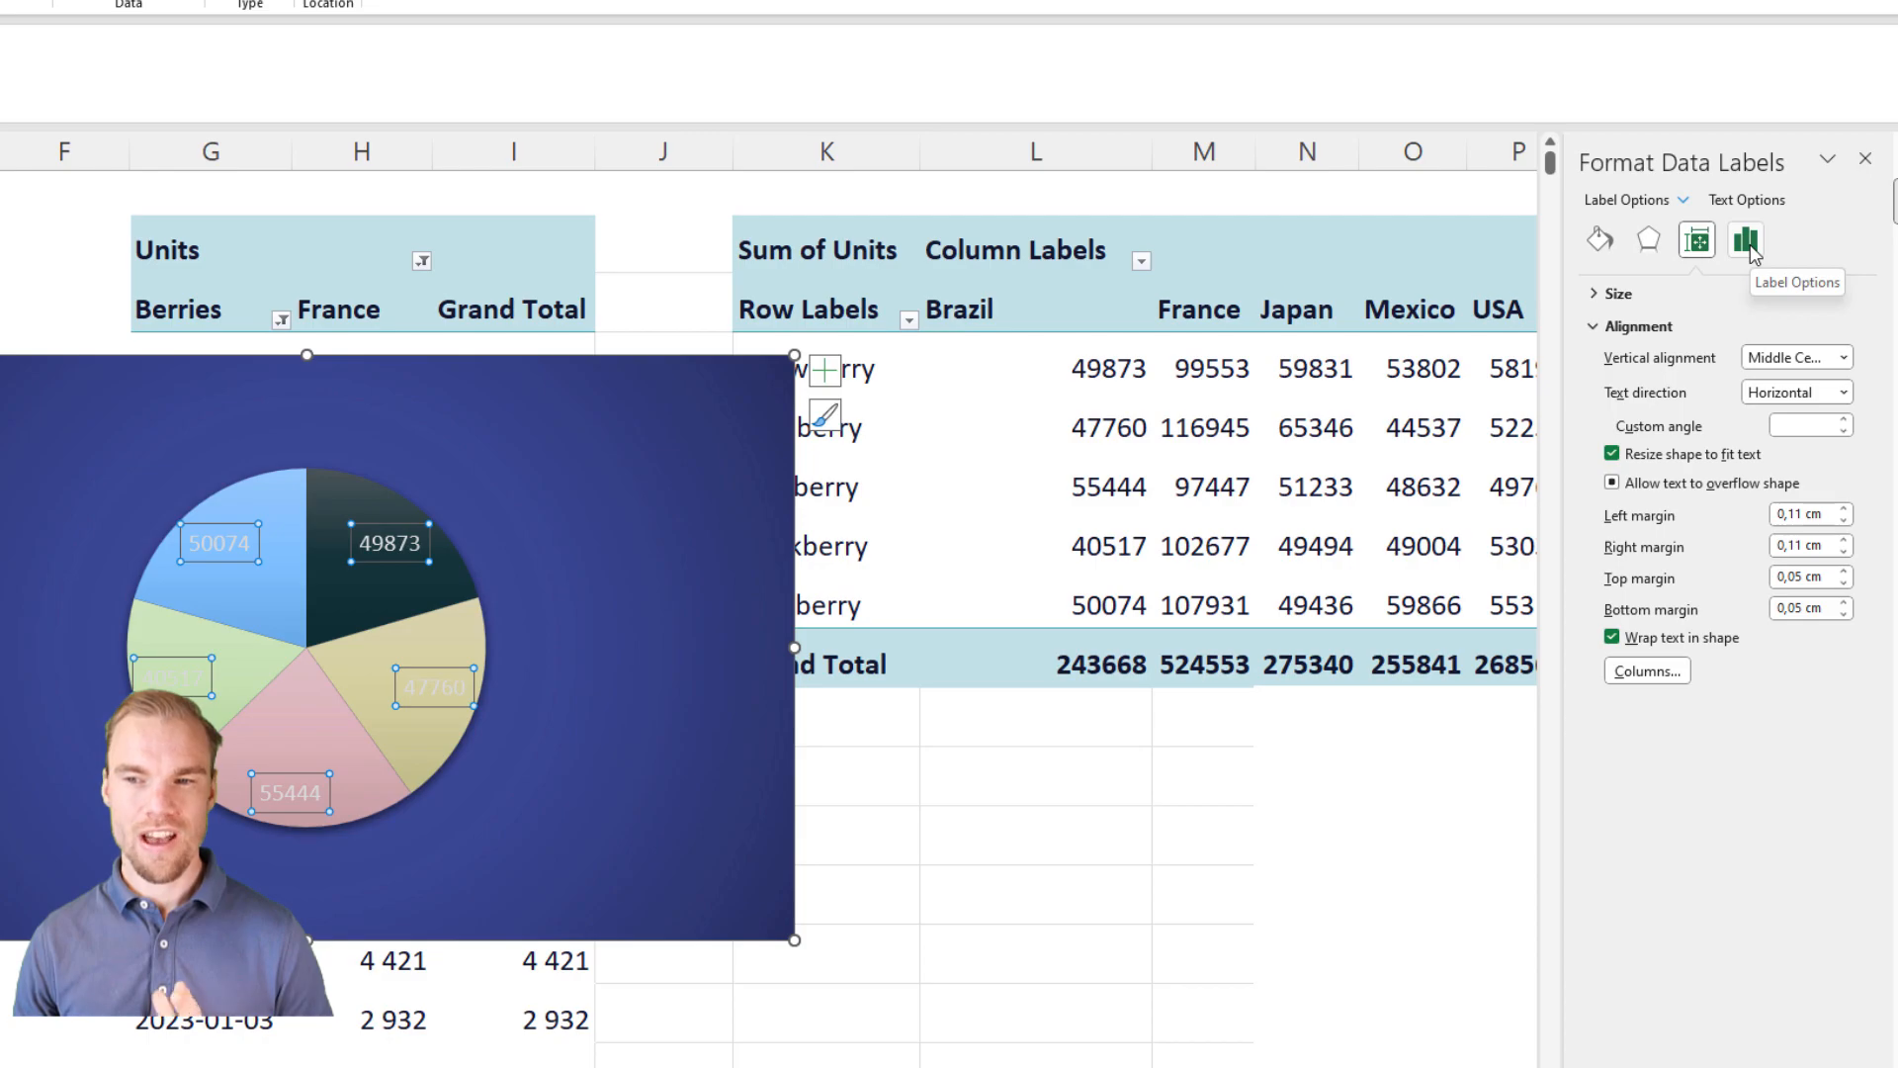
pyautogui.click(1748, 246)
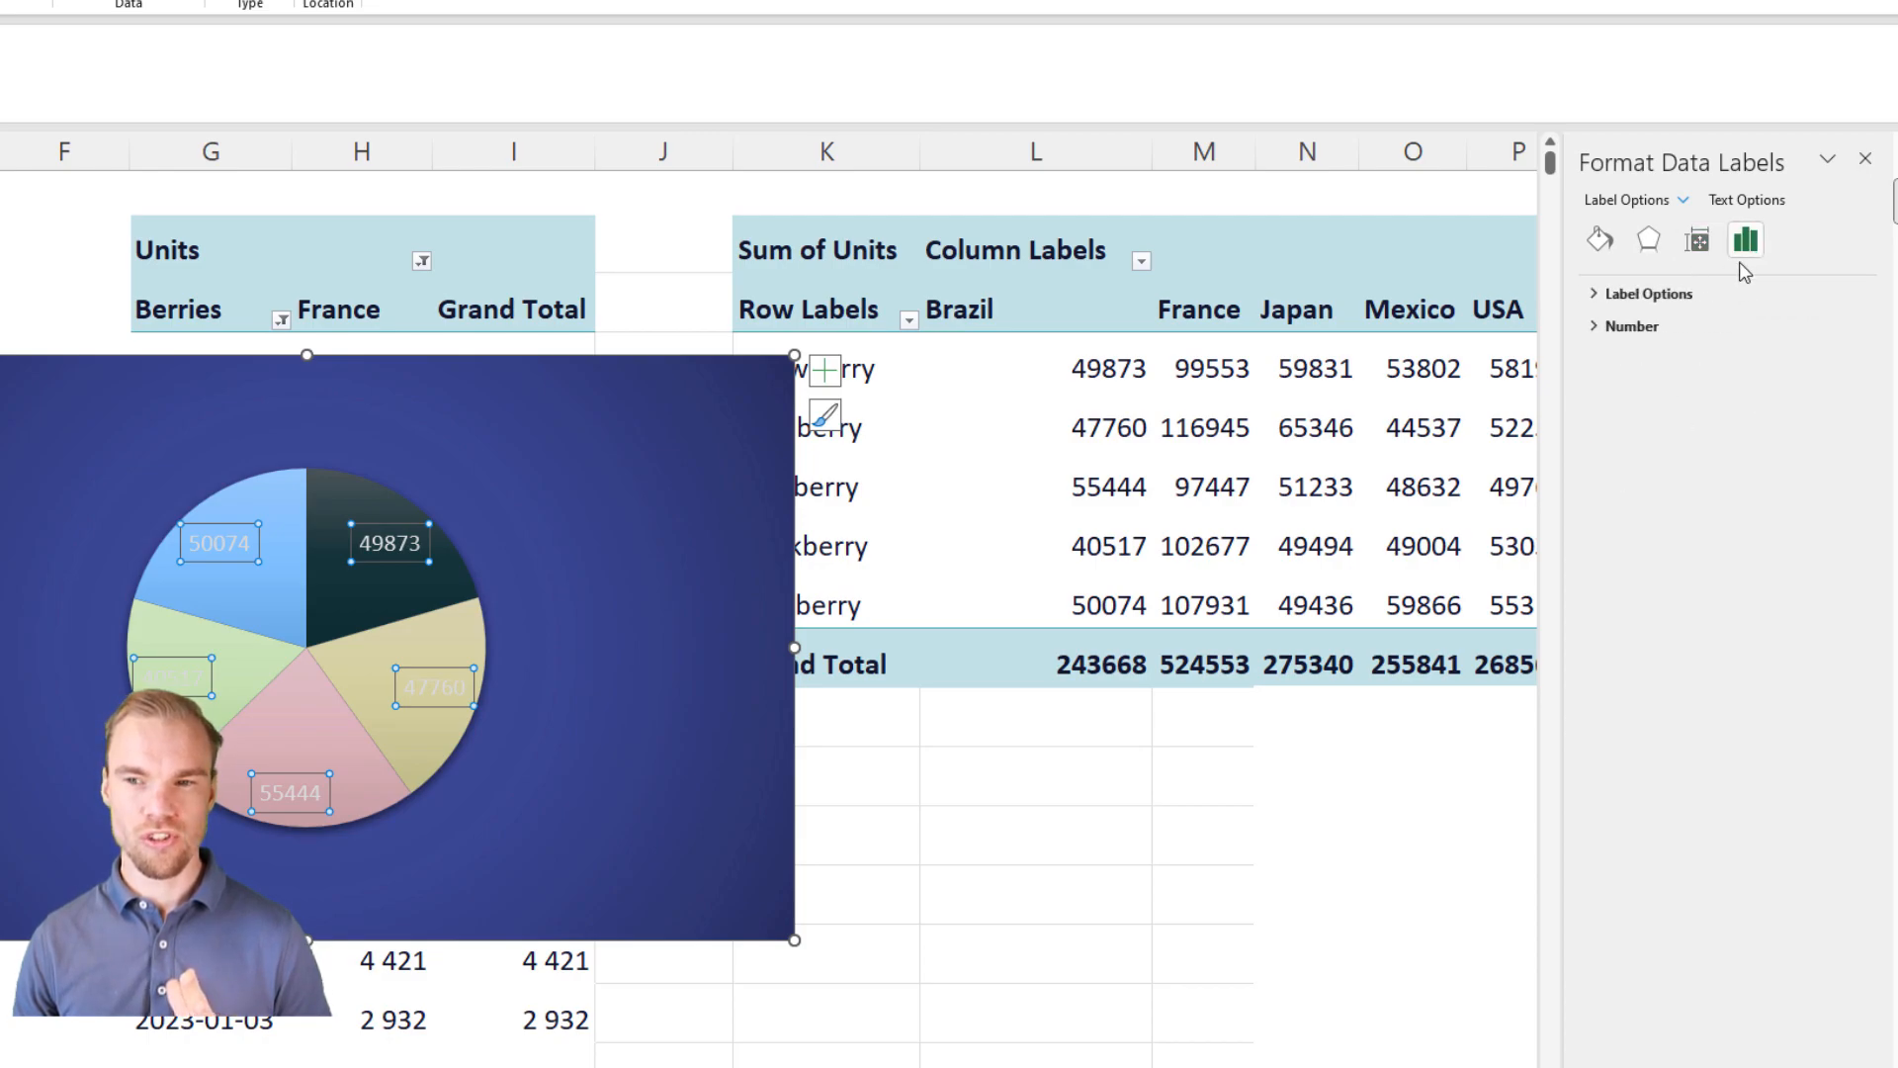
pyautogui.click(1652, 296)
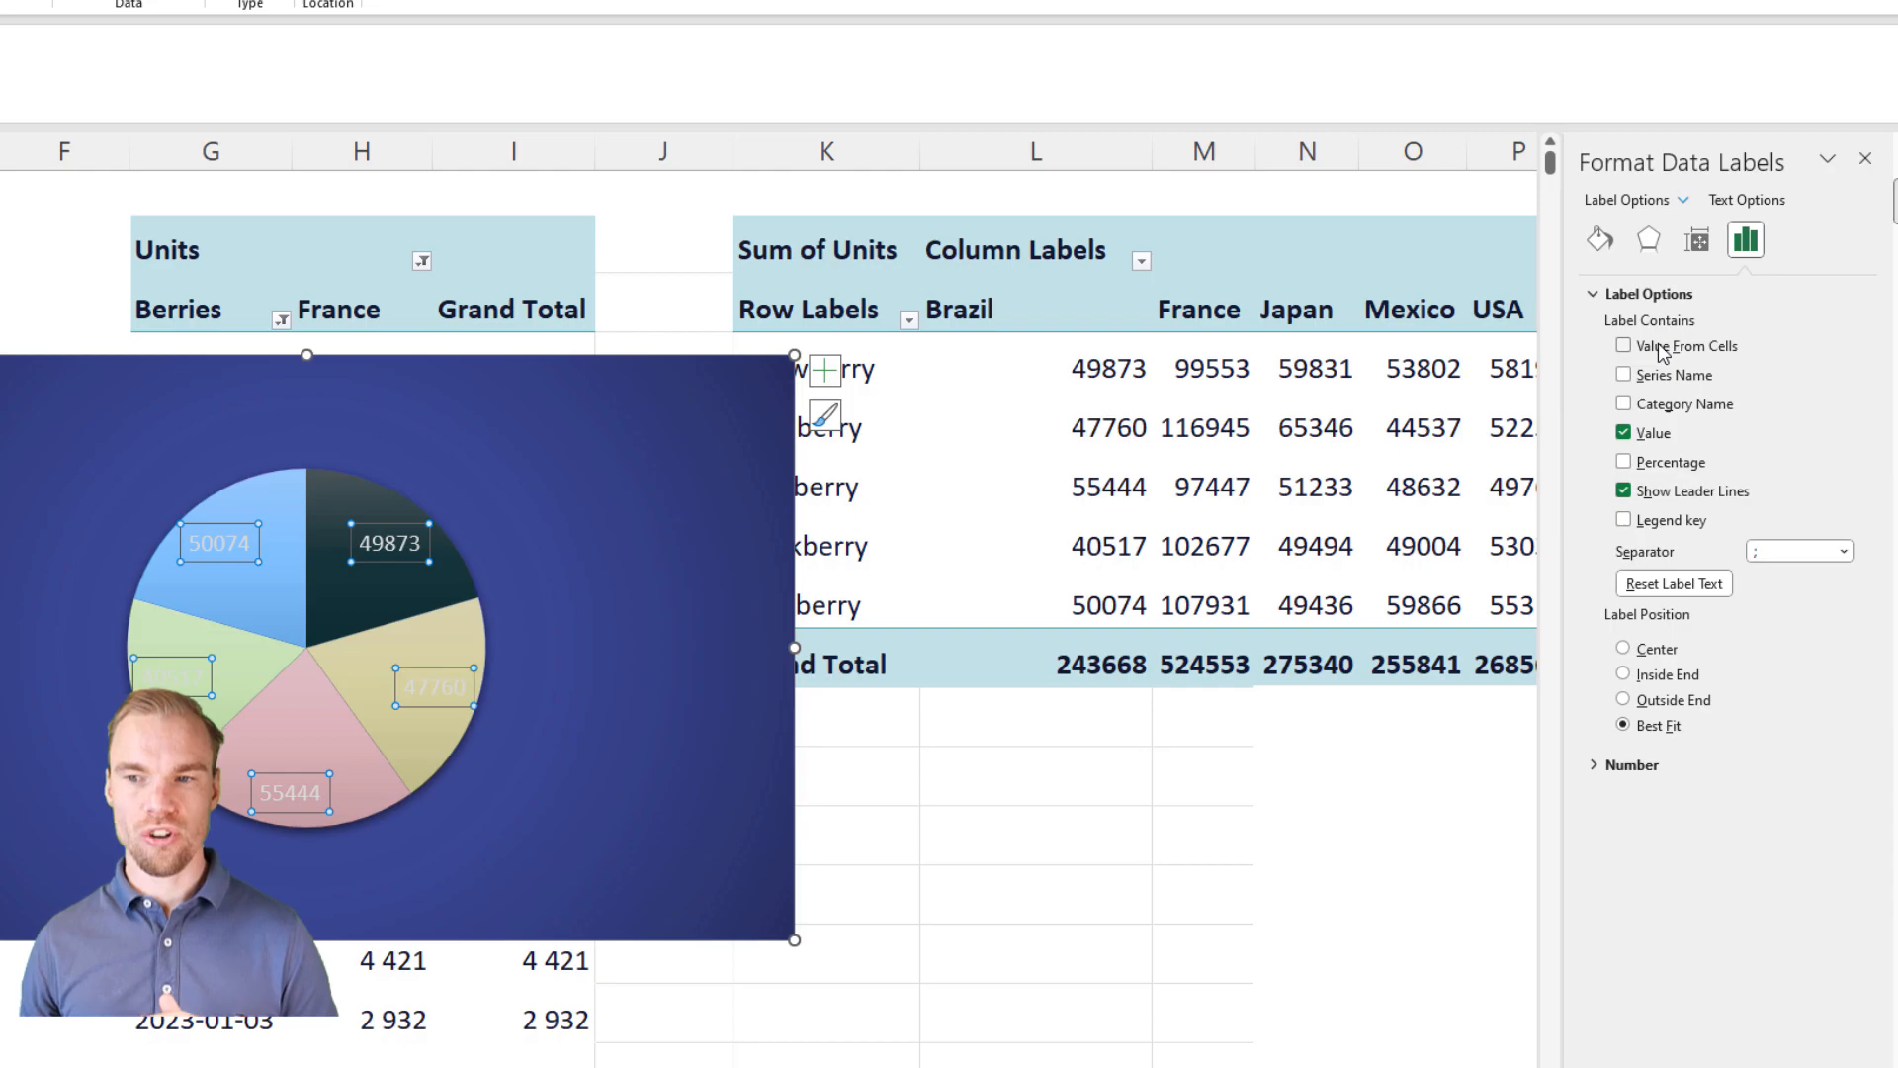
pyautogui.click(1623, 432)
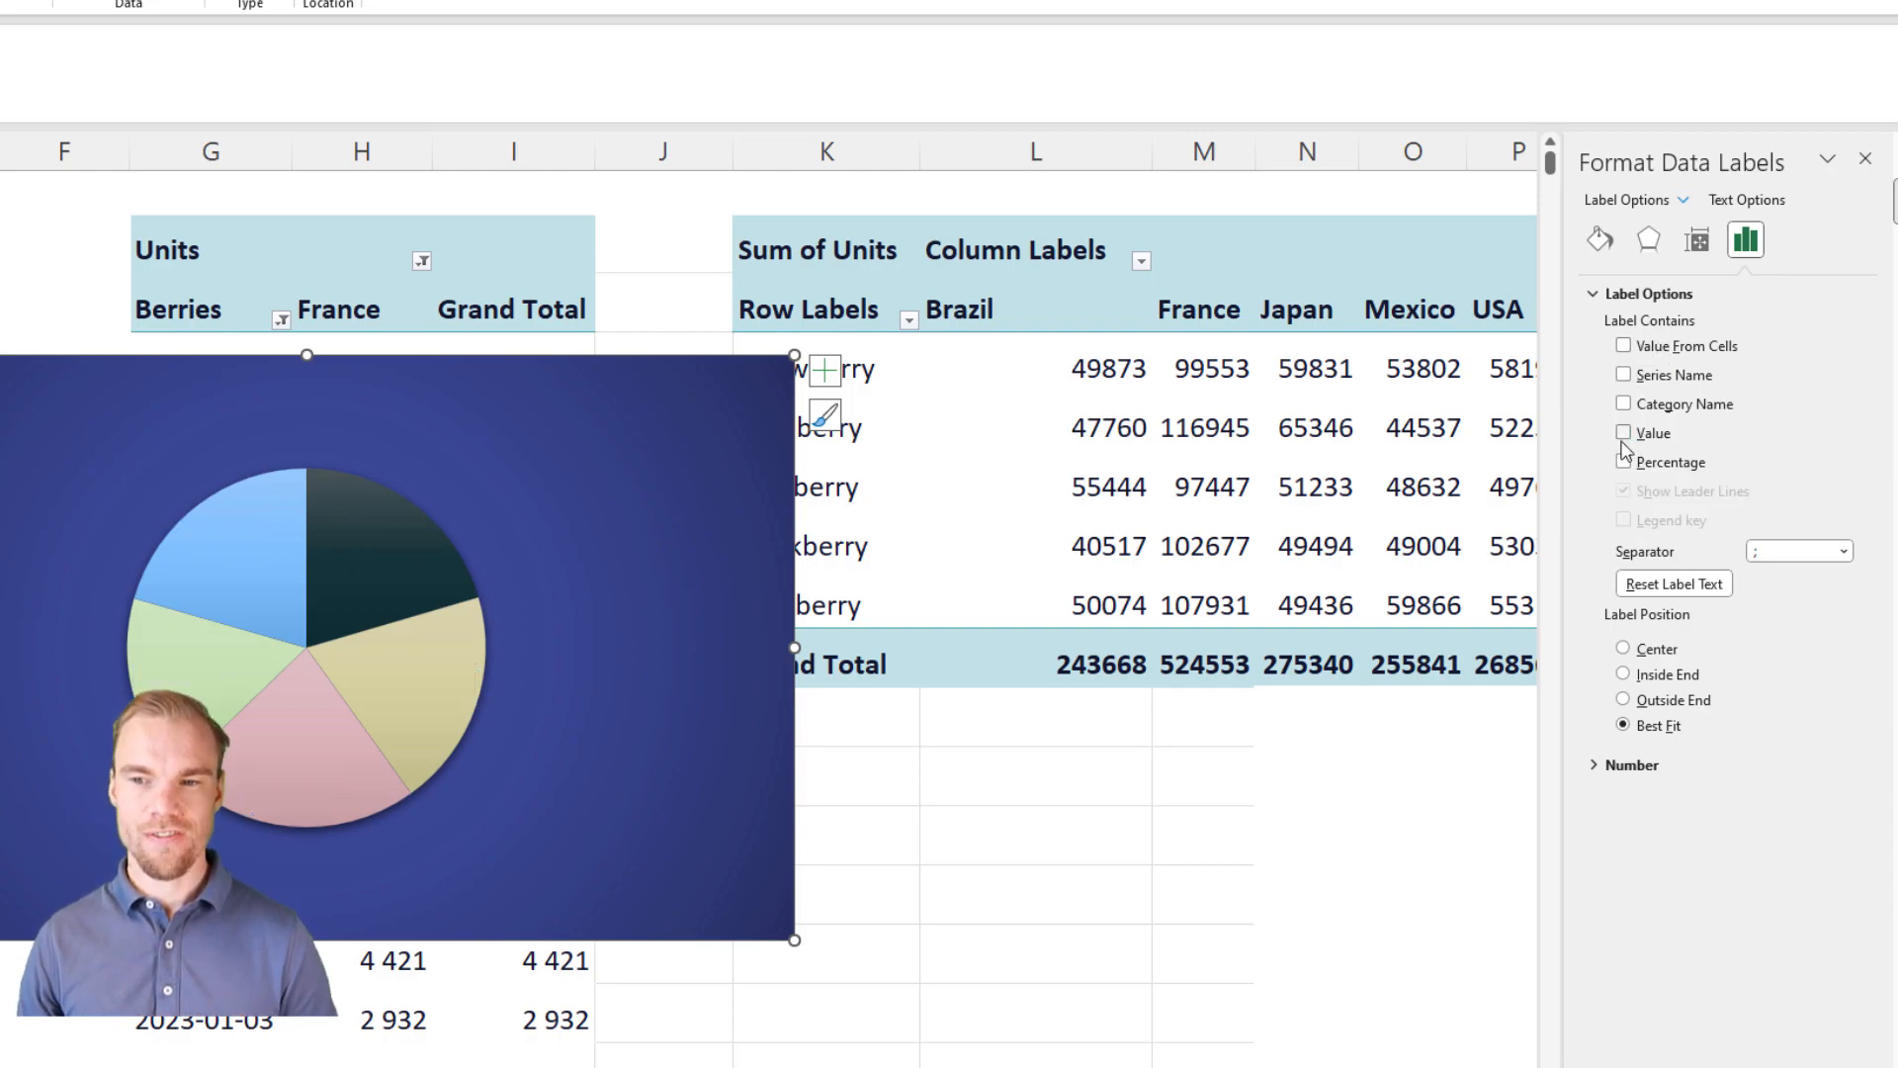
pyautogui.click(1624, 461)
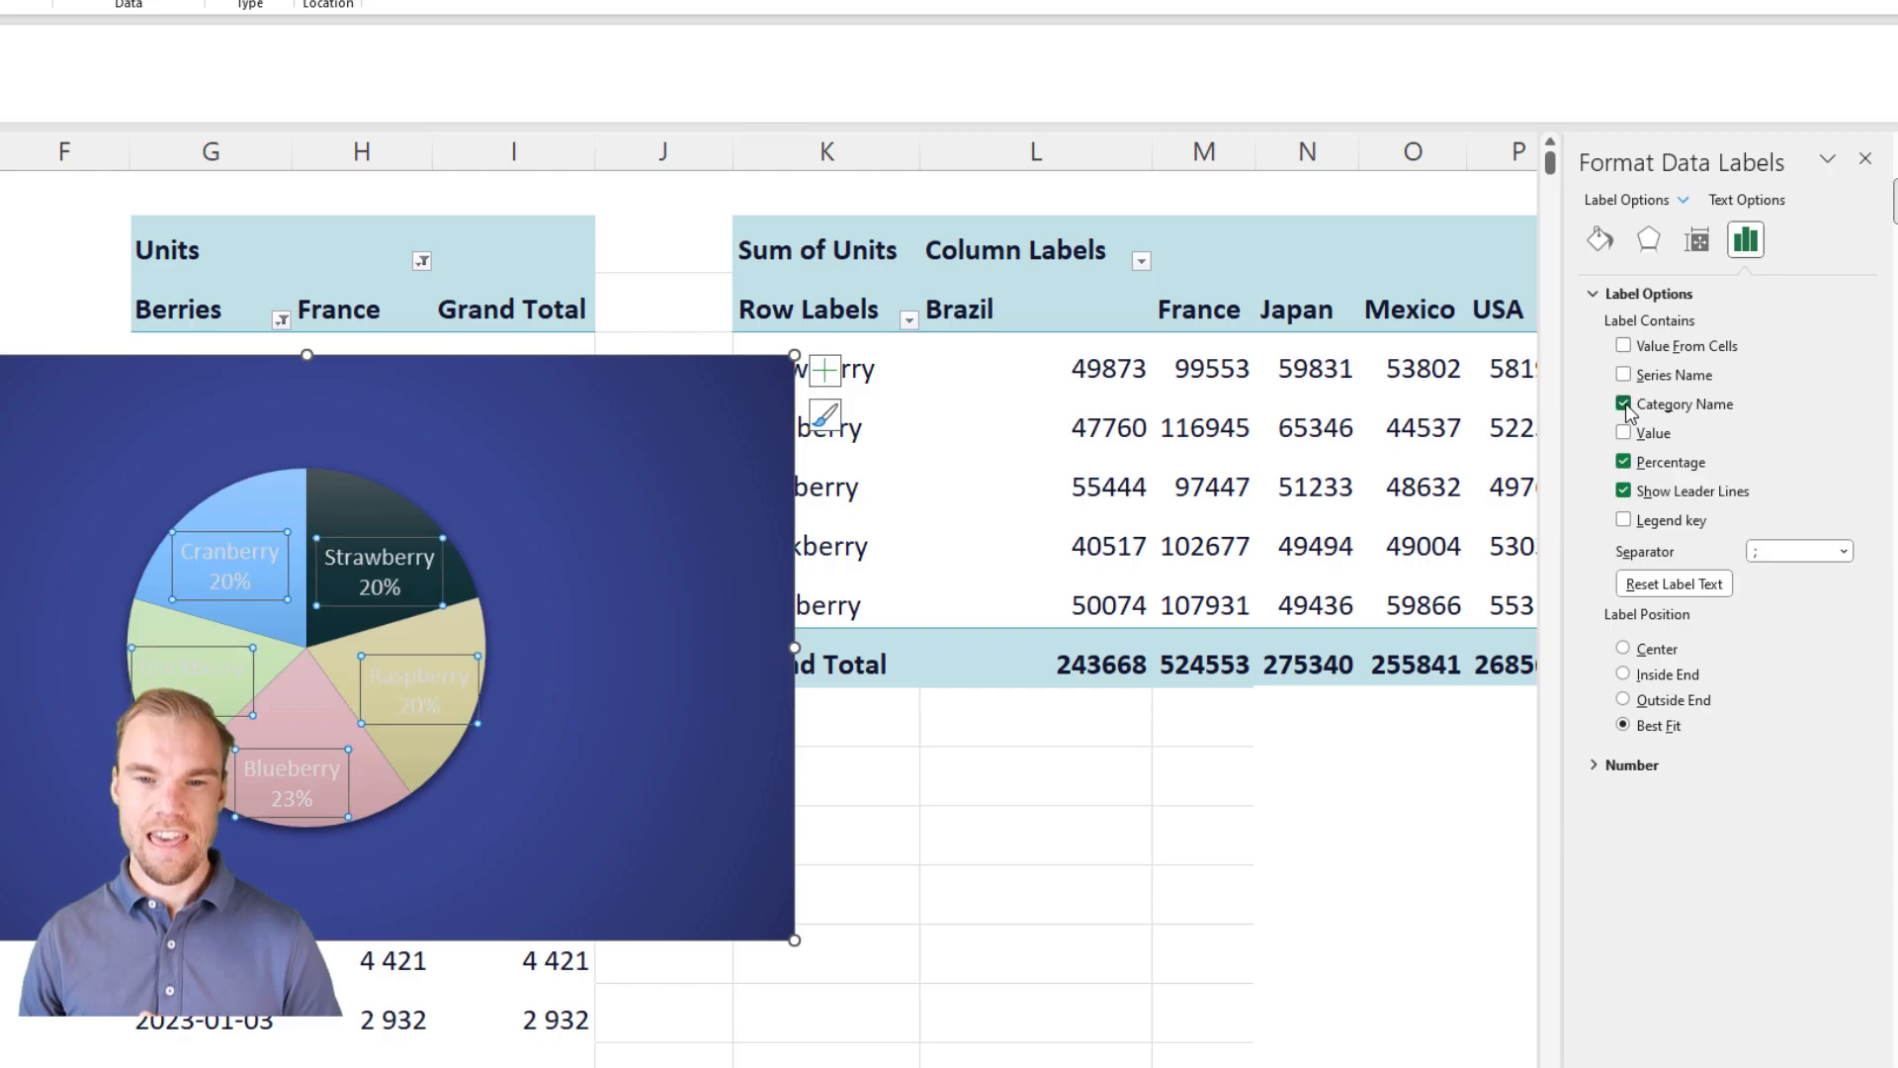
# Step: Place the pie chart's data labels at Outside End and shift the chart slightly up and to the left
pyautogui.click(1624, 700)
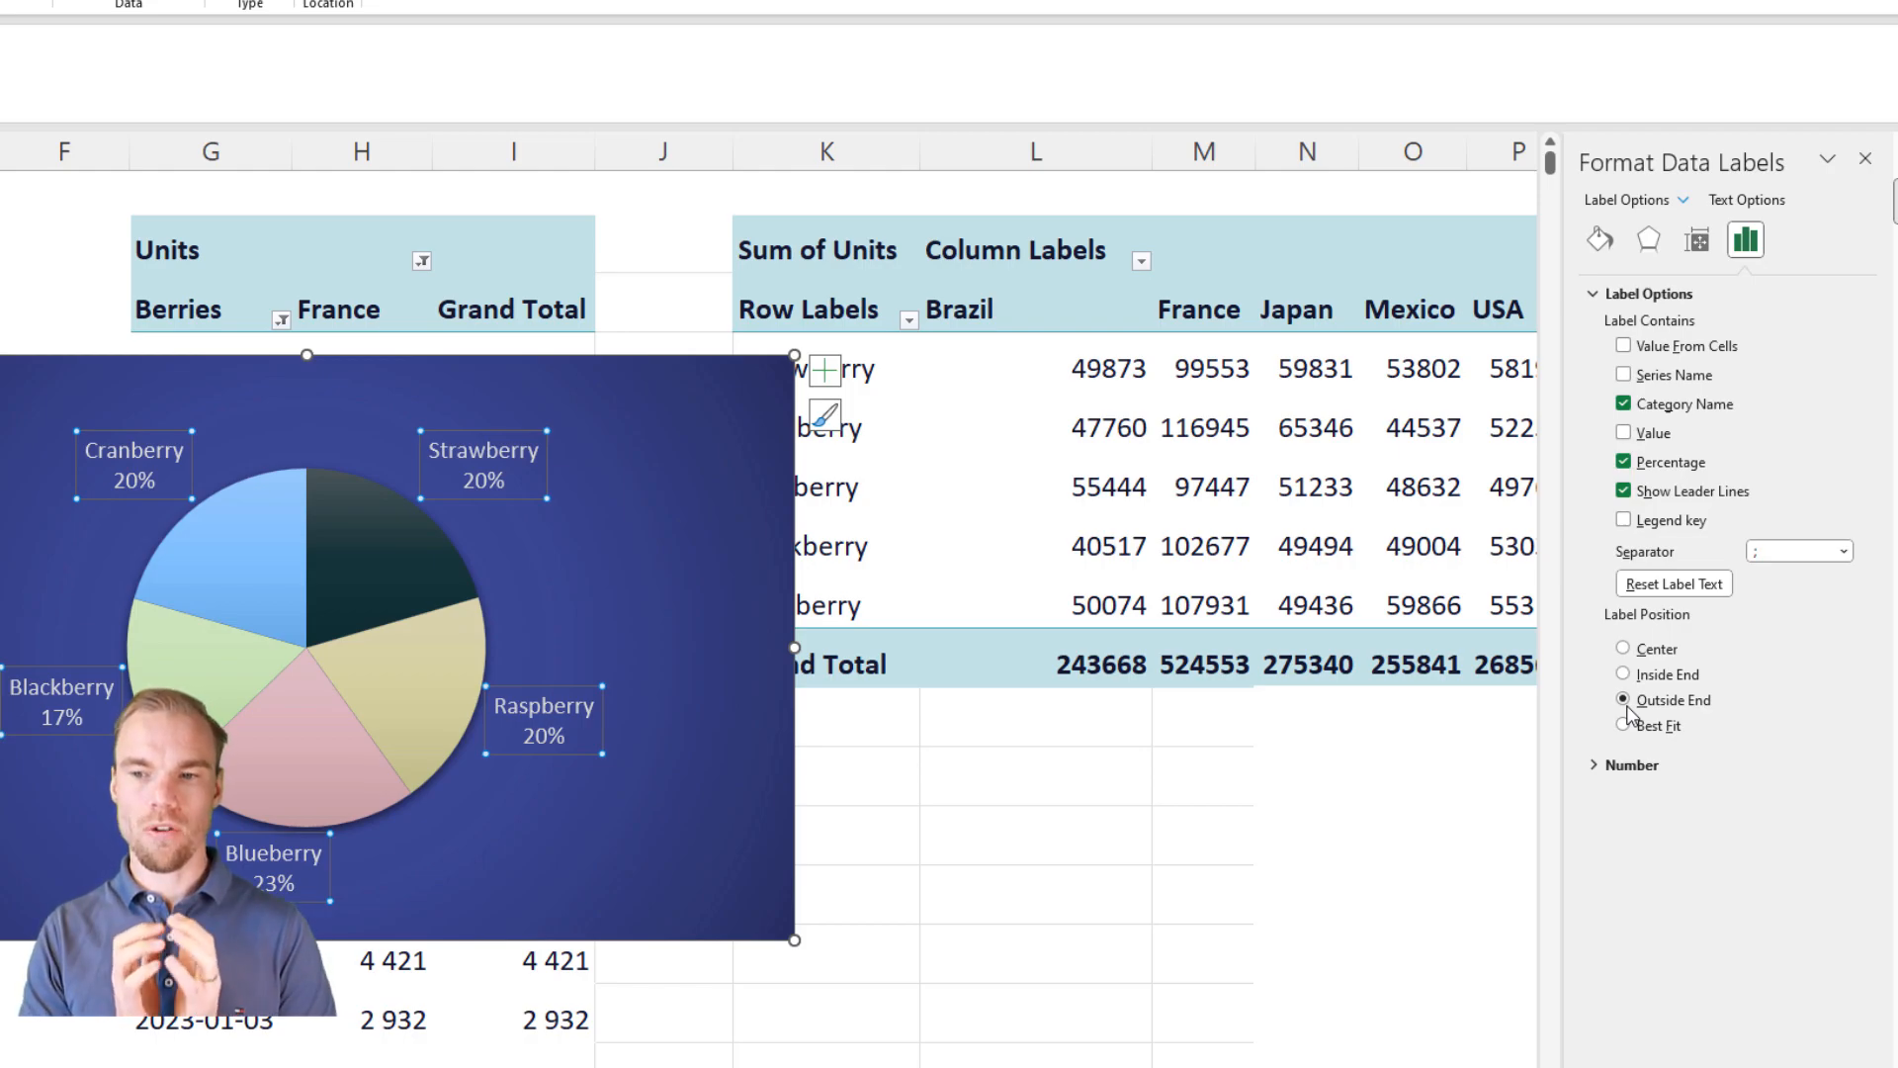
pyautogui.click(1867, 161)
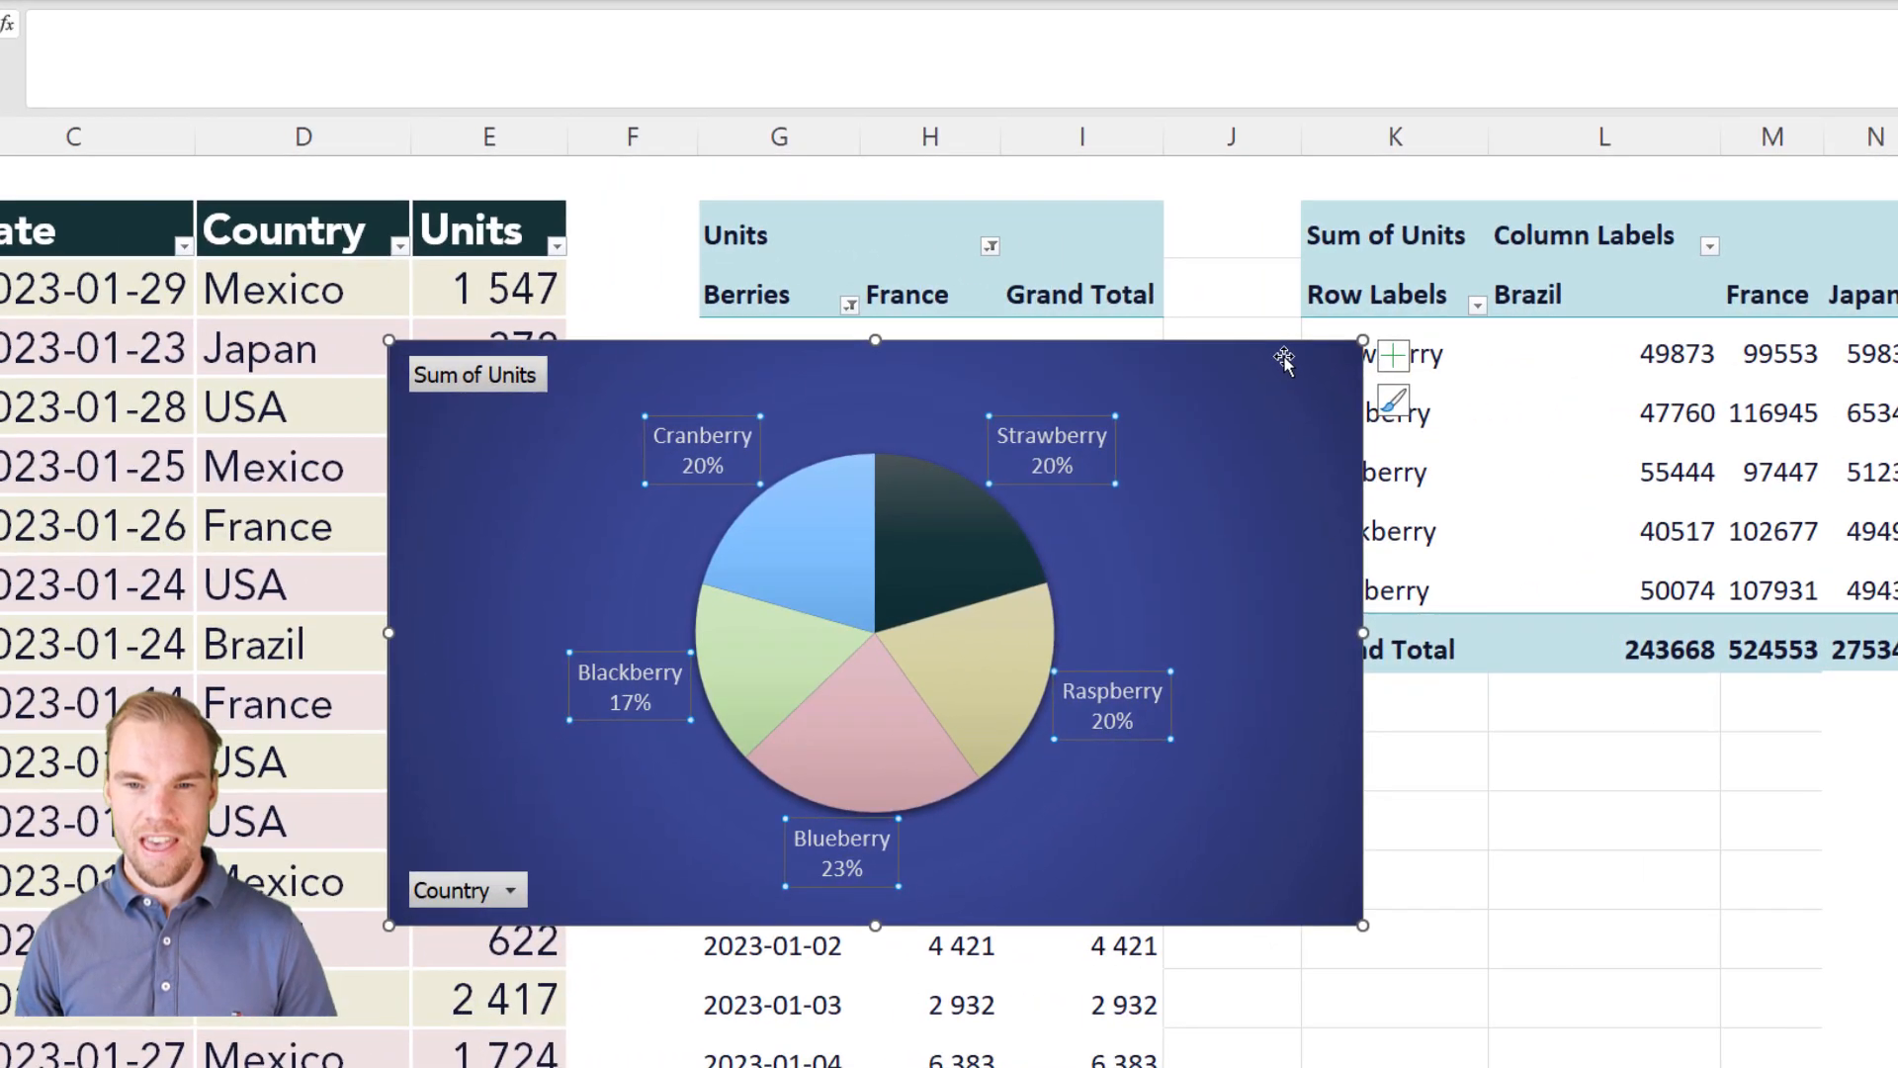
pyautogui.moveTo(713, 367); pyautogui.dragTo(677, 335)
pyautogui.click(1245, 319)
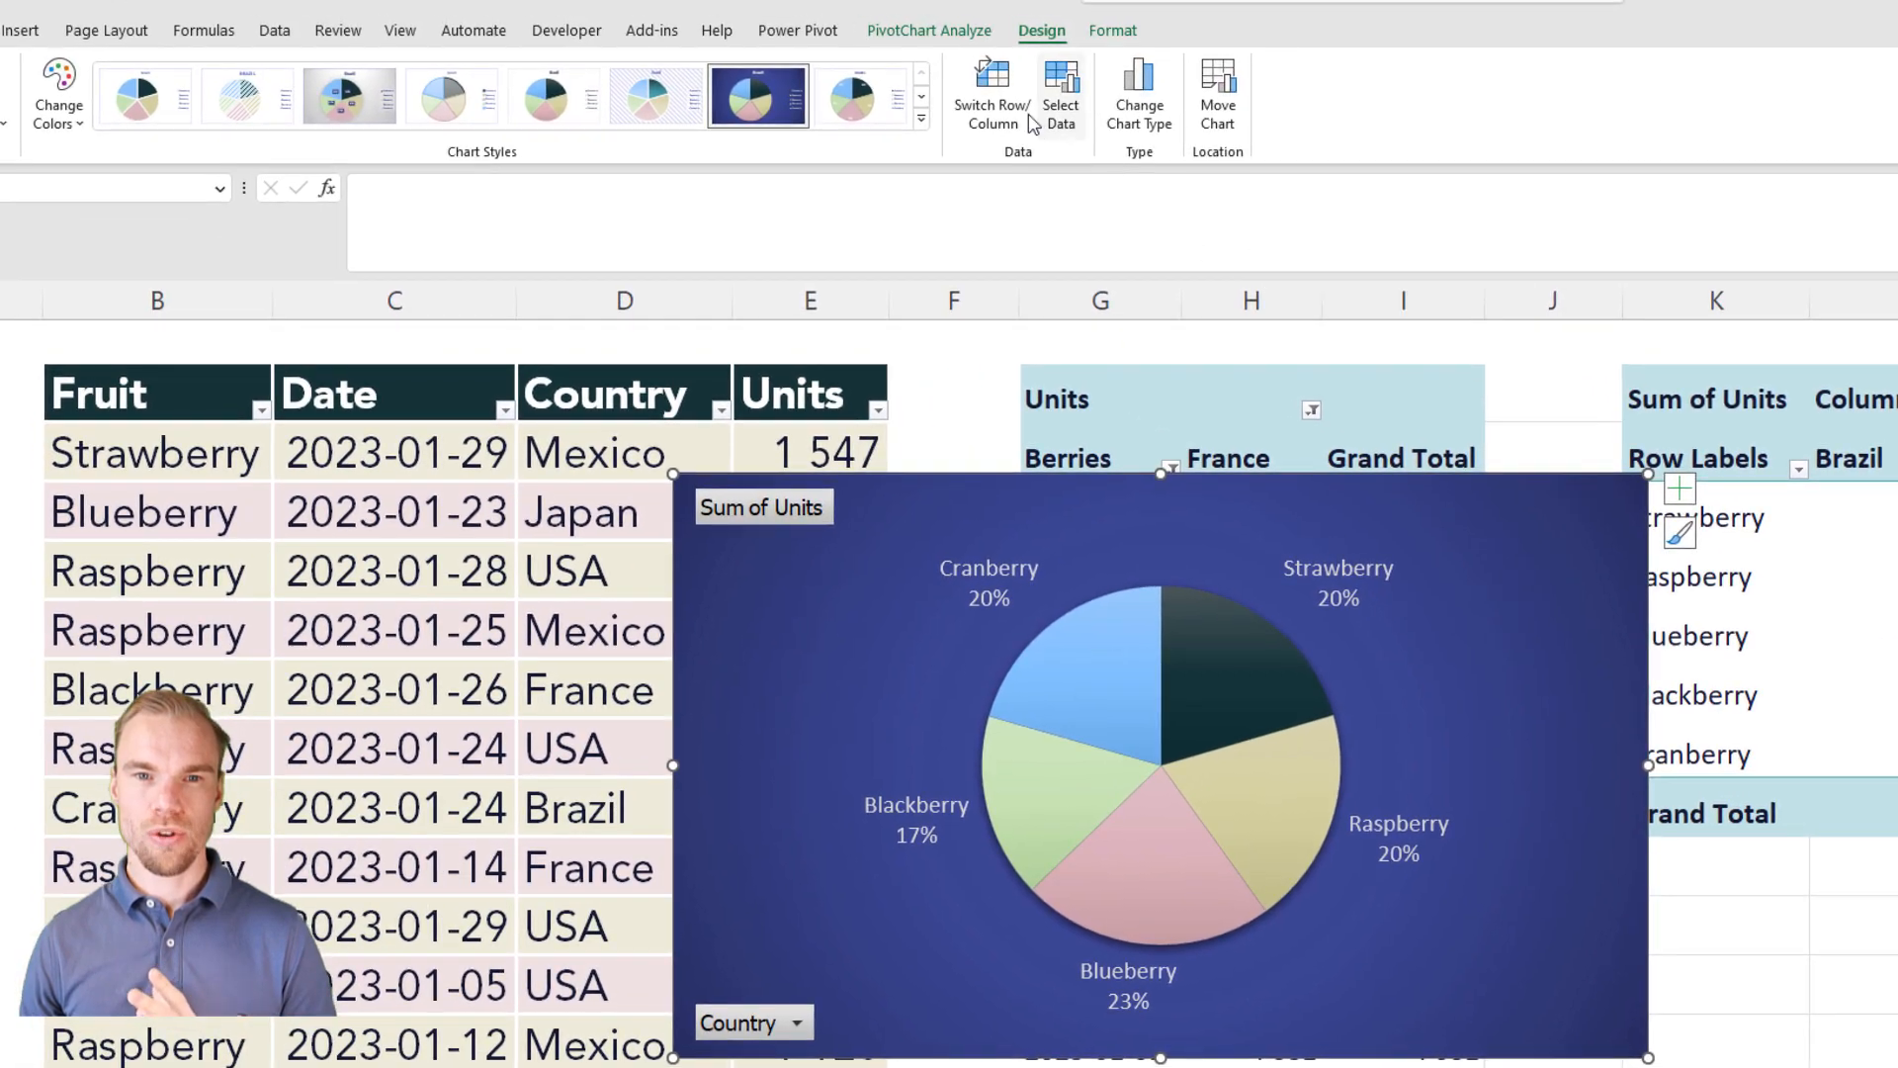
# Step: Check which fields are available for a timeline and which number format the source table's Date column uses
pyautogui.click(920, 32)
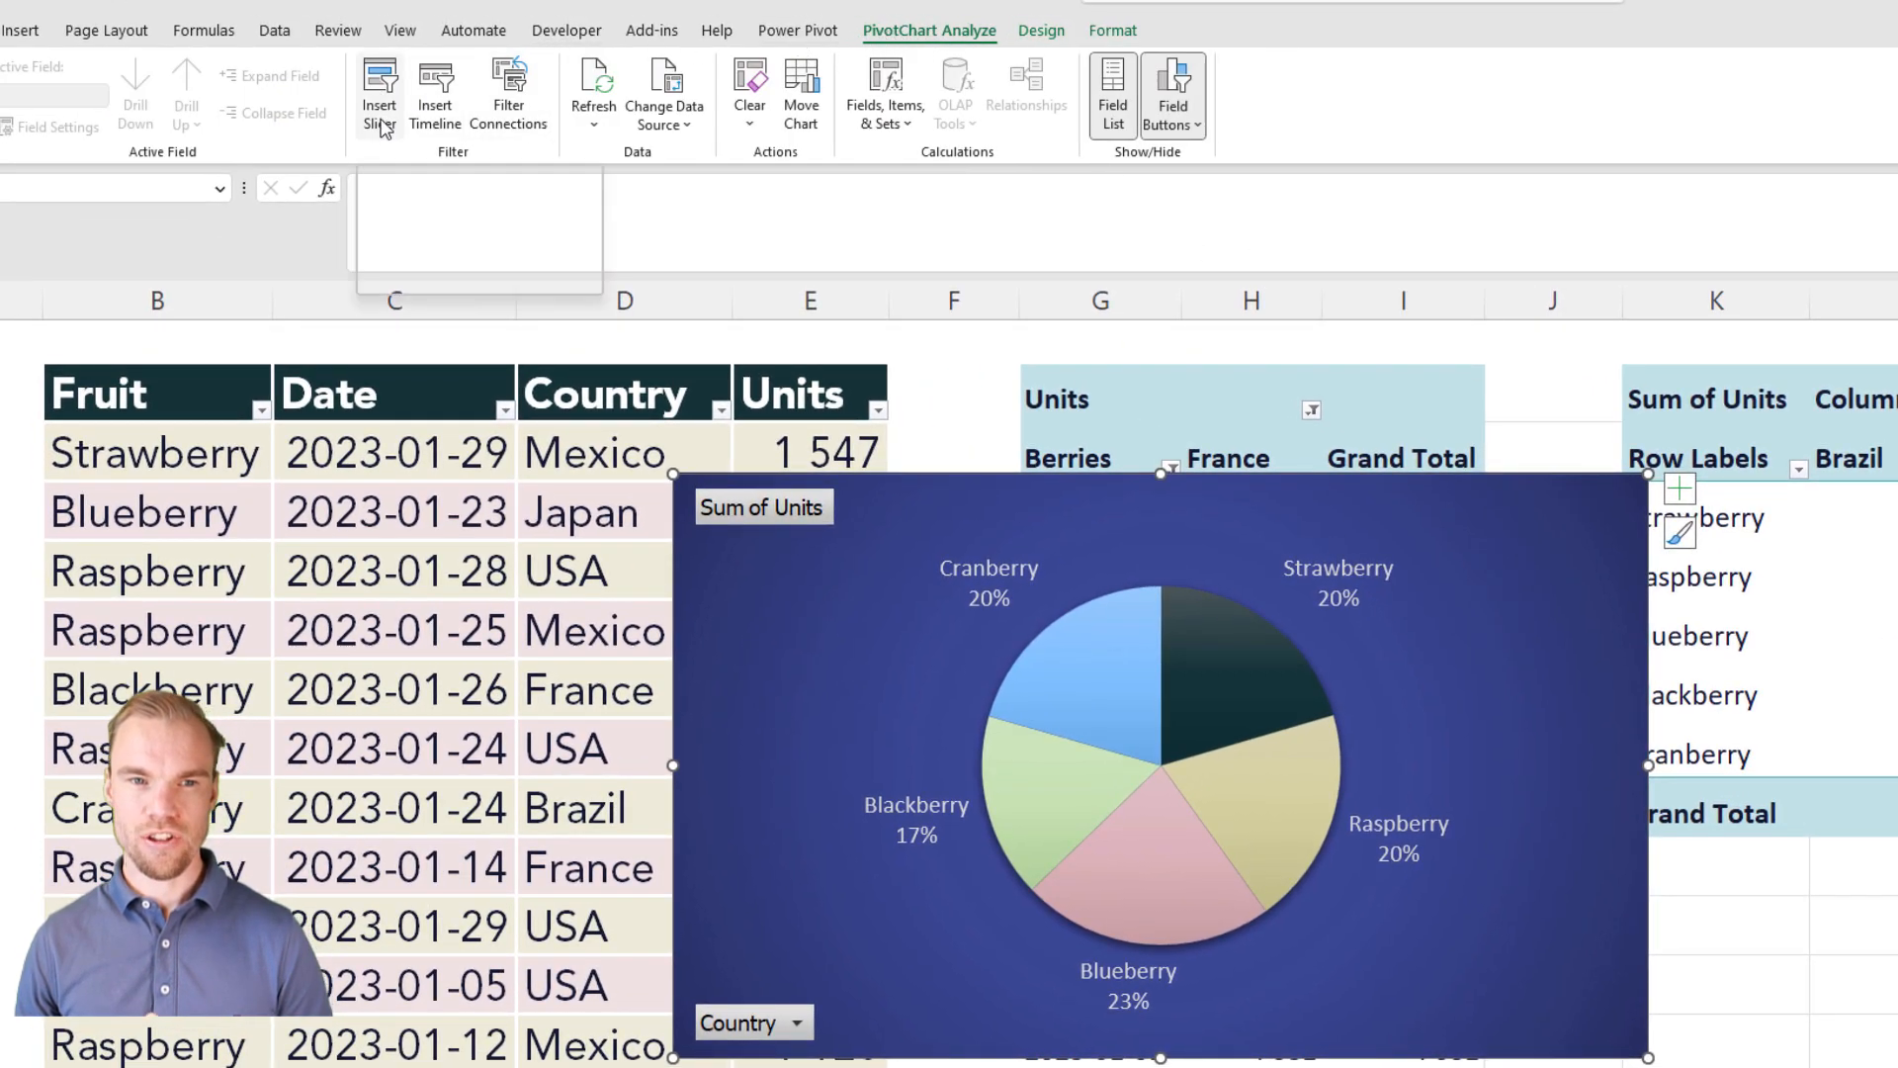
pyautogui.click(435, 109)
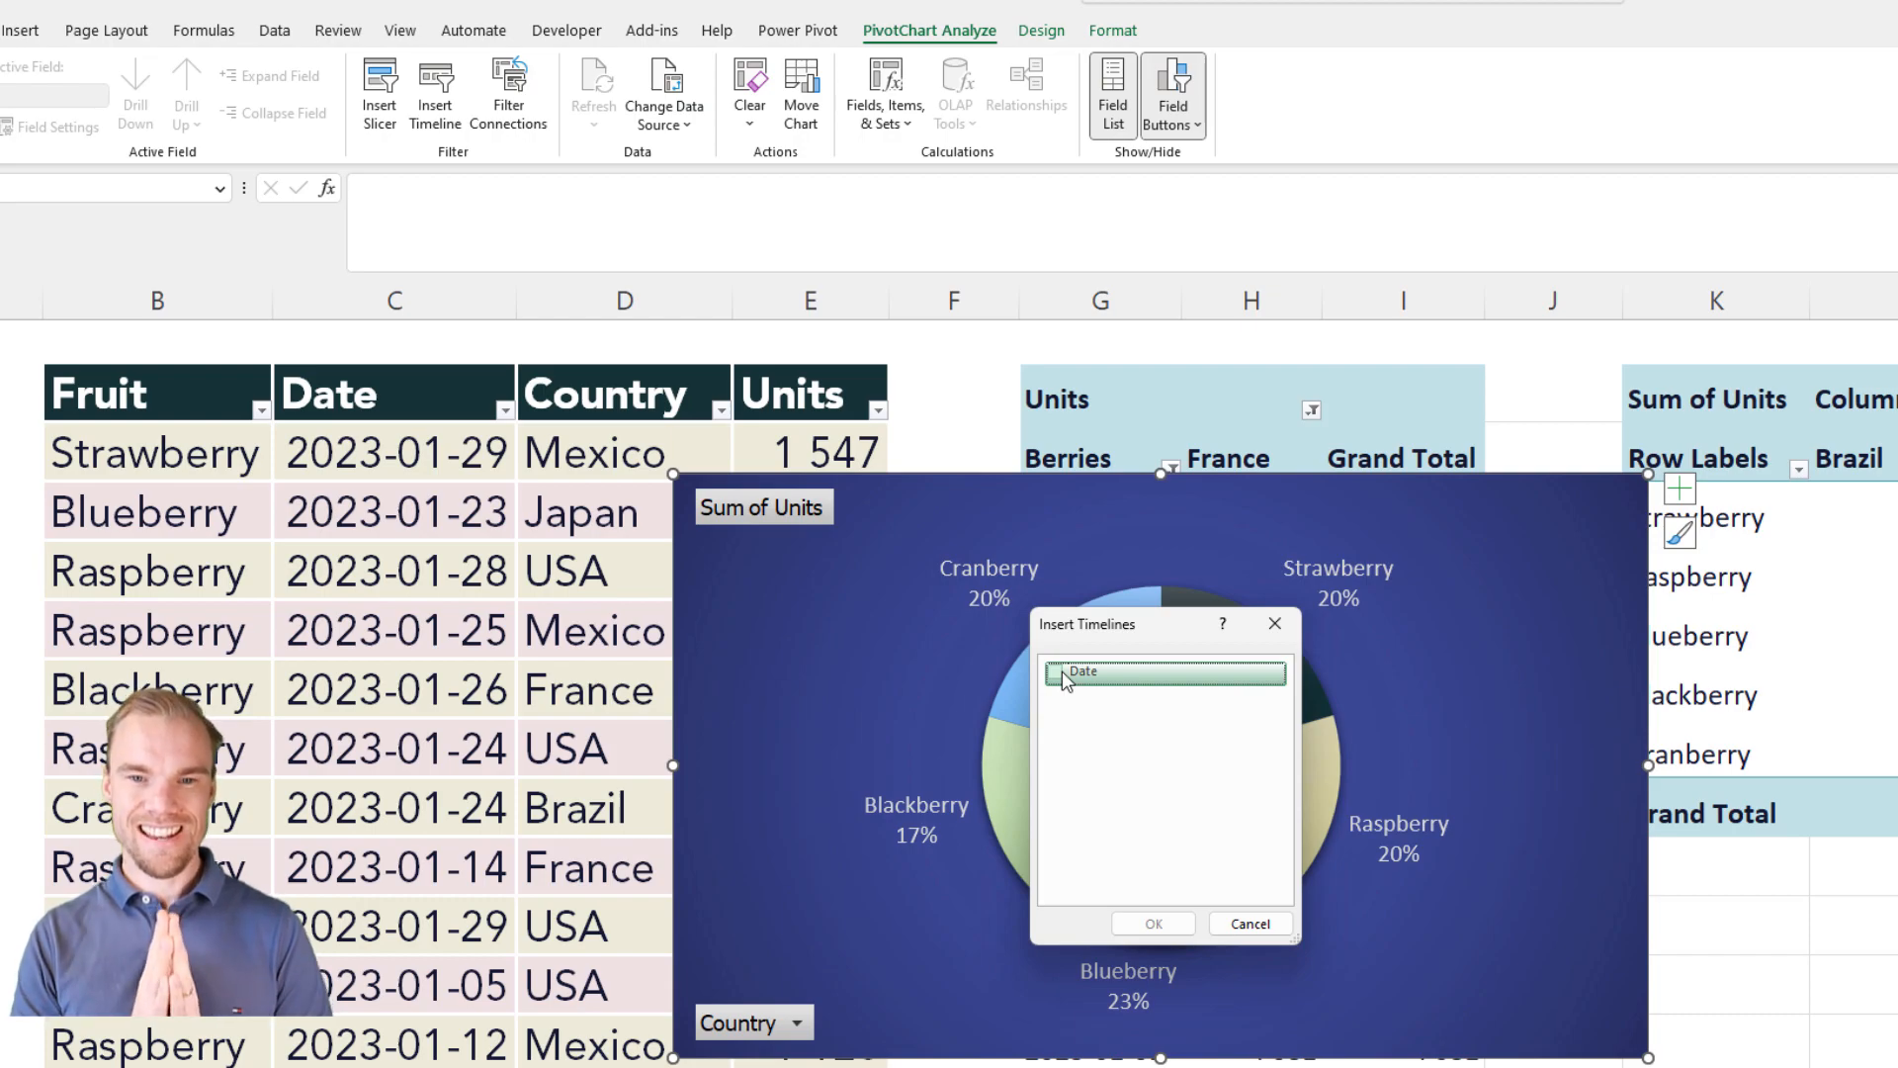
pyautogui.press('Escape')
pyautogui.click(422, 300)
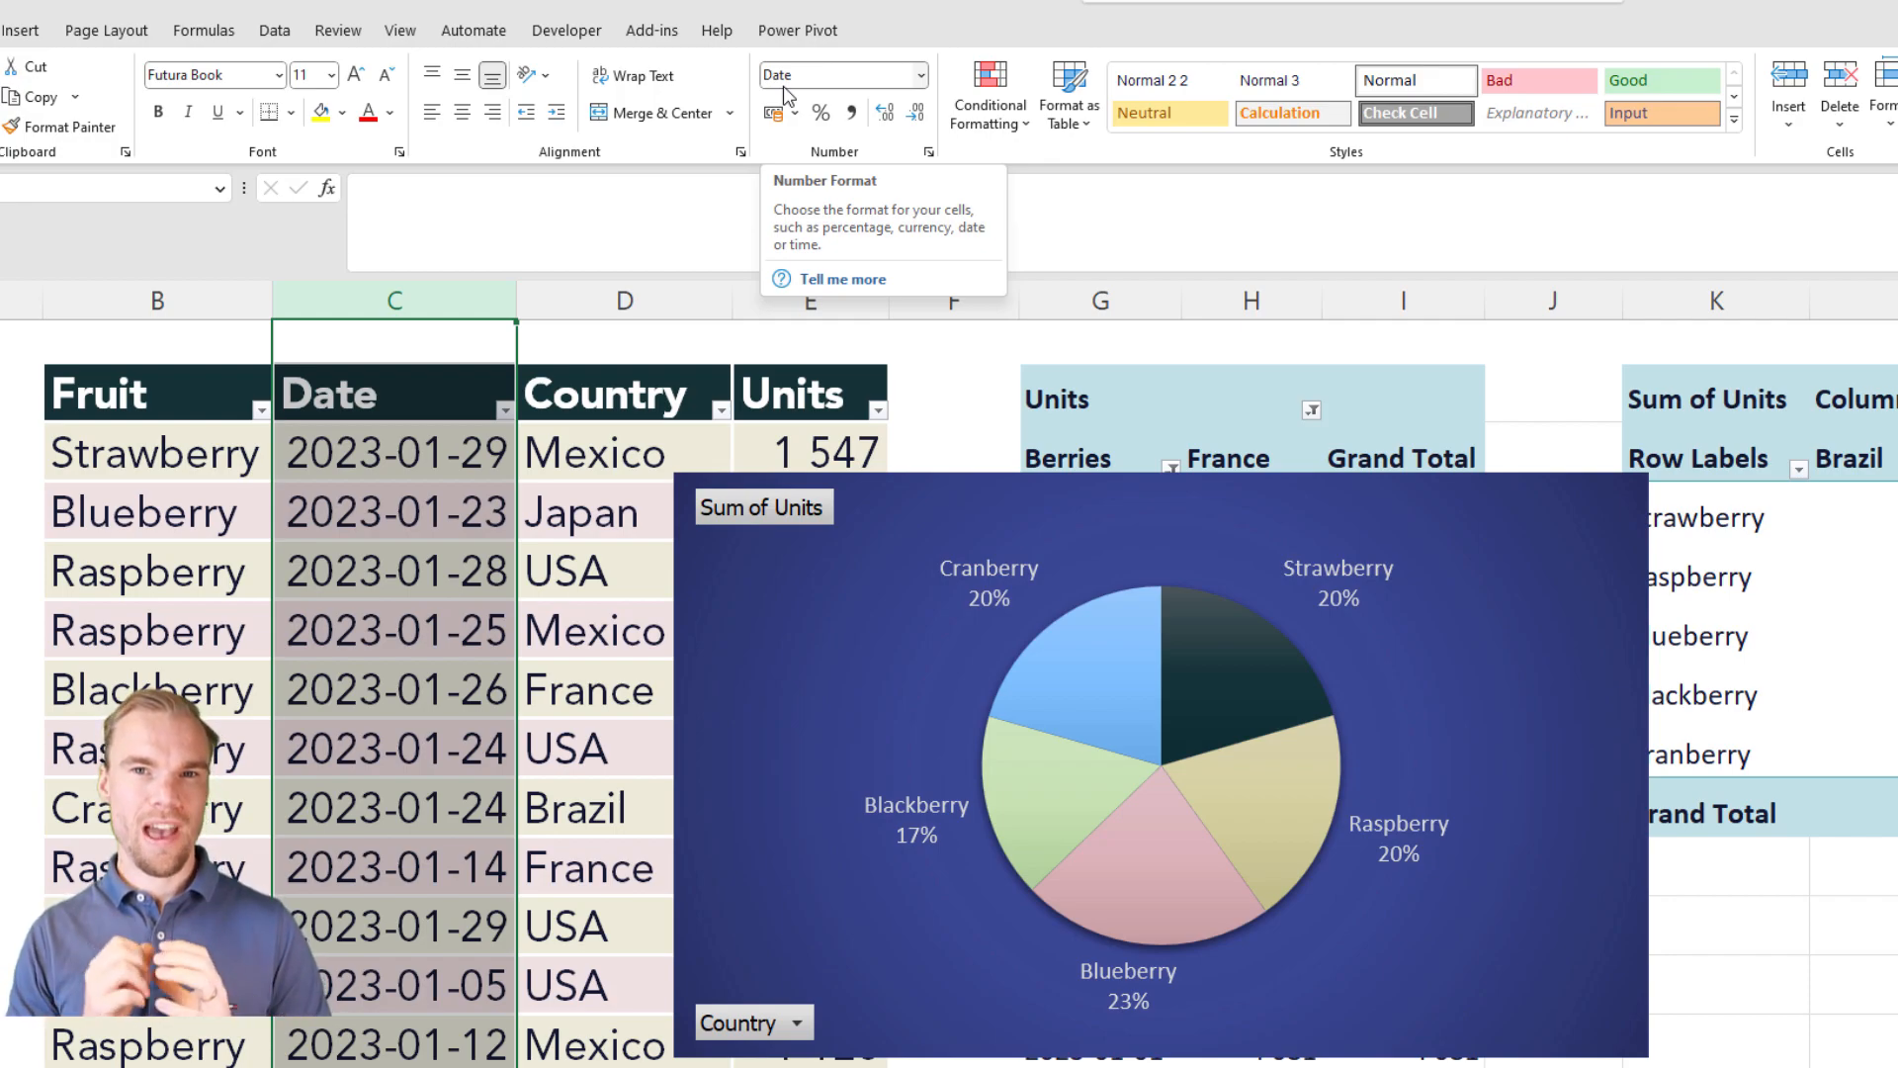
# Step: Insert a Date timeline for the pie PivotChart and move it over the chart's lower left part
pyautogui.click(1426, 497)
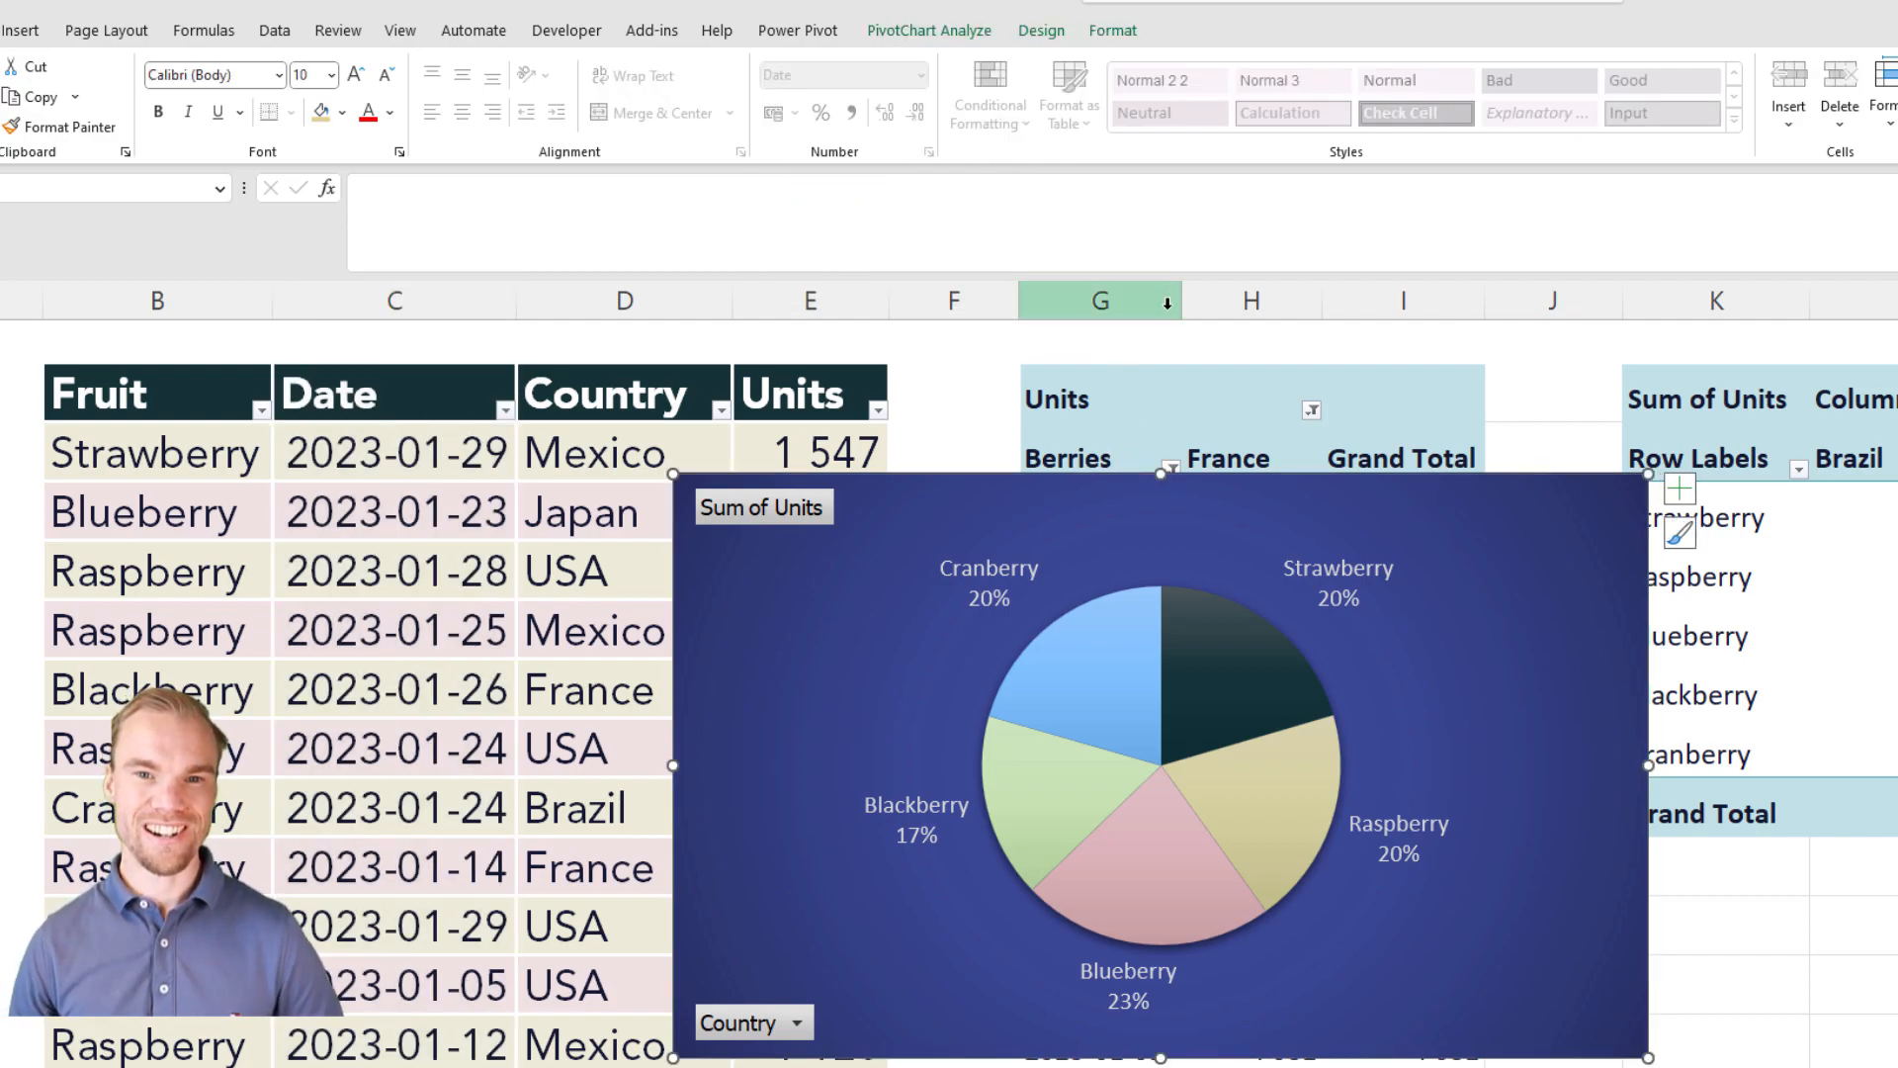
pyautogui.click(945, 30)
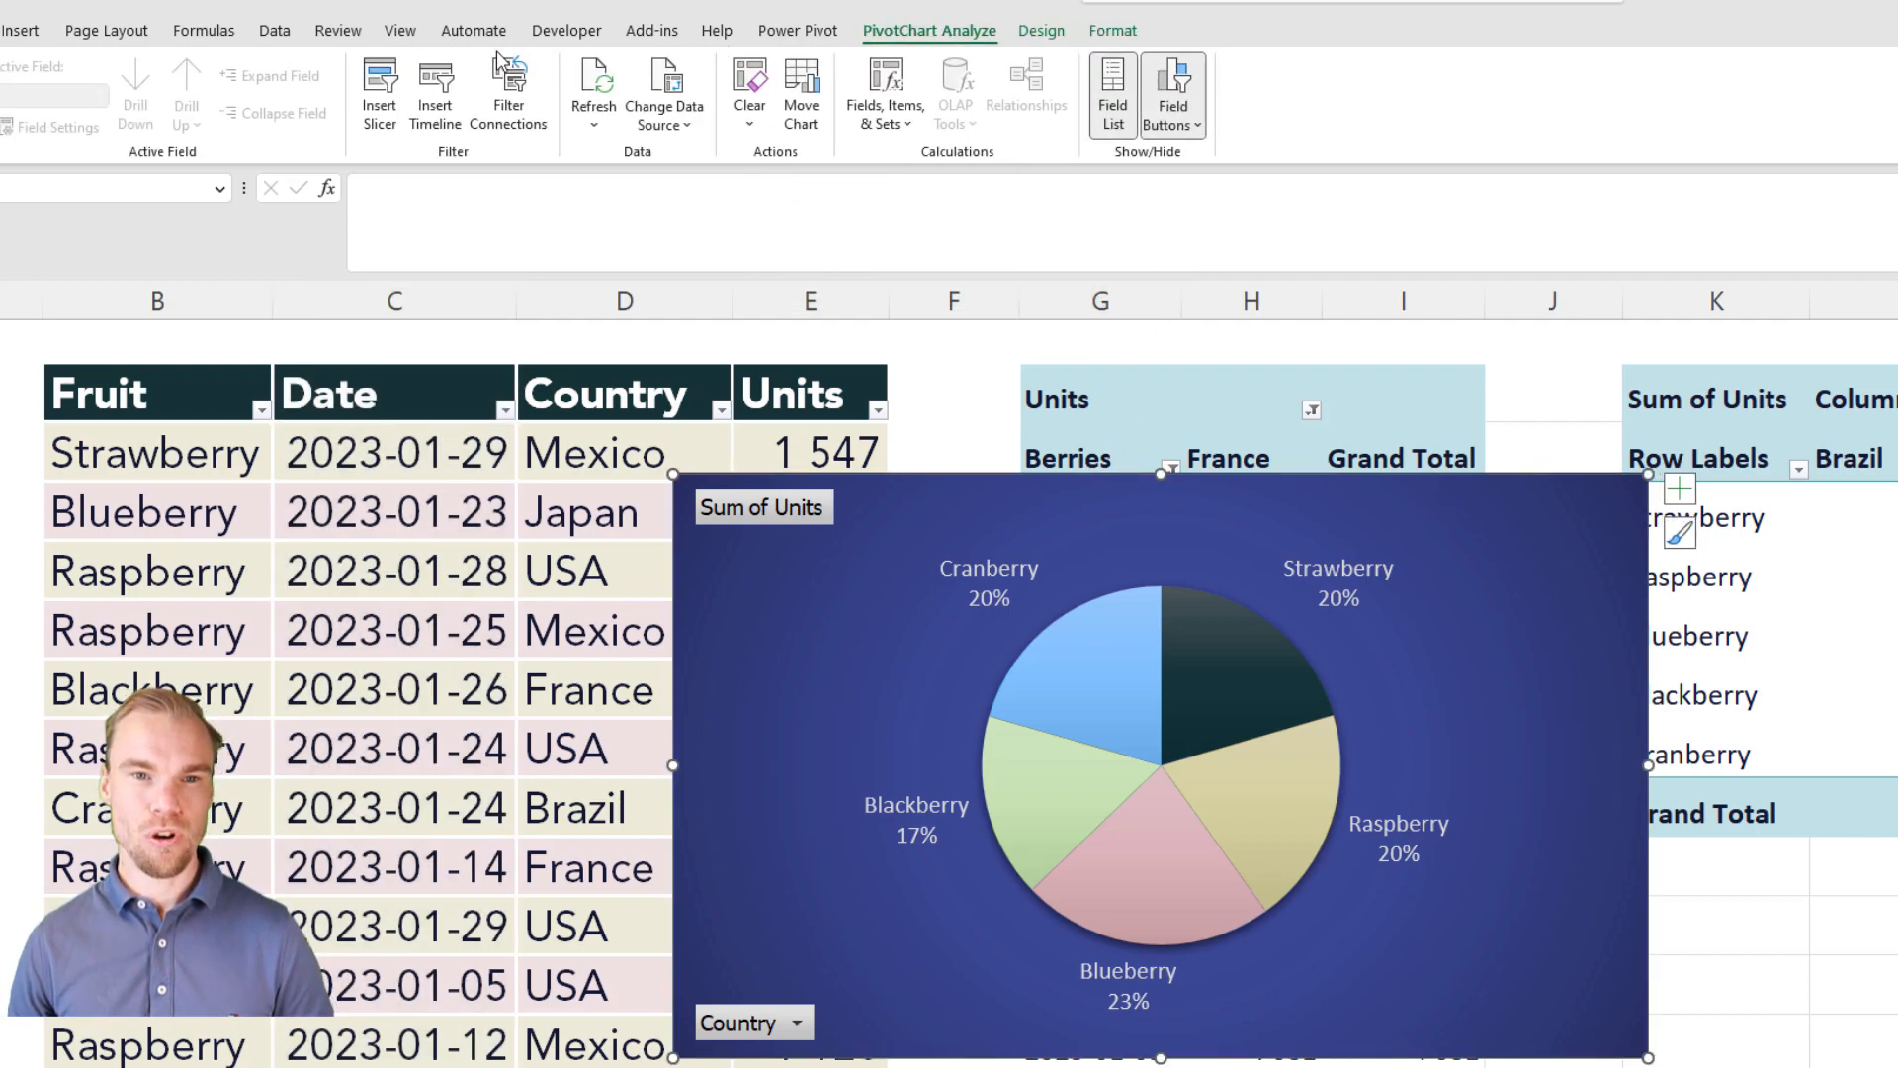
pyautogui.click(435, 99)
pyautogui.click(1058, 672)
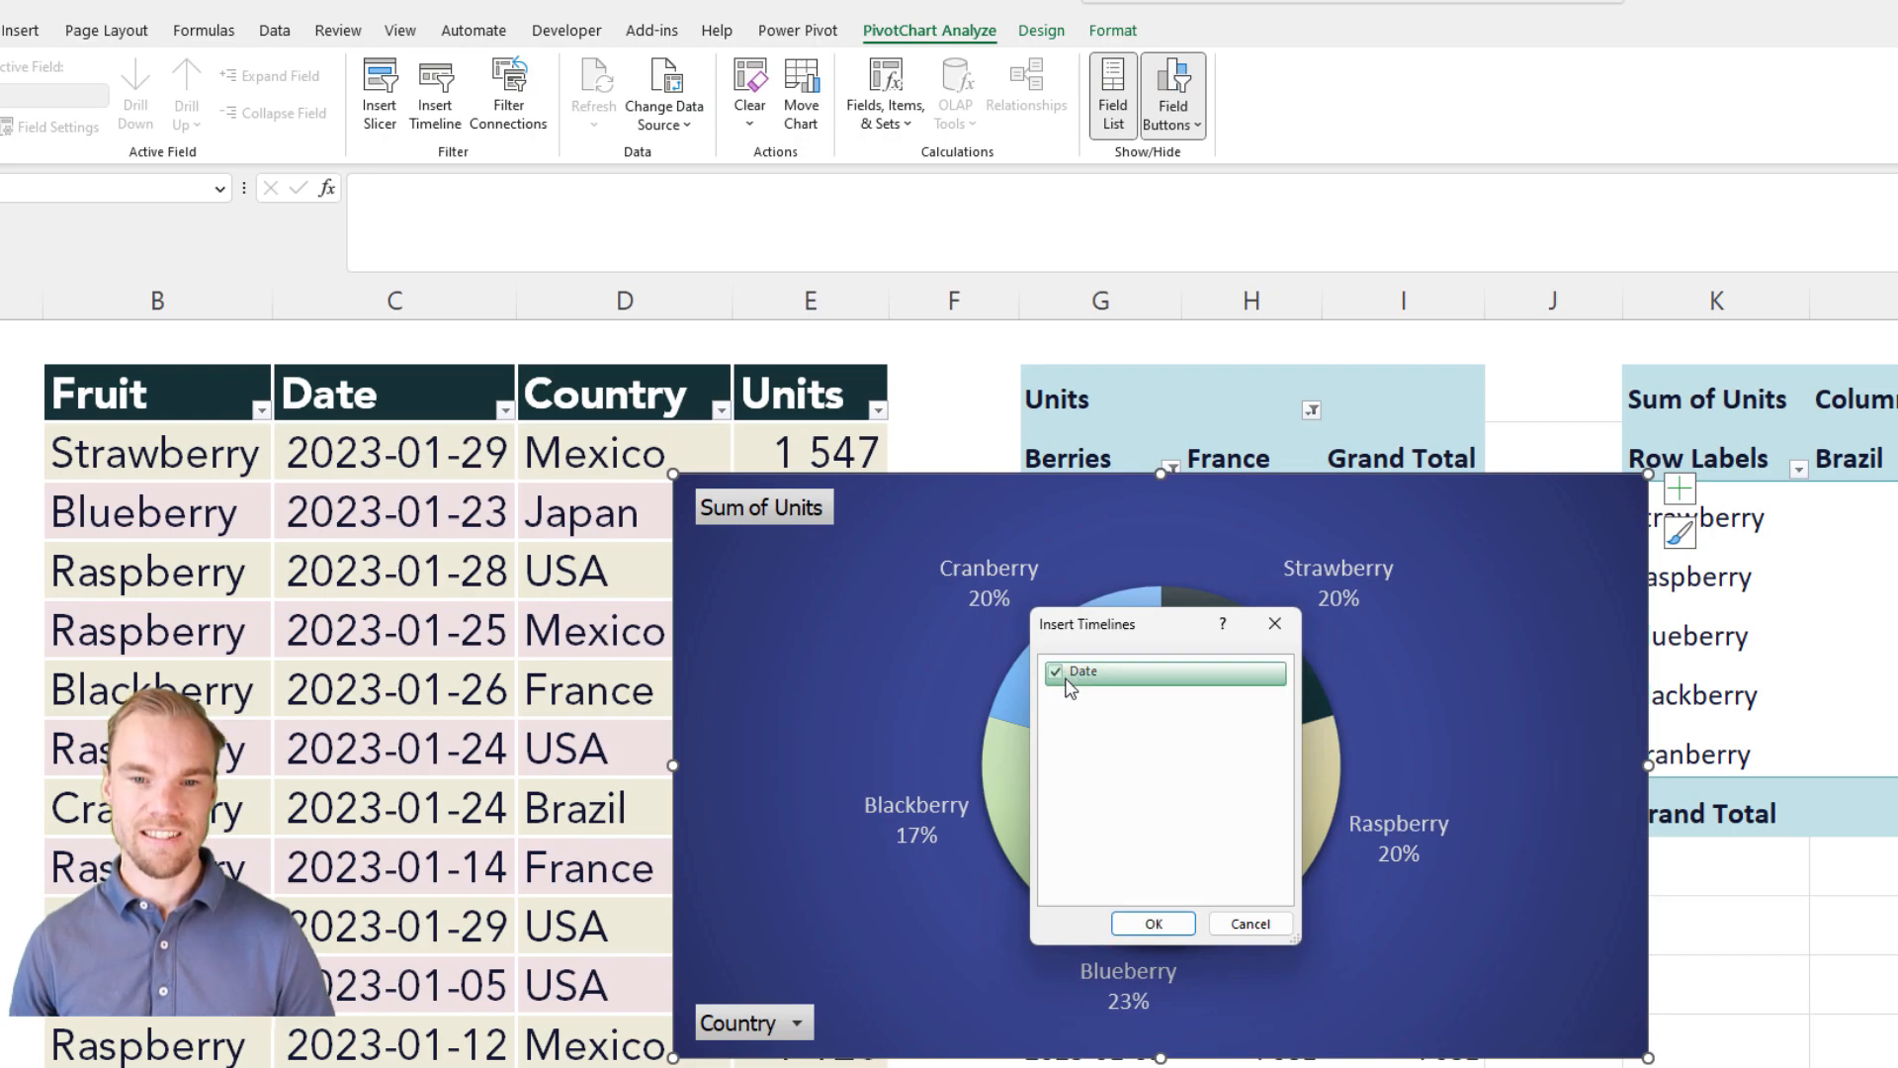
pyautogui.click(1154, 923)
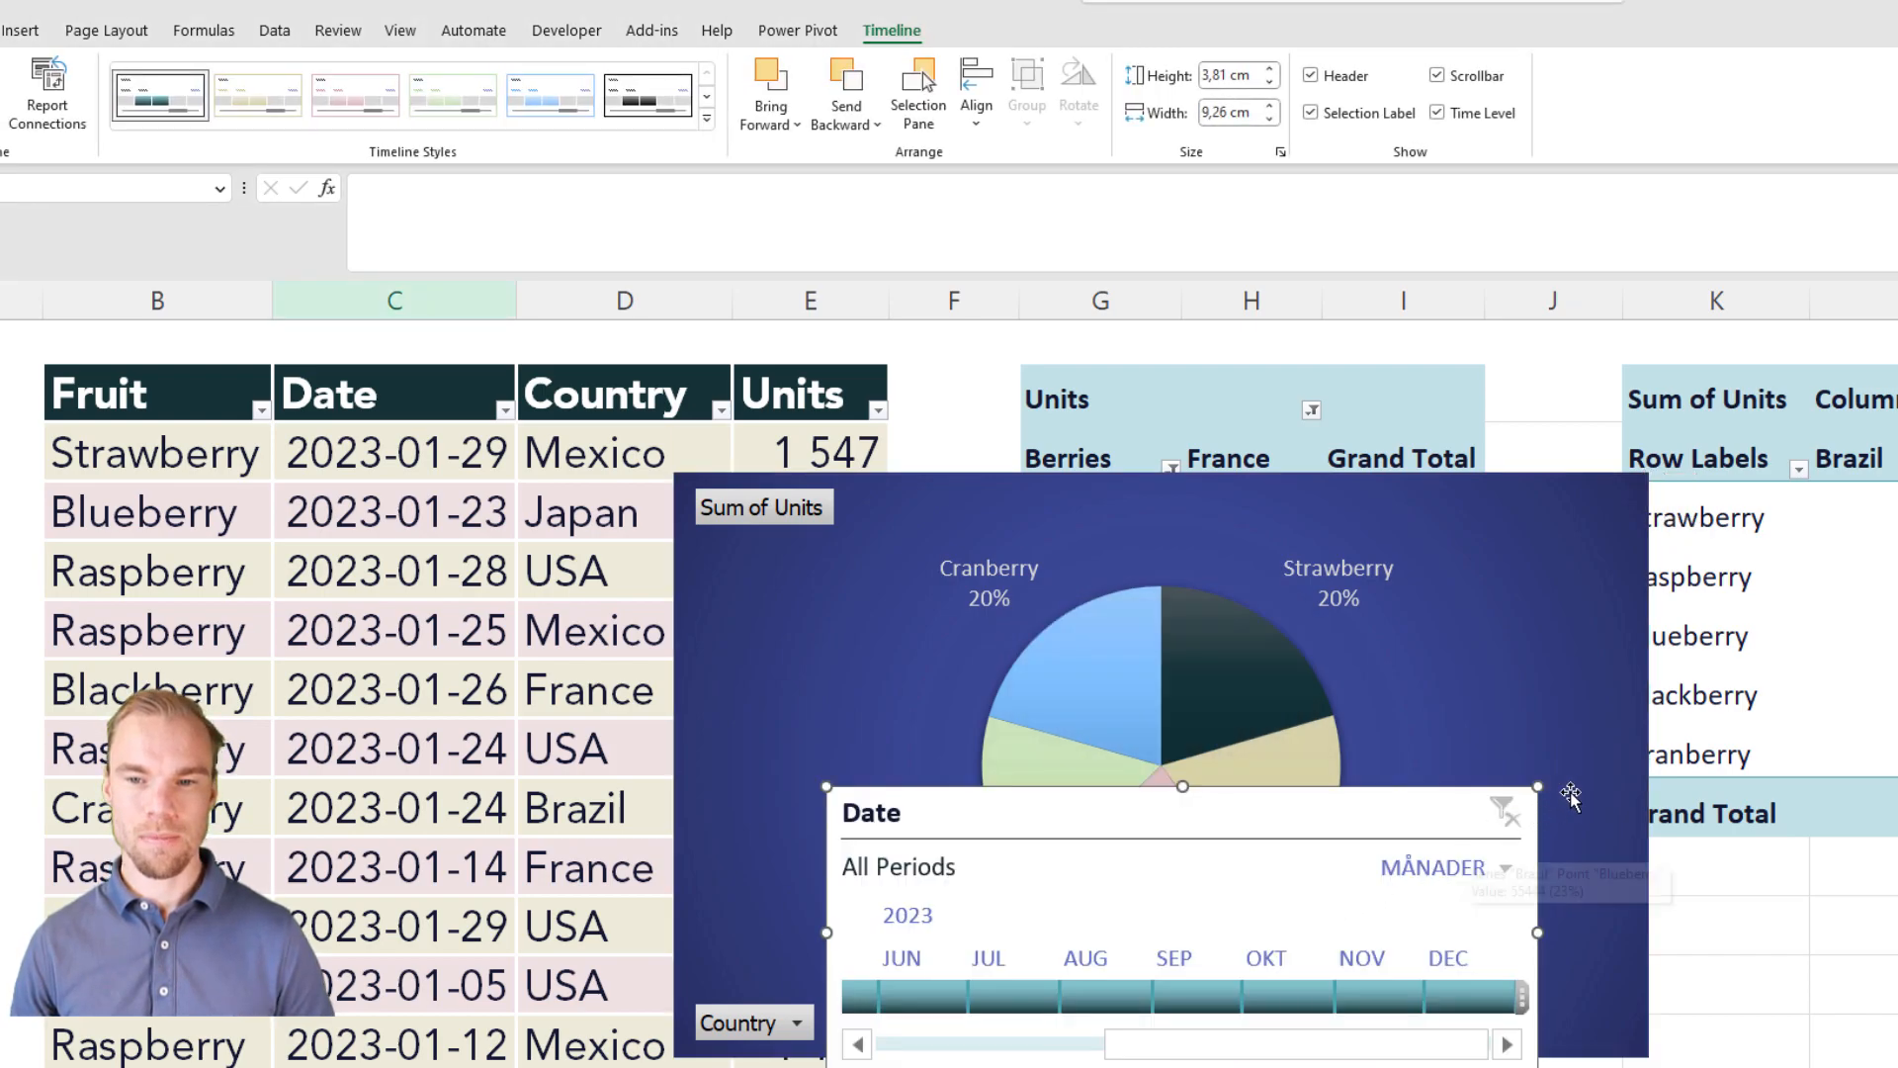
pyautogui.moveTo(1576, 792); pyautogui.dragTo(1365, 783)
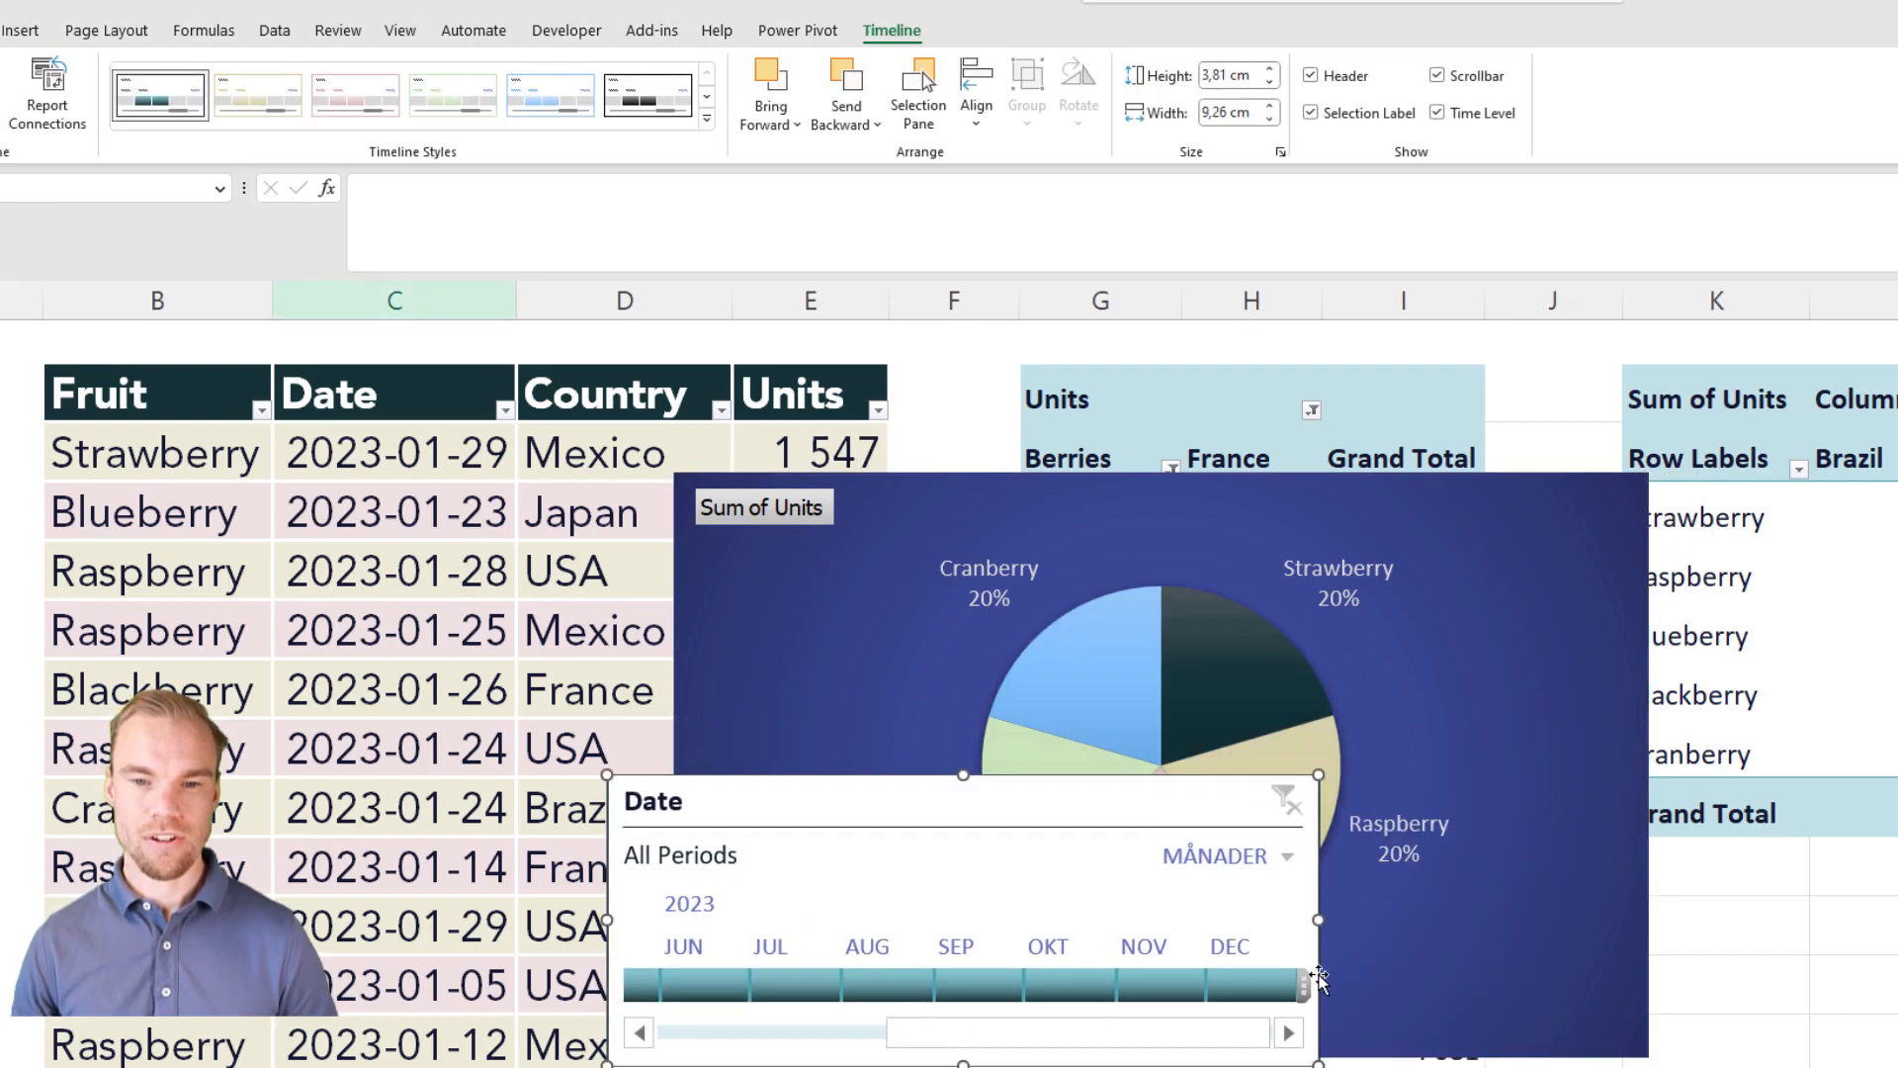
# Step: Try the Date timeline's year level, set it to days (DAGAR), and move the timeline directly below the pie chart
pyautogui.click(1286, 857)
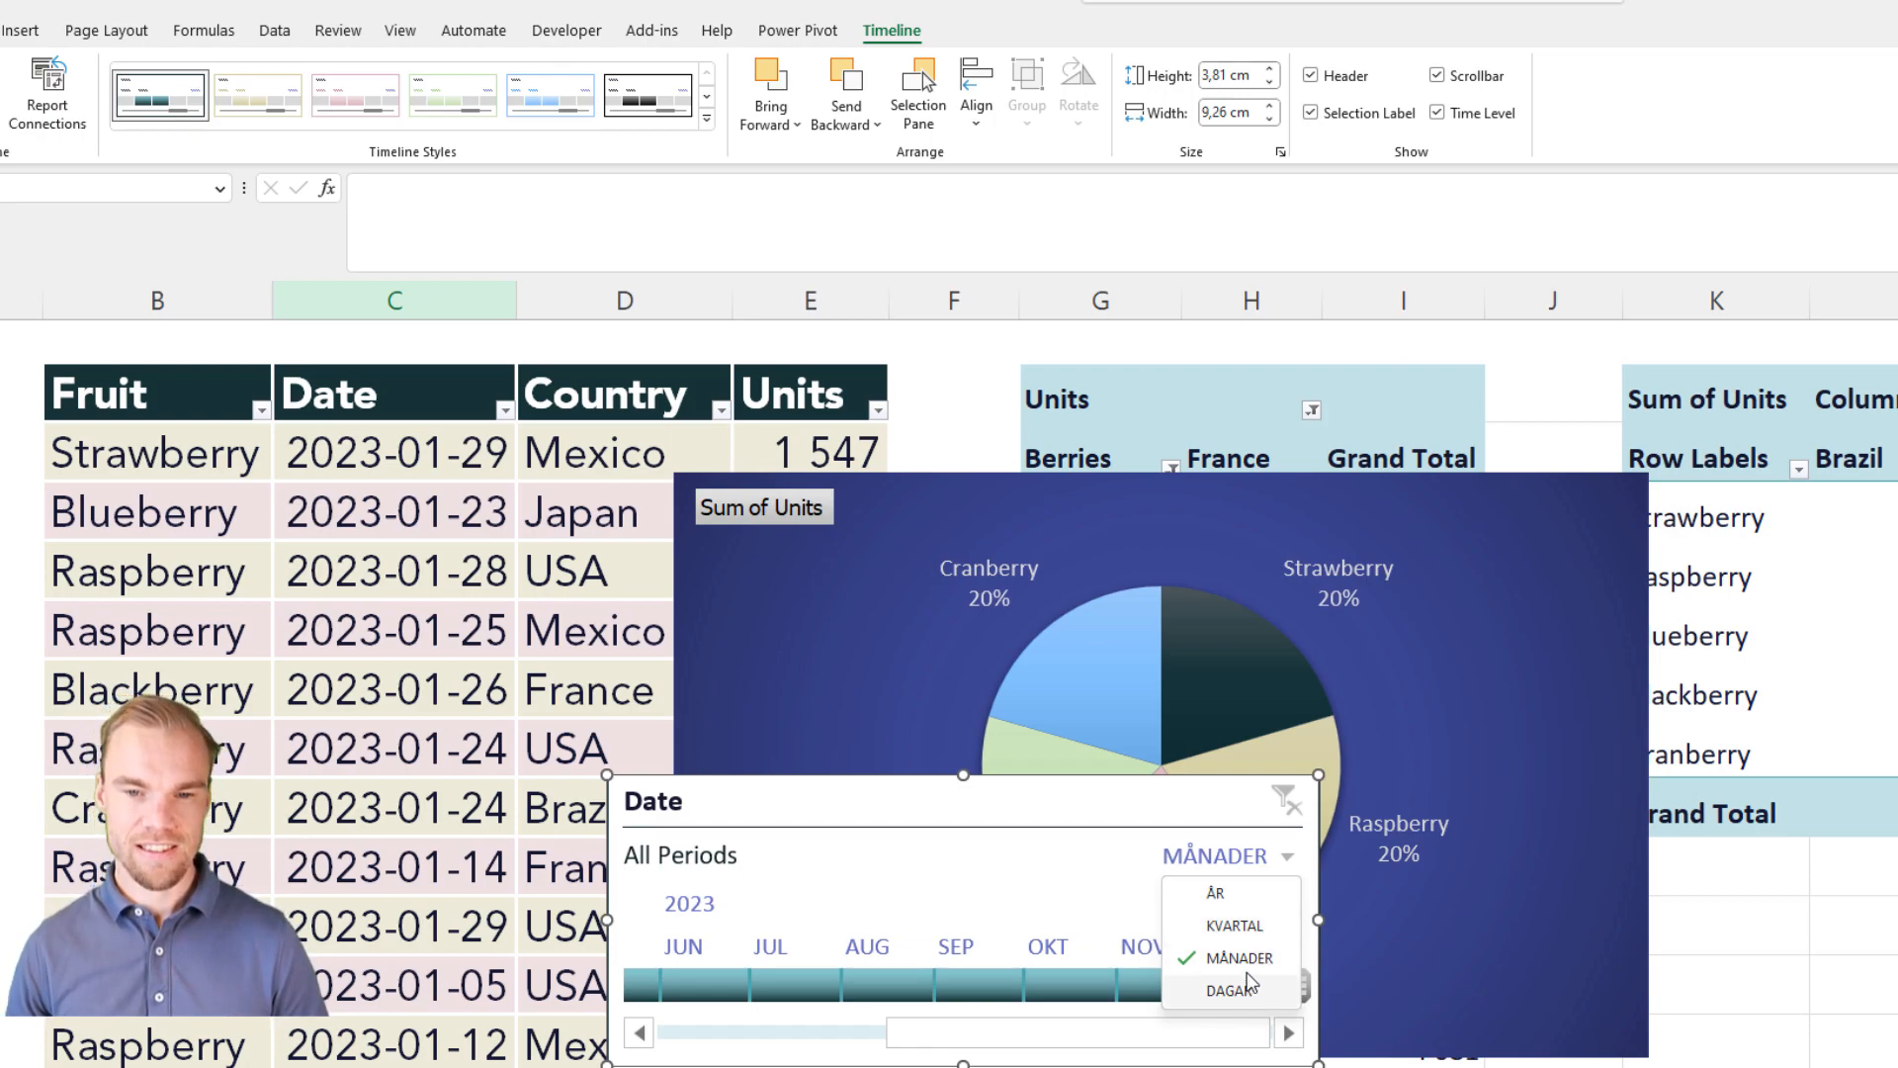
pyautogui.click(1237, 902)
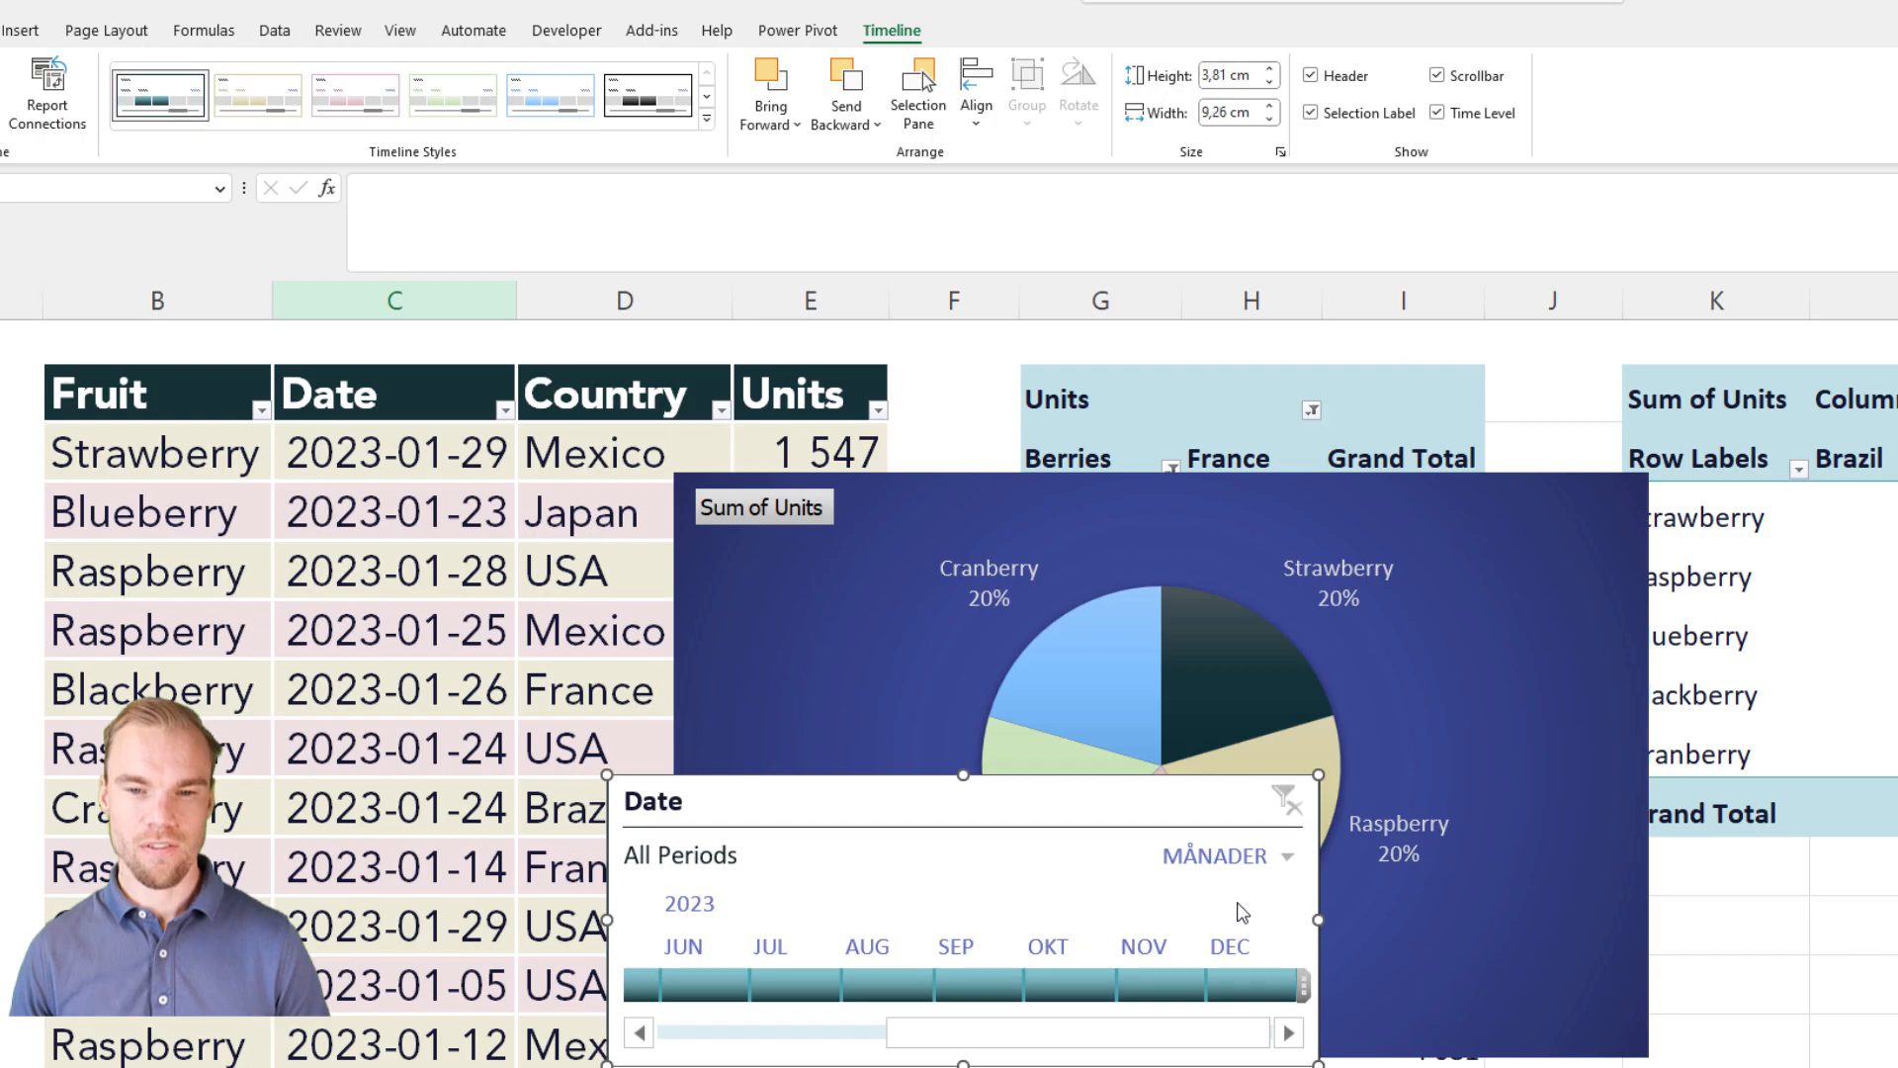
pyautogui.click(1288, 857)
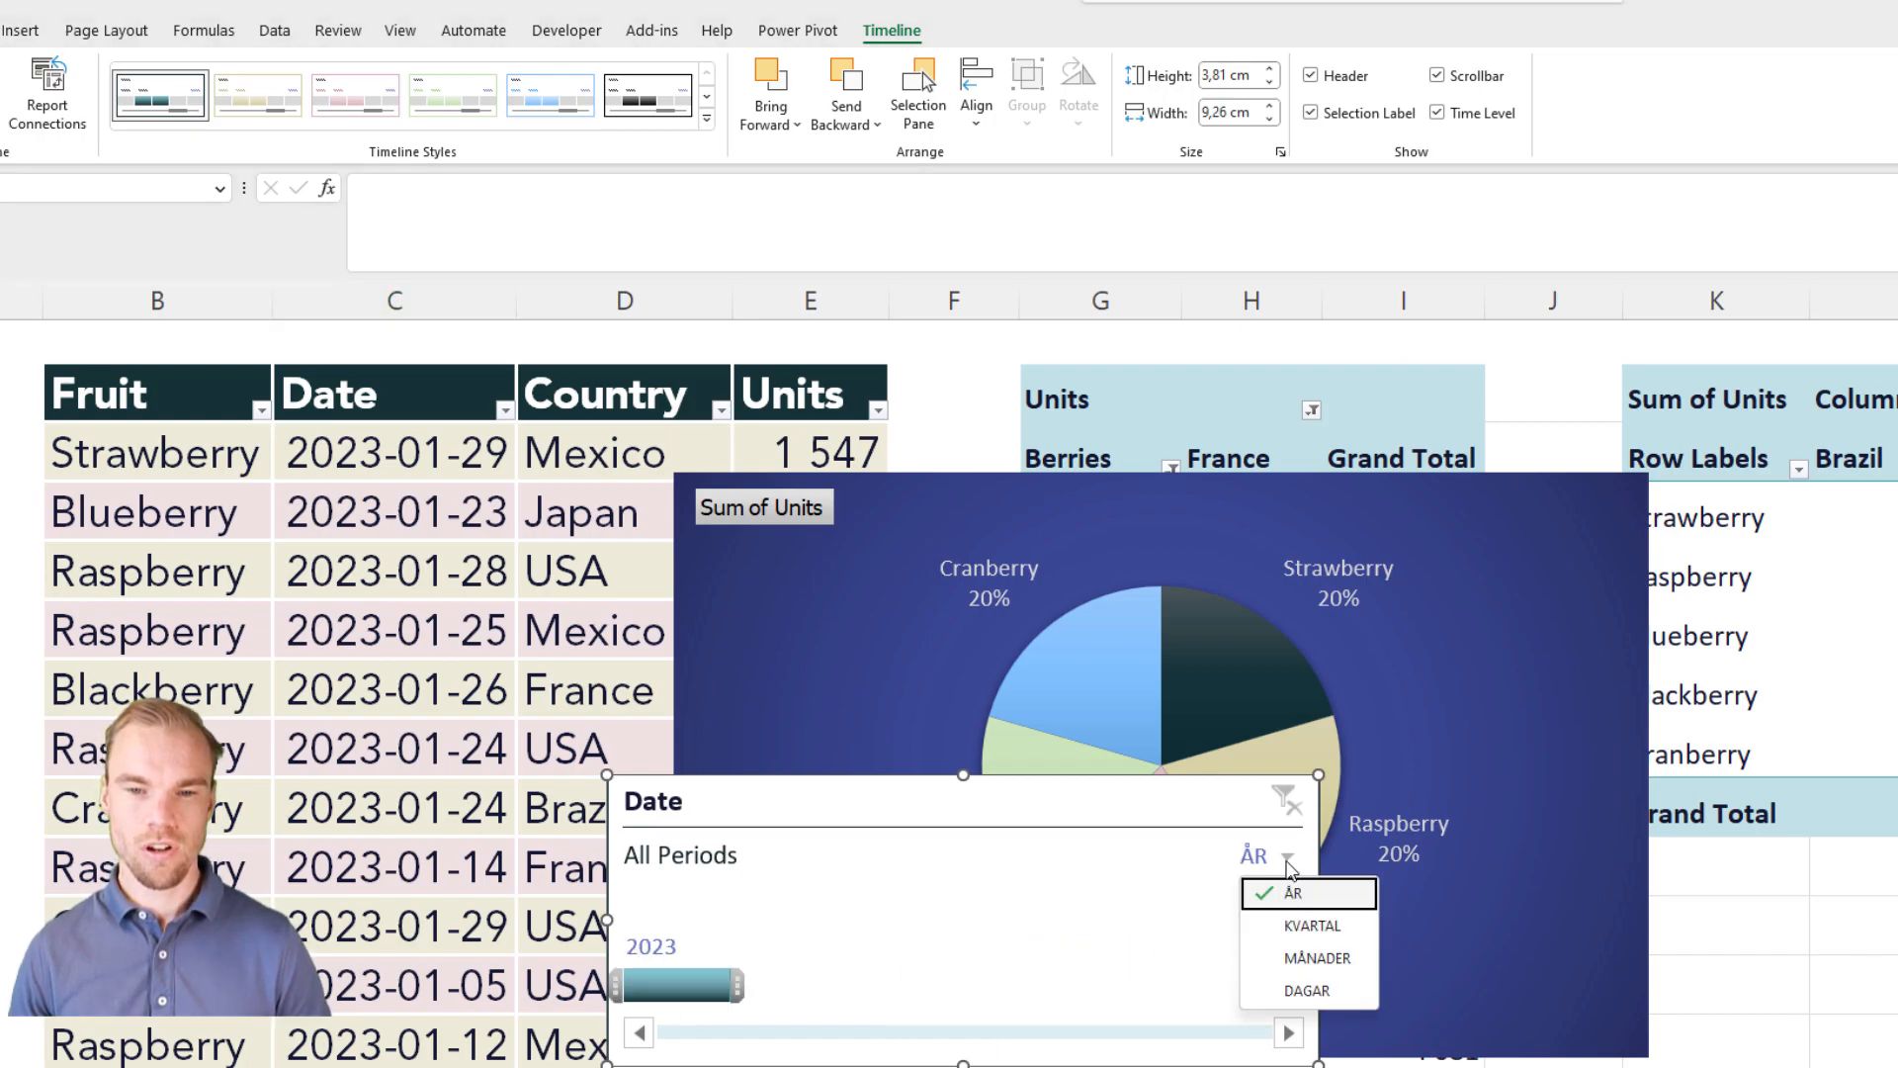
pyautogui.click(1276, 989)
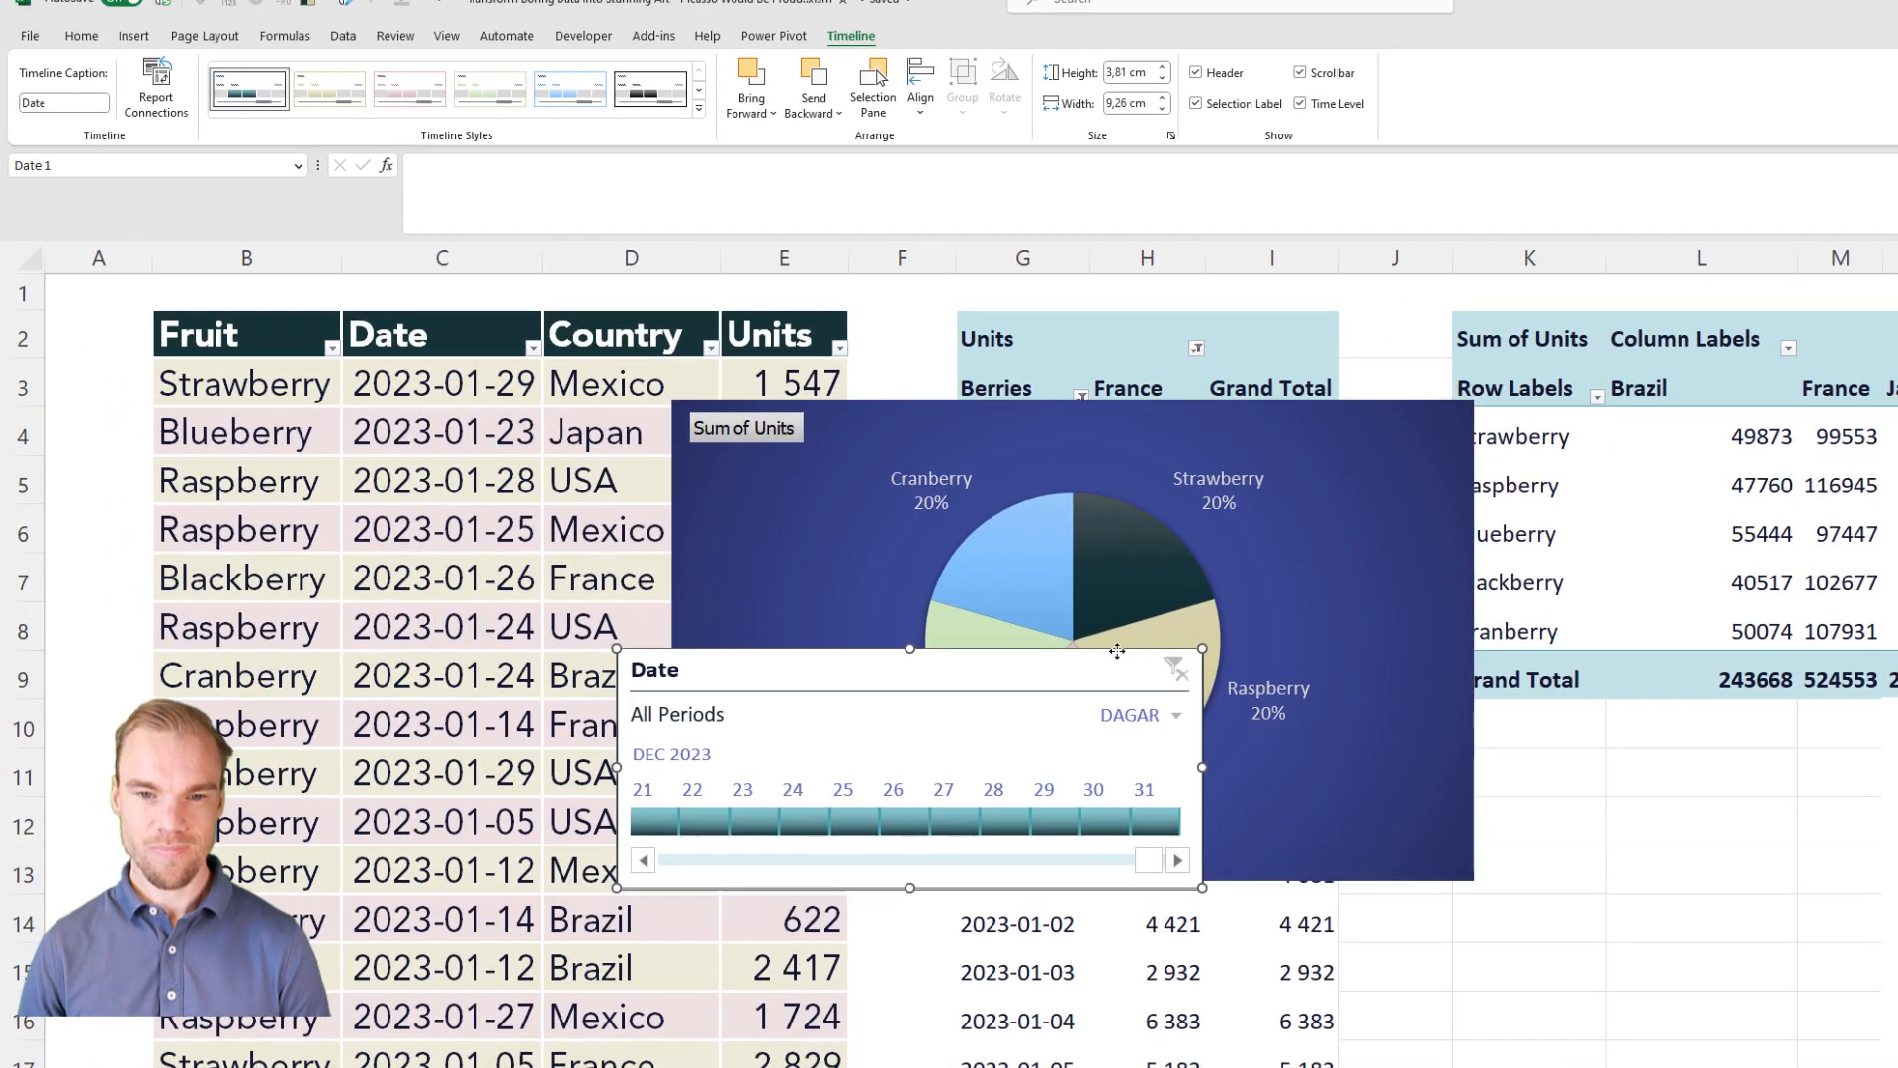
pyautogui.moveTo(1117, 651); pyautogui.dragTo(1184, 883)
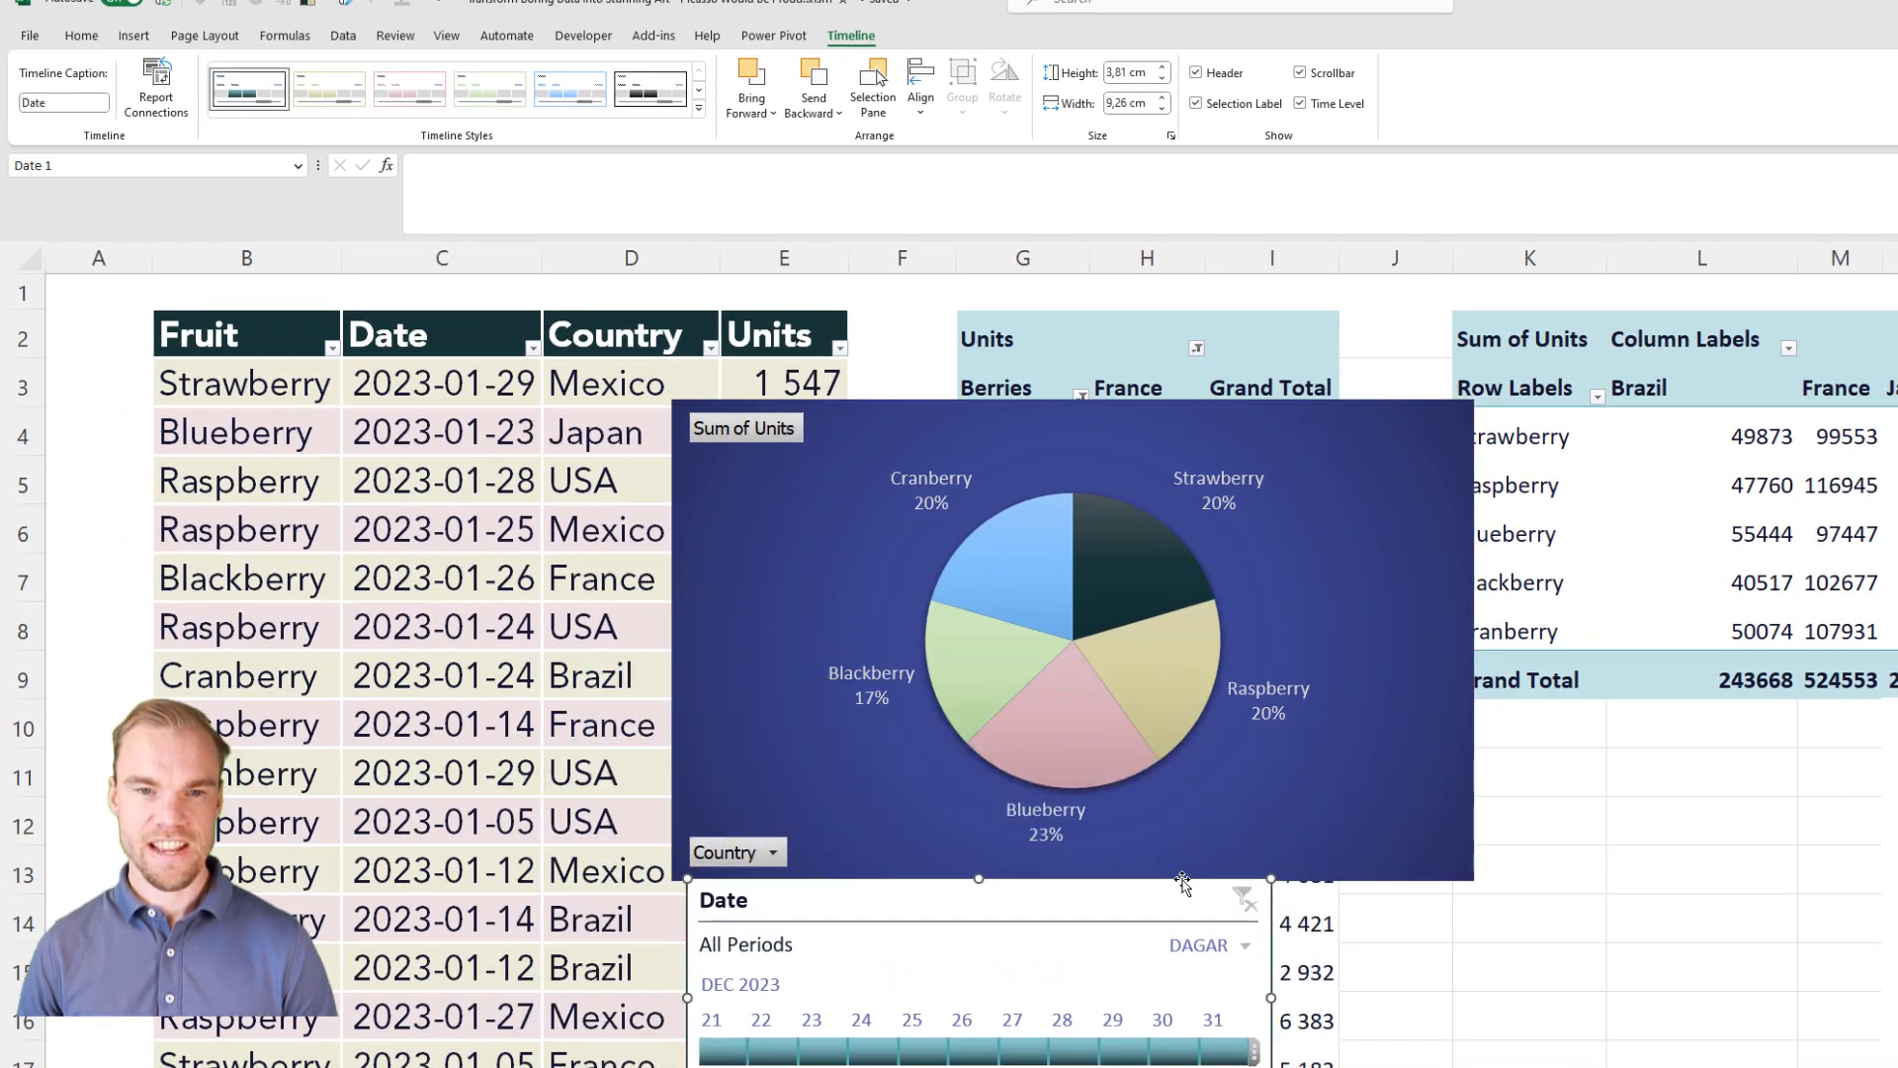
# Step: Insert a Fruit slicer for the pie PivotChart and place it beside the chart's lower right edge
pyautogui.click(1231, 415)
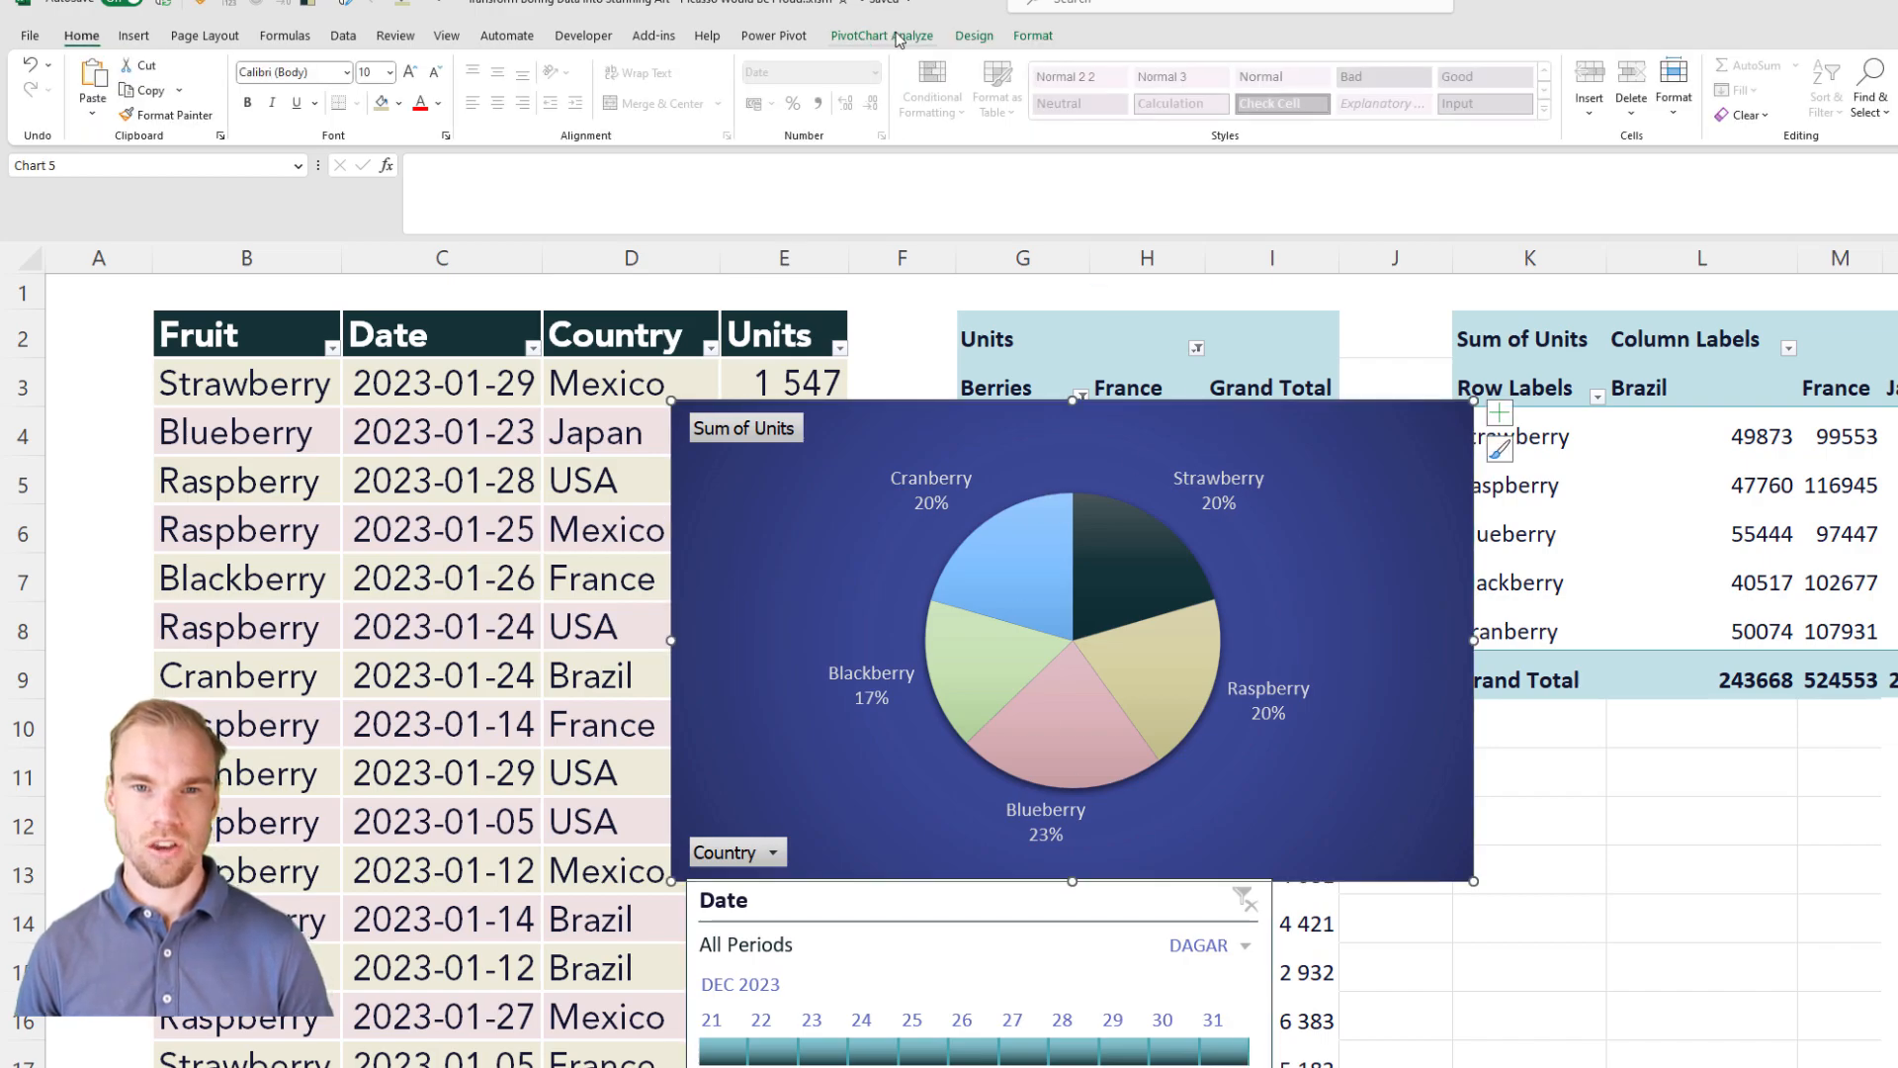
pyautogui.click(896, 36)
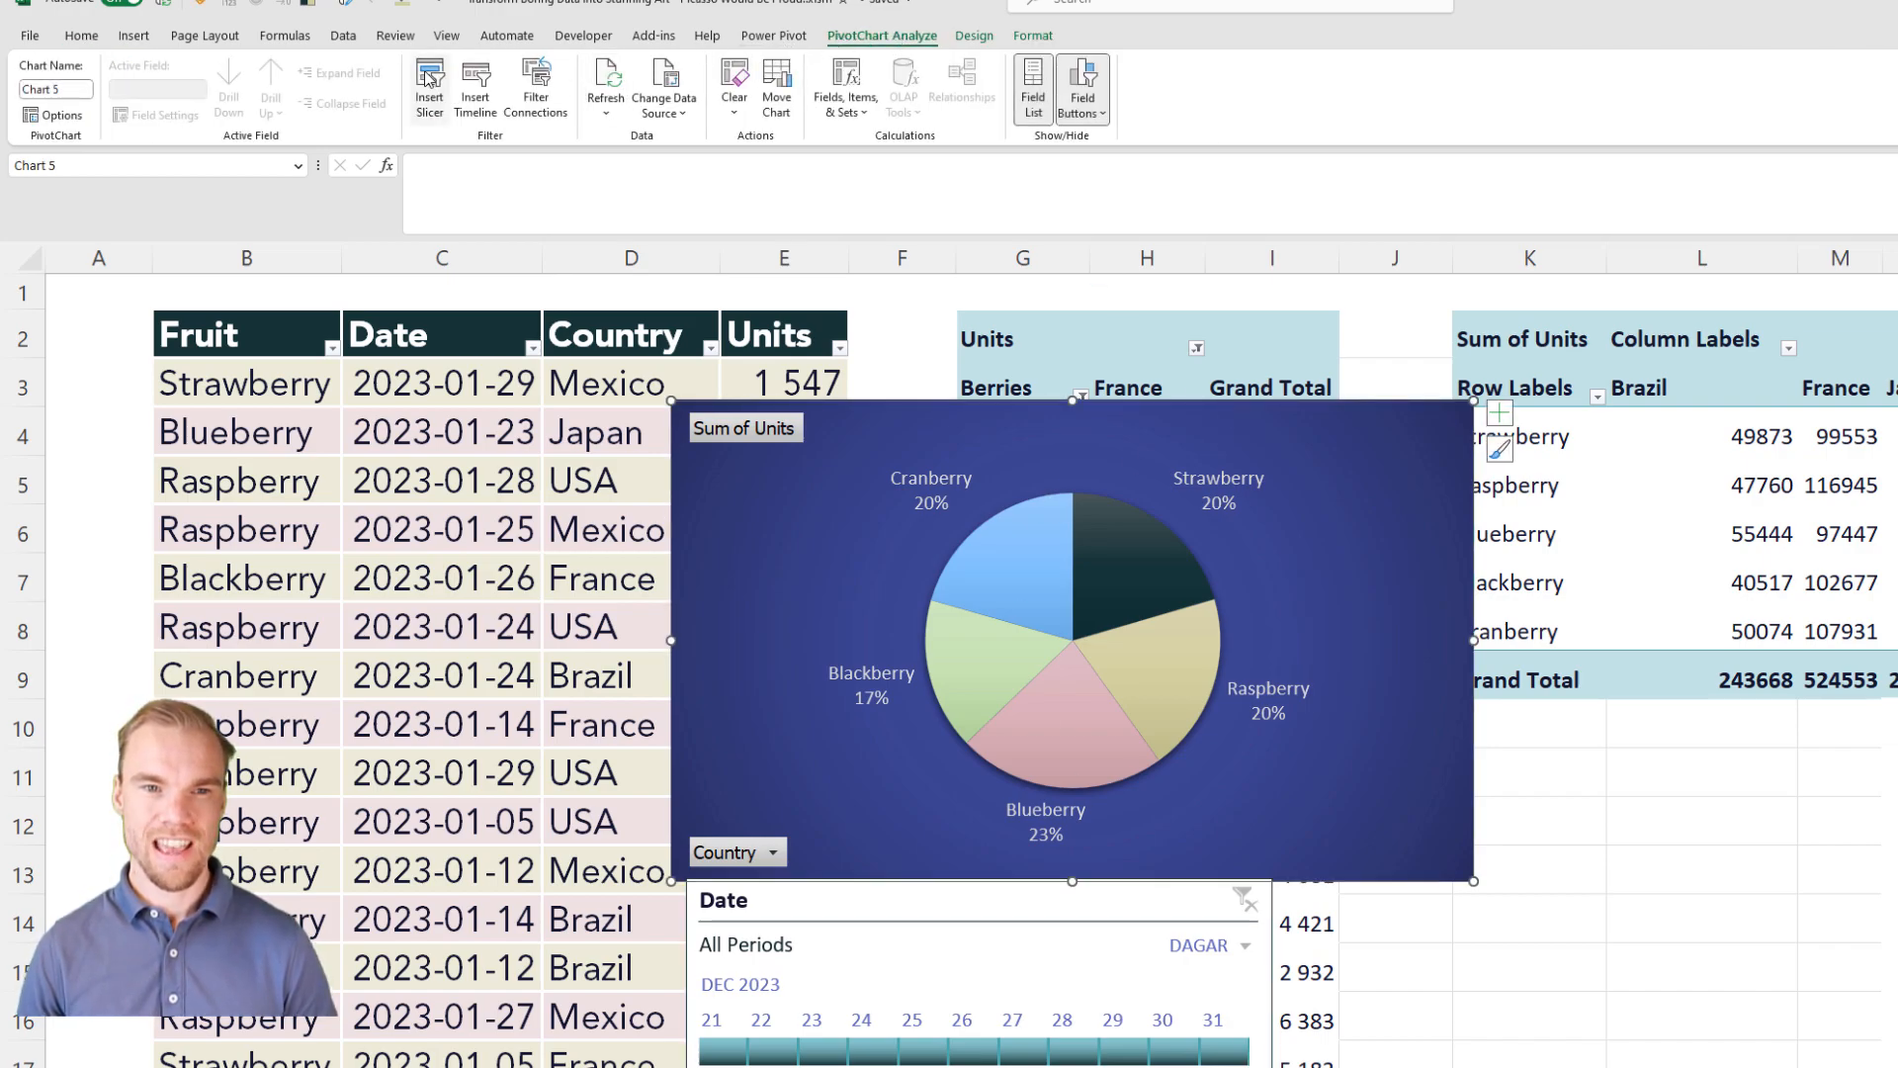
pyautogui.click(431, 79)
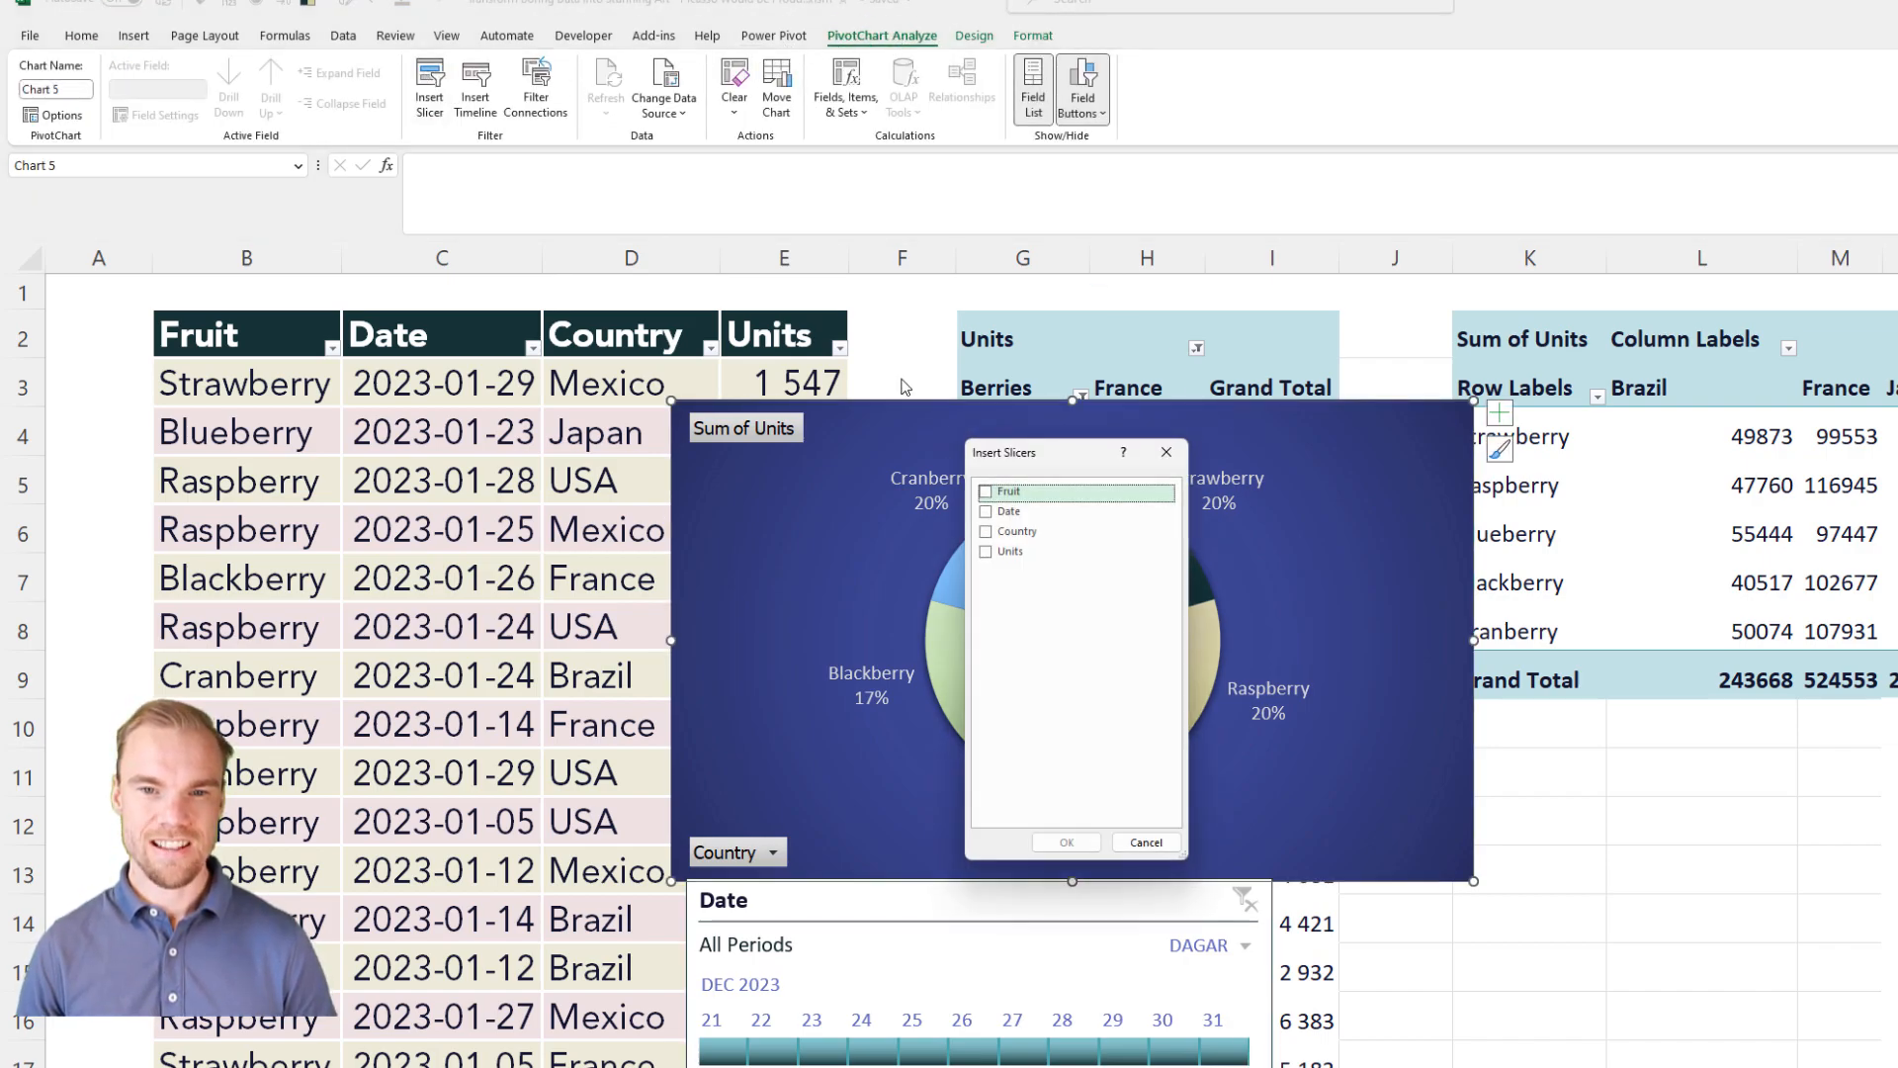
pyautogui.click(986, 491)
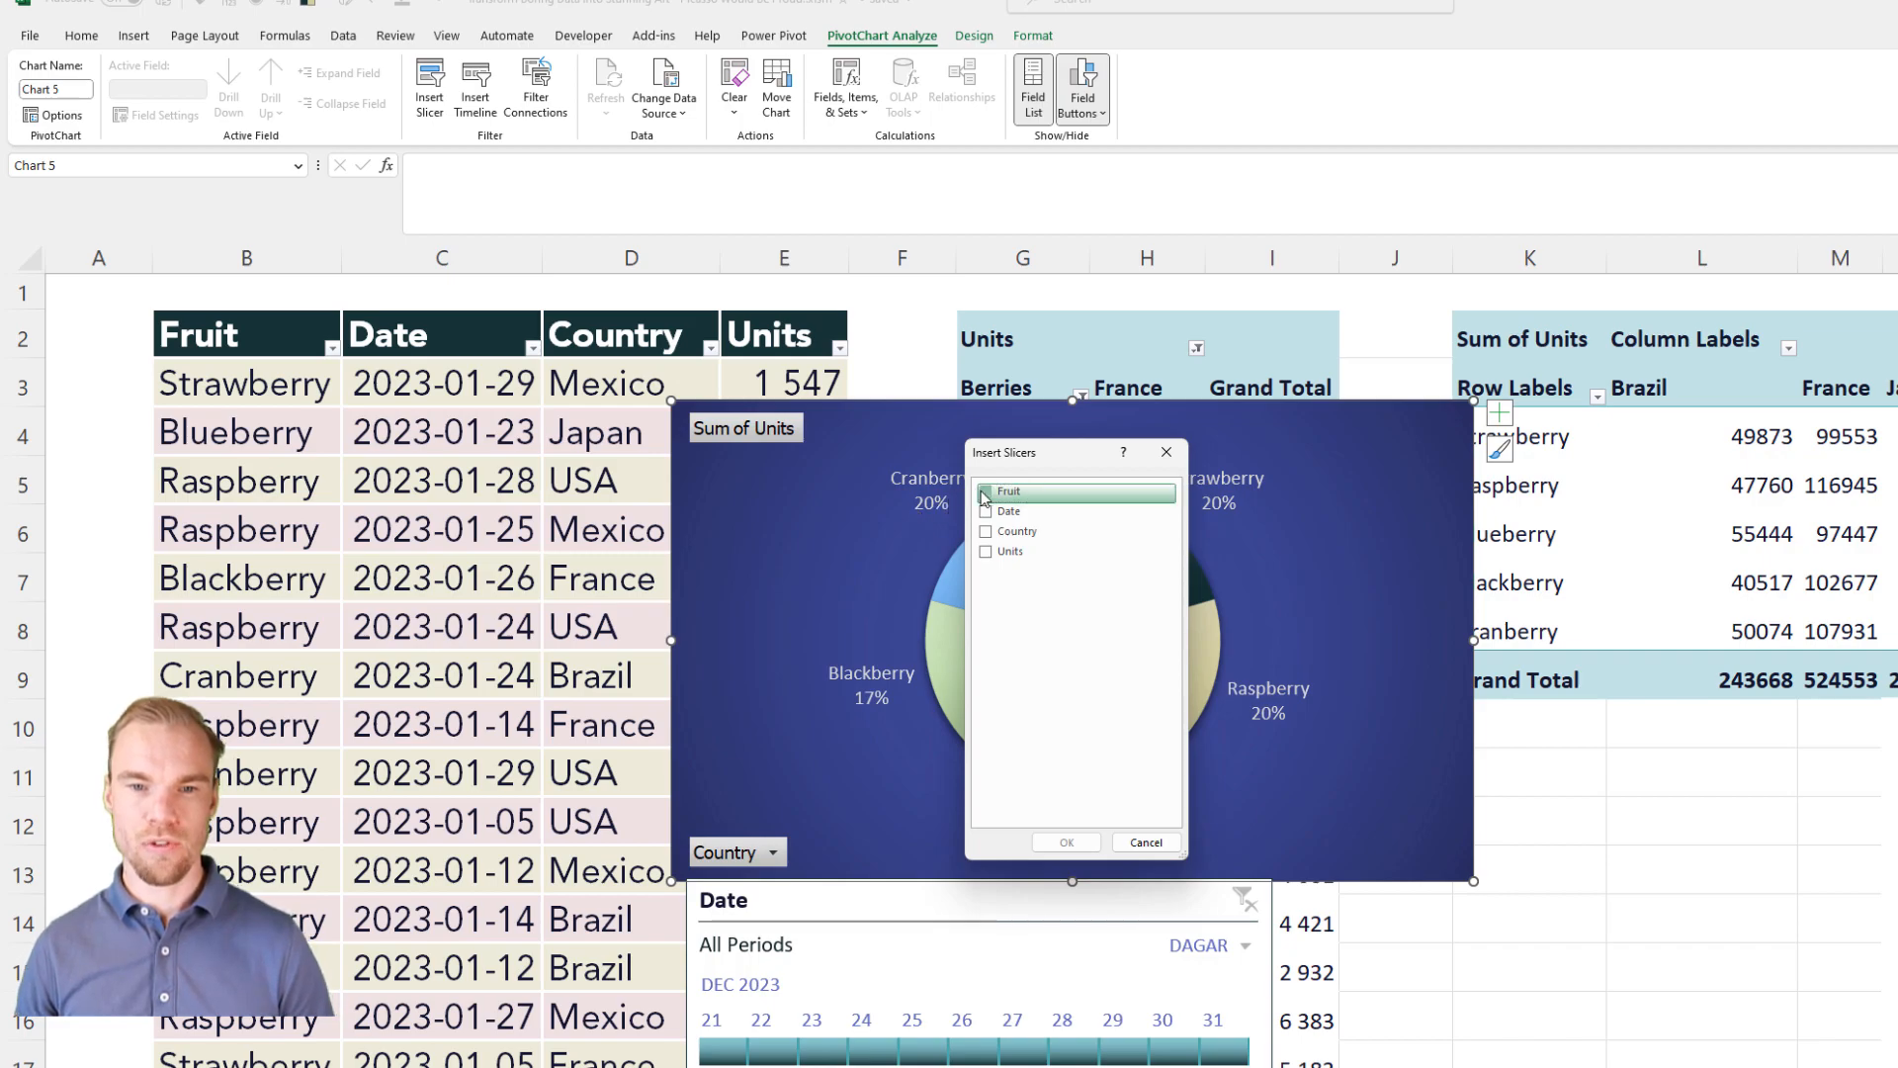
pyautogui.click(1070, 844)
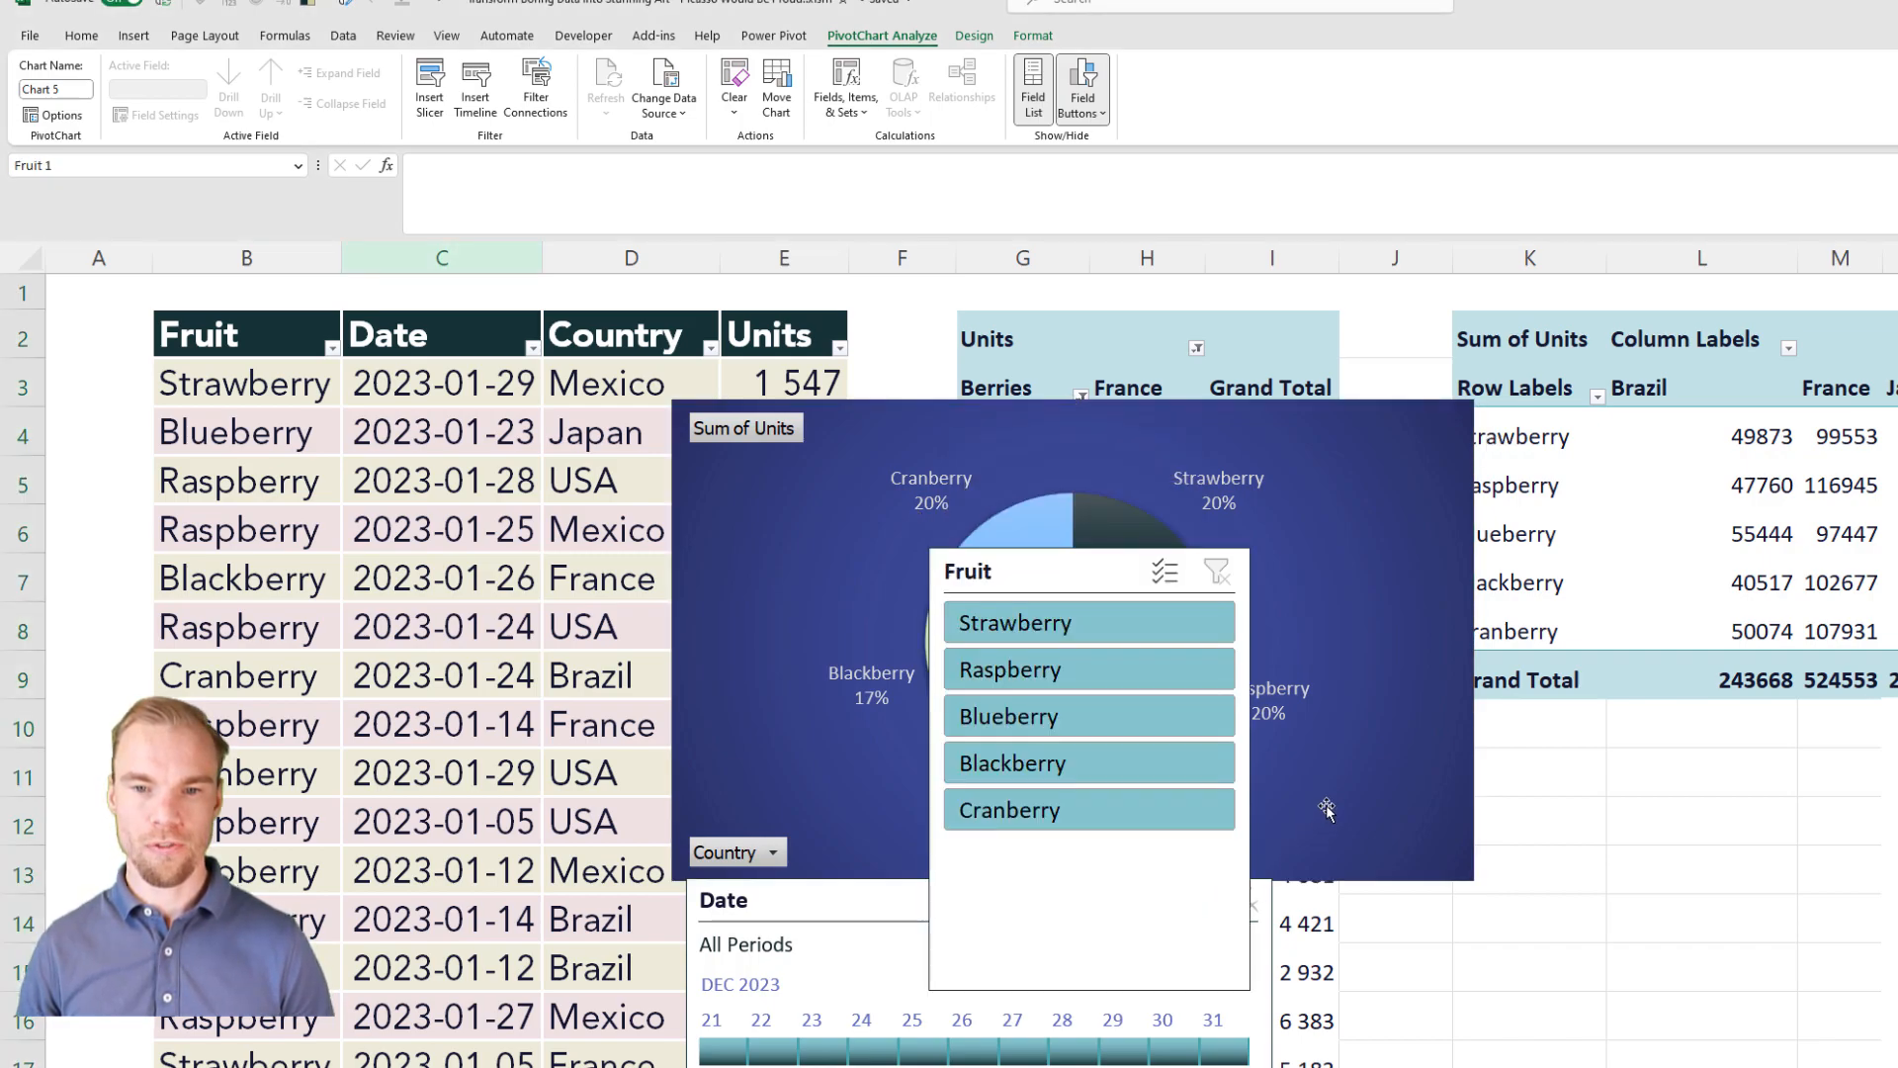
pyautogui.moveTo(1076, 571); pyautogui.dragTo(1563, 604)
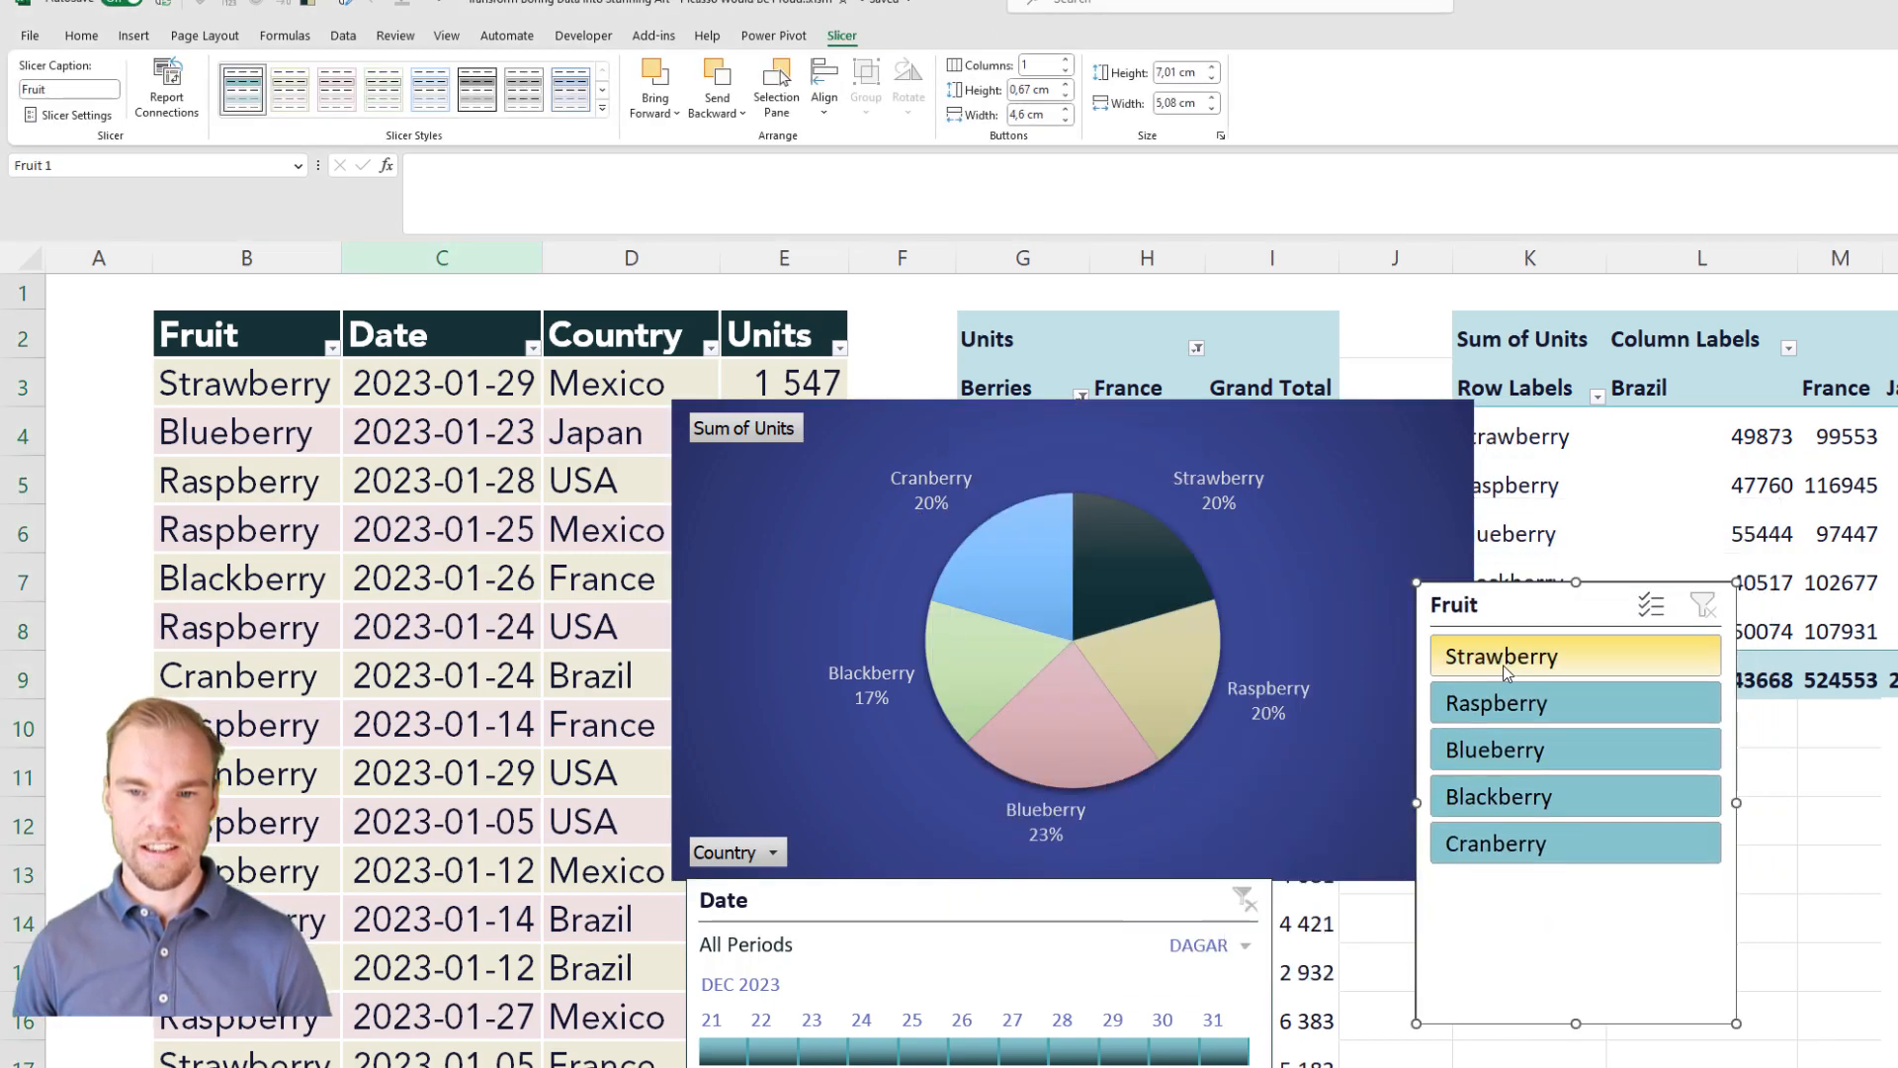
# Step: Filter the pie PivotChart with the Fruit slicer to Strawberry, Raspberry and Blackberry
pyautogui.click(1510, 673)
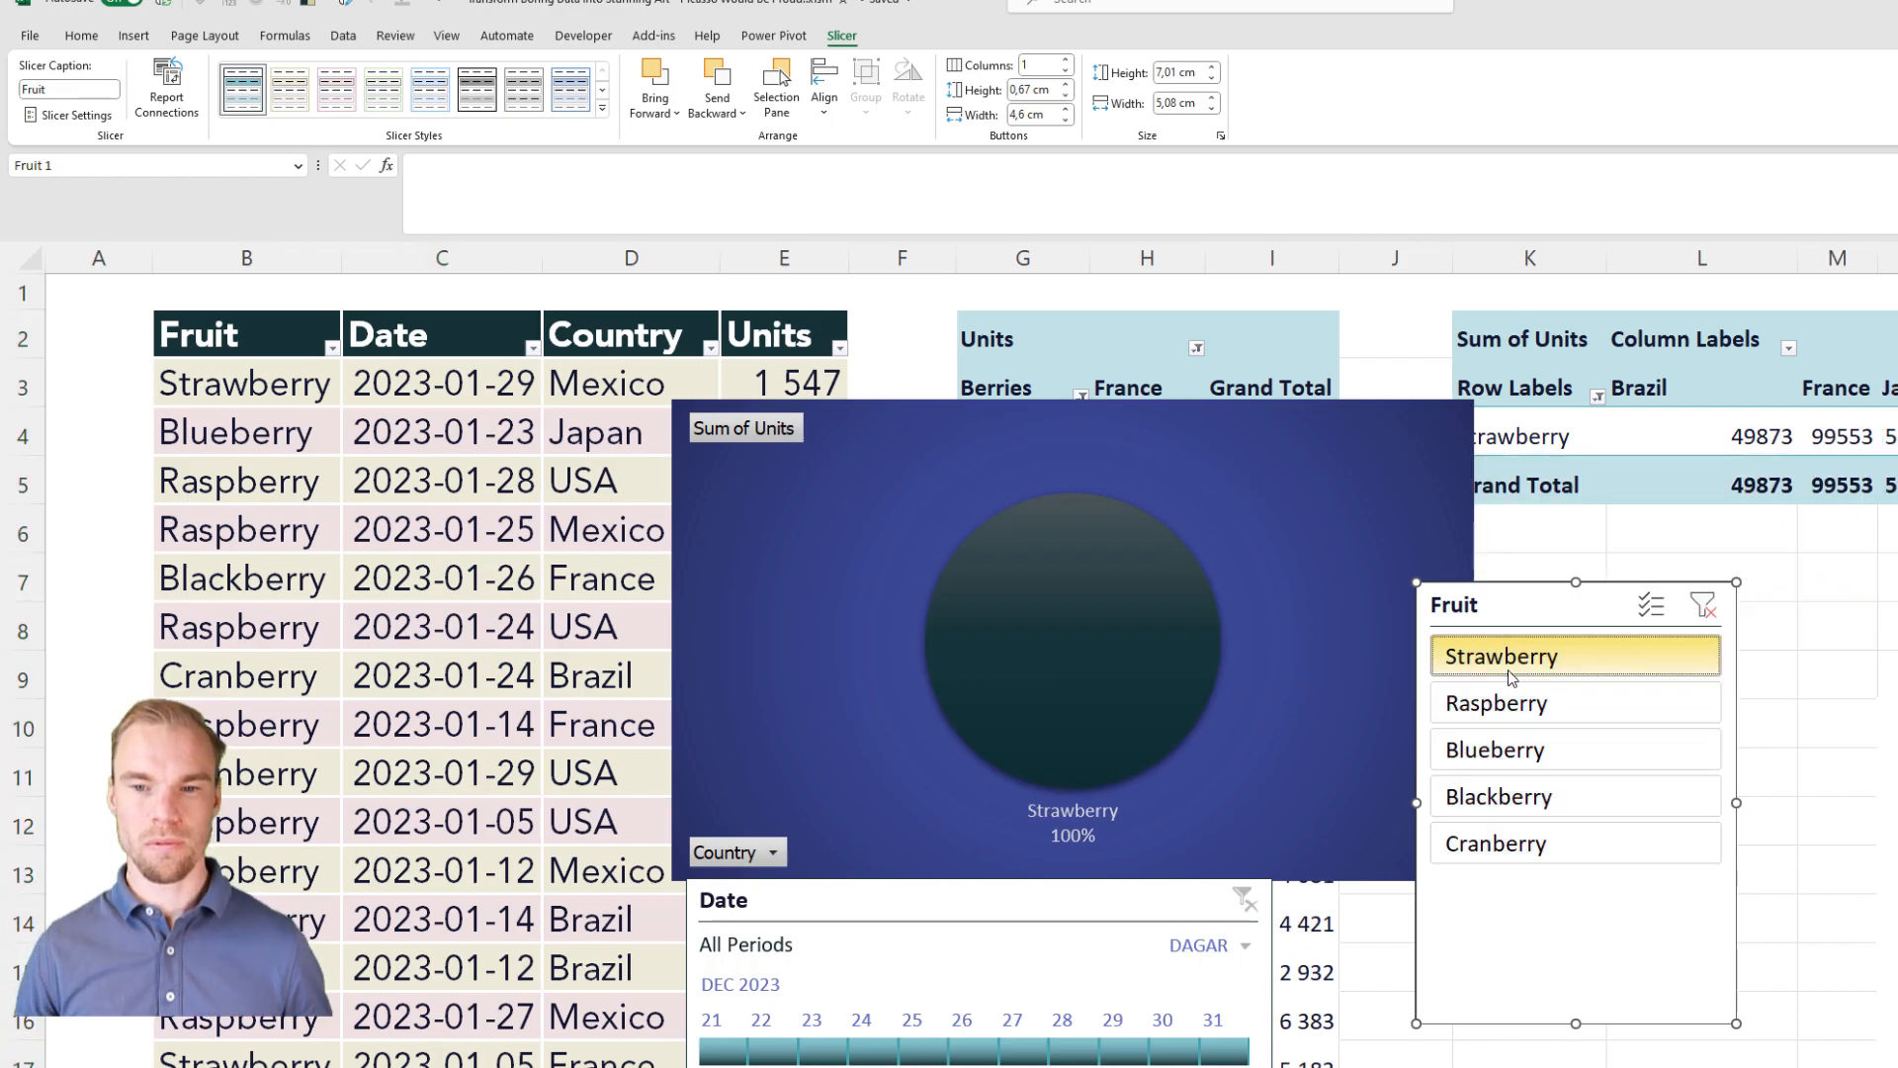
pyautogui.keyDown('ctrl'); pyautogui.click(1508, 703); pyautogui.keyUp('ctrl')
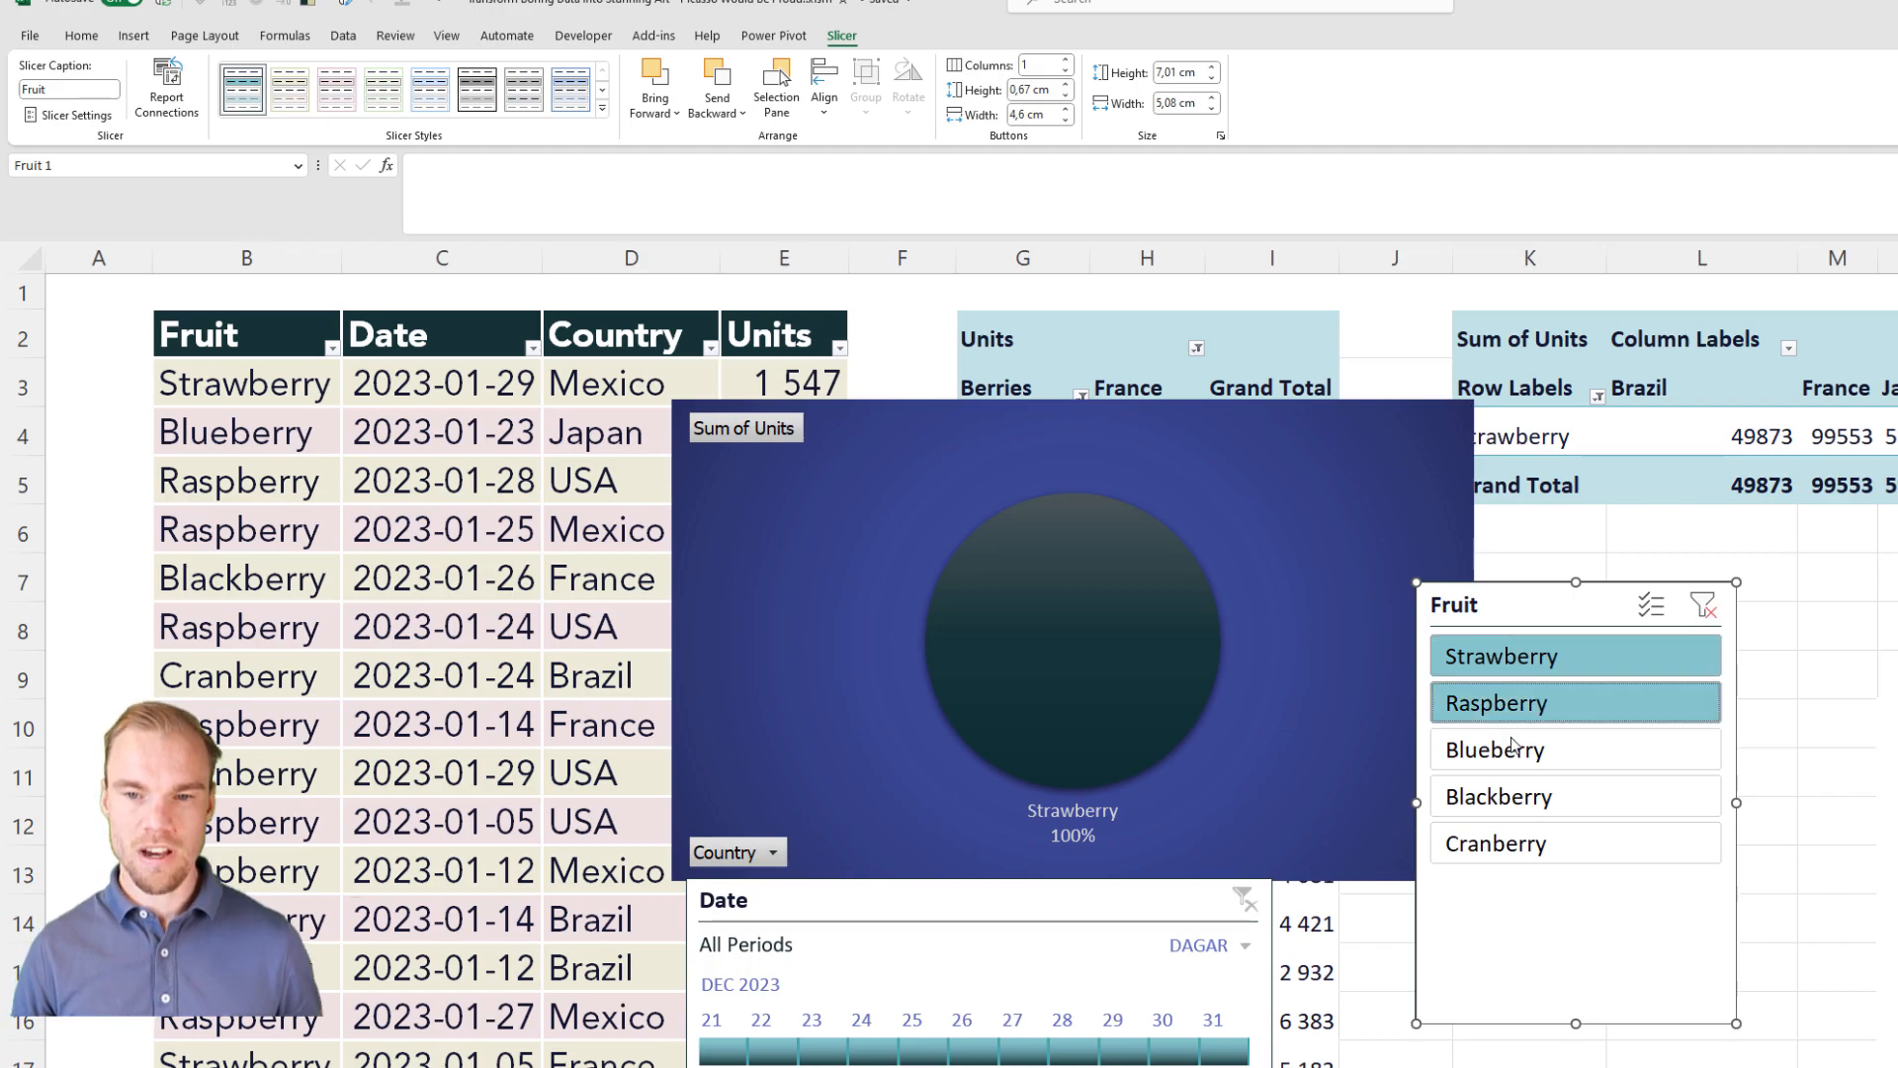
pyautogui.keyDown('ctrl'); pyautogui.click(1519, 750); pyautogui.keyUp('ctrl')
pyautogui.keyDown('ctrl'); pyautogui.click(1530, 809); pyautogui.keyUp('ctrl')
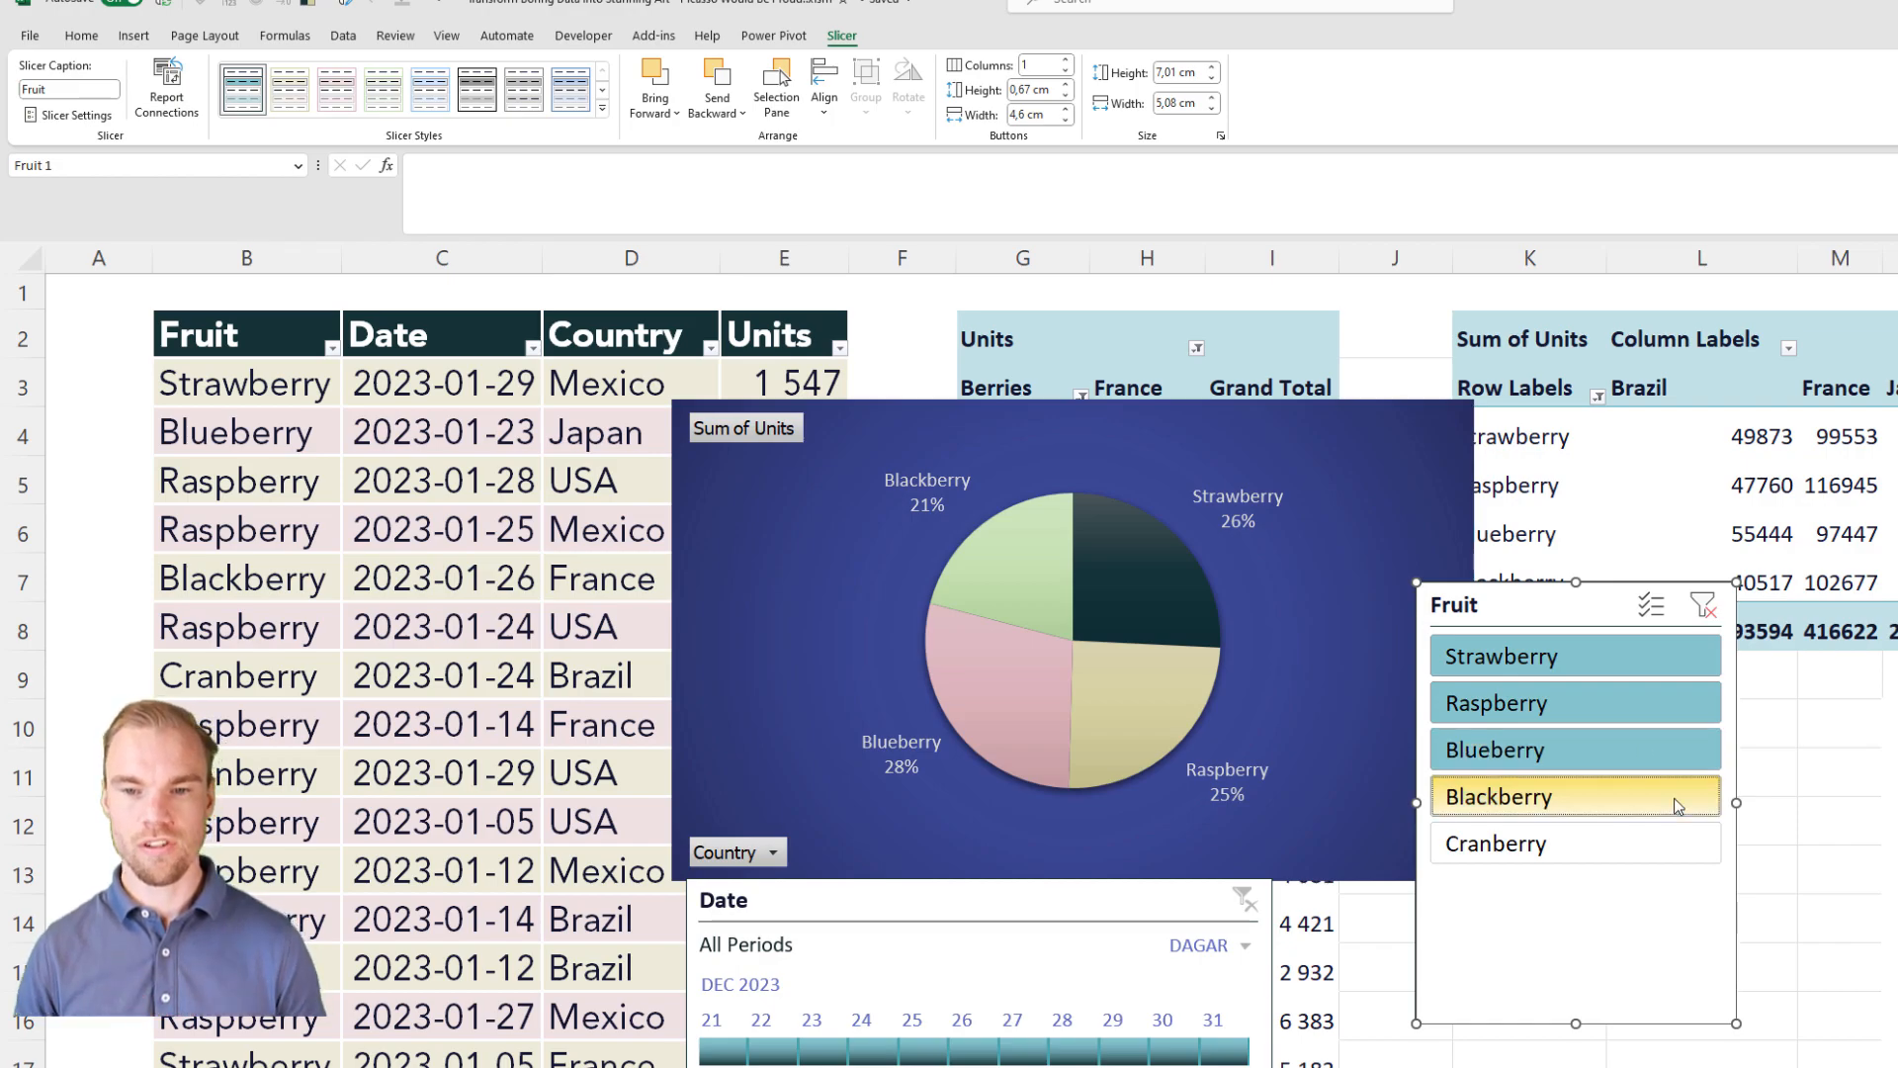
pyautogui.keyDown('ctrl'); pyautogui.click(1588, 761); pyautogui.keyUp('ctrl')
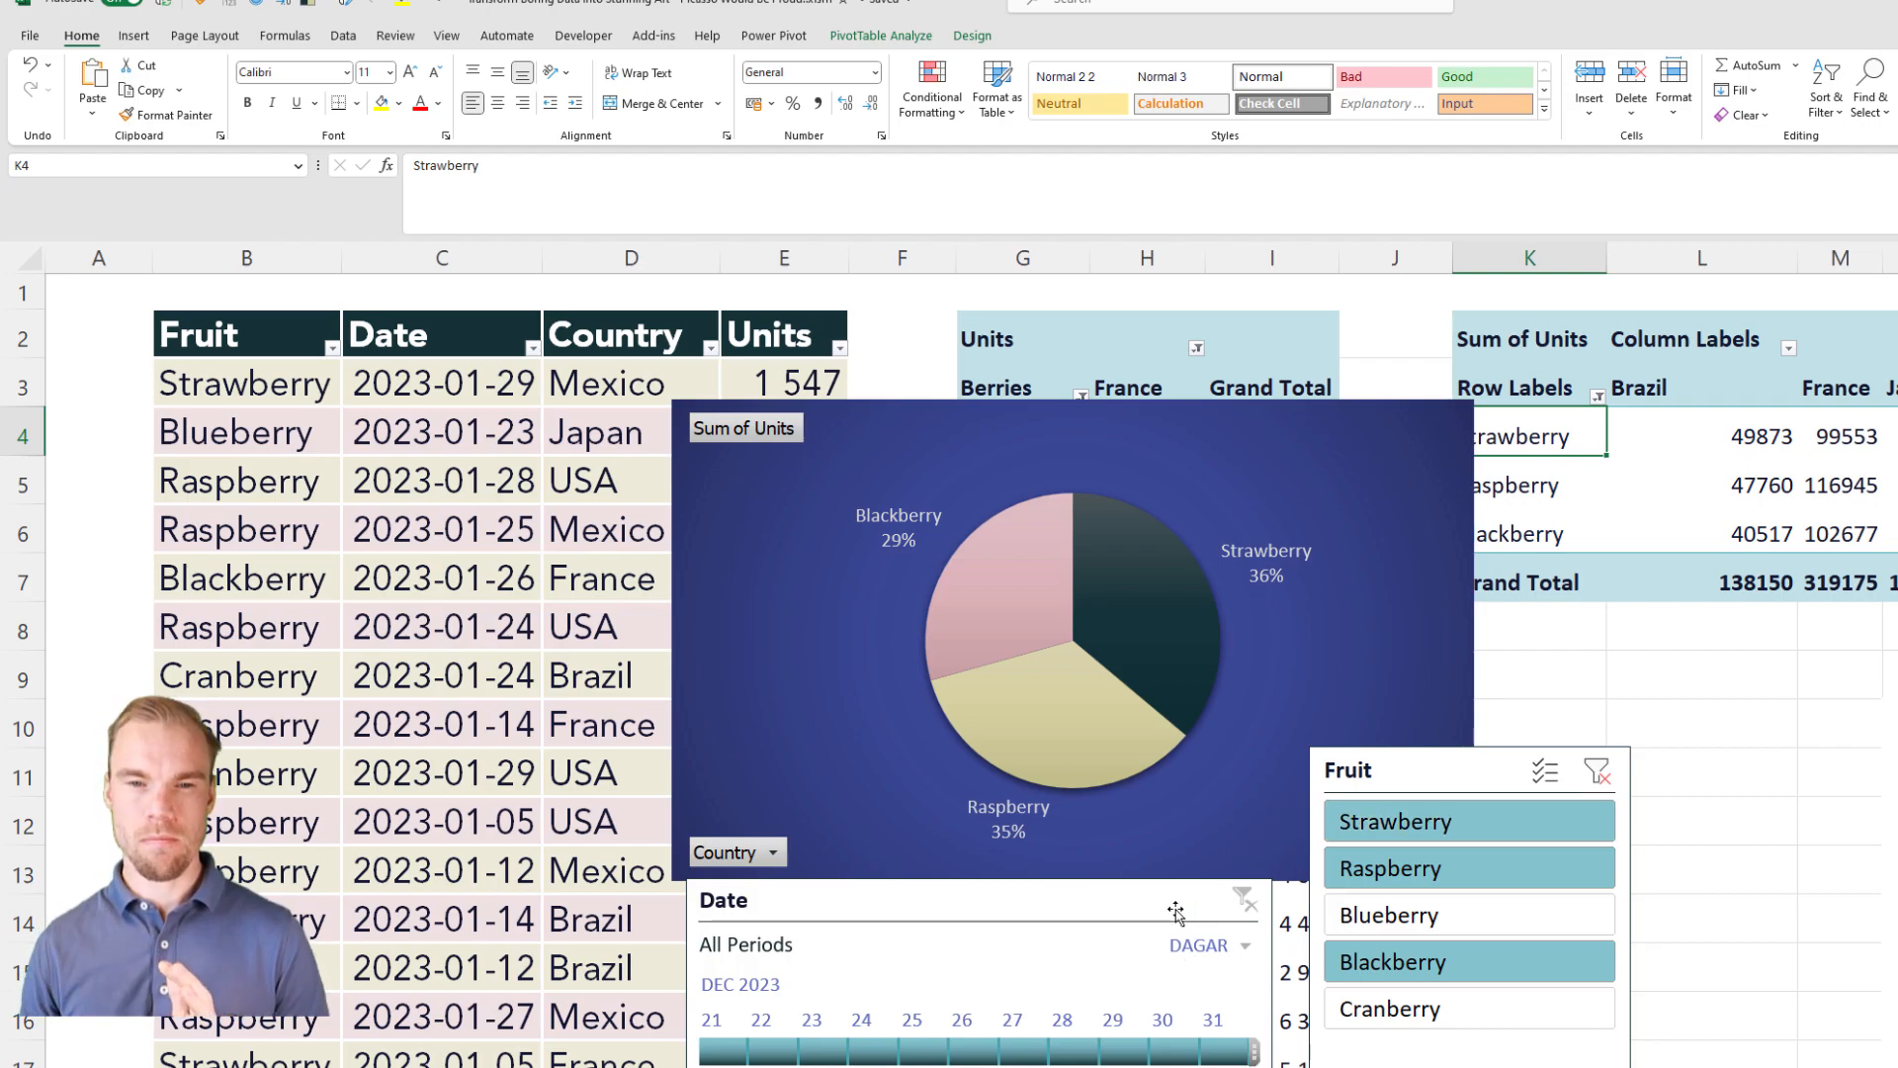
# Step: Create a new PivotTable from the fruit sales range Data!$B$2:$E$1002 on the existing worksheet at cell L9
pyautogui.click(506, 571)
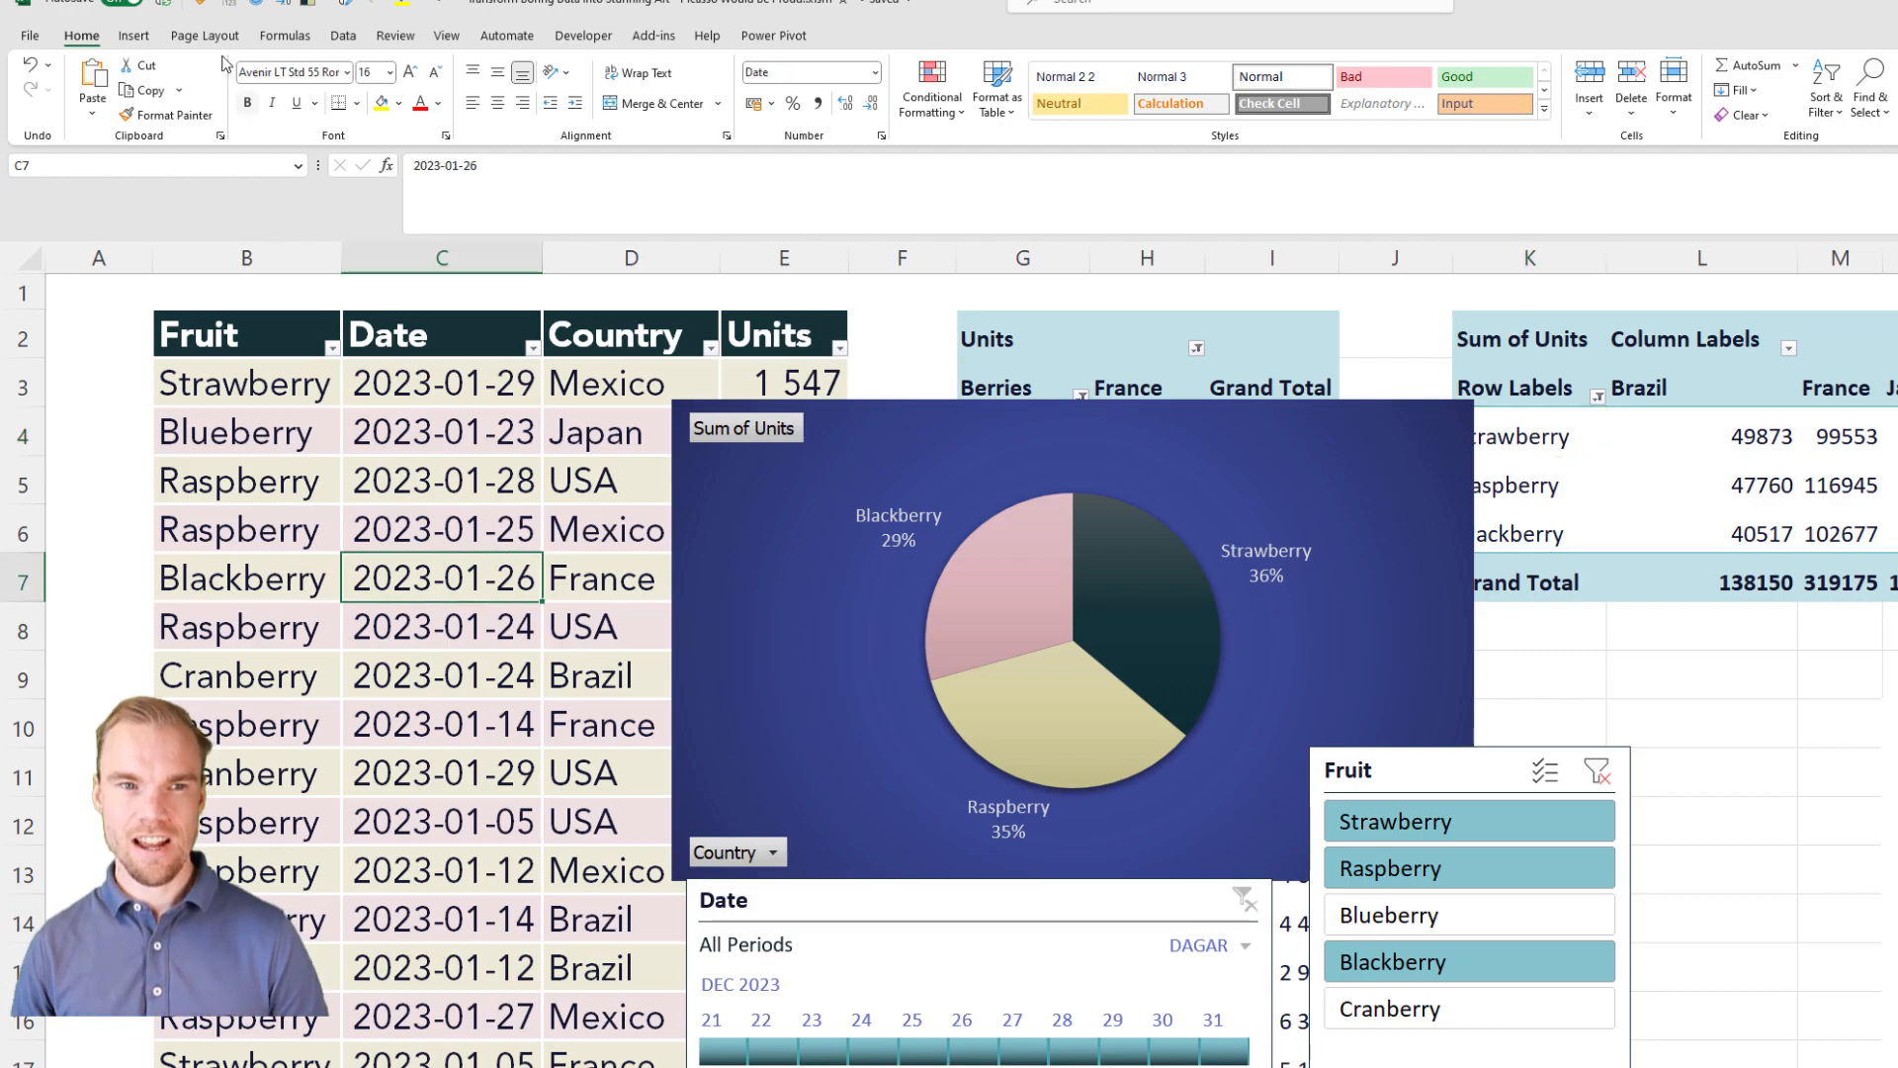
pyautogui.click(133, 35)
pyautogui.click(59, 79)
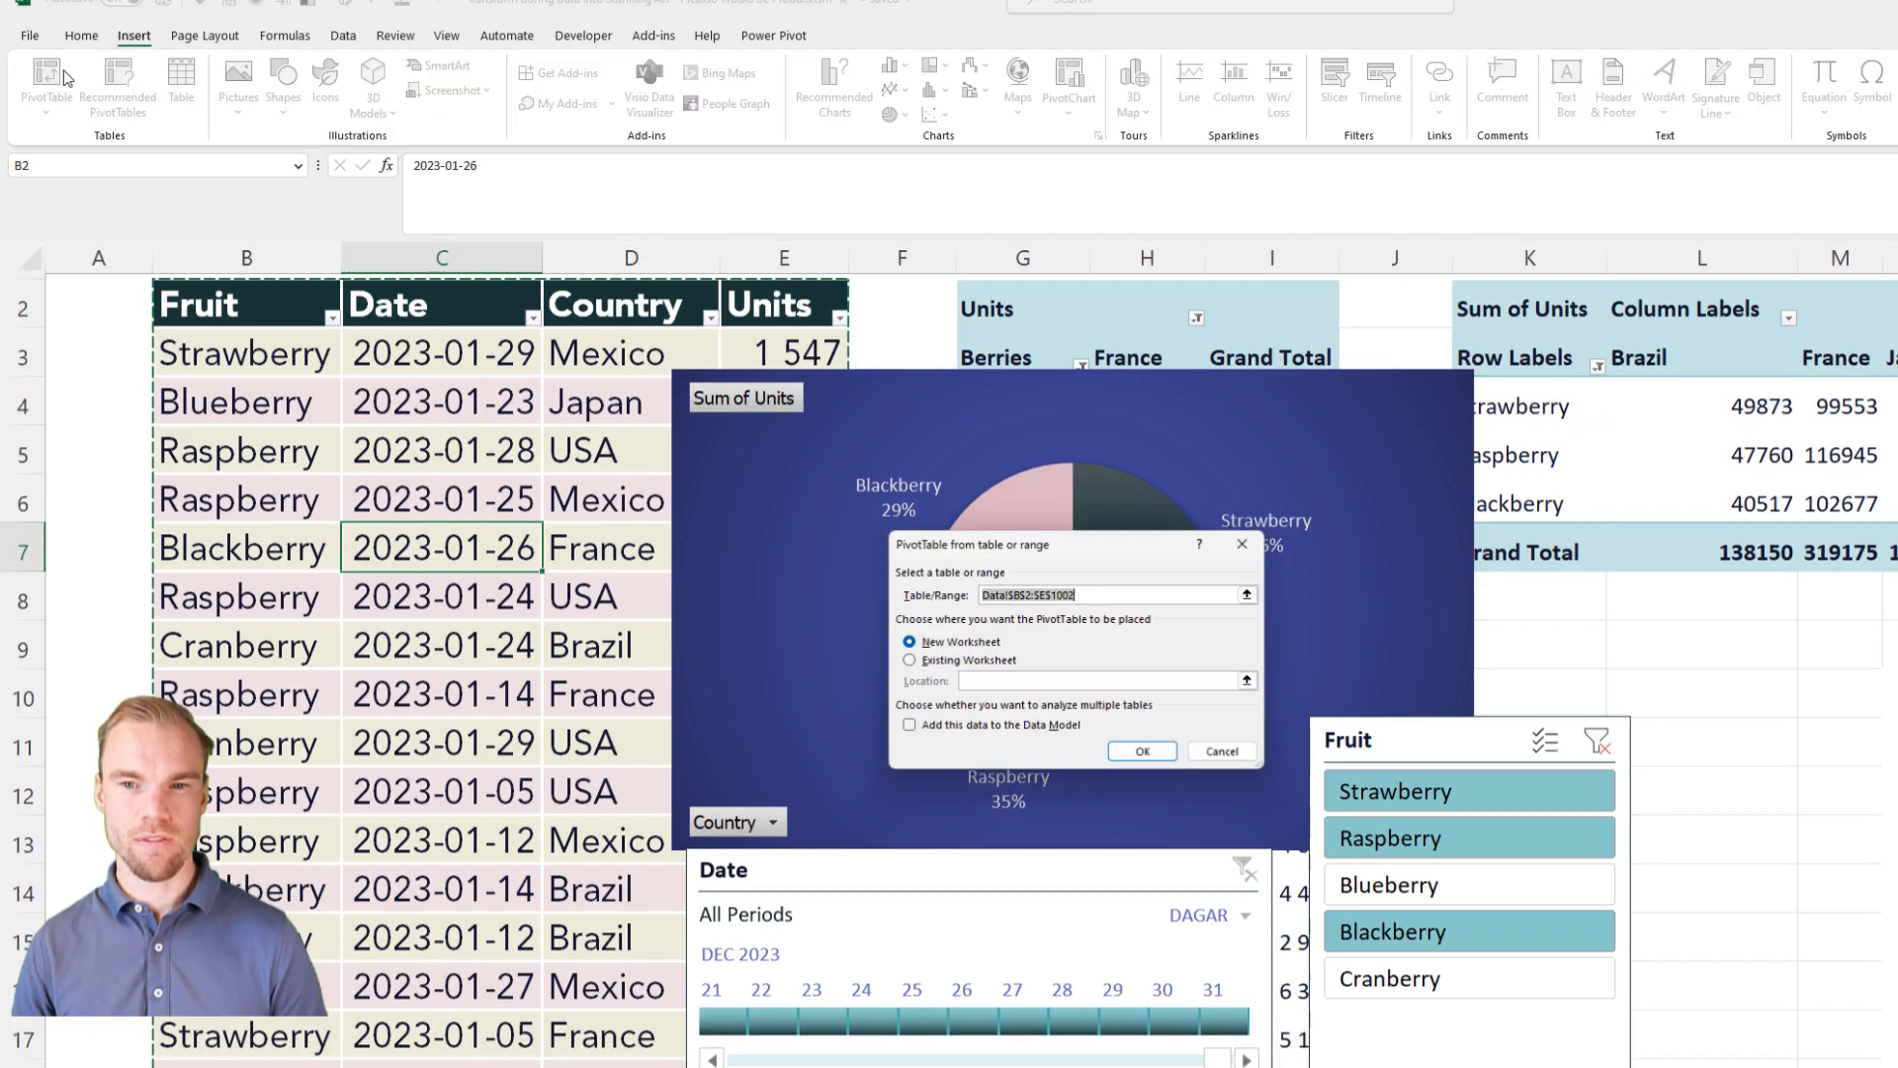
pyautogui.click(969, 661)
pyautogui.click(1649, 653)
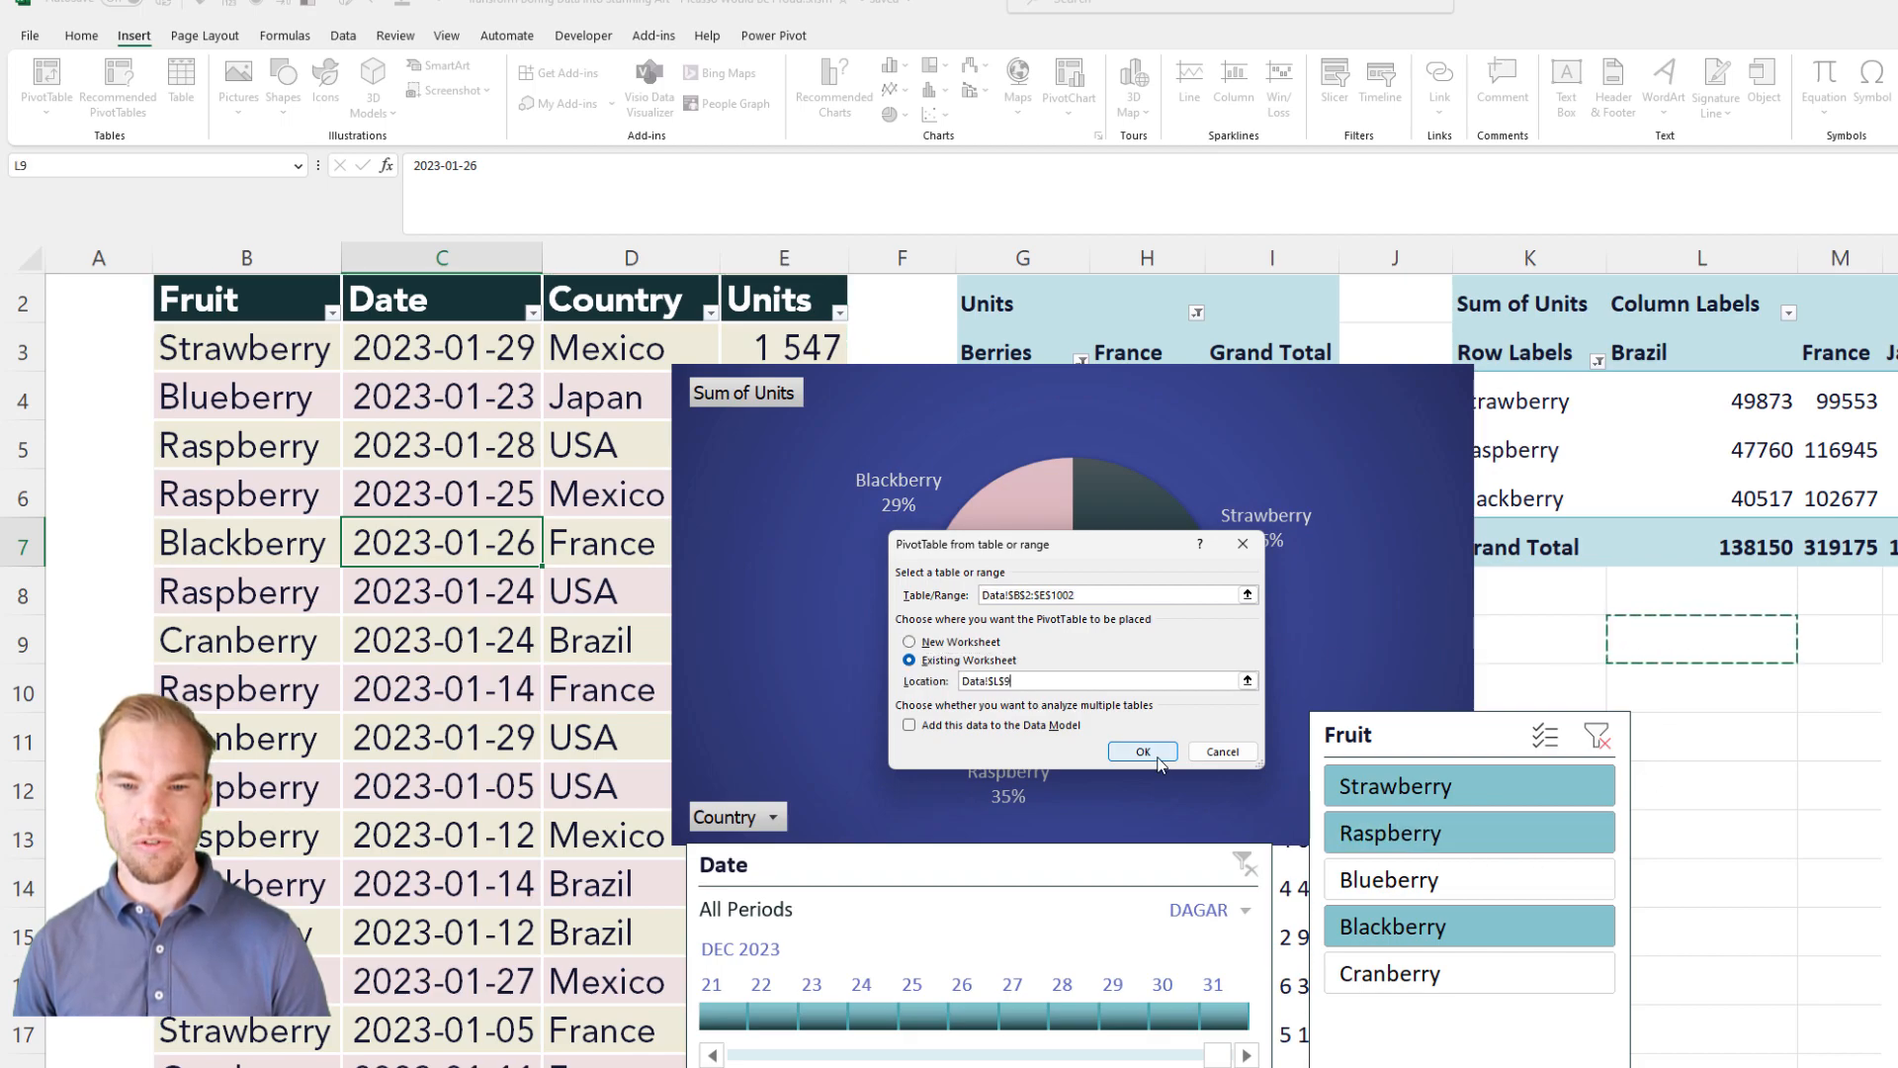
pyautogui.click(1157, 757)
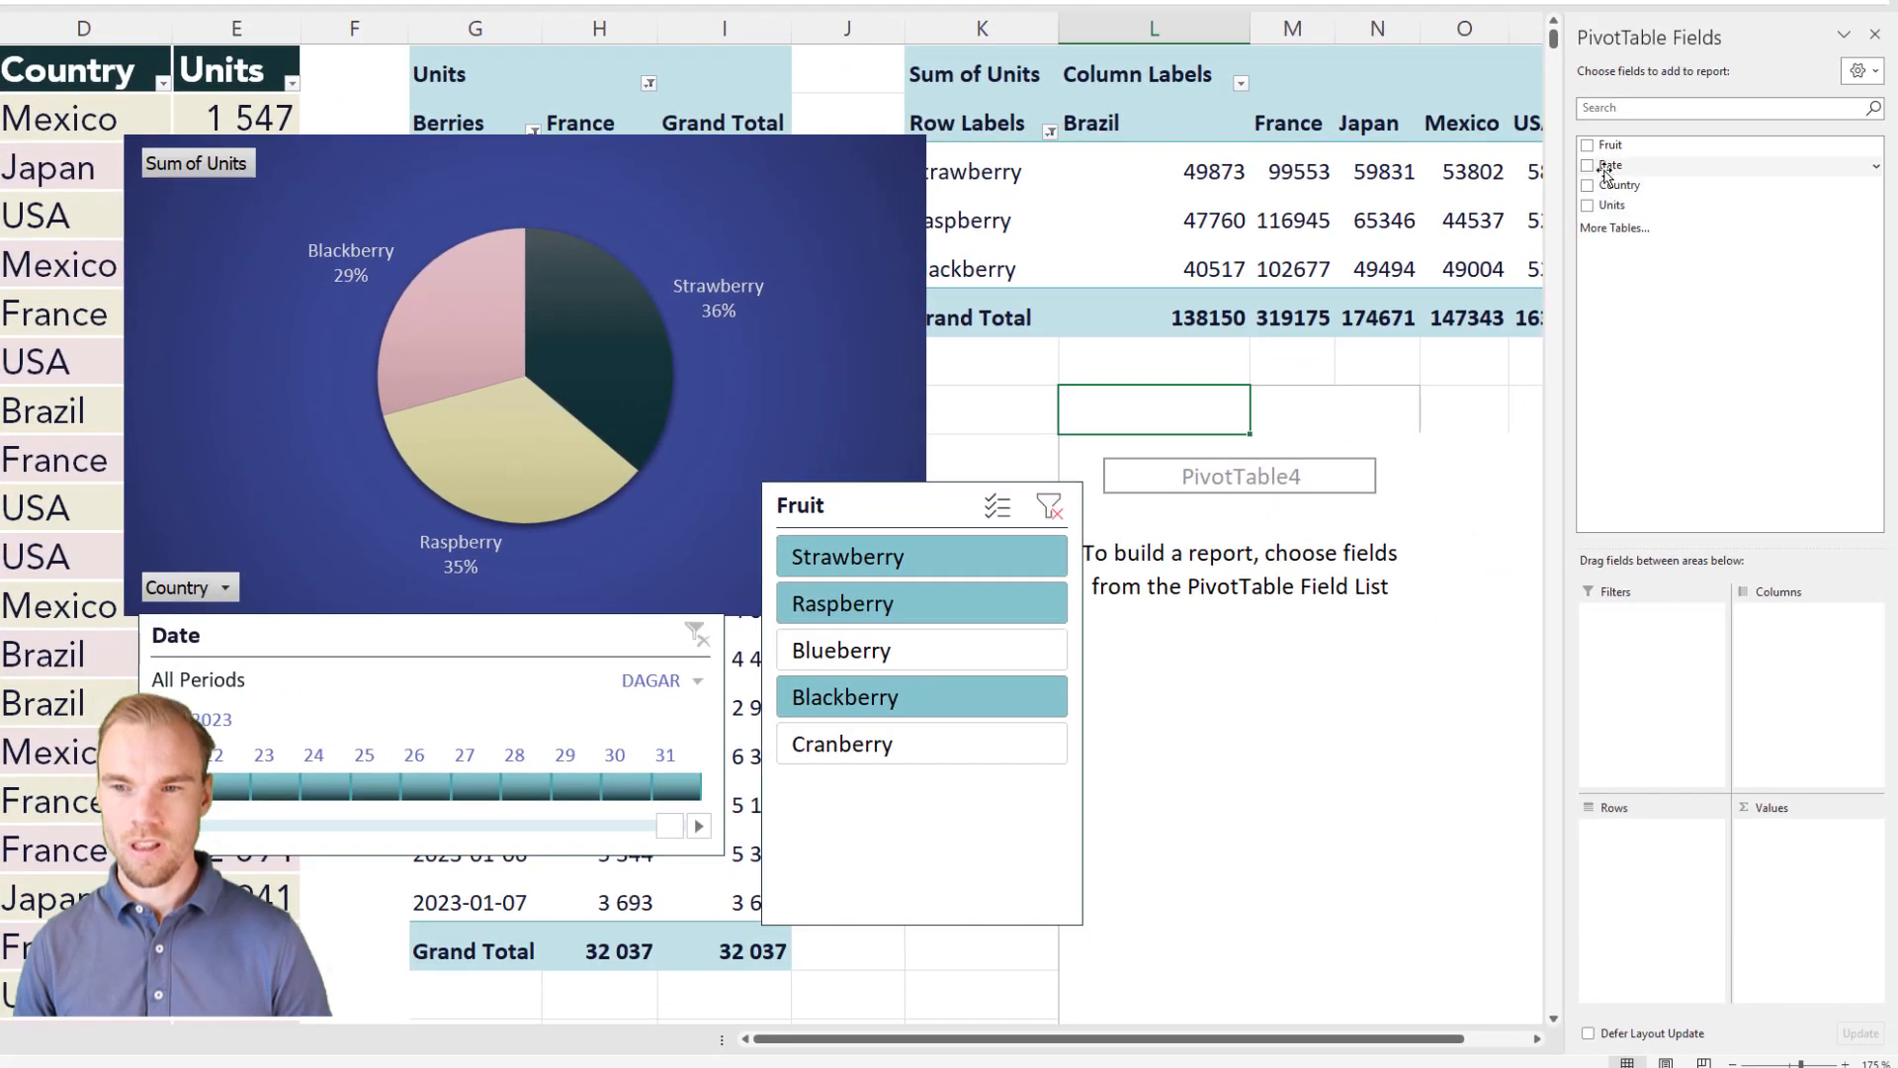
# Step: Add Fruit and Date as row fields and Units as the value field of the new PivotTable
pyautogui.moveTo(1636, 145); pyautogui.dragTo(1638, 840)
pyautogui.moveTo(1622, 165); pyautogui.dragTo(1645, 858)
pyautogui.moveTo(1612, 204); pyautogui.dragTo(1773, 860)
# Step: Format the new PivotTable's Date field with the custom number format ÅÅ-MM-DD
pyautogui.click(1686, 831)
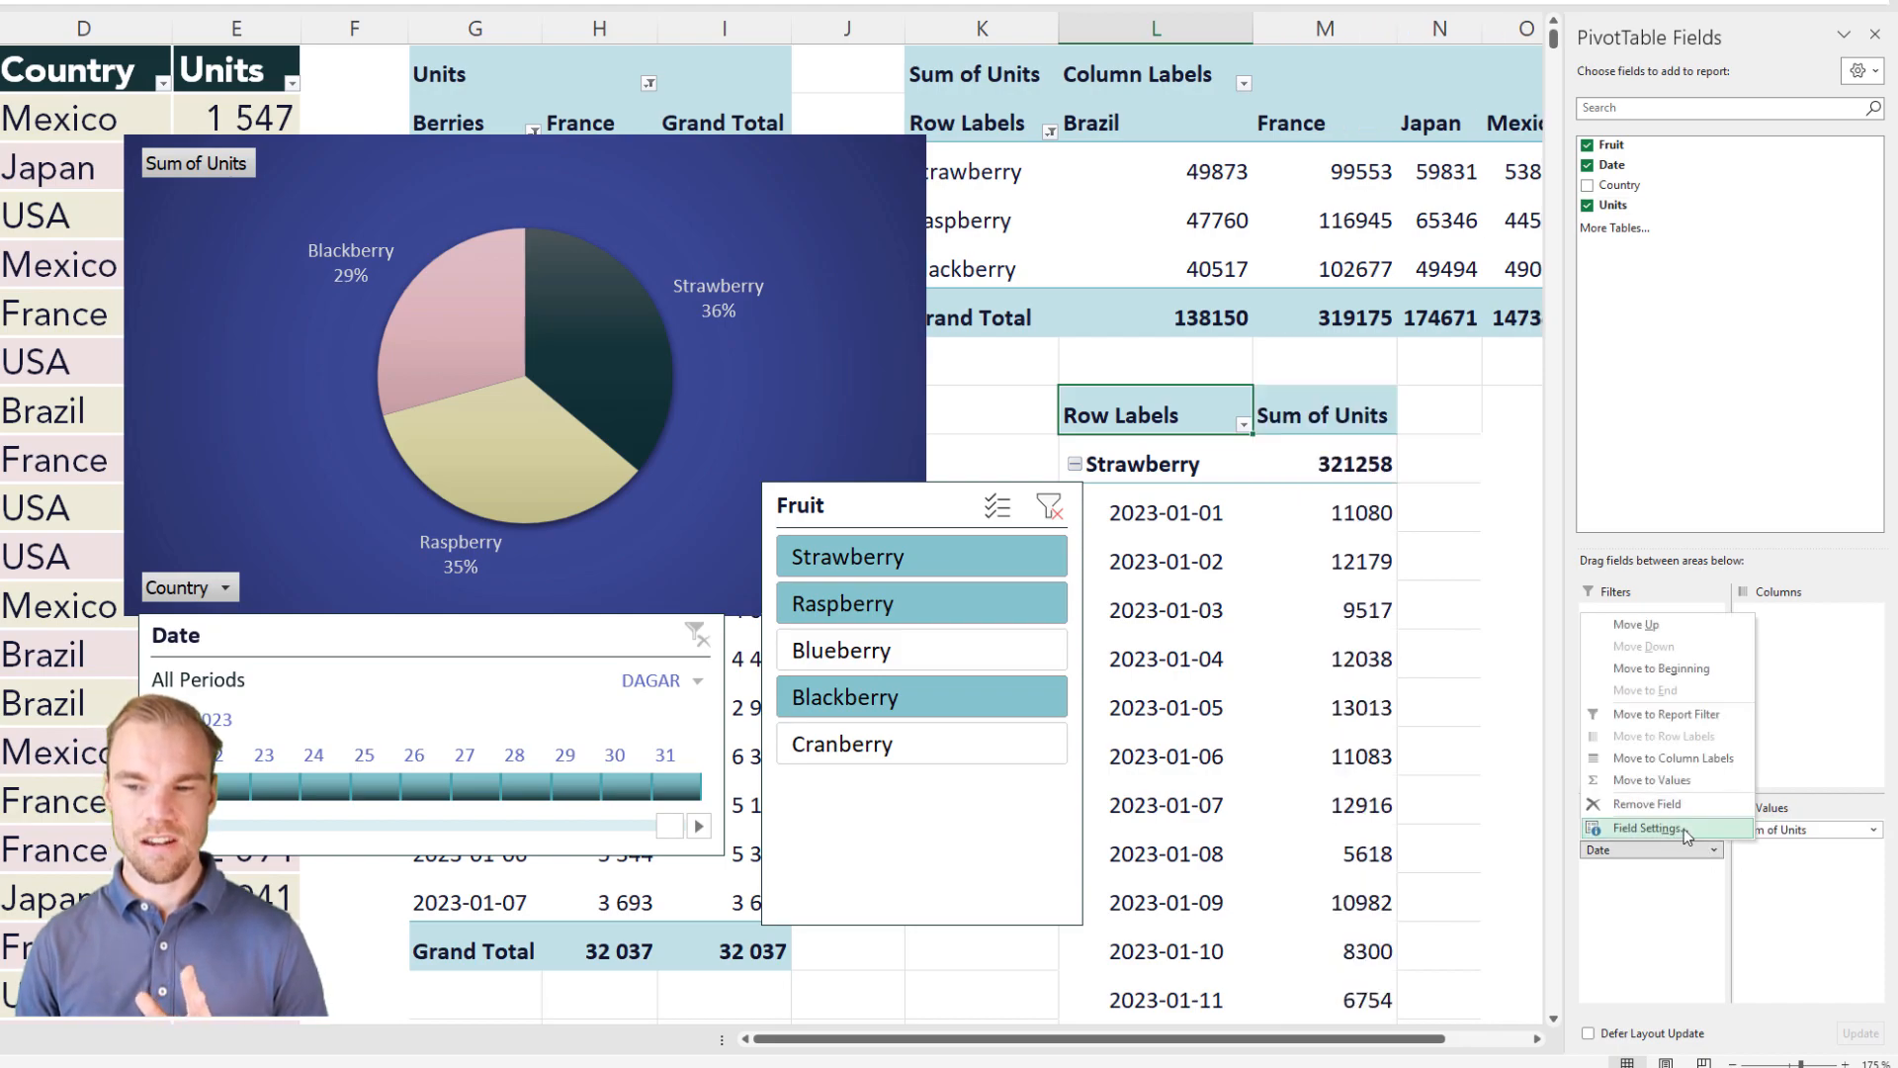
pyautogui.click(1647, 828)
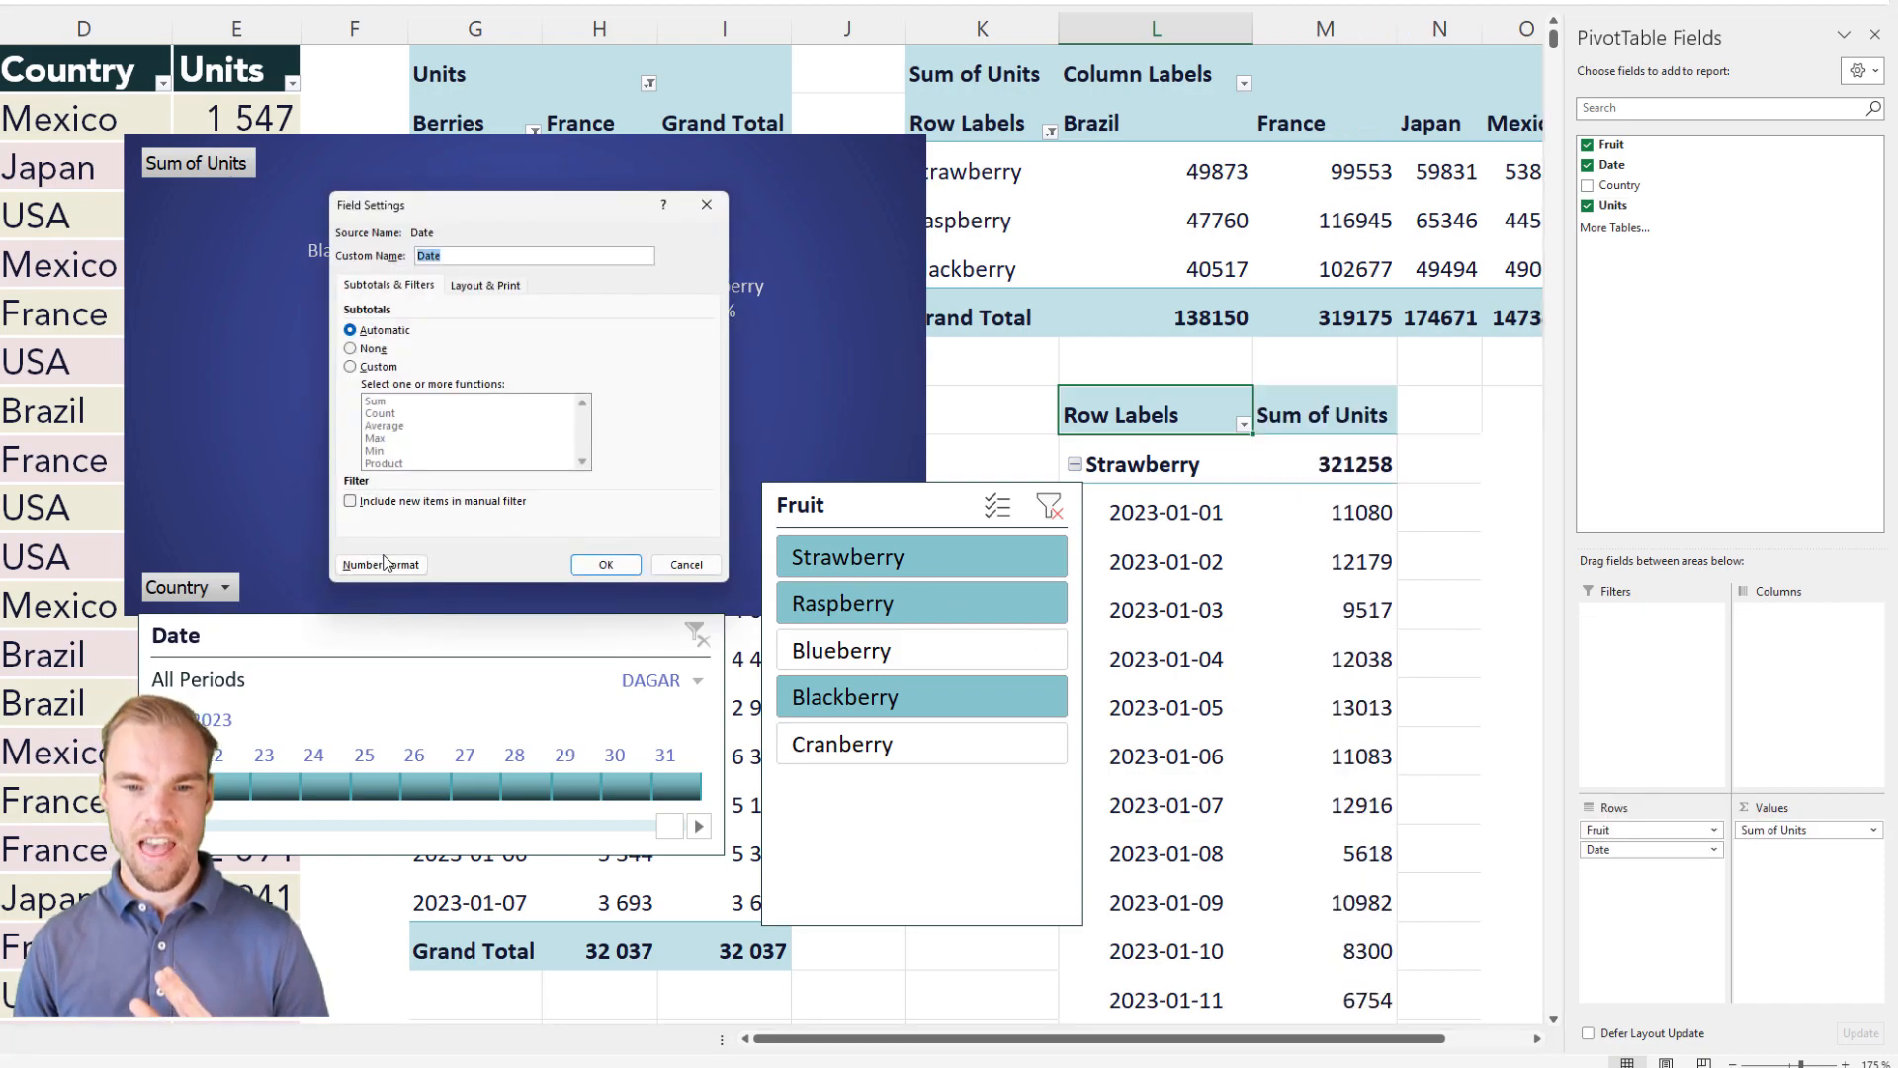
pyautogui.click(385, 564)
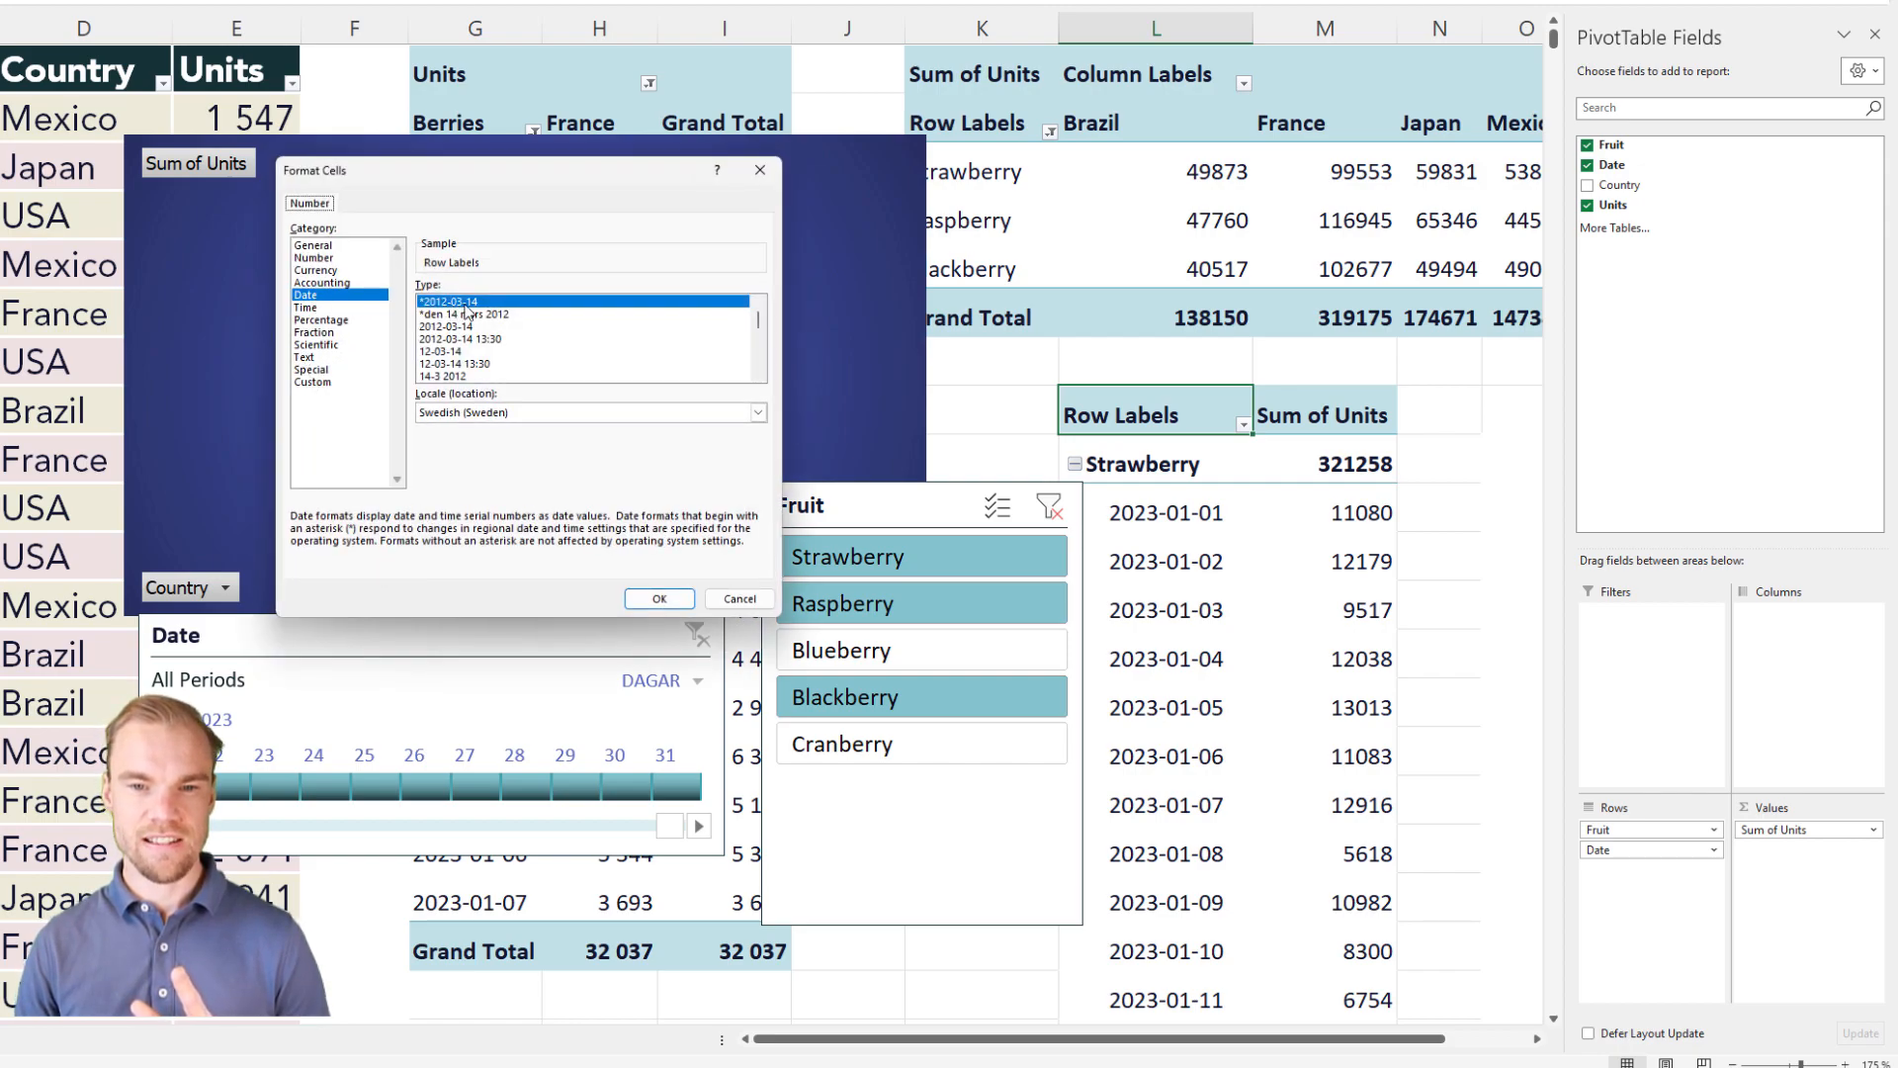
pyautogui.click(346, 384)
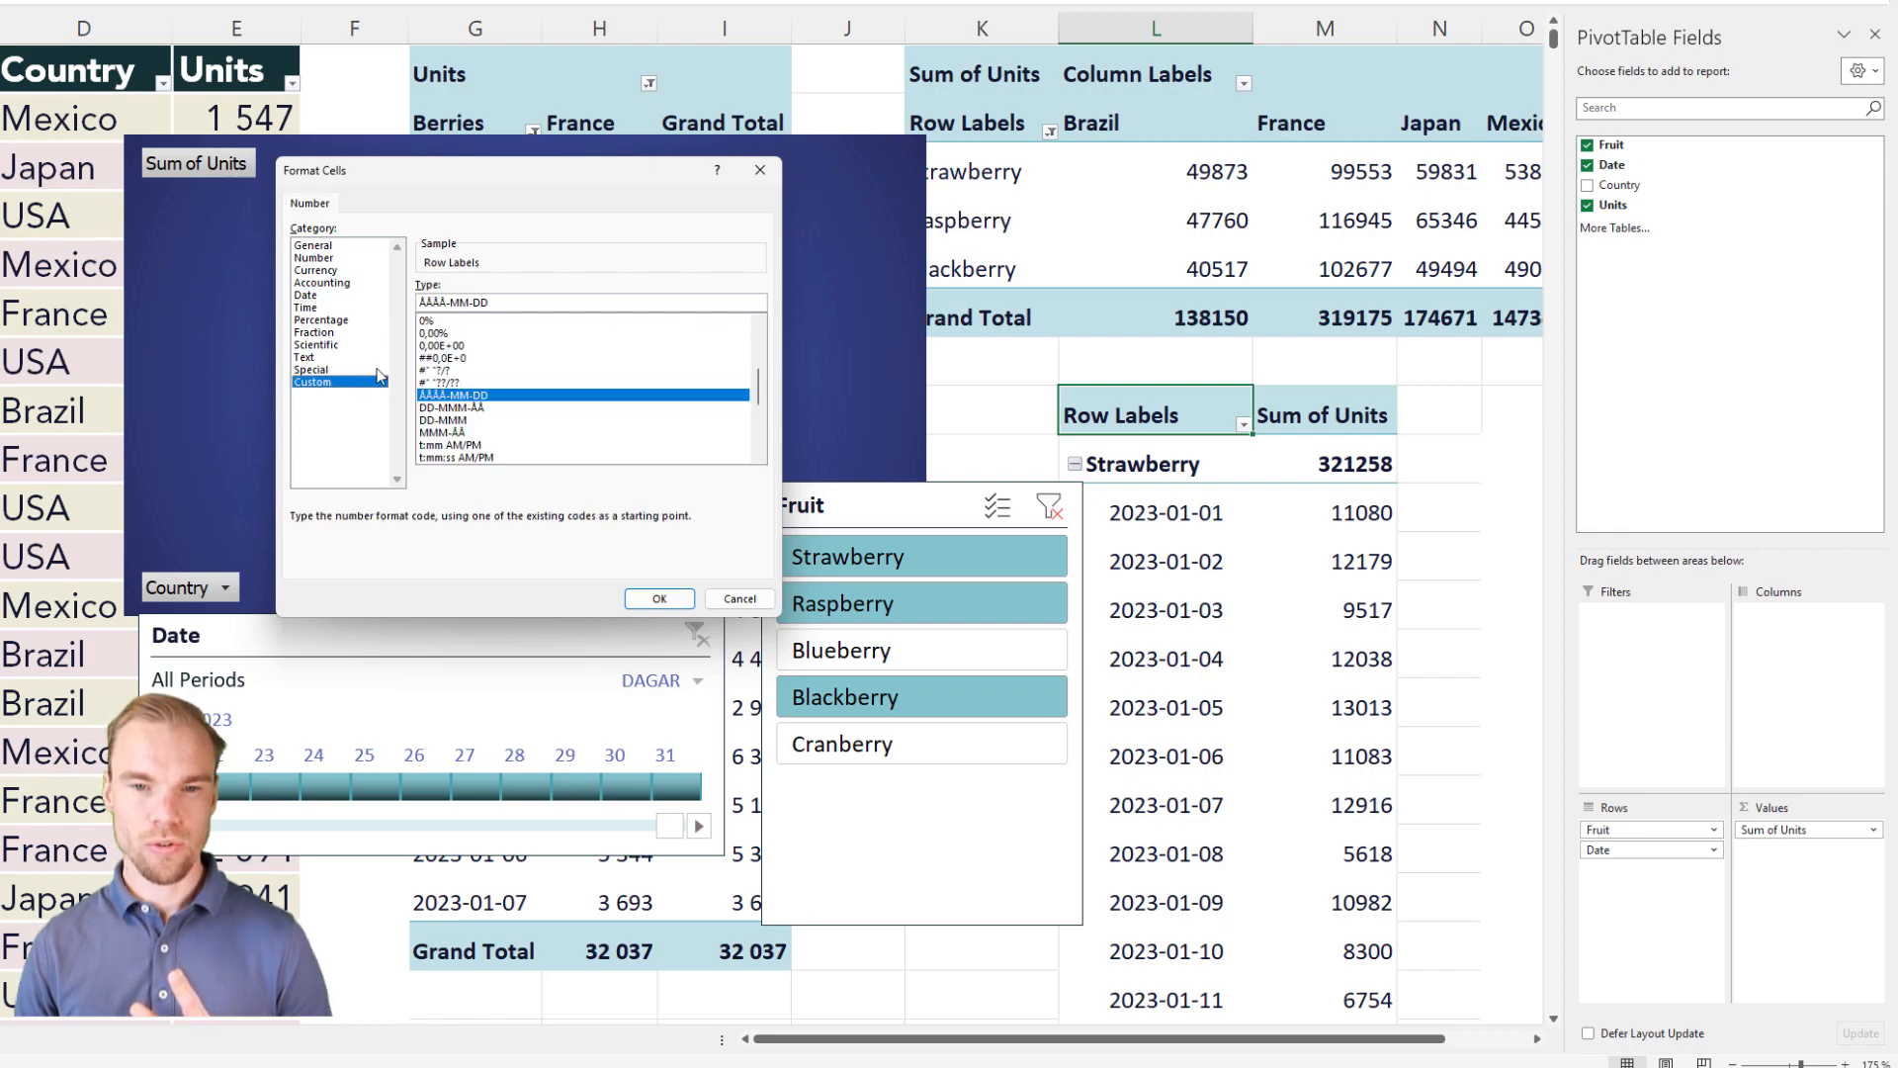
pyautogui.moveTo(409, 303); pyautogui.dragTo(440, 299)
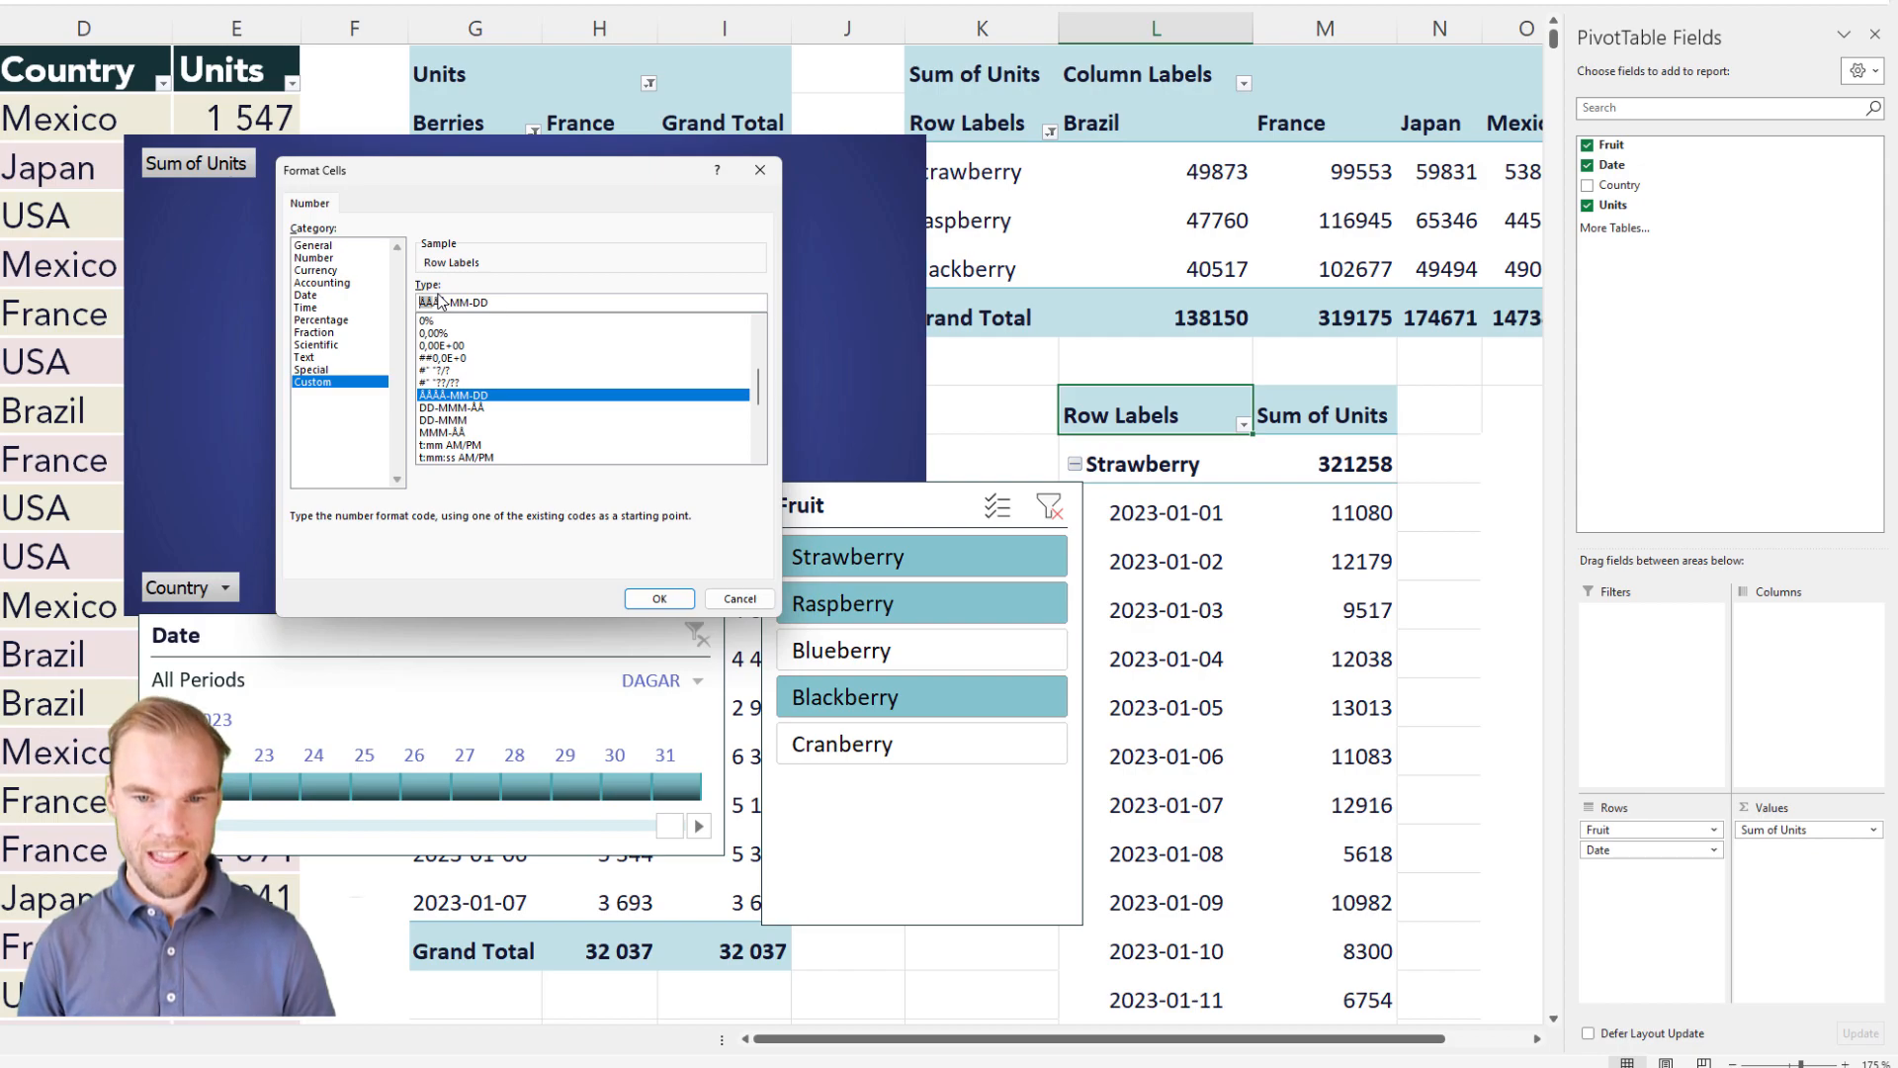
pyautogui.write('ÅÅ')
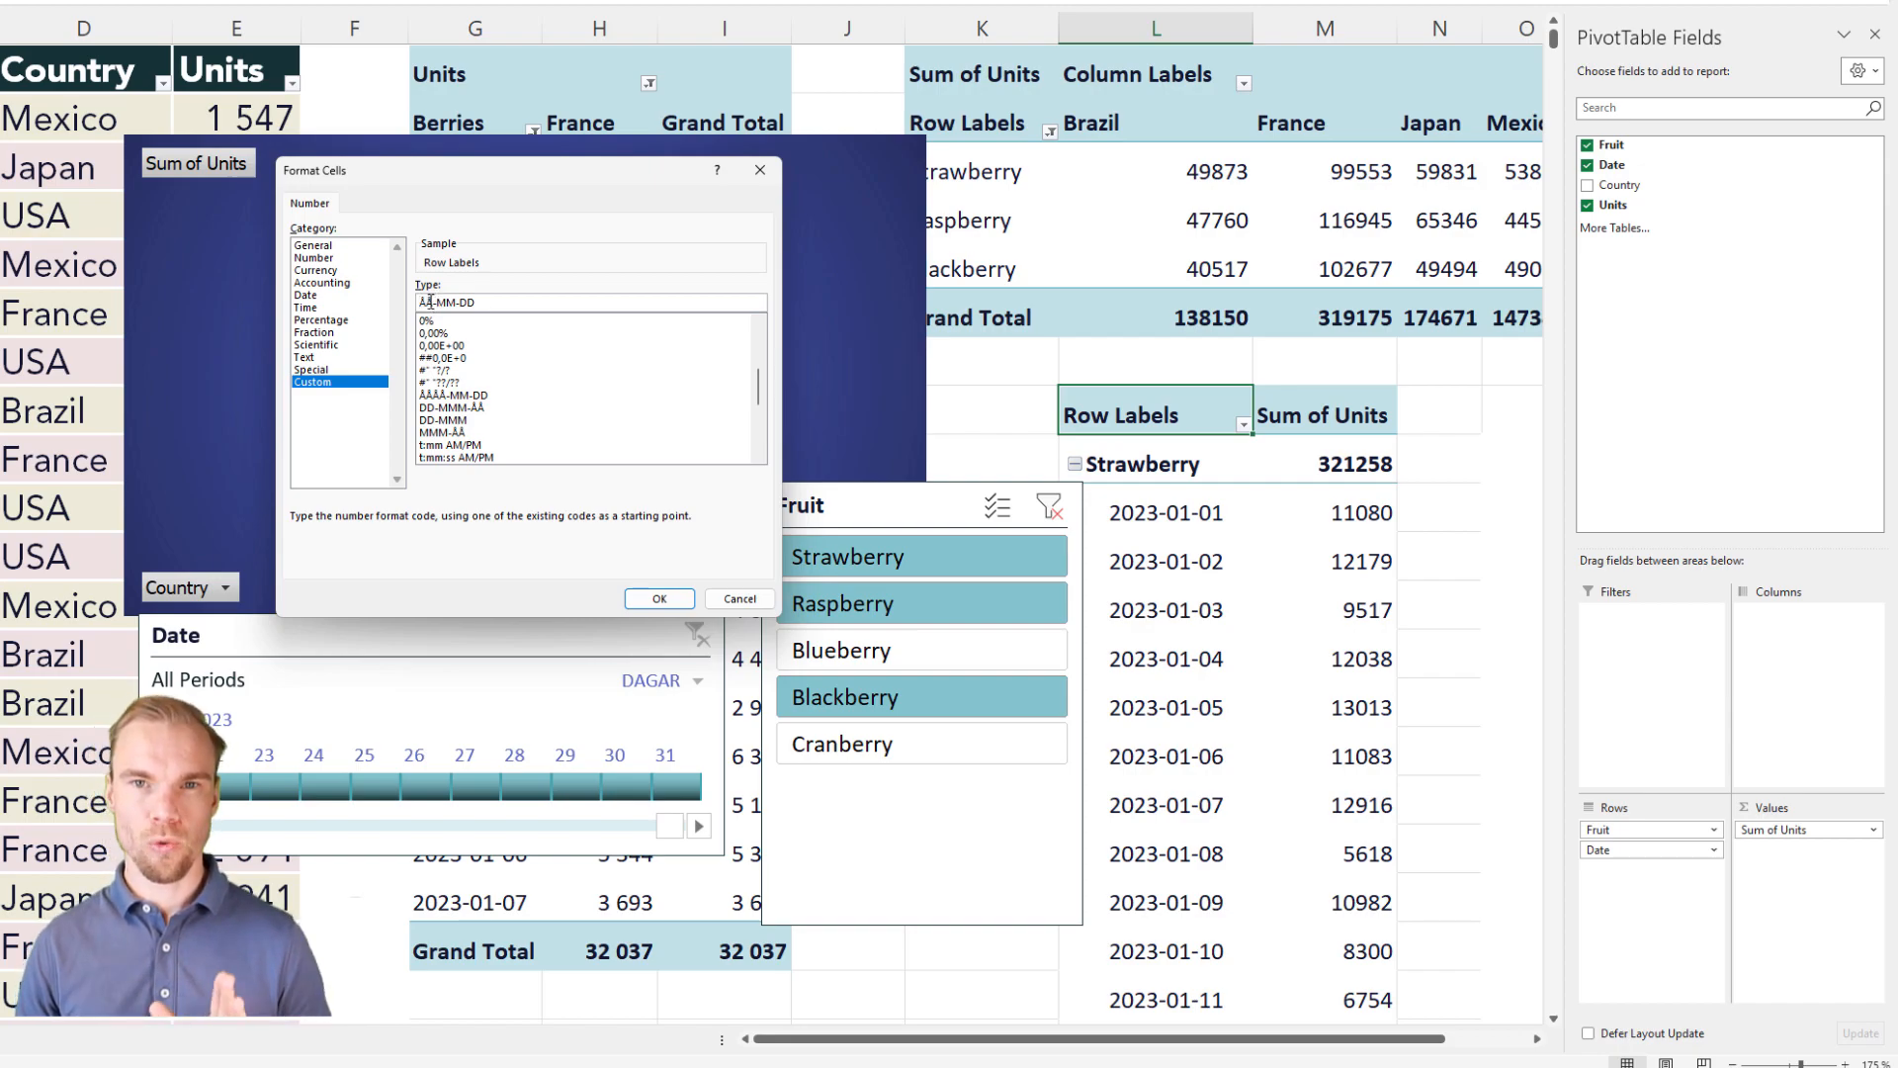
pyautogui.click(660, 600)
pyautogui.click(605, 565)
# Step: Insert a Line PivotChart based on the new fruit-by-date PivotTable
pyautogui.click(1130, 493)
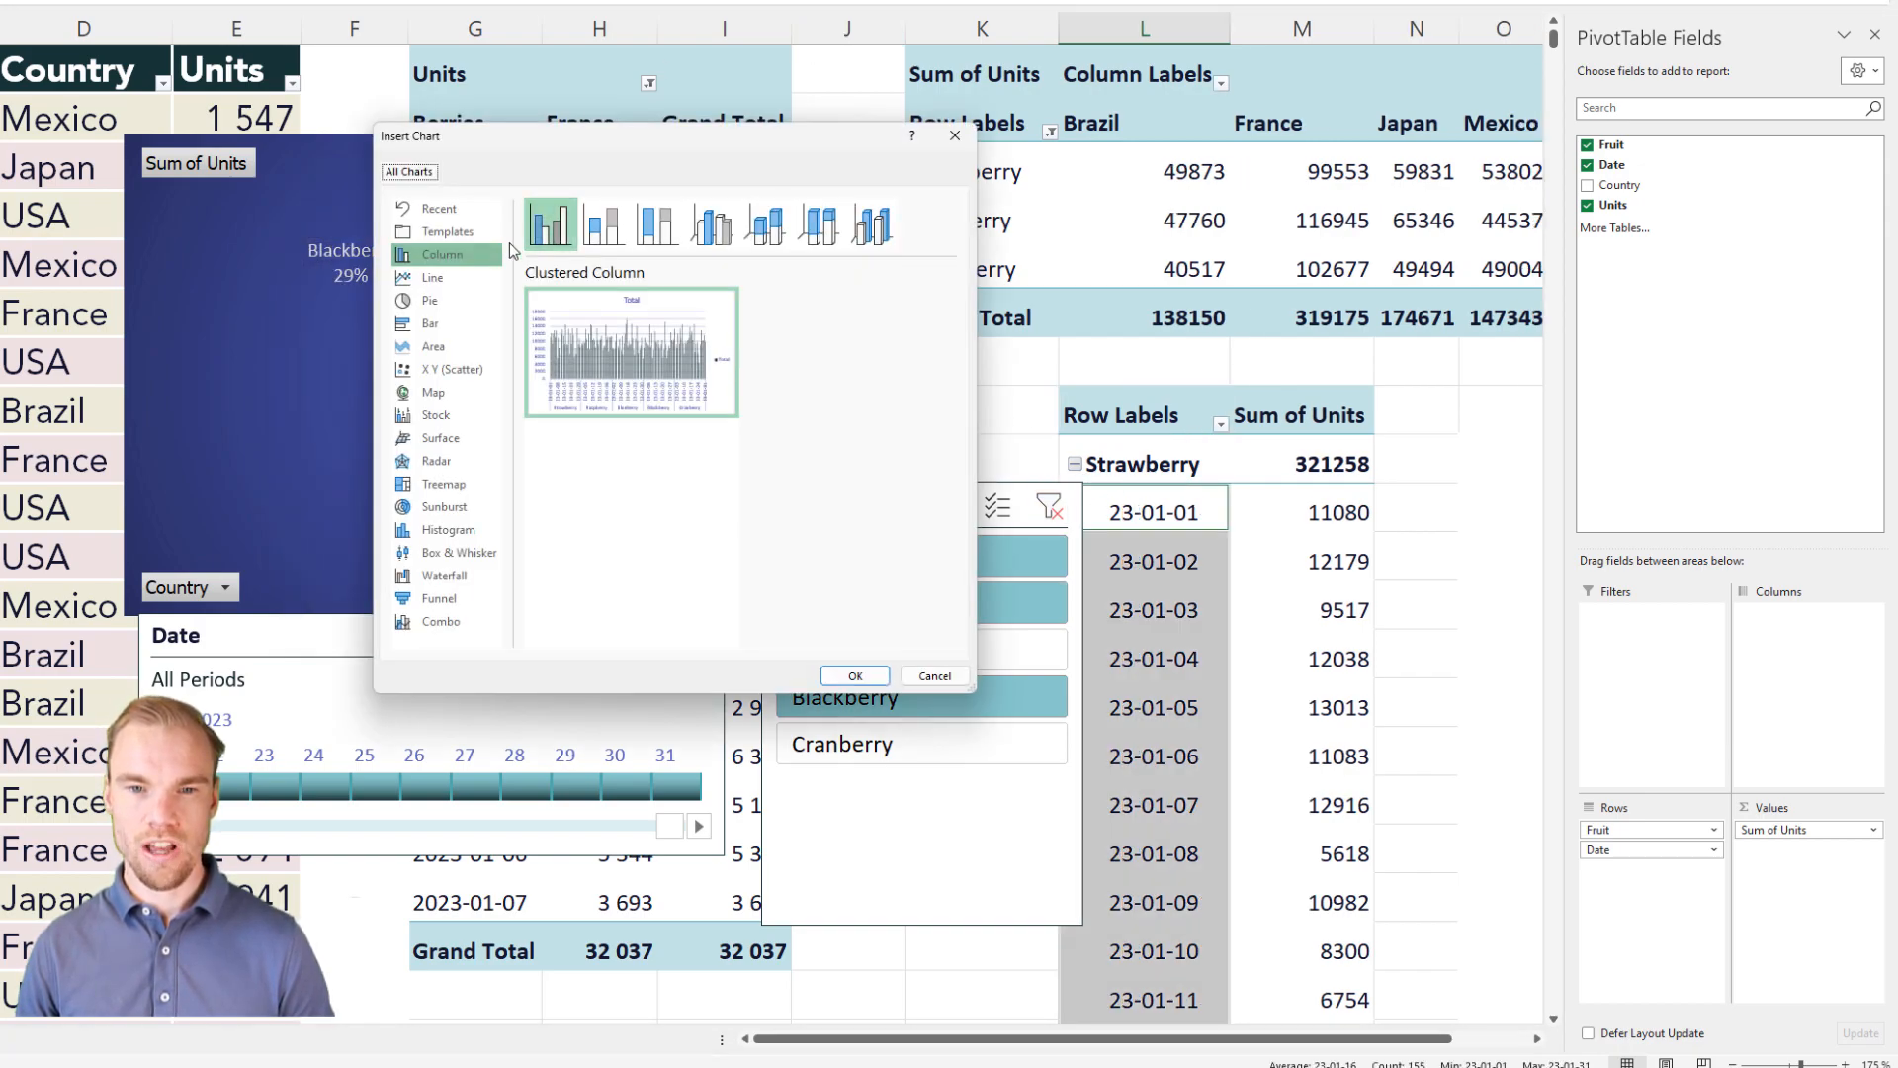
pyautogui.click(436, 278)
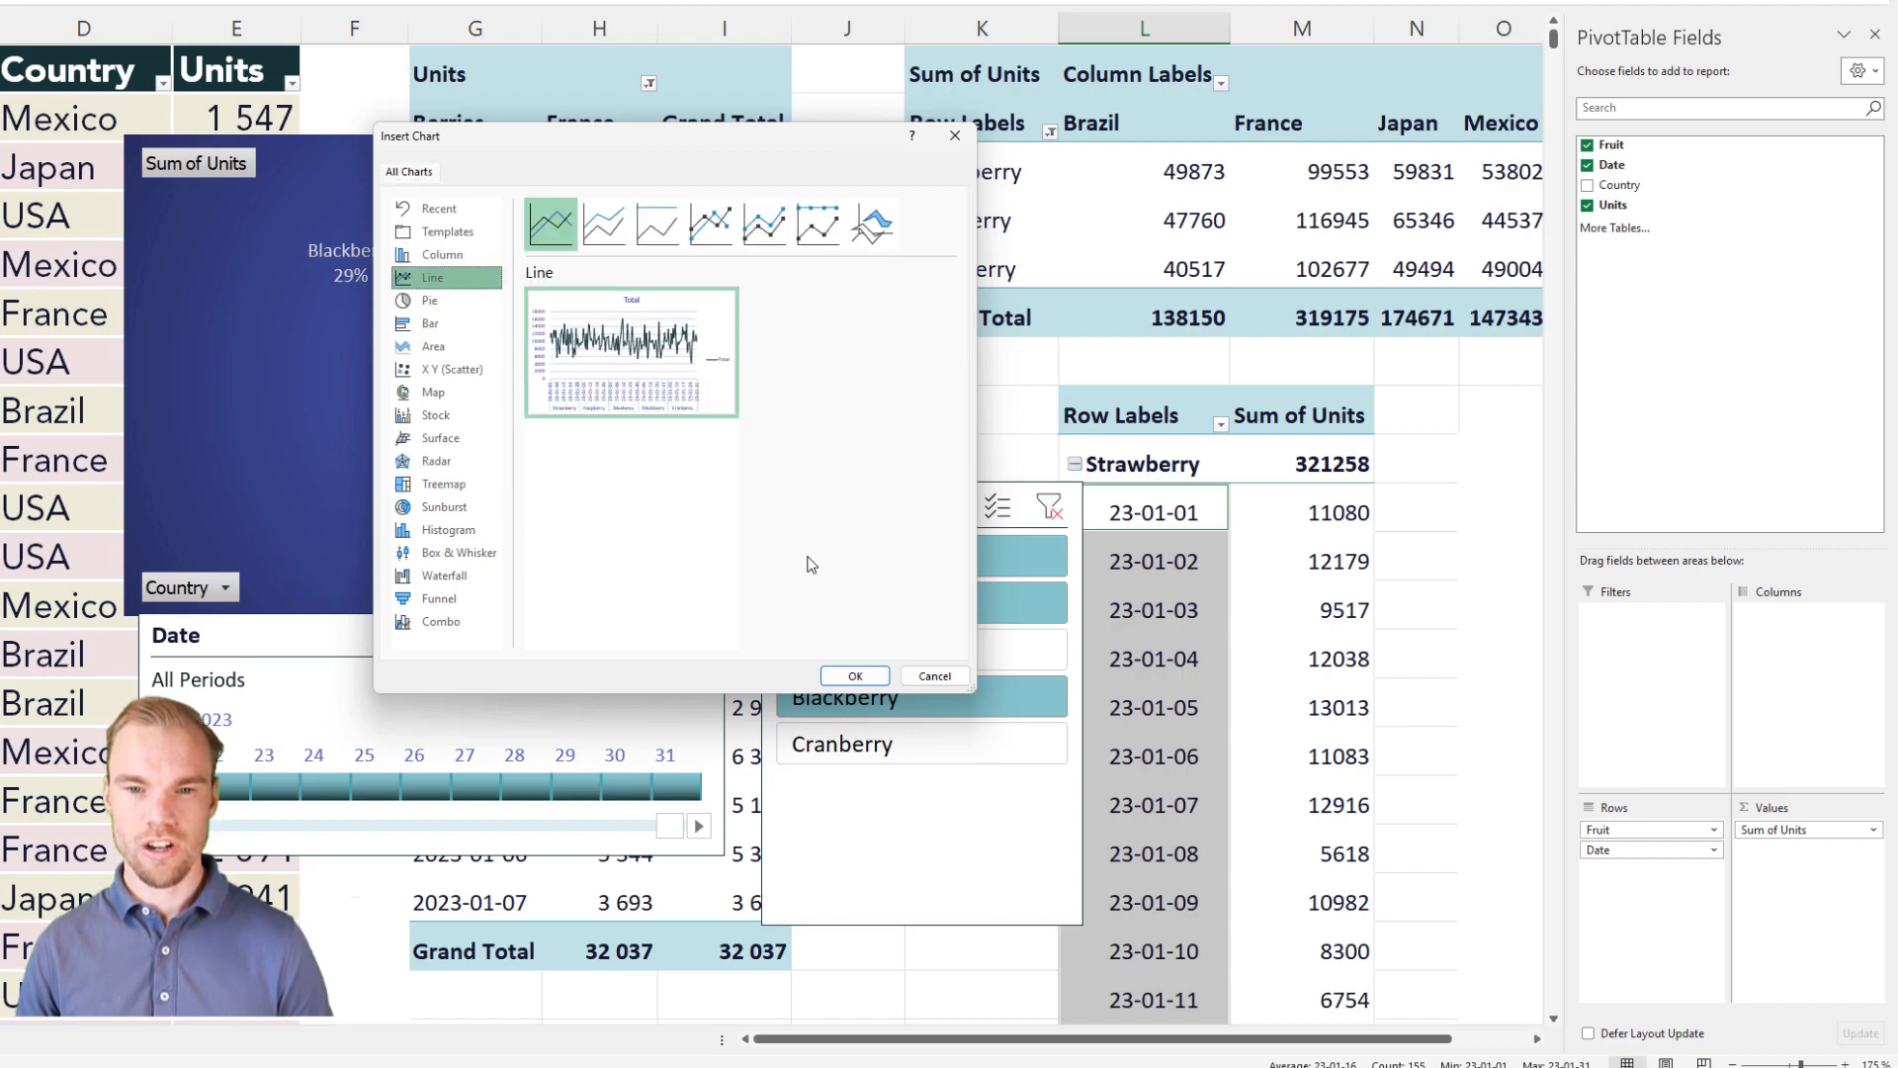
pyautogui.click(871, 681)
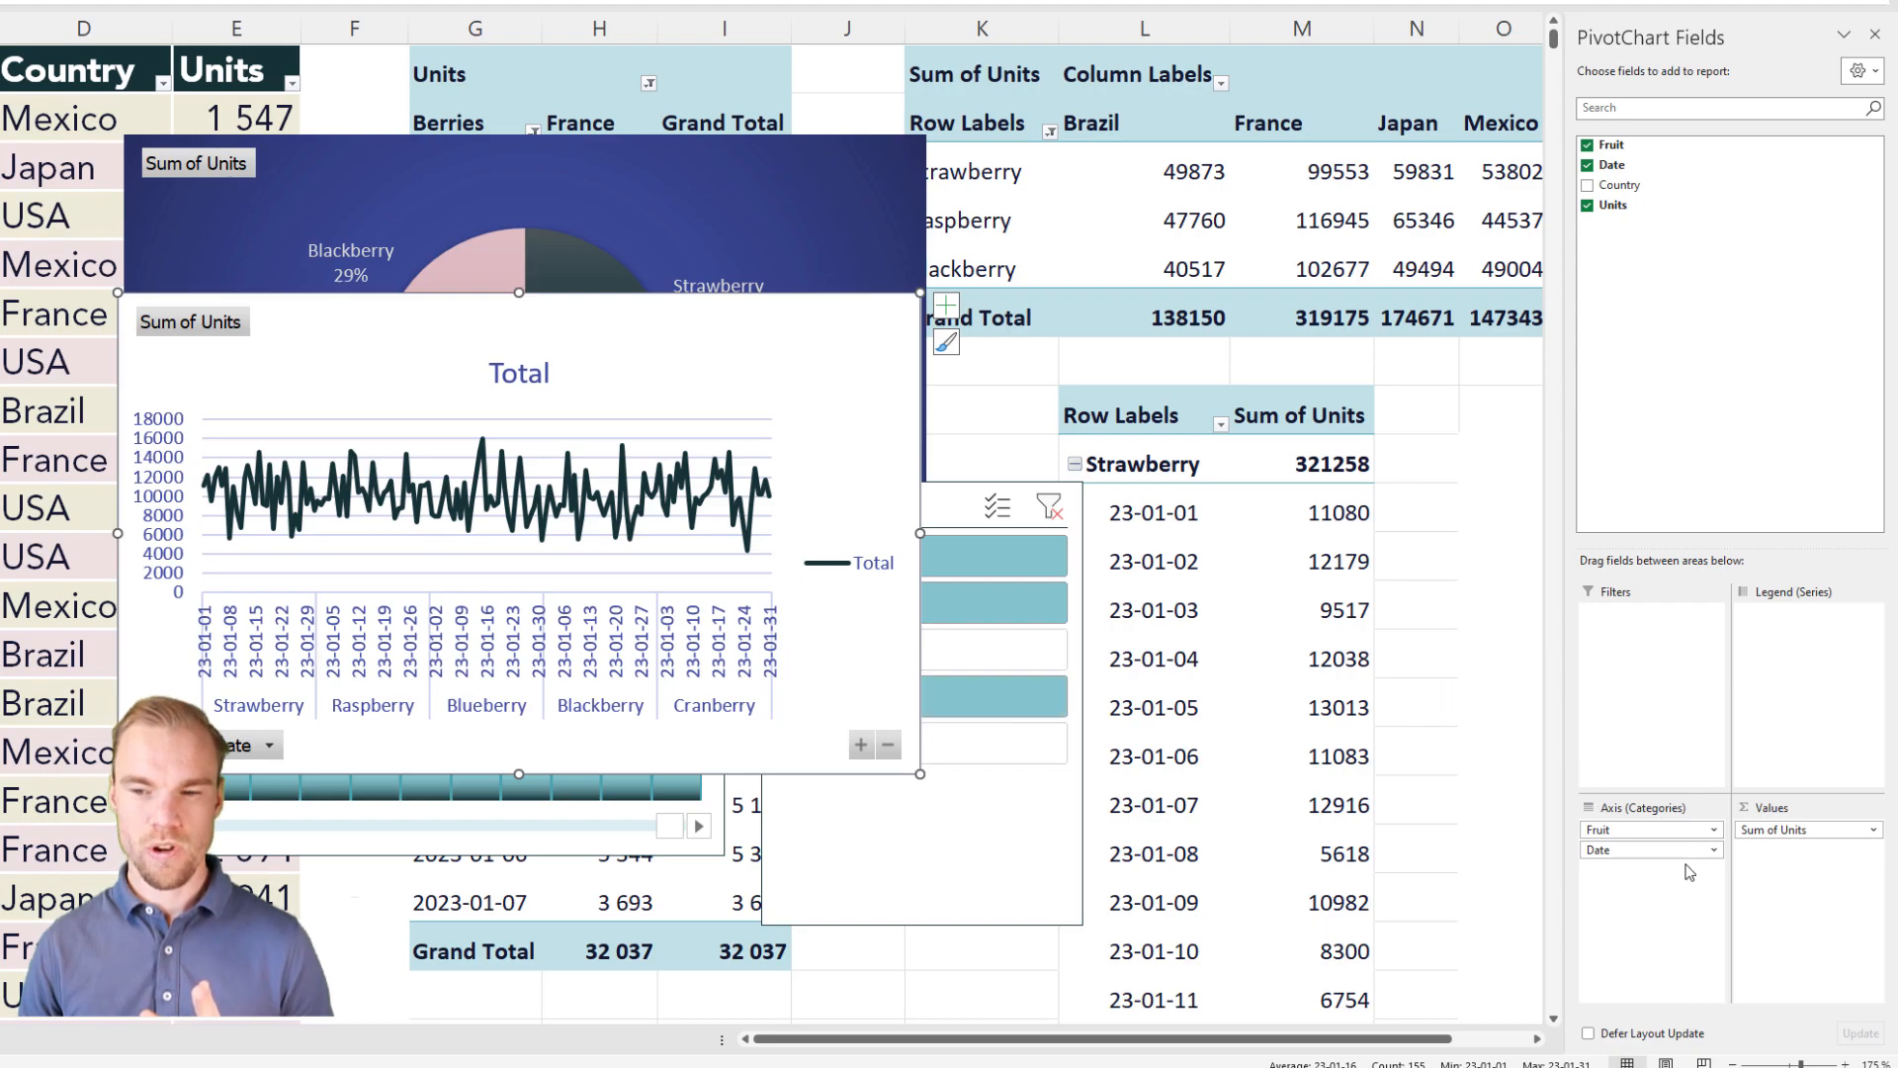
# Step: Keep Date as the line chart's axis field, make Fruit its legend field, and place the chart over the pie PivotChart
pyautogui.moveTo(1686, 852); pyautogui.dragTo(1680, 831)
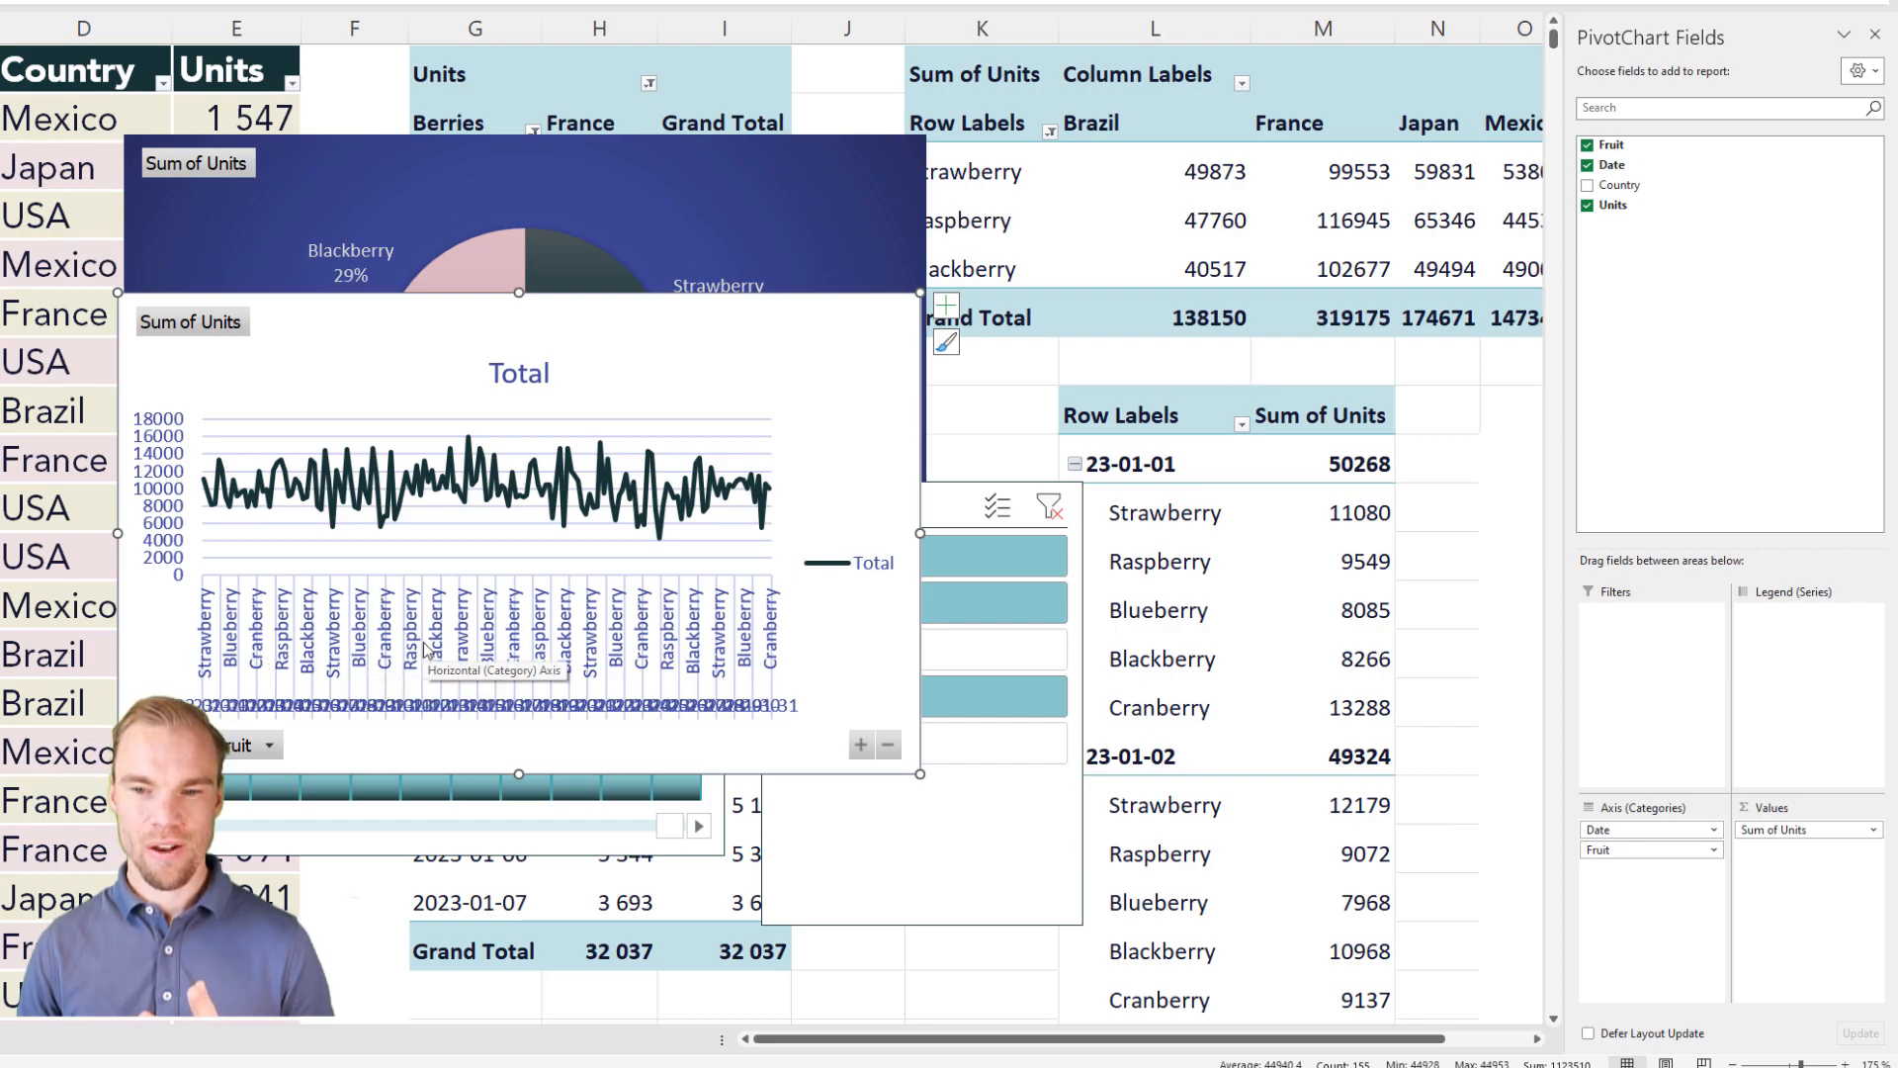
pyautogui.moveTo(1681, 850); pyautogui.dragTo(1778, 695)
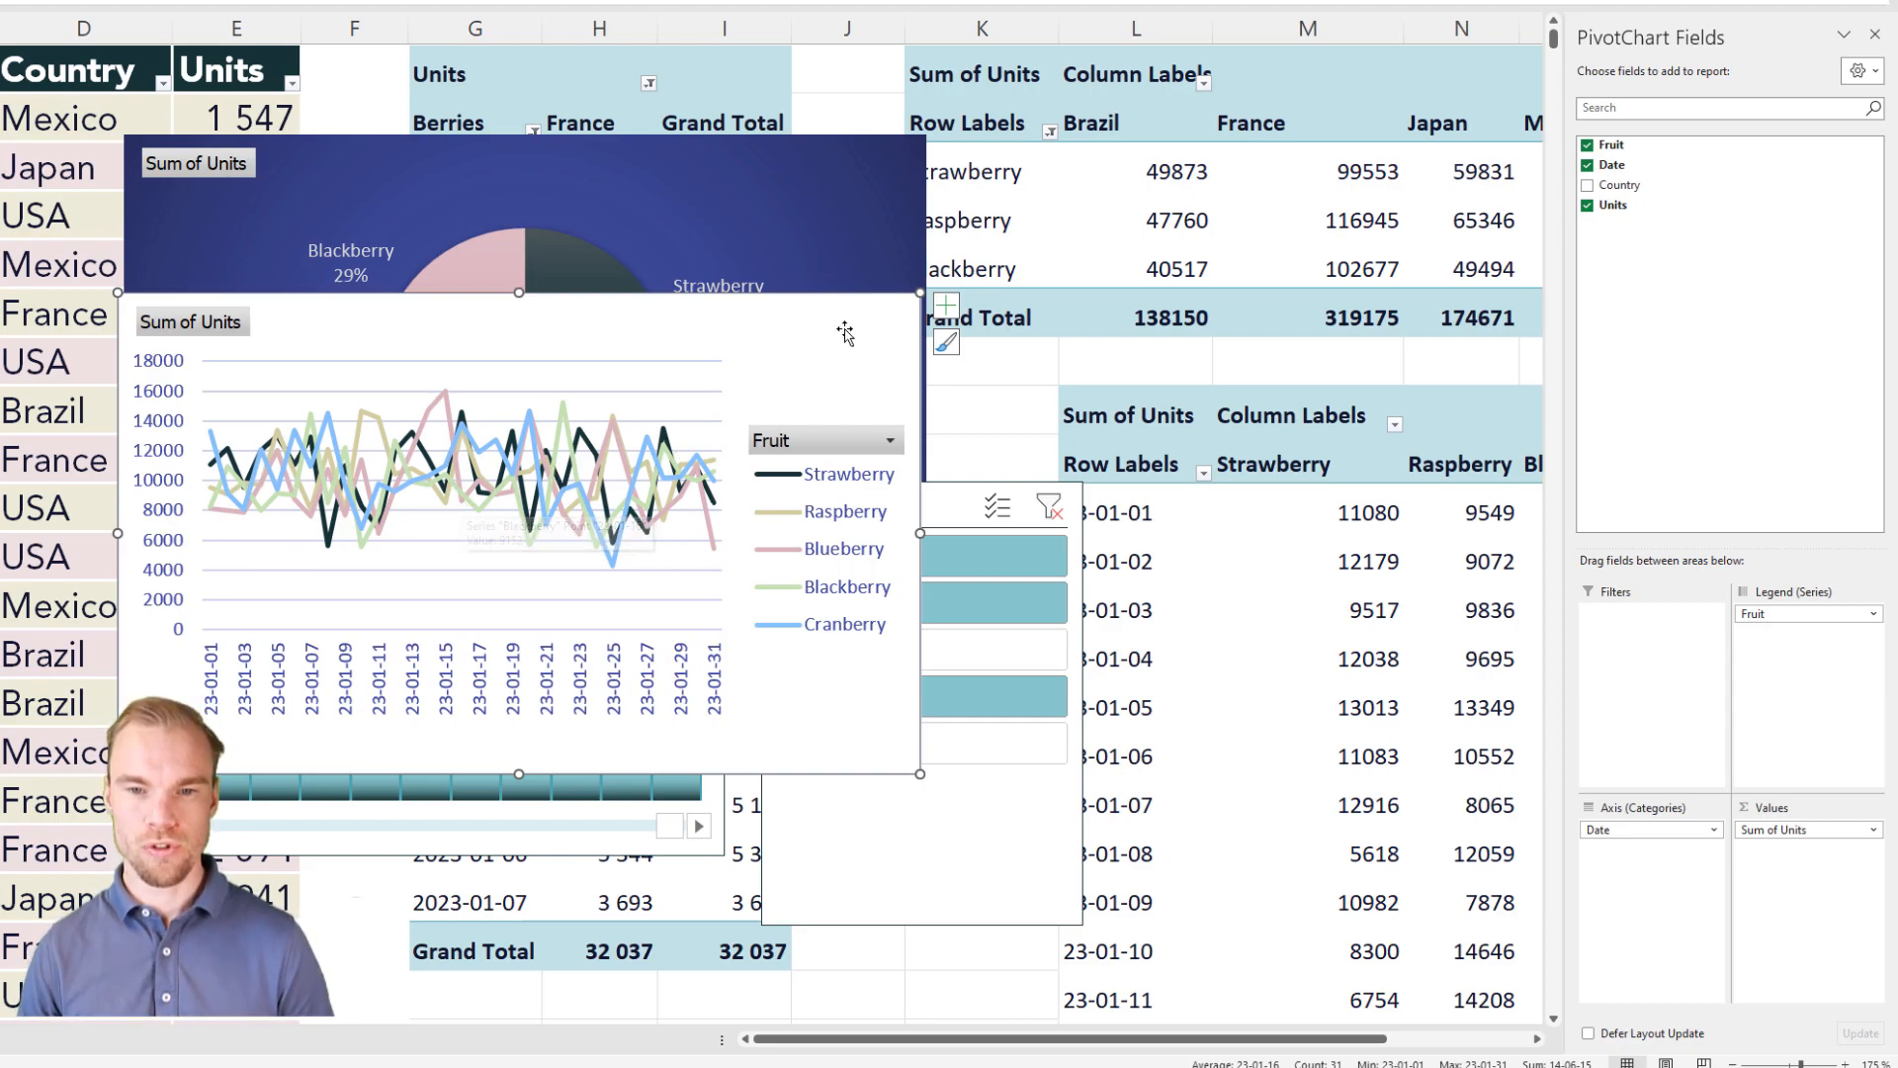
pyautogui.moveTo(836, 309); pyautogui.dragTo(830, 149)
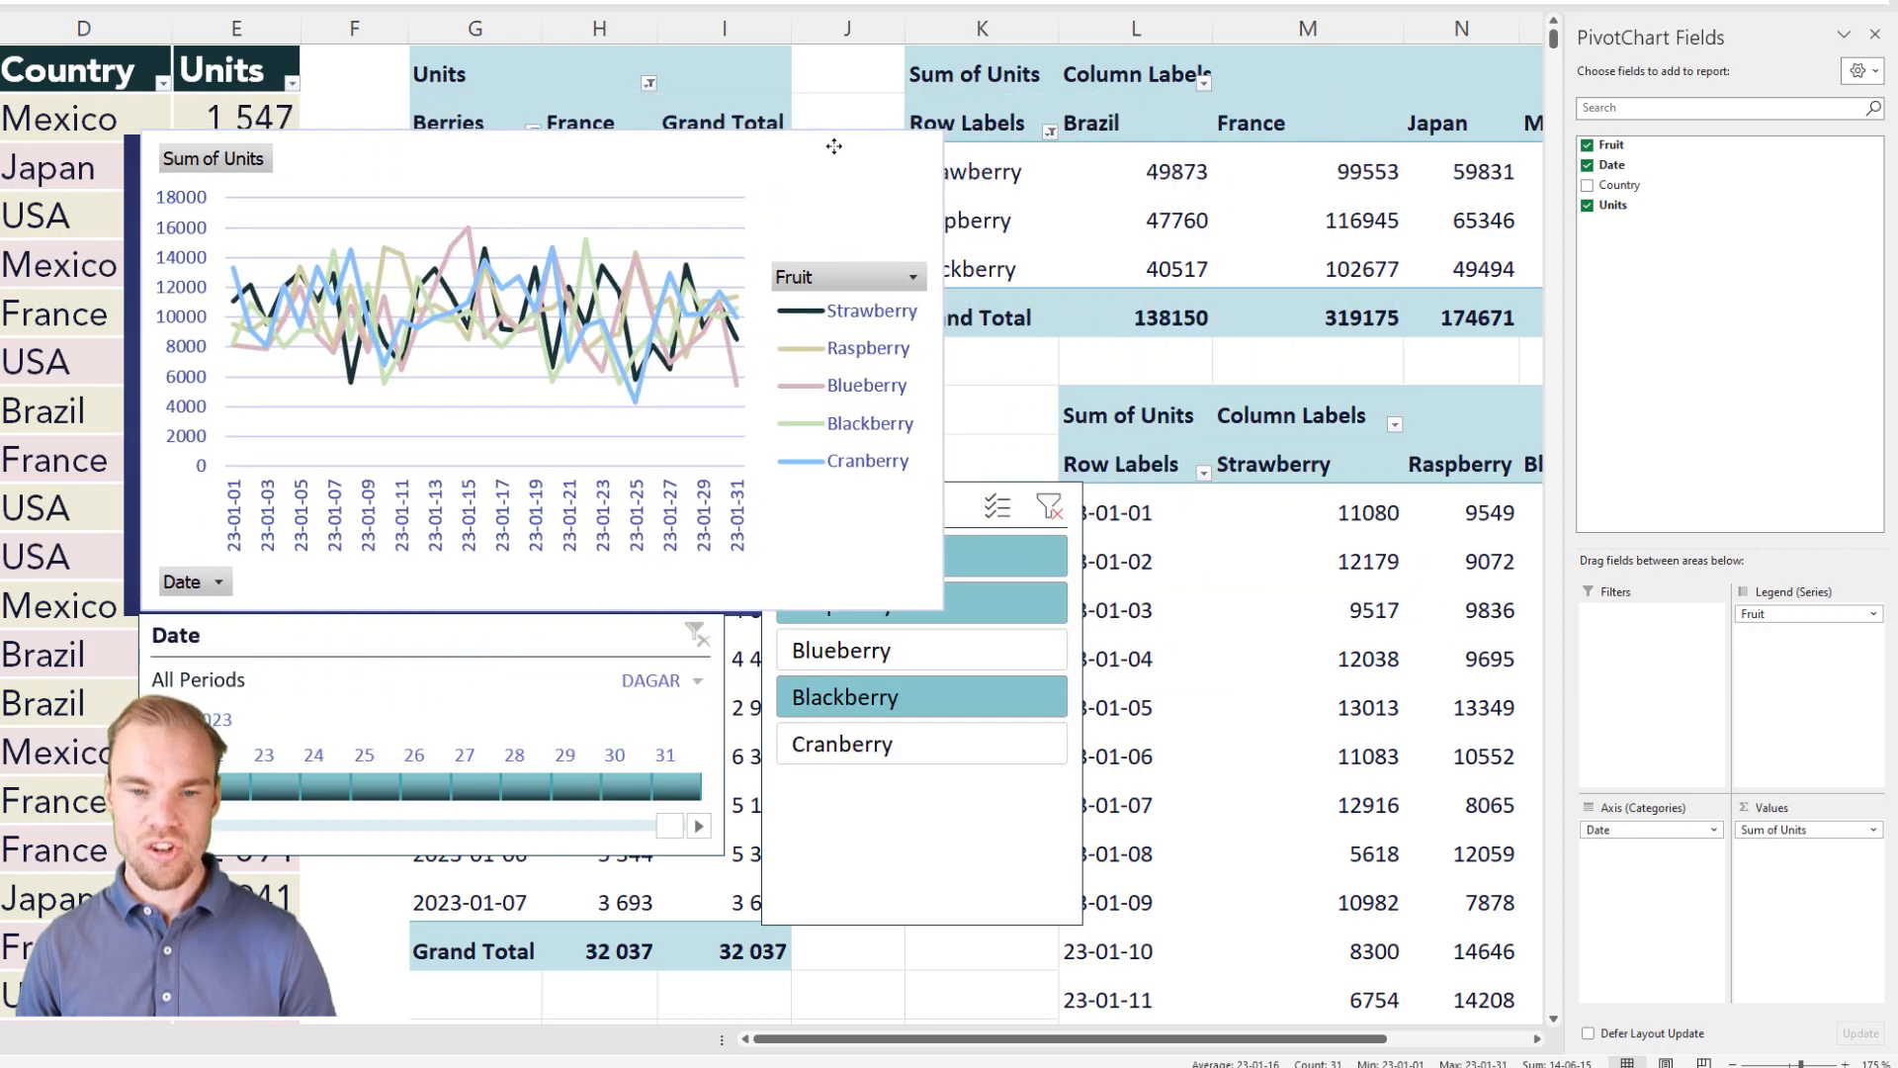
# Step: Review which PivotTables the Date timeline is connected to
pyautogui.click(454, 631)
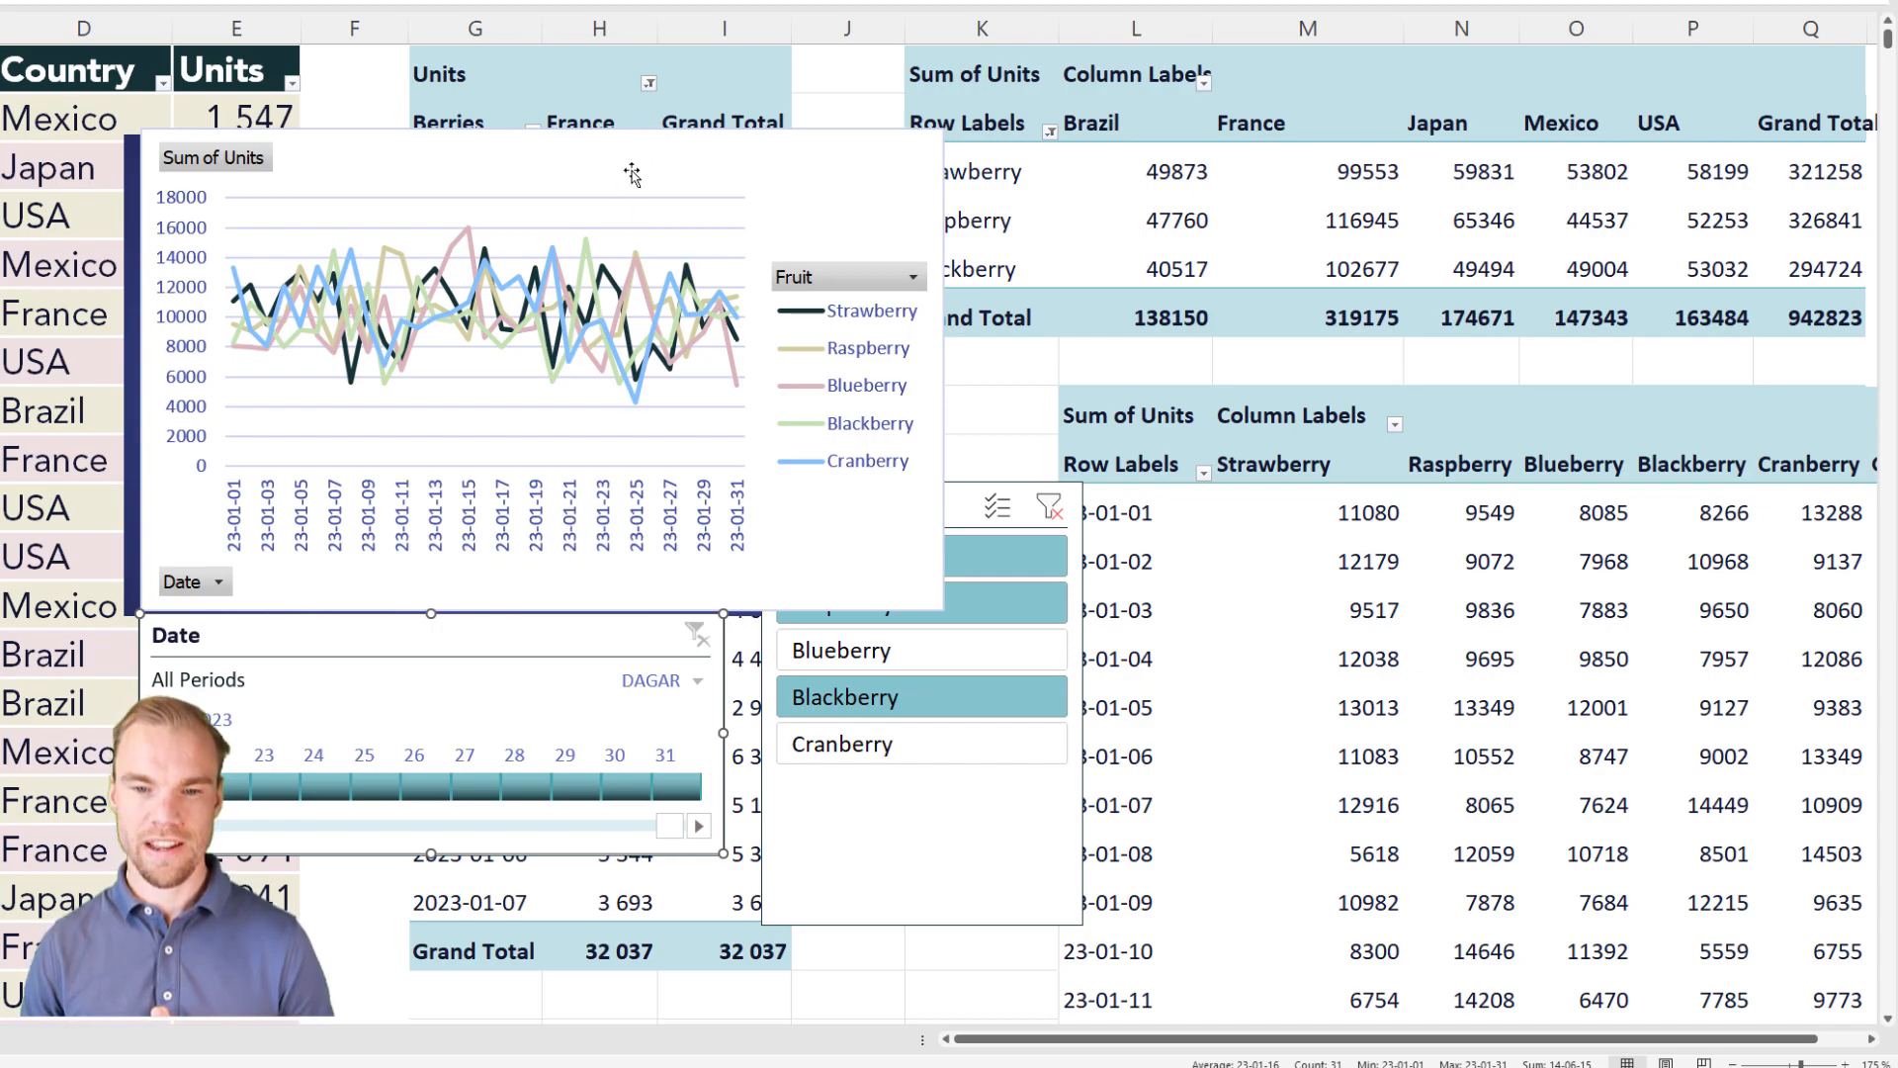
pyautogui.rightClick(510, 628)
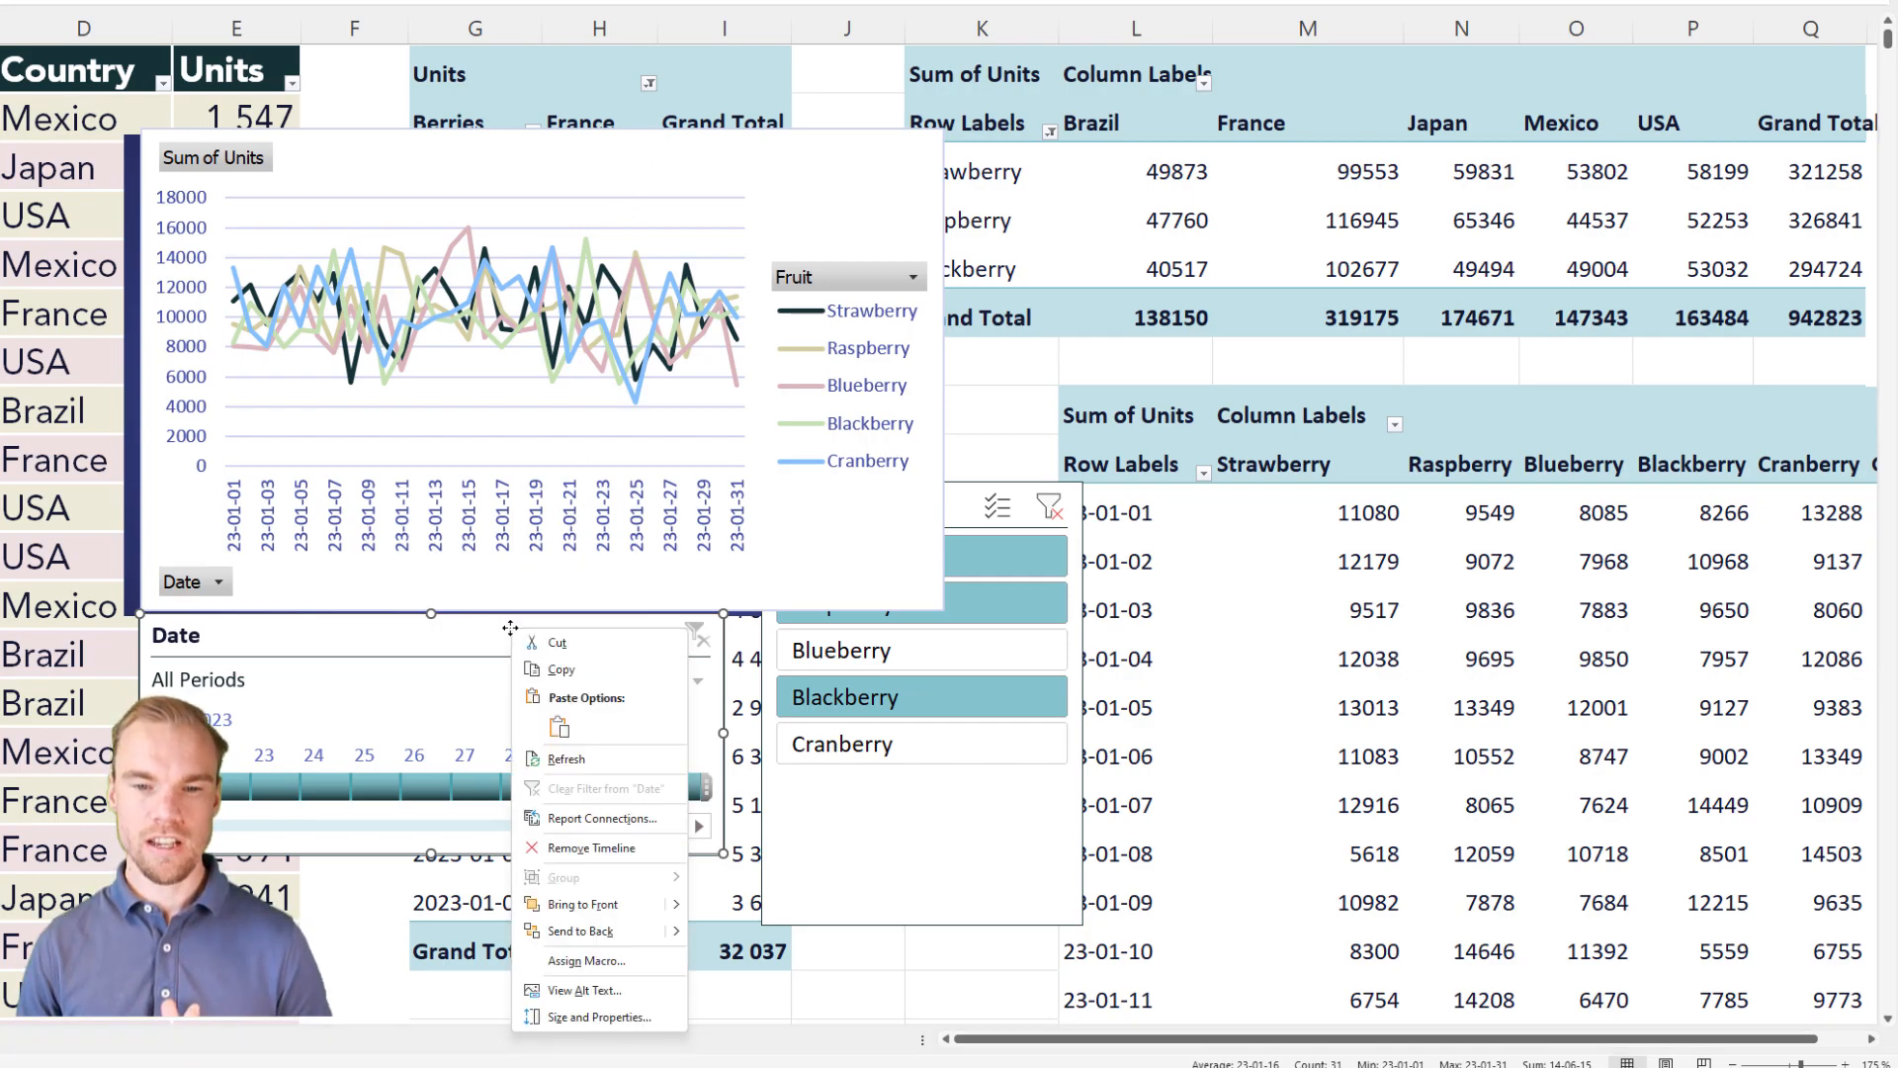
pyautogui.click(600, 819)
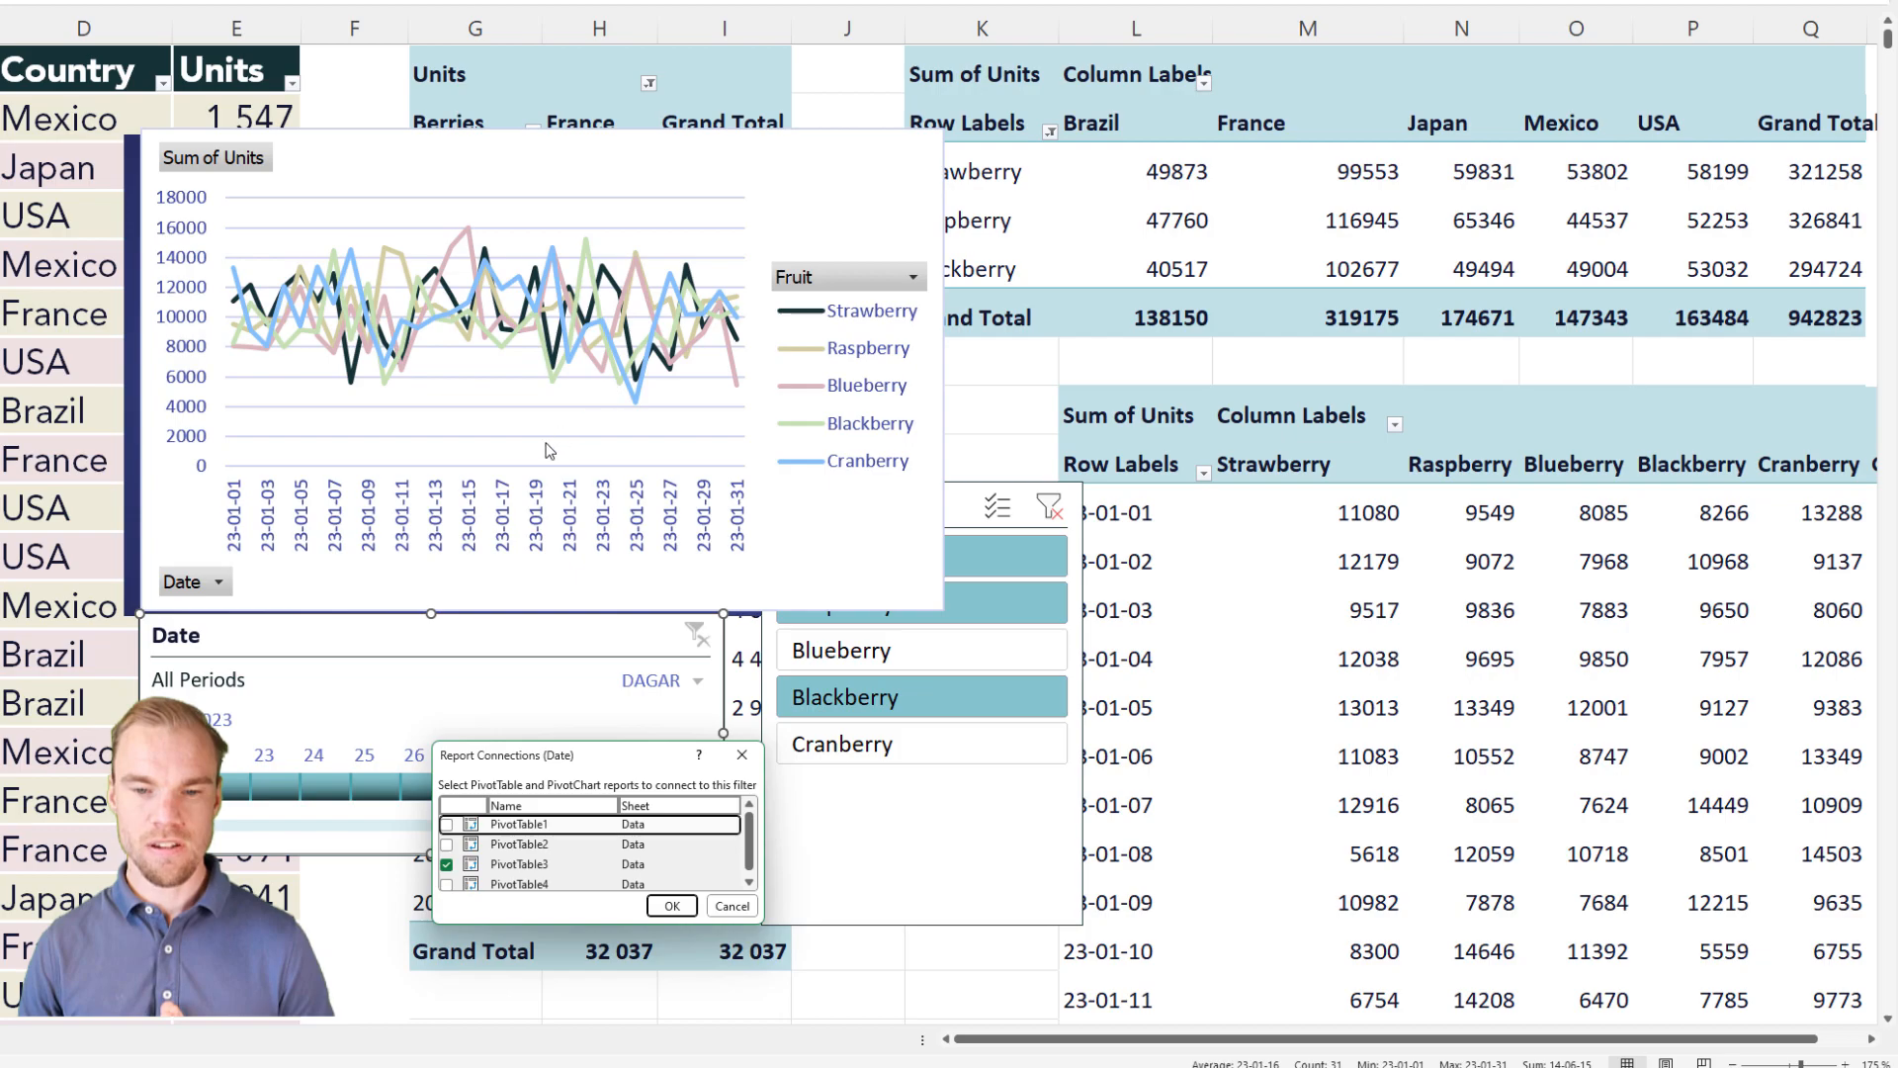
pyautogui.scroll(-1, 610, 865)
pyautogui.scroll(1, 583, 852)
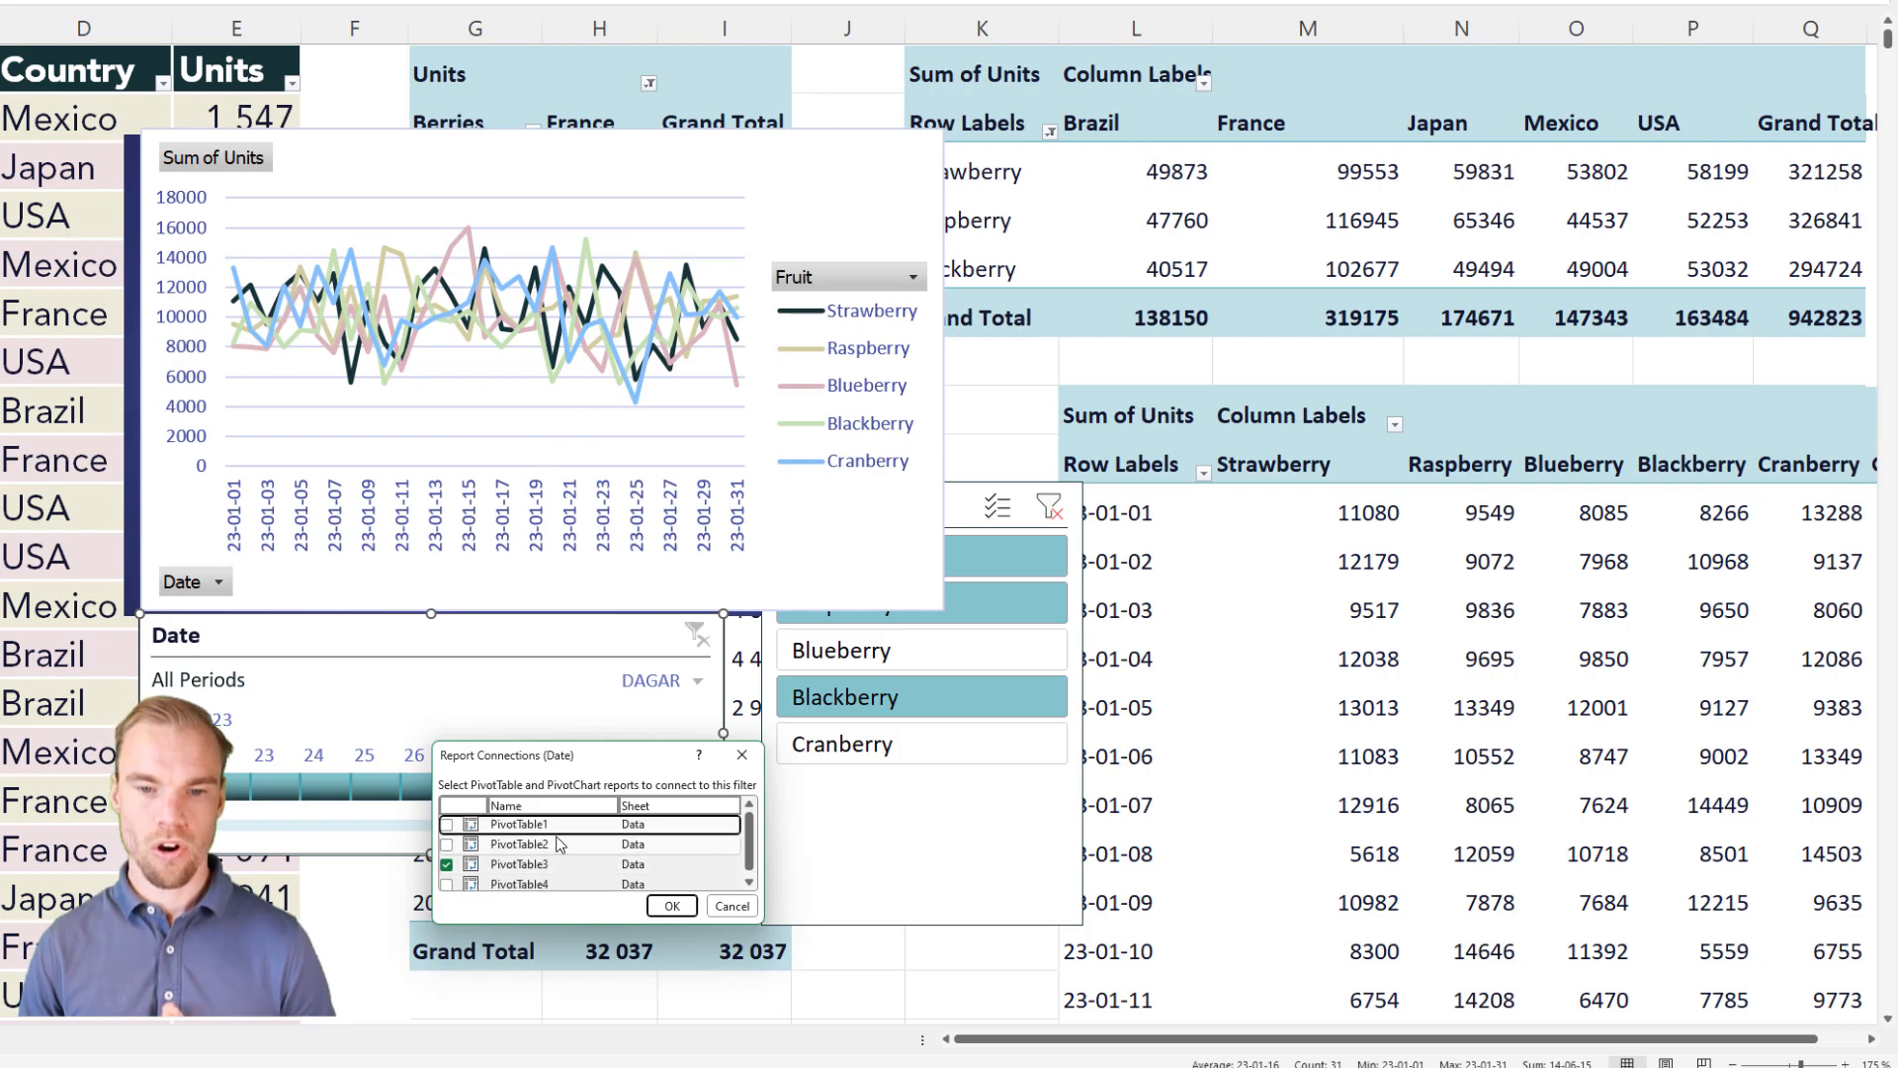
pyautogui.click(671, 906)
# Step: Check the name of the PivotTable behind the line PivotChart in its PivotTable options
pyautogui.click(824, 551)
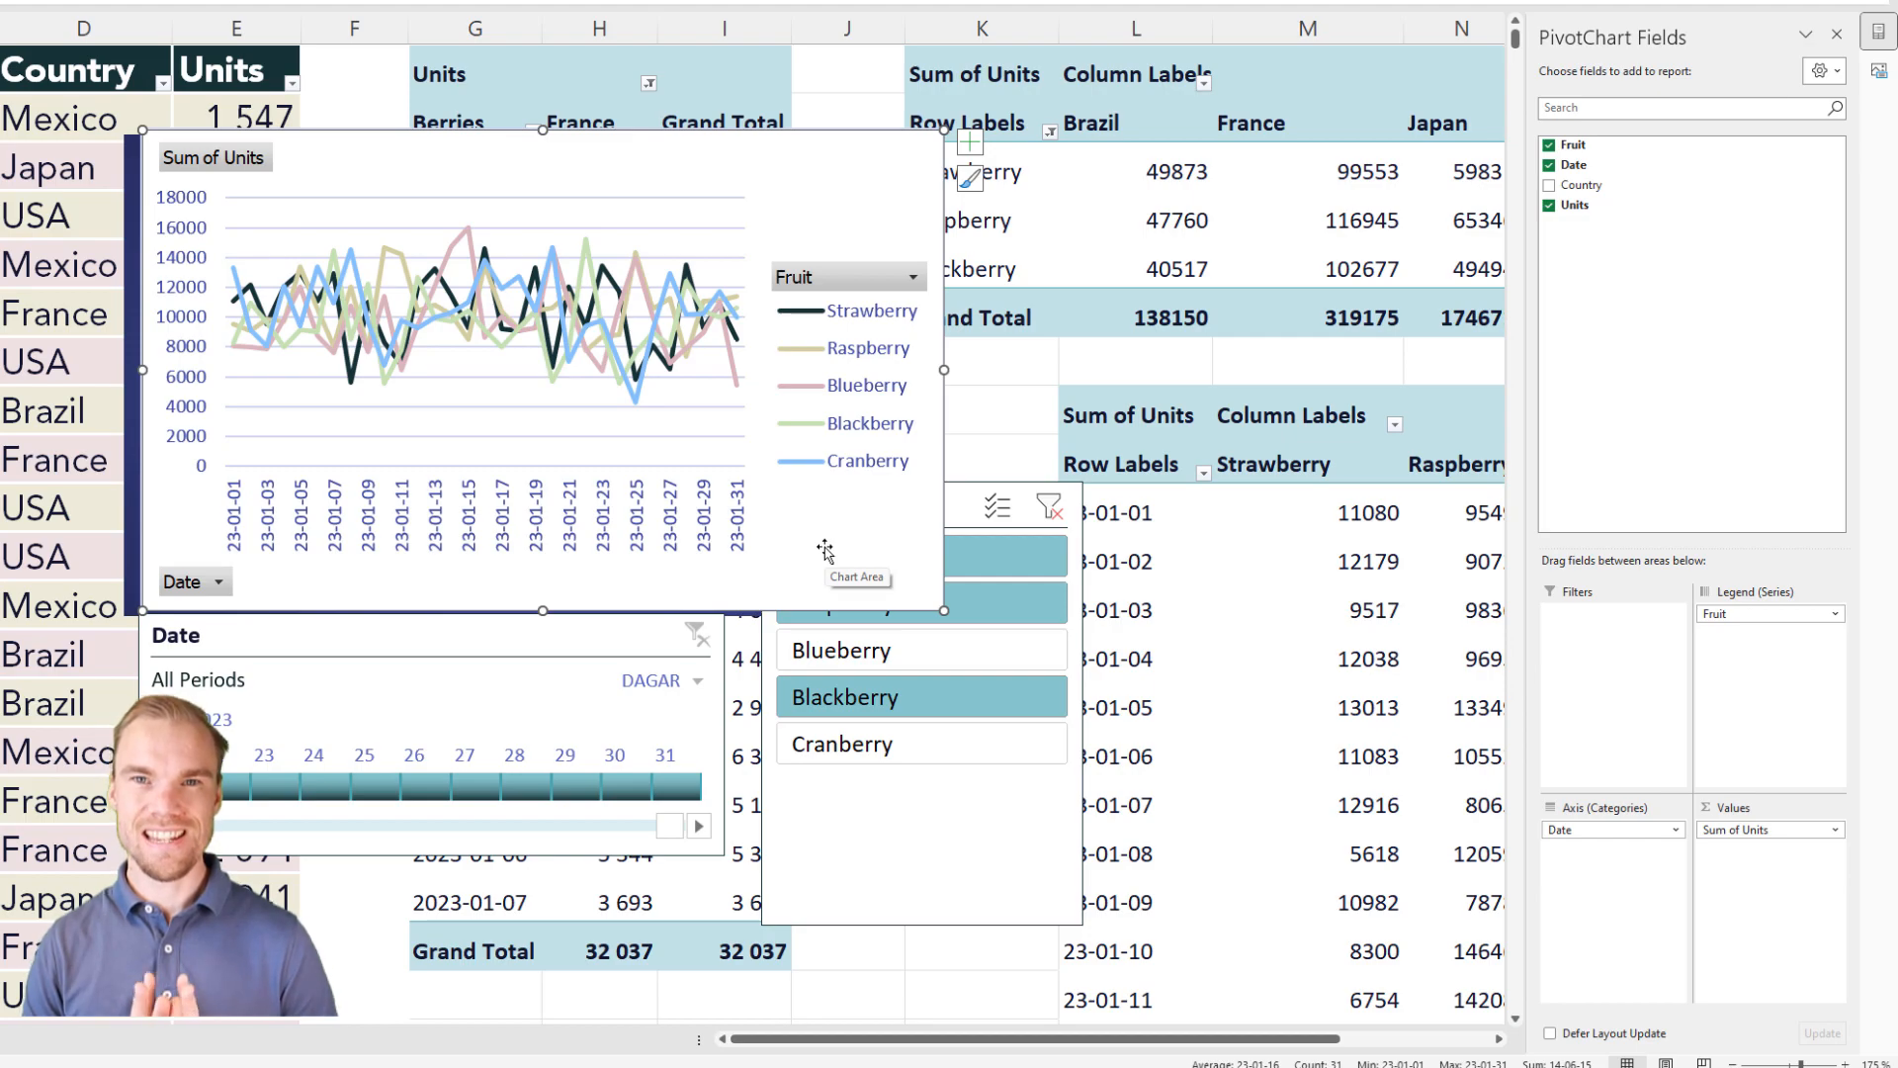
pyautogui.rightClick(836, 522)
pyautogui.click(871, 472)
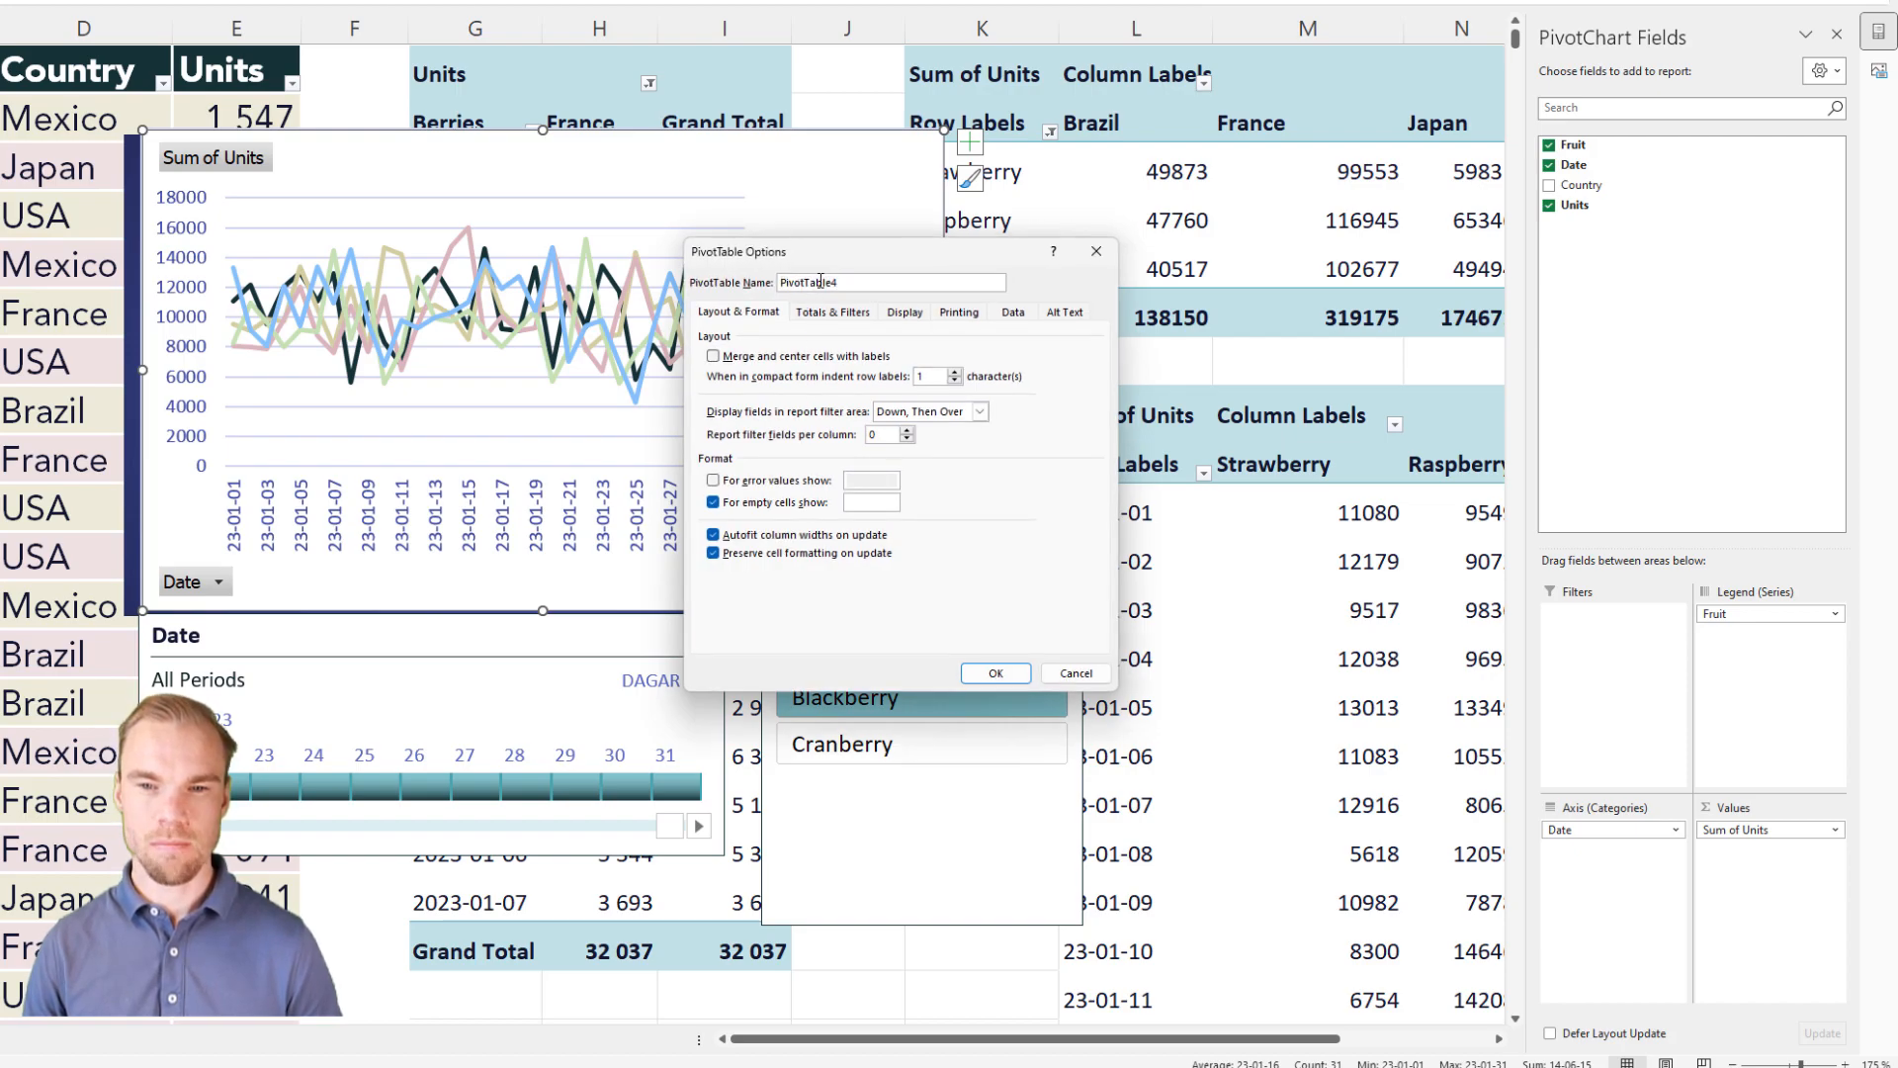
pyautogui.press('Escape')
# Step: Connect the Date timeline to PivotTable4 as well and filter it to 1-7 January 2023
pyautogui.click(538, 631)
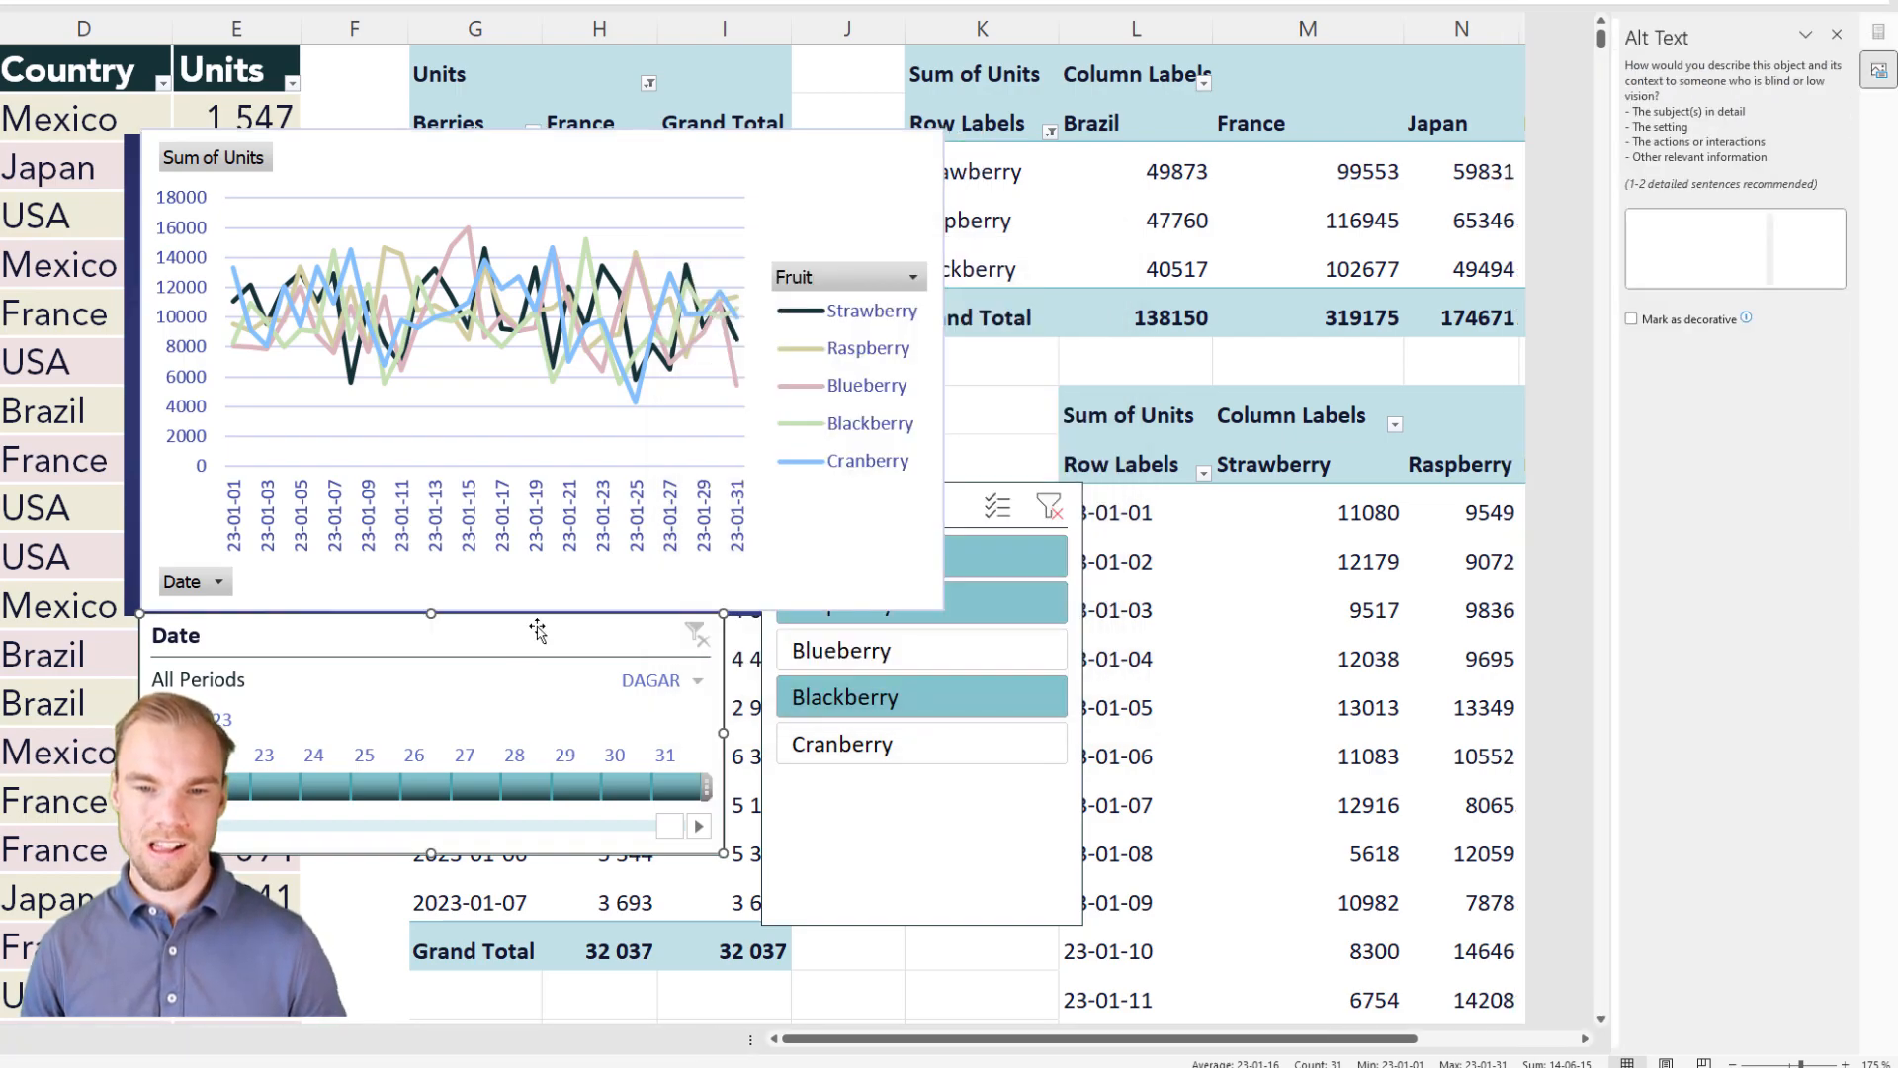
pyautogui.rightClick(527, 641)
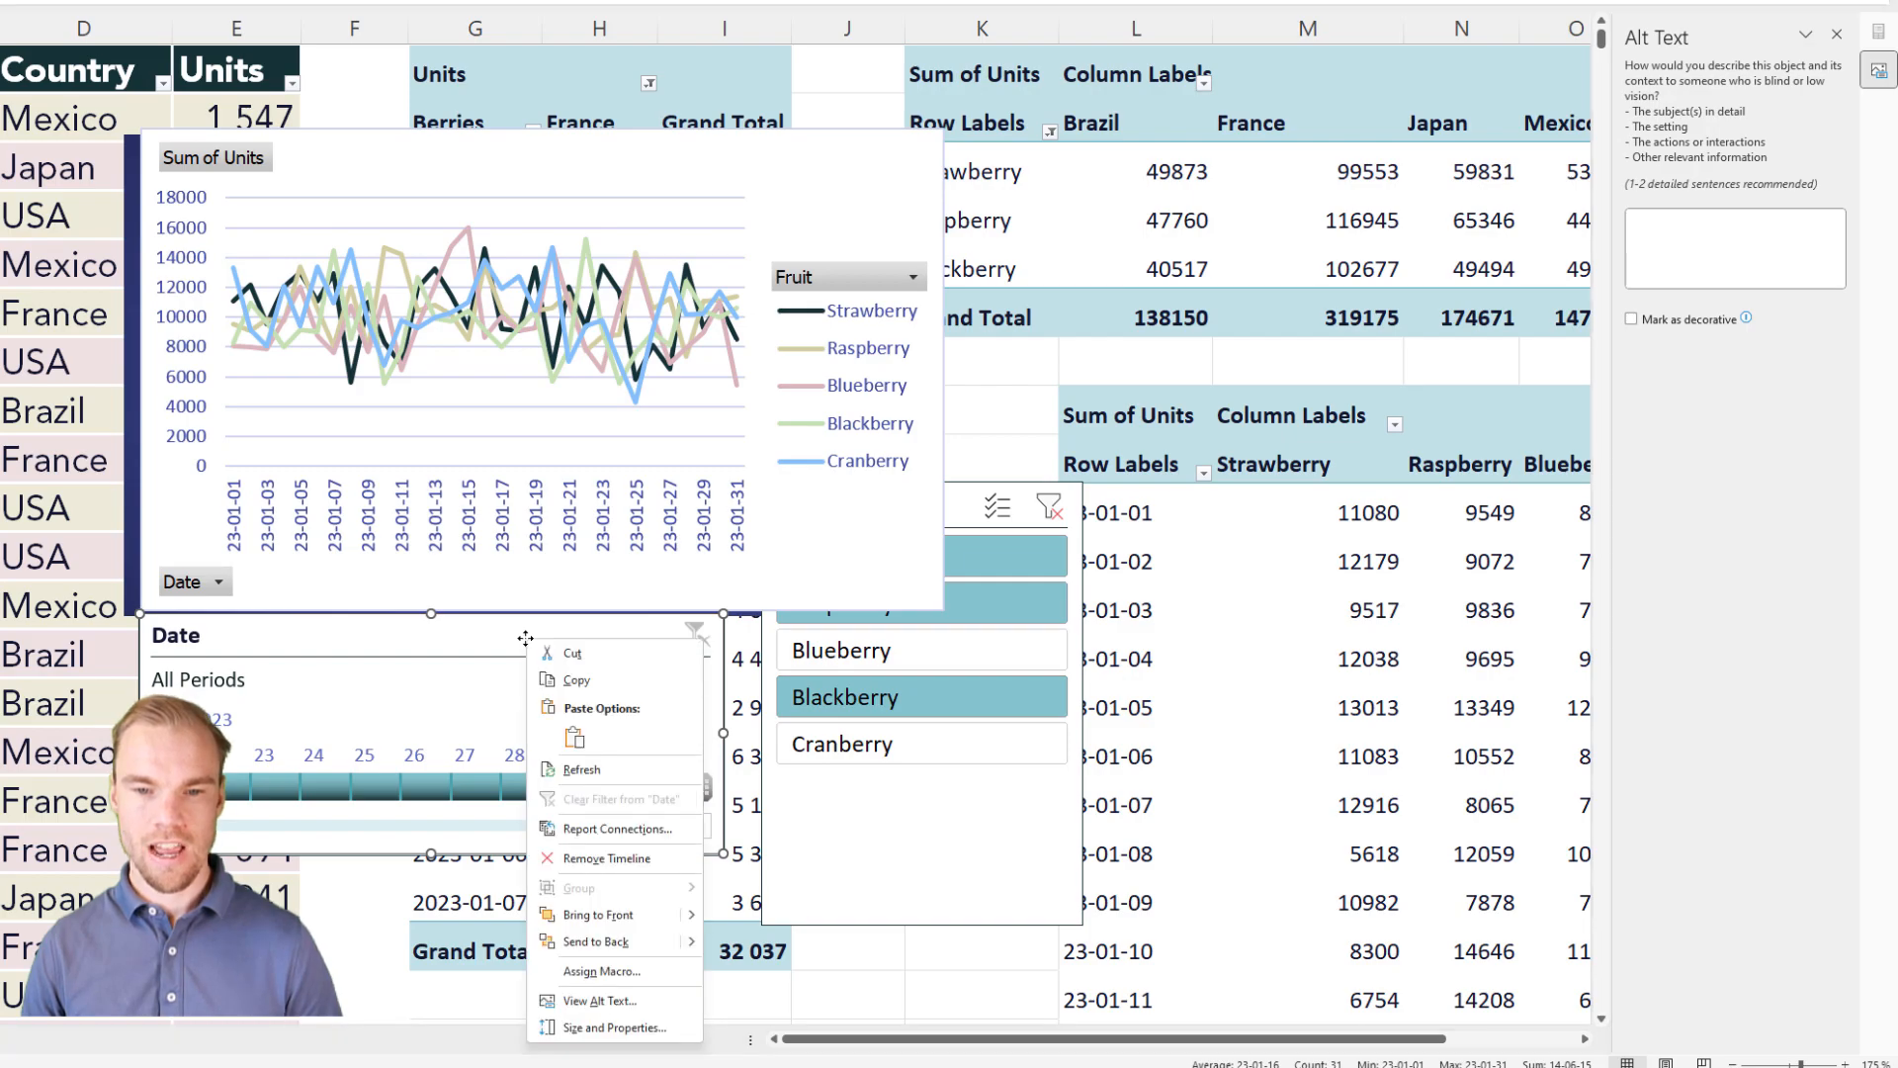
pyautogui.click(615, 829)
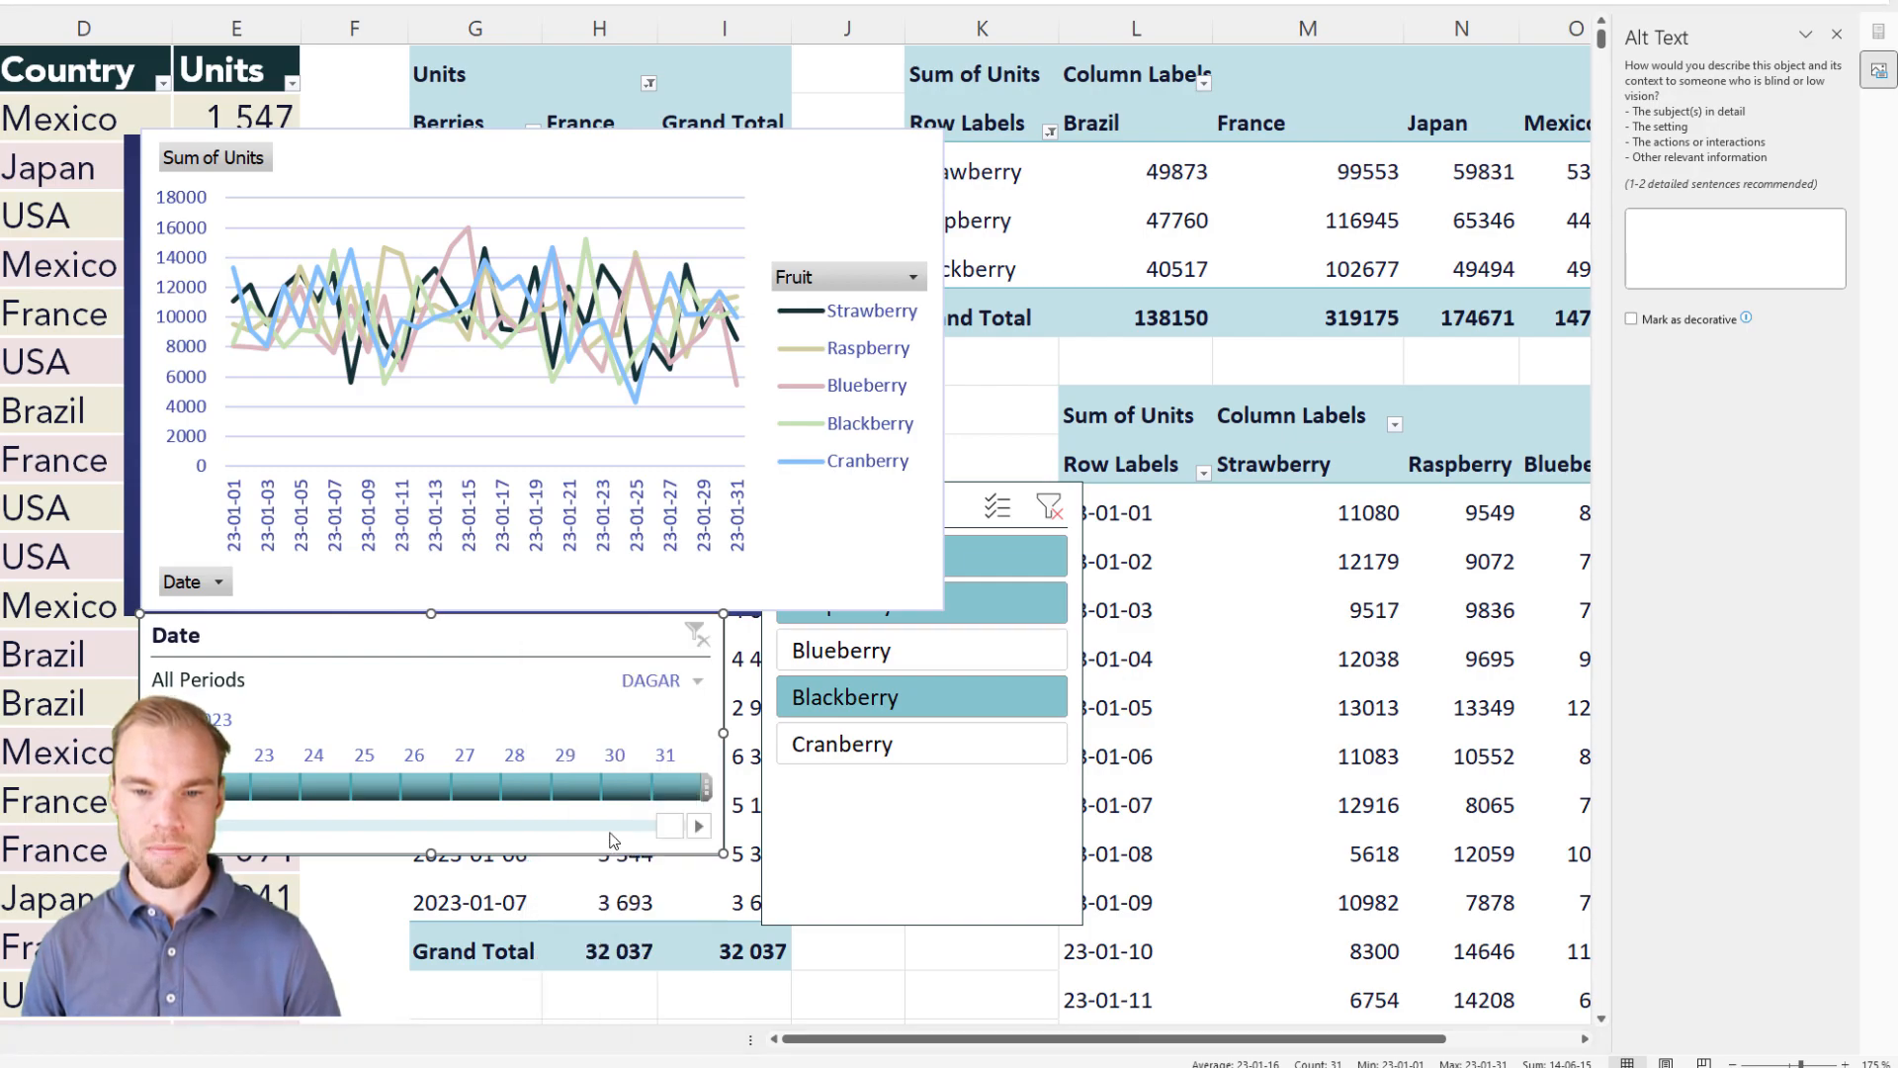
pyautogui.scroll(-1, 535, 901)
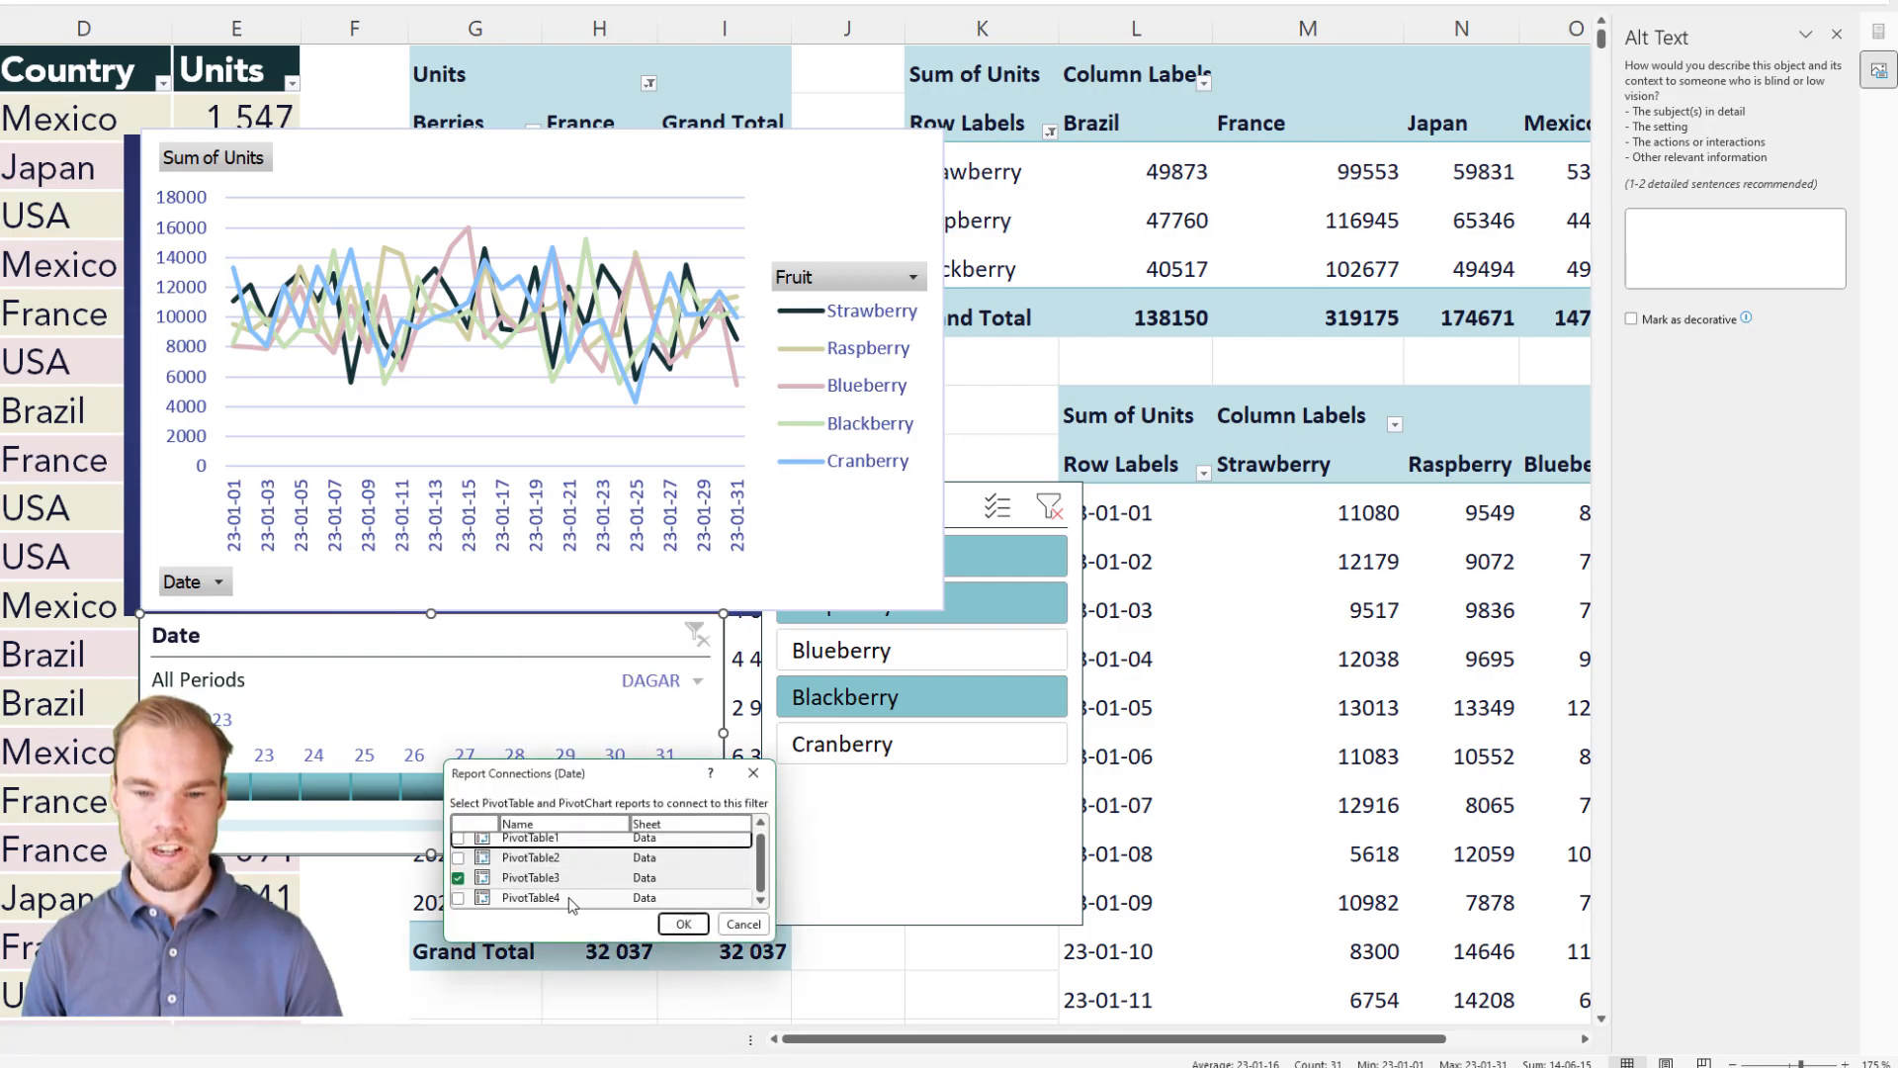
pyautogui.click(458, 898)
pyautogui.click(681, 924)
pyautogui.moveTo(665, 826); pyautogui.dragTo(471, 775)
pyautogui.click(163, 786)
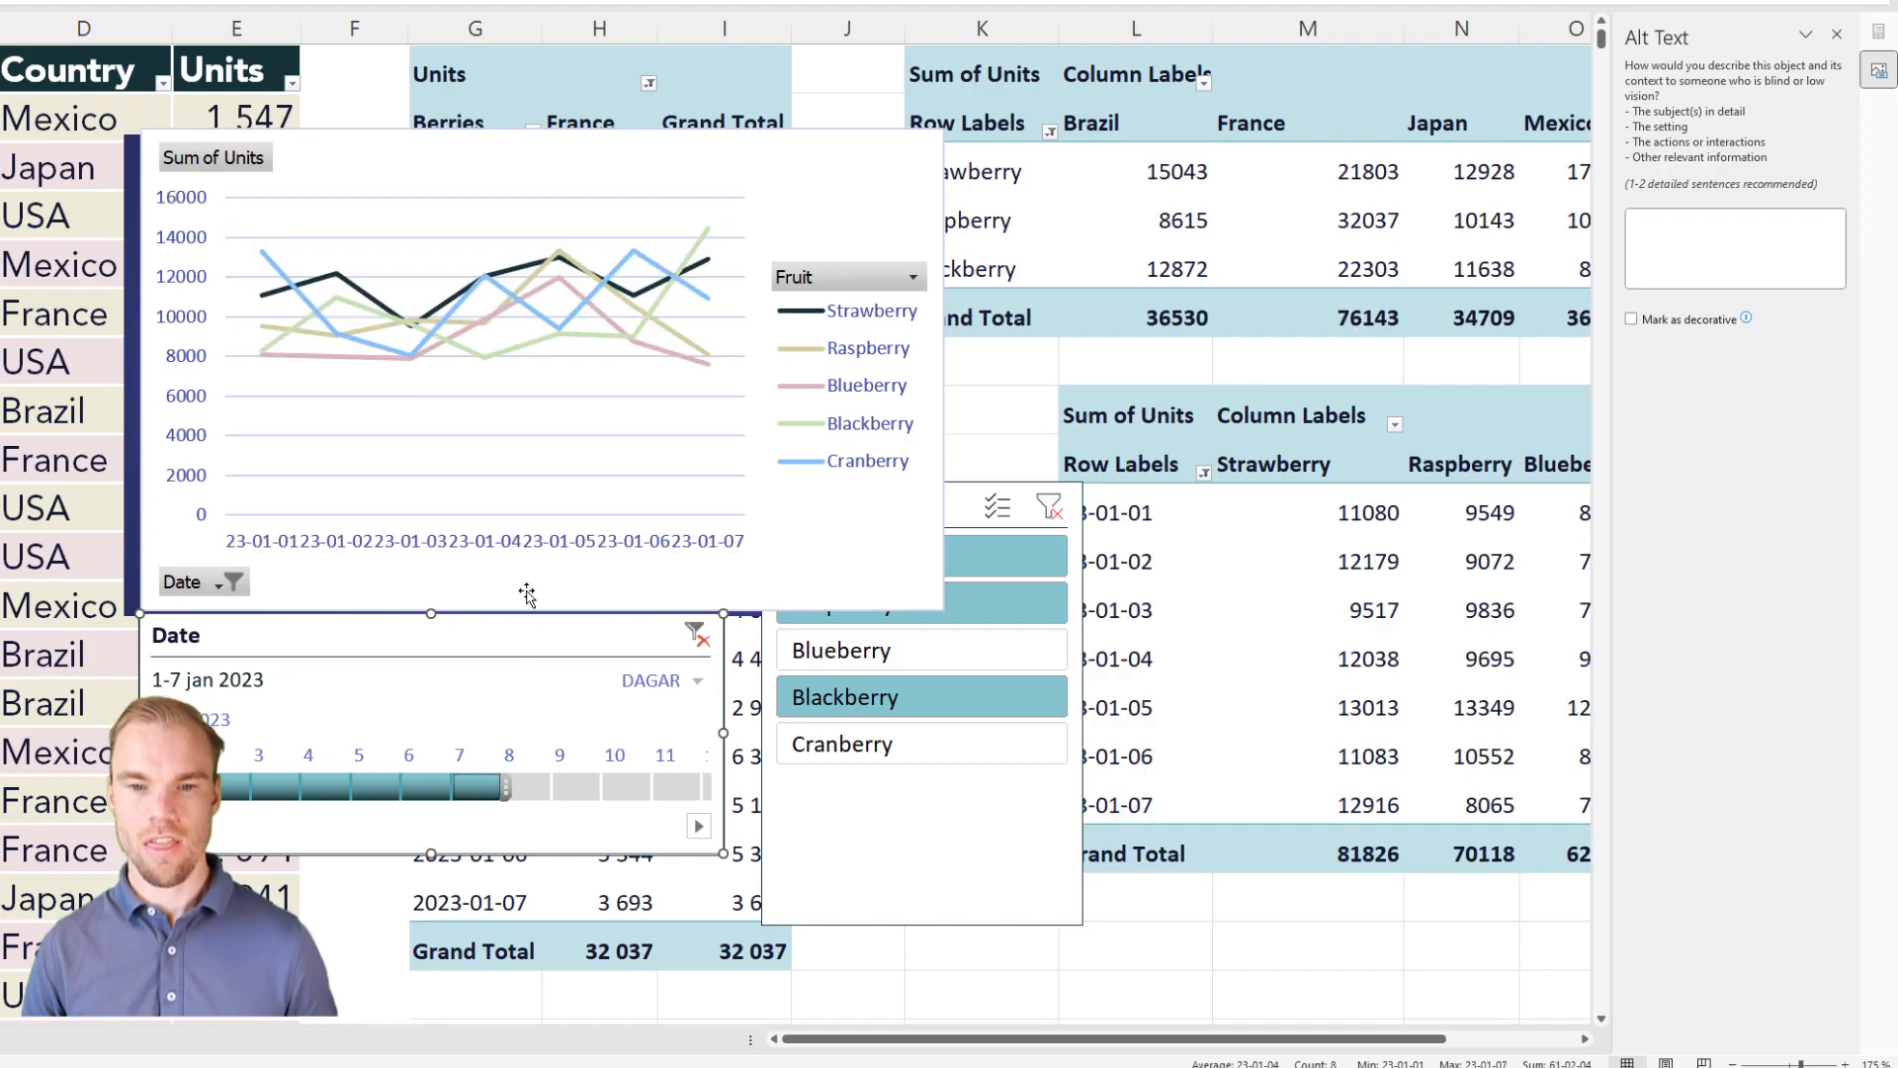
# Step: Apply the dark blue chart style to the line PivotChart to match the pie chart
pyautogui.click(593, 168)
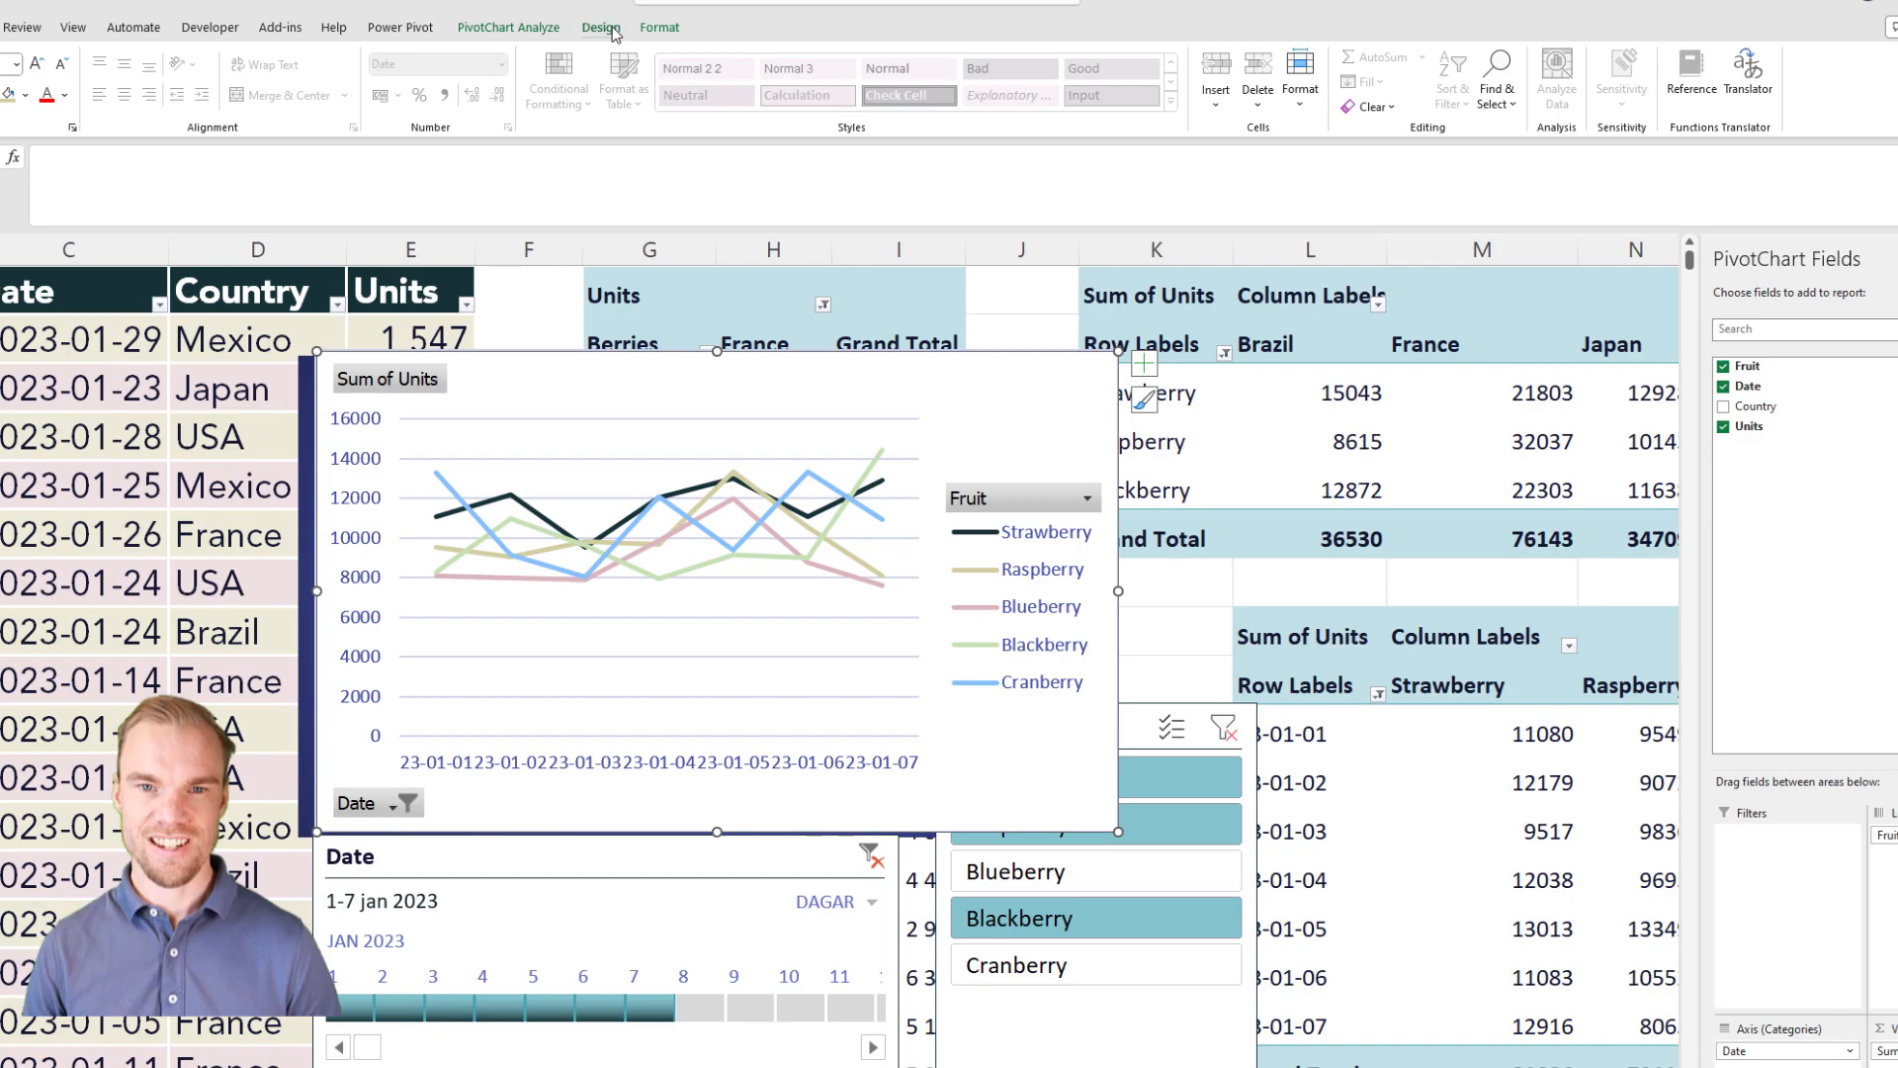
pyautogui.click(601, 29)
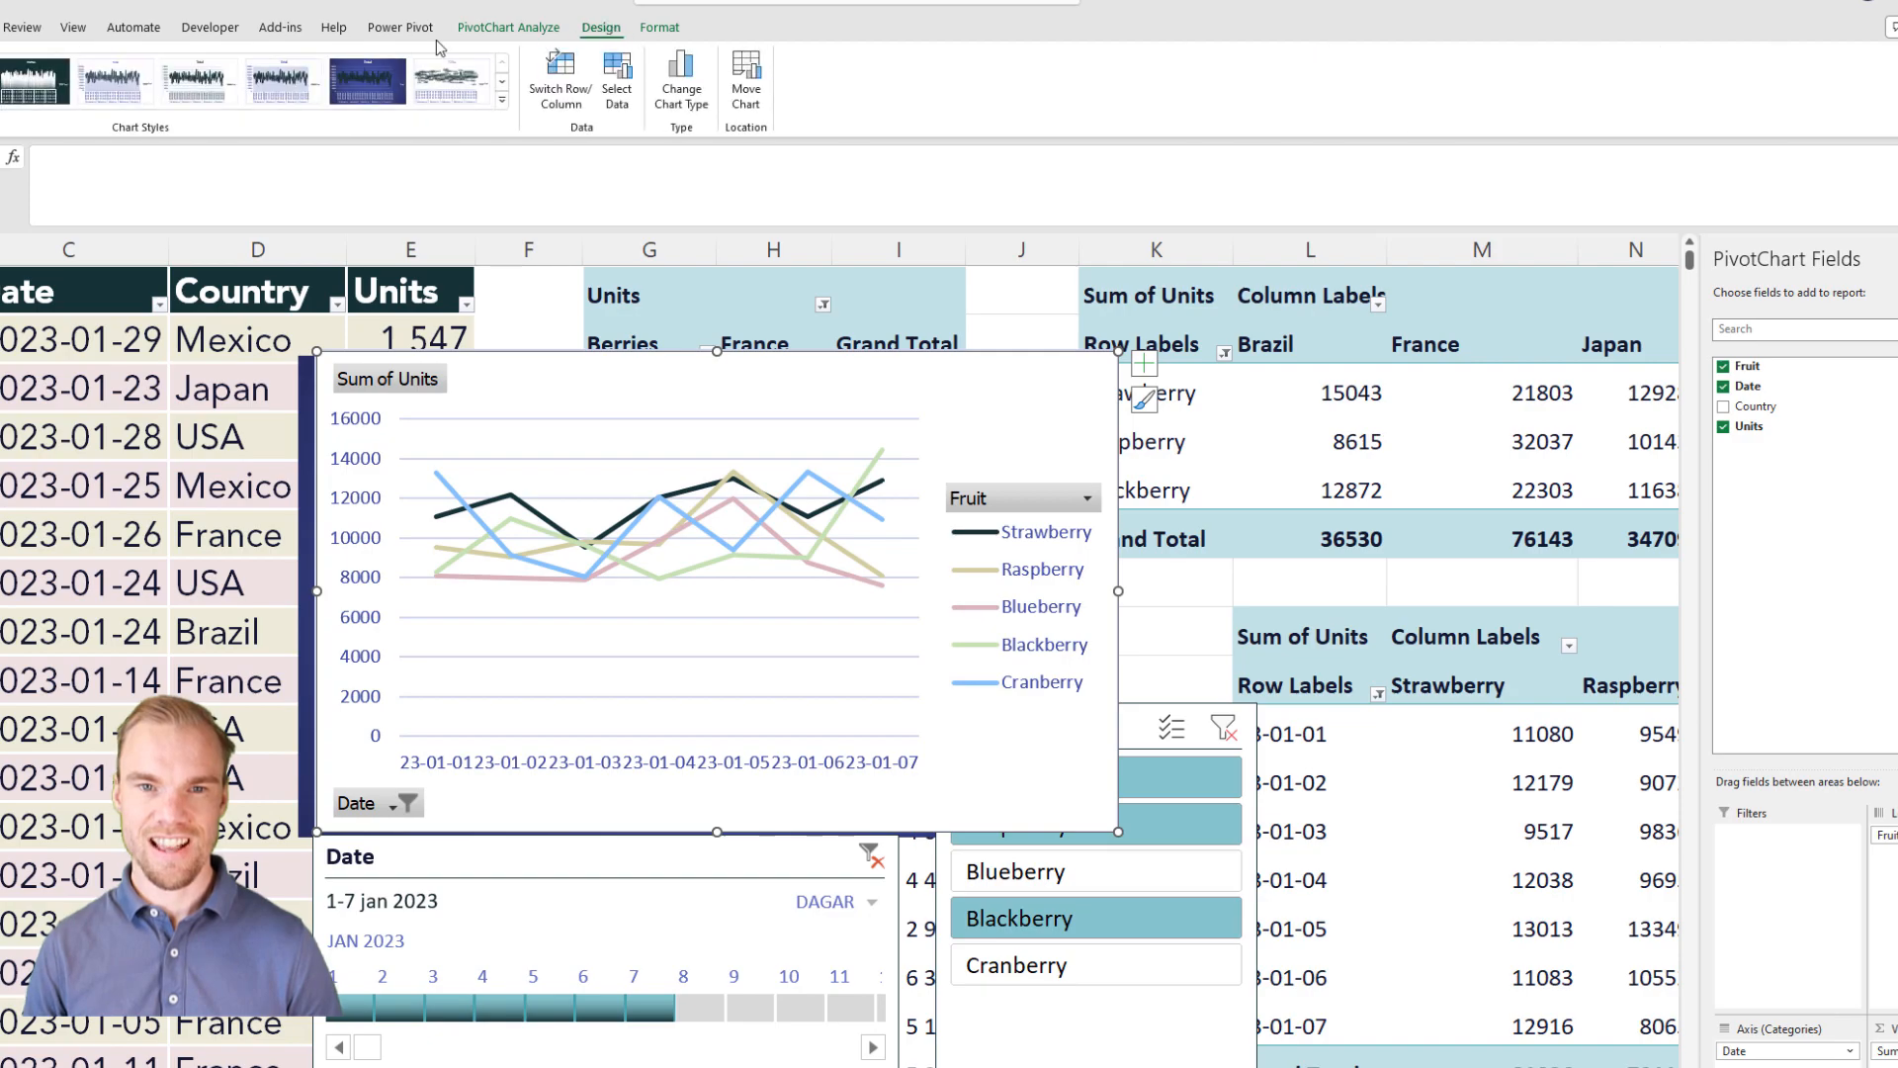
pyautogui.click(402, 74)
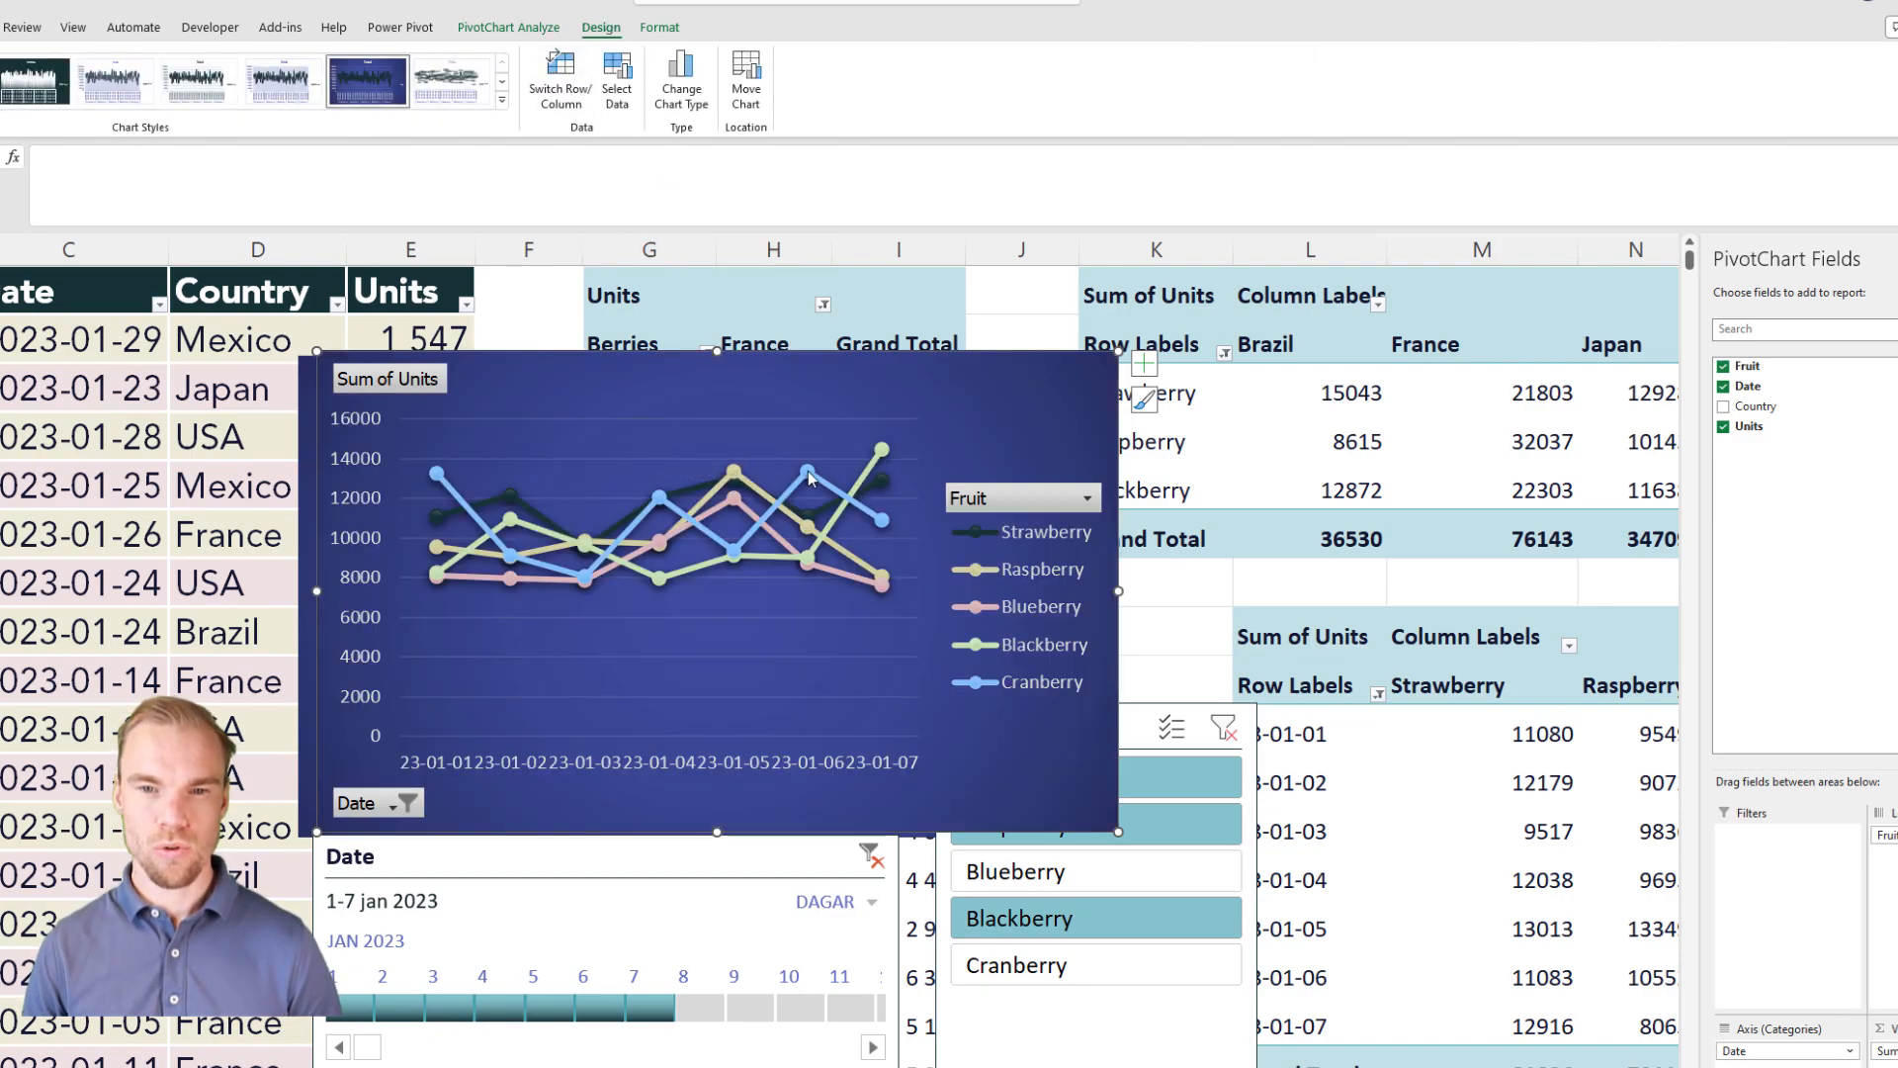
# Step: Change the line PivotChart's type to the plain Line subtype without markers
pyautogui.moveTo(809, 479)
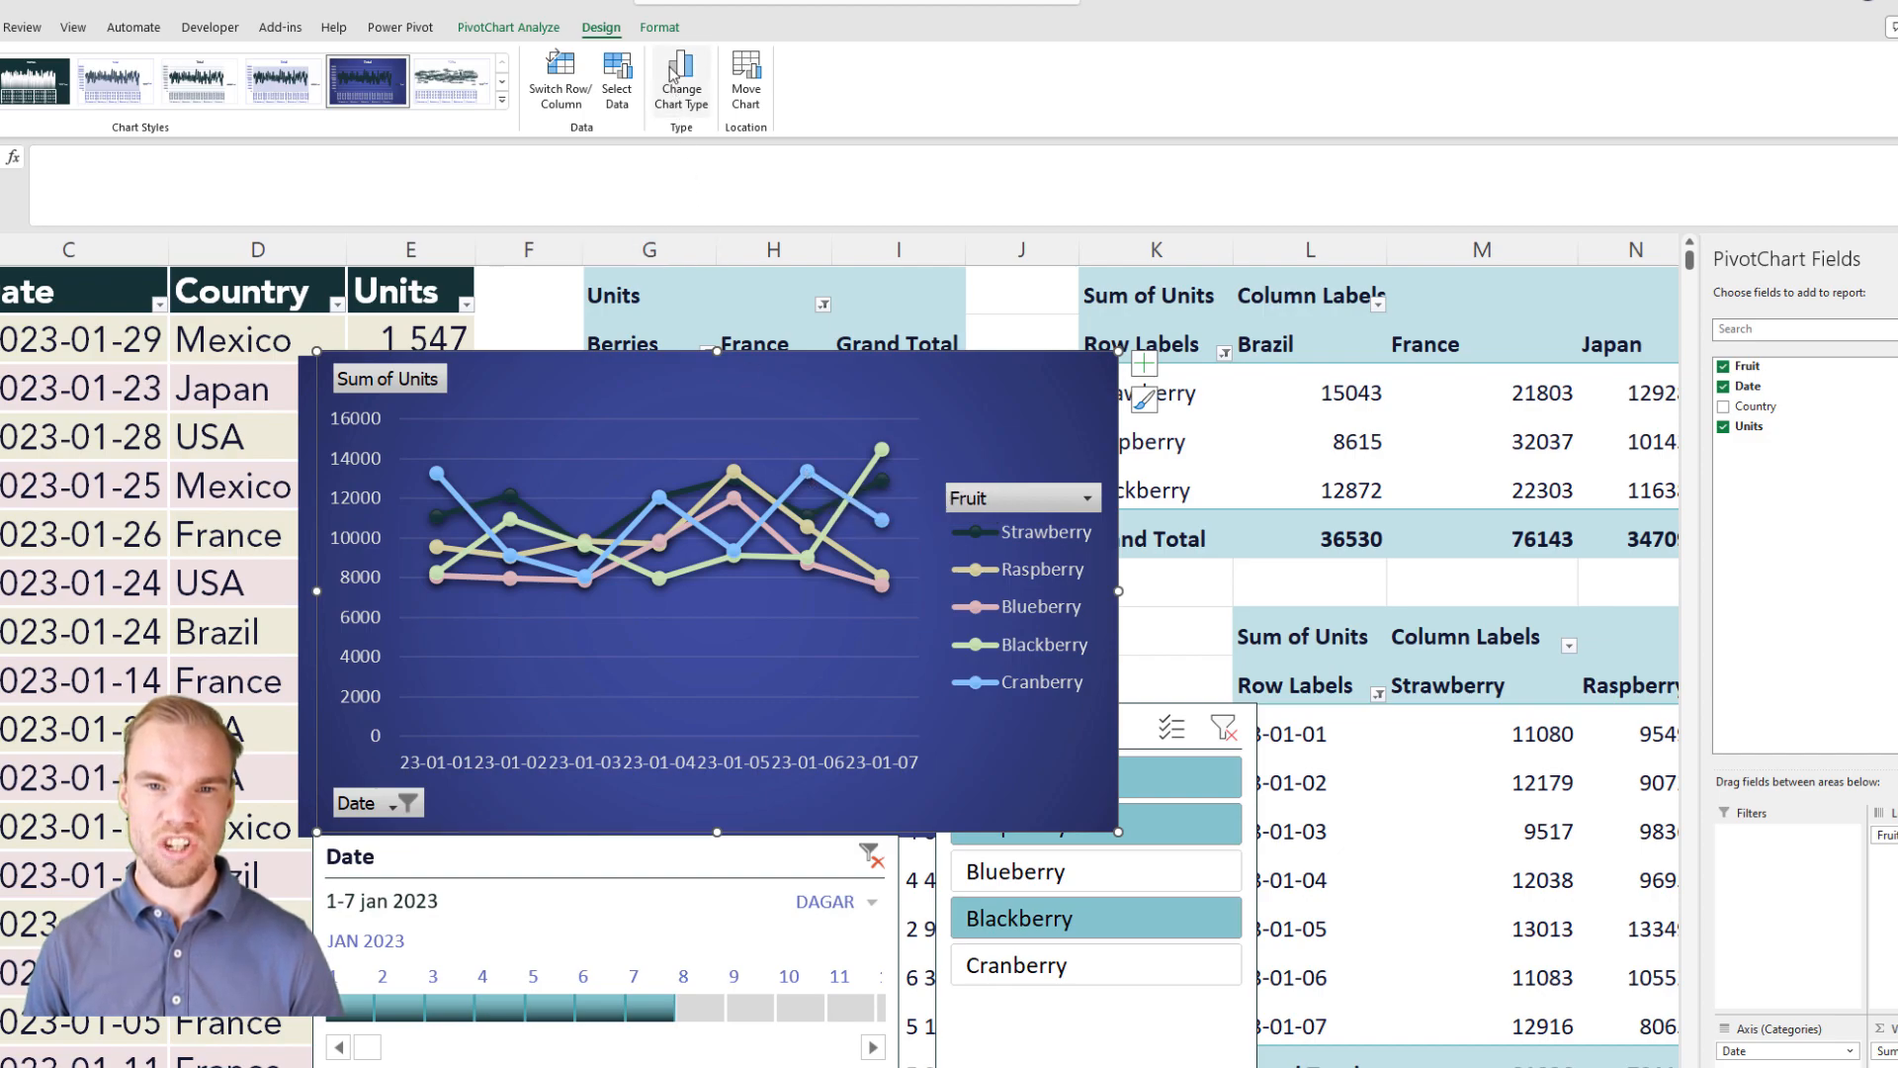
pyautogui.click(689, 109)
pyautogui.click(778, 444)
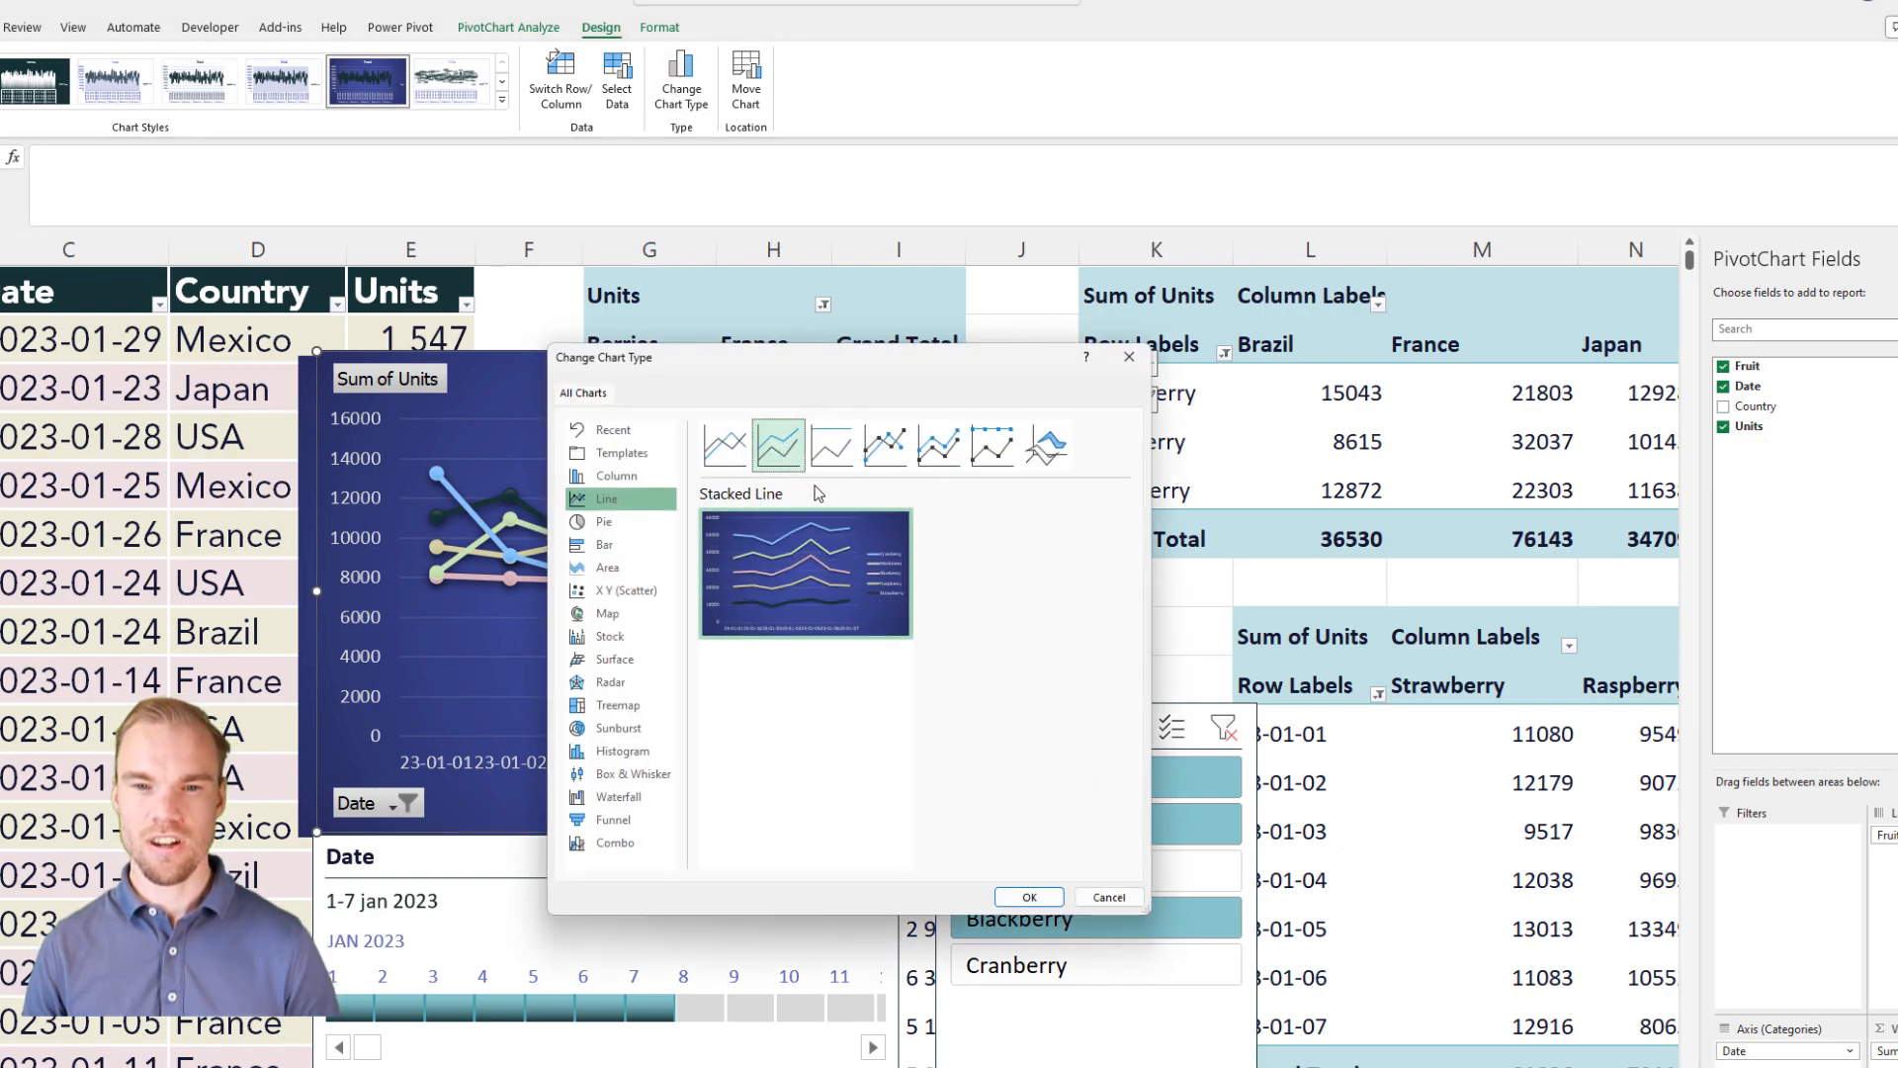
pyautogui.click(725, 444)
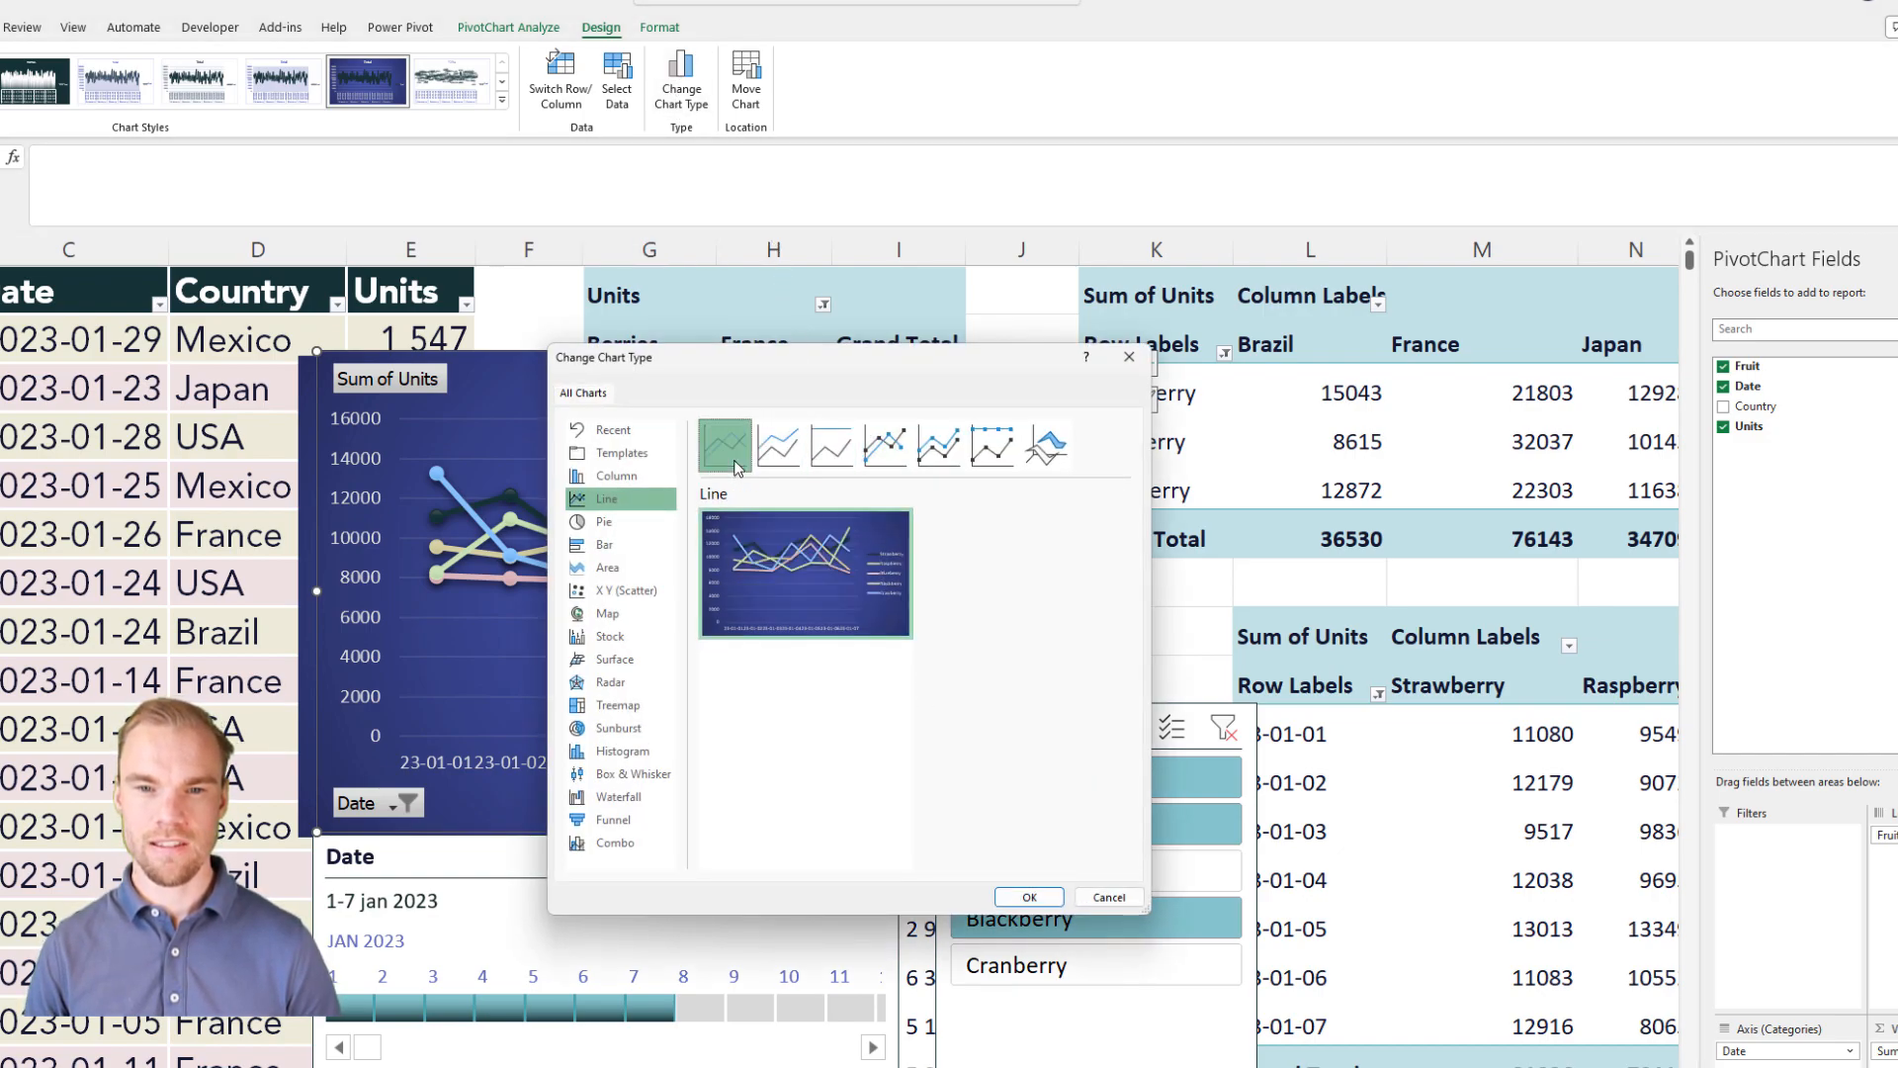
pyautogui.click(1024, 897)
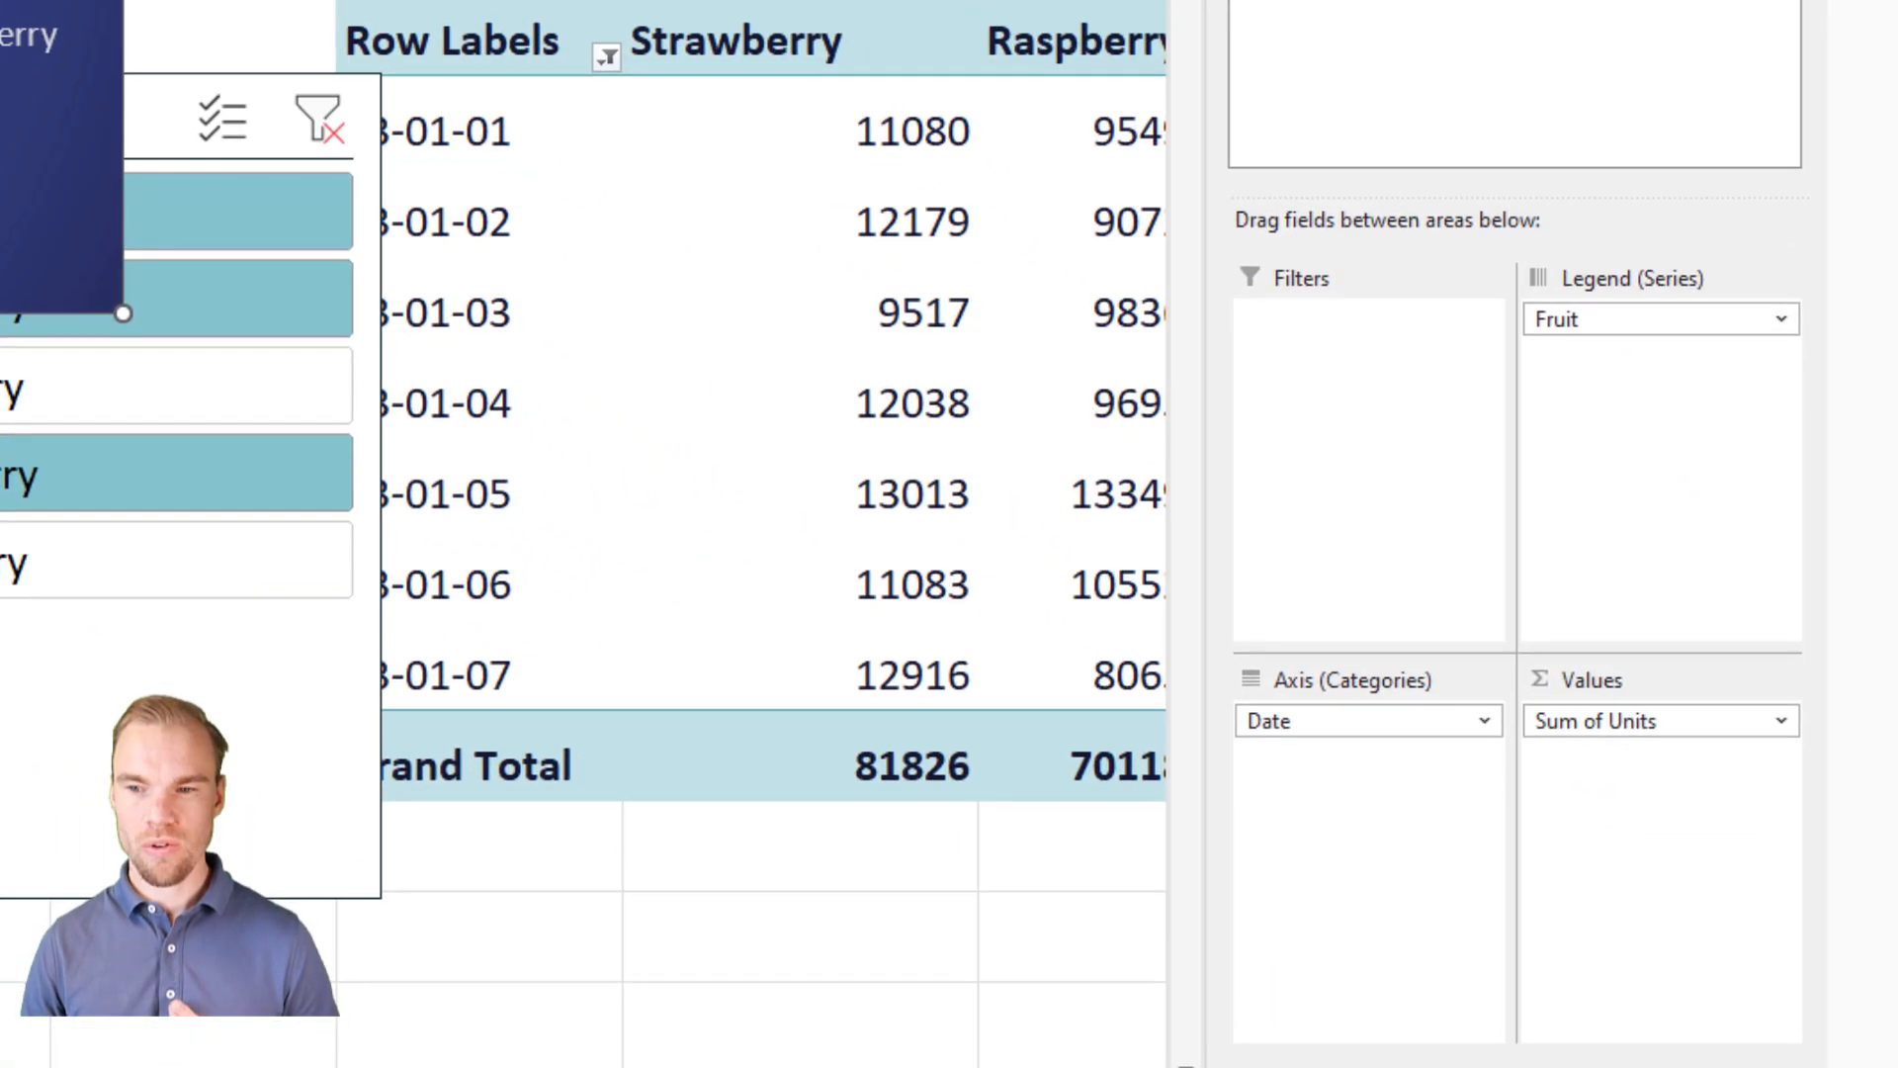
# Step: Format the Sum of Units field behind the line PivotChart as Number with 0 decimal places and a 1000 separator
pyautogui.click(1784, 723)
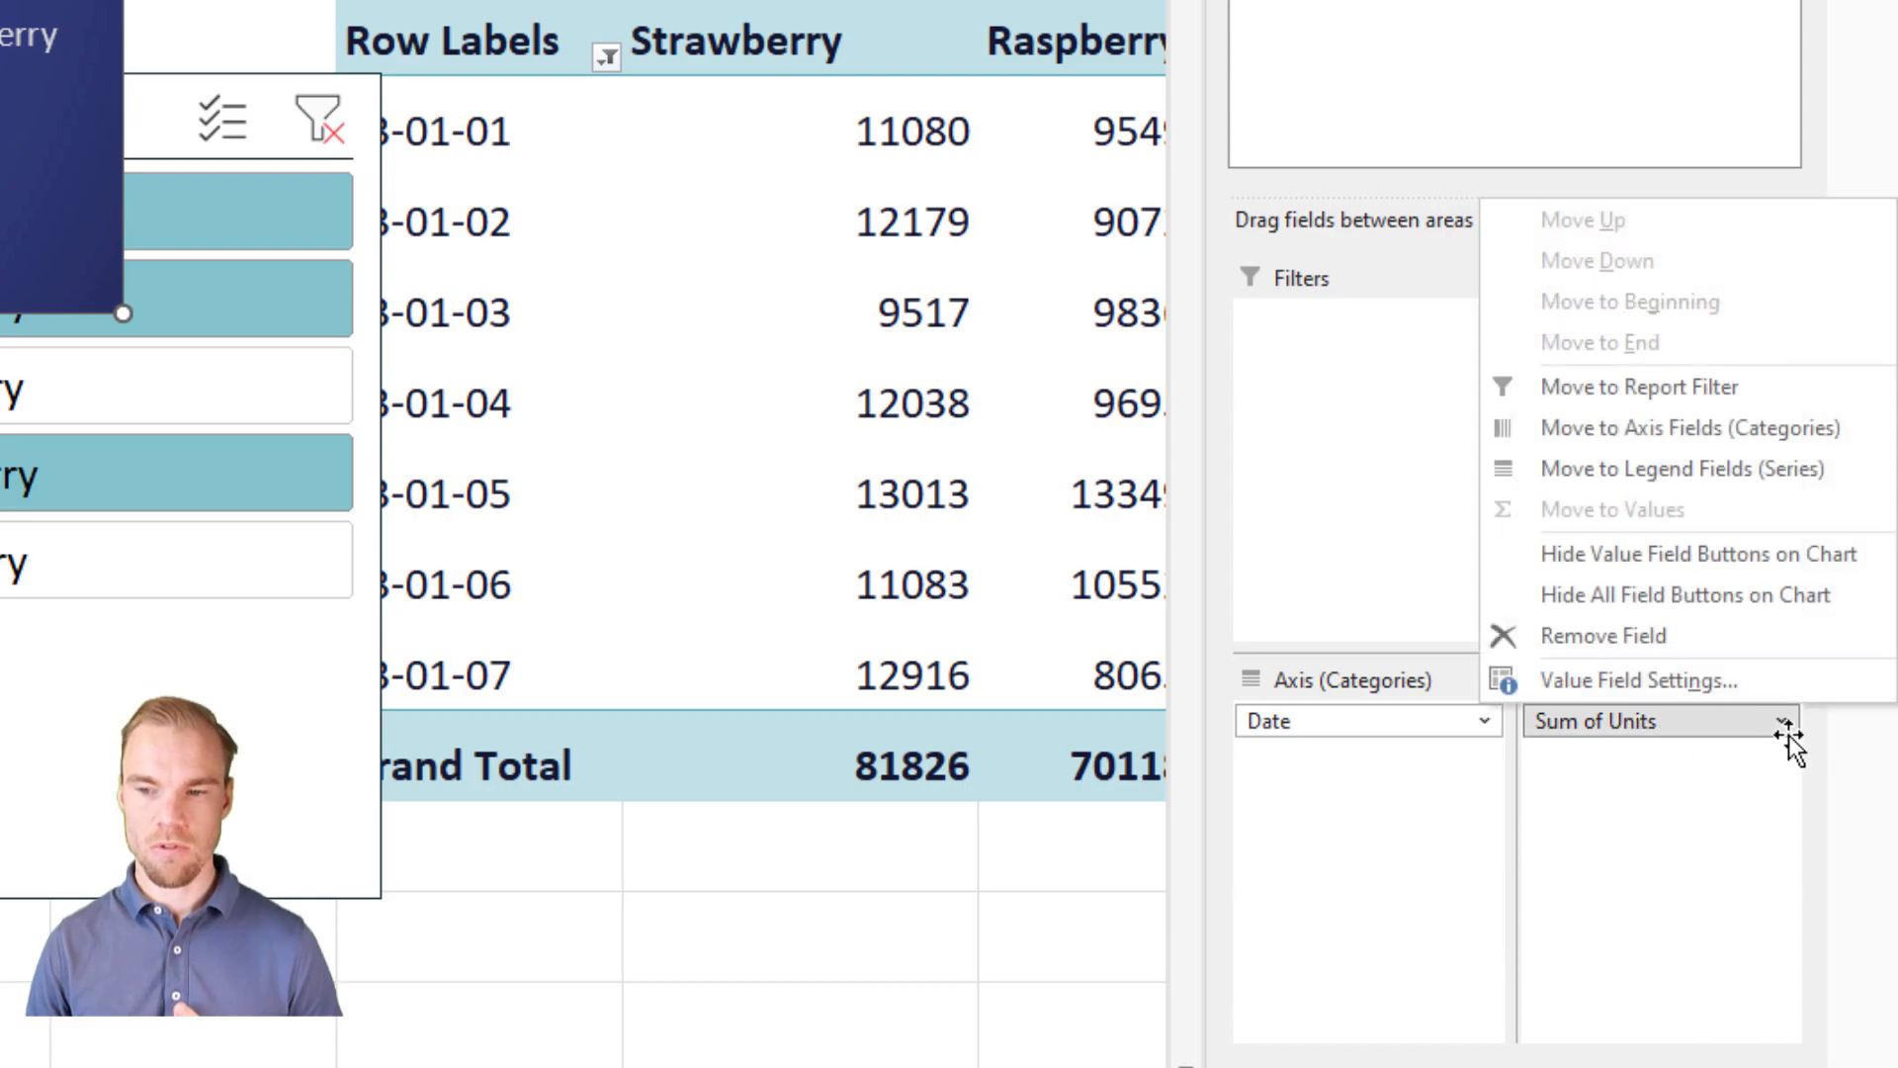
pyautogui.click(1711, 682)
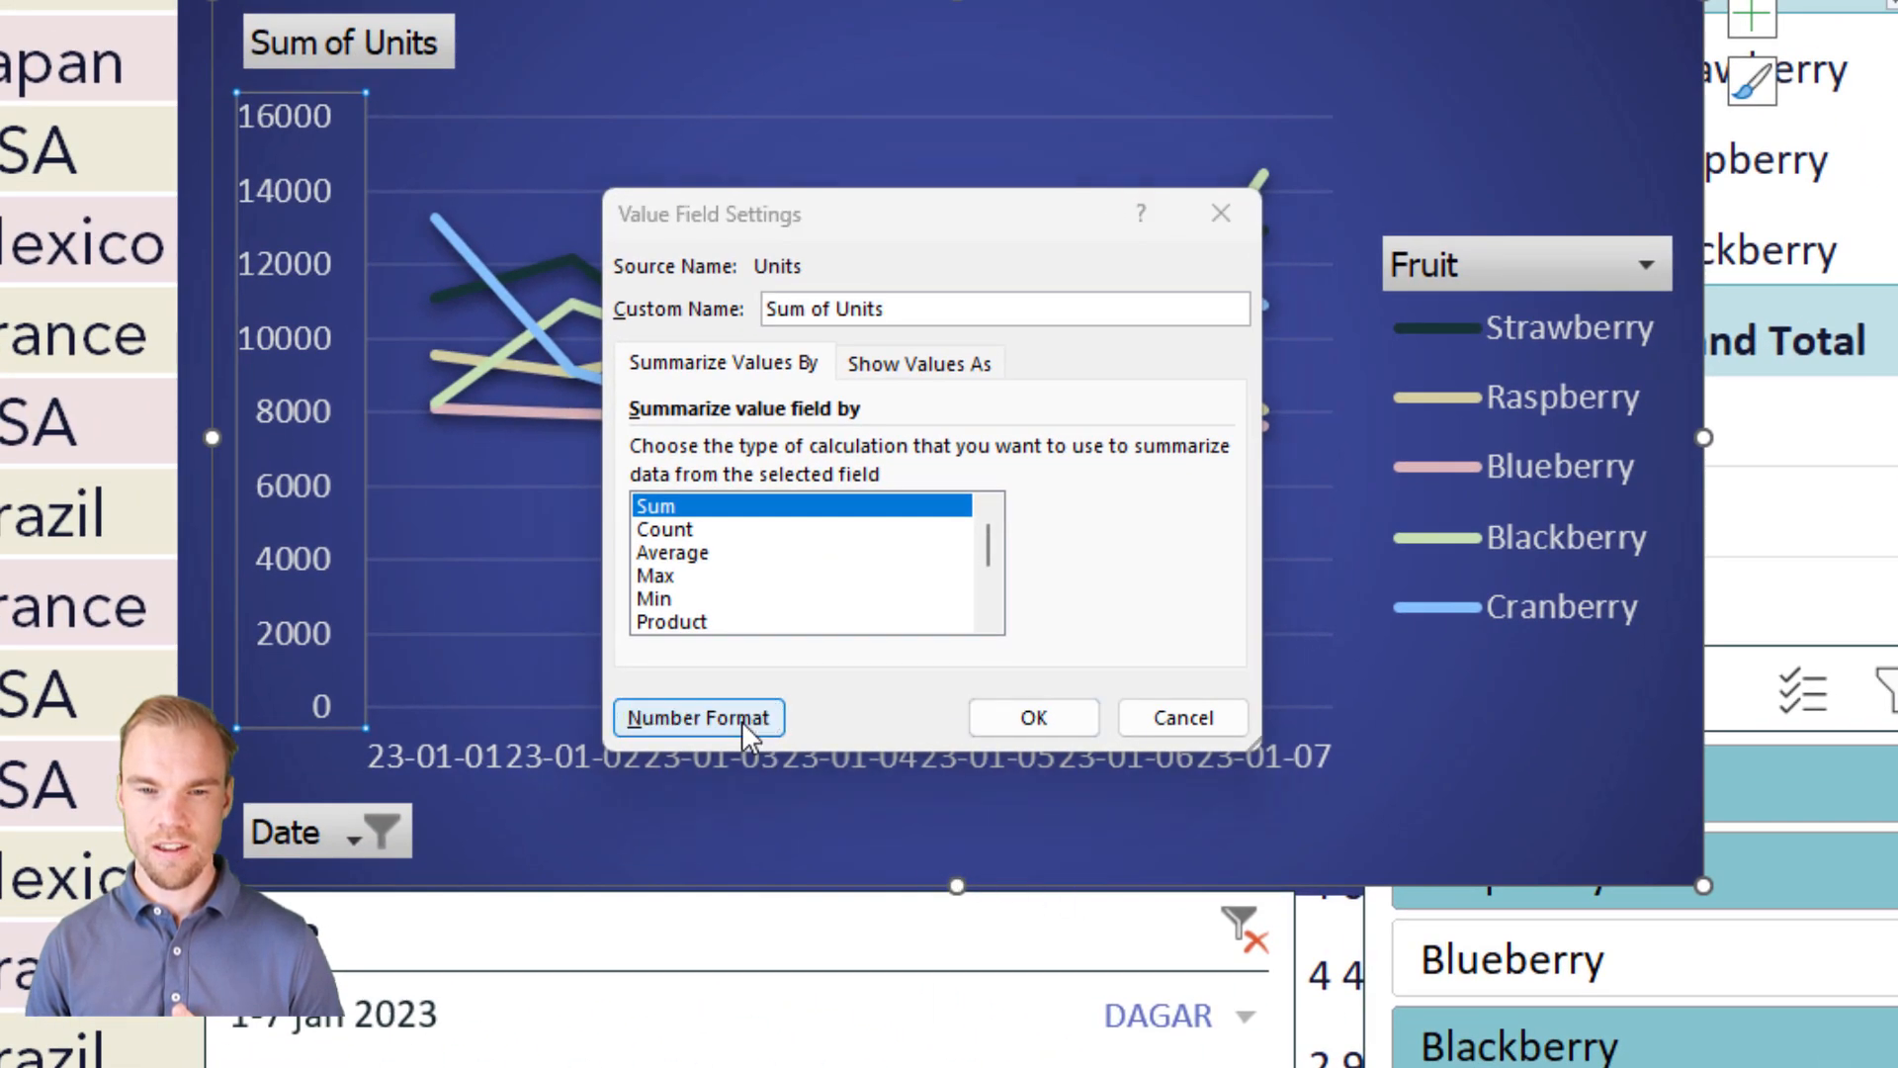
pyautogui.click(741, 721)
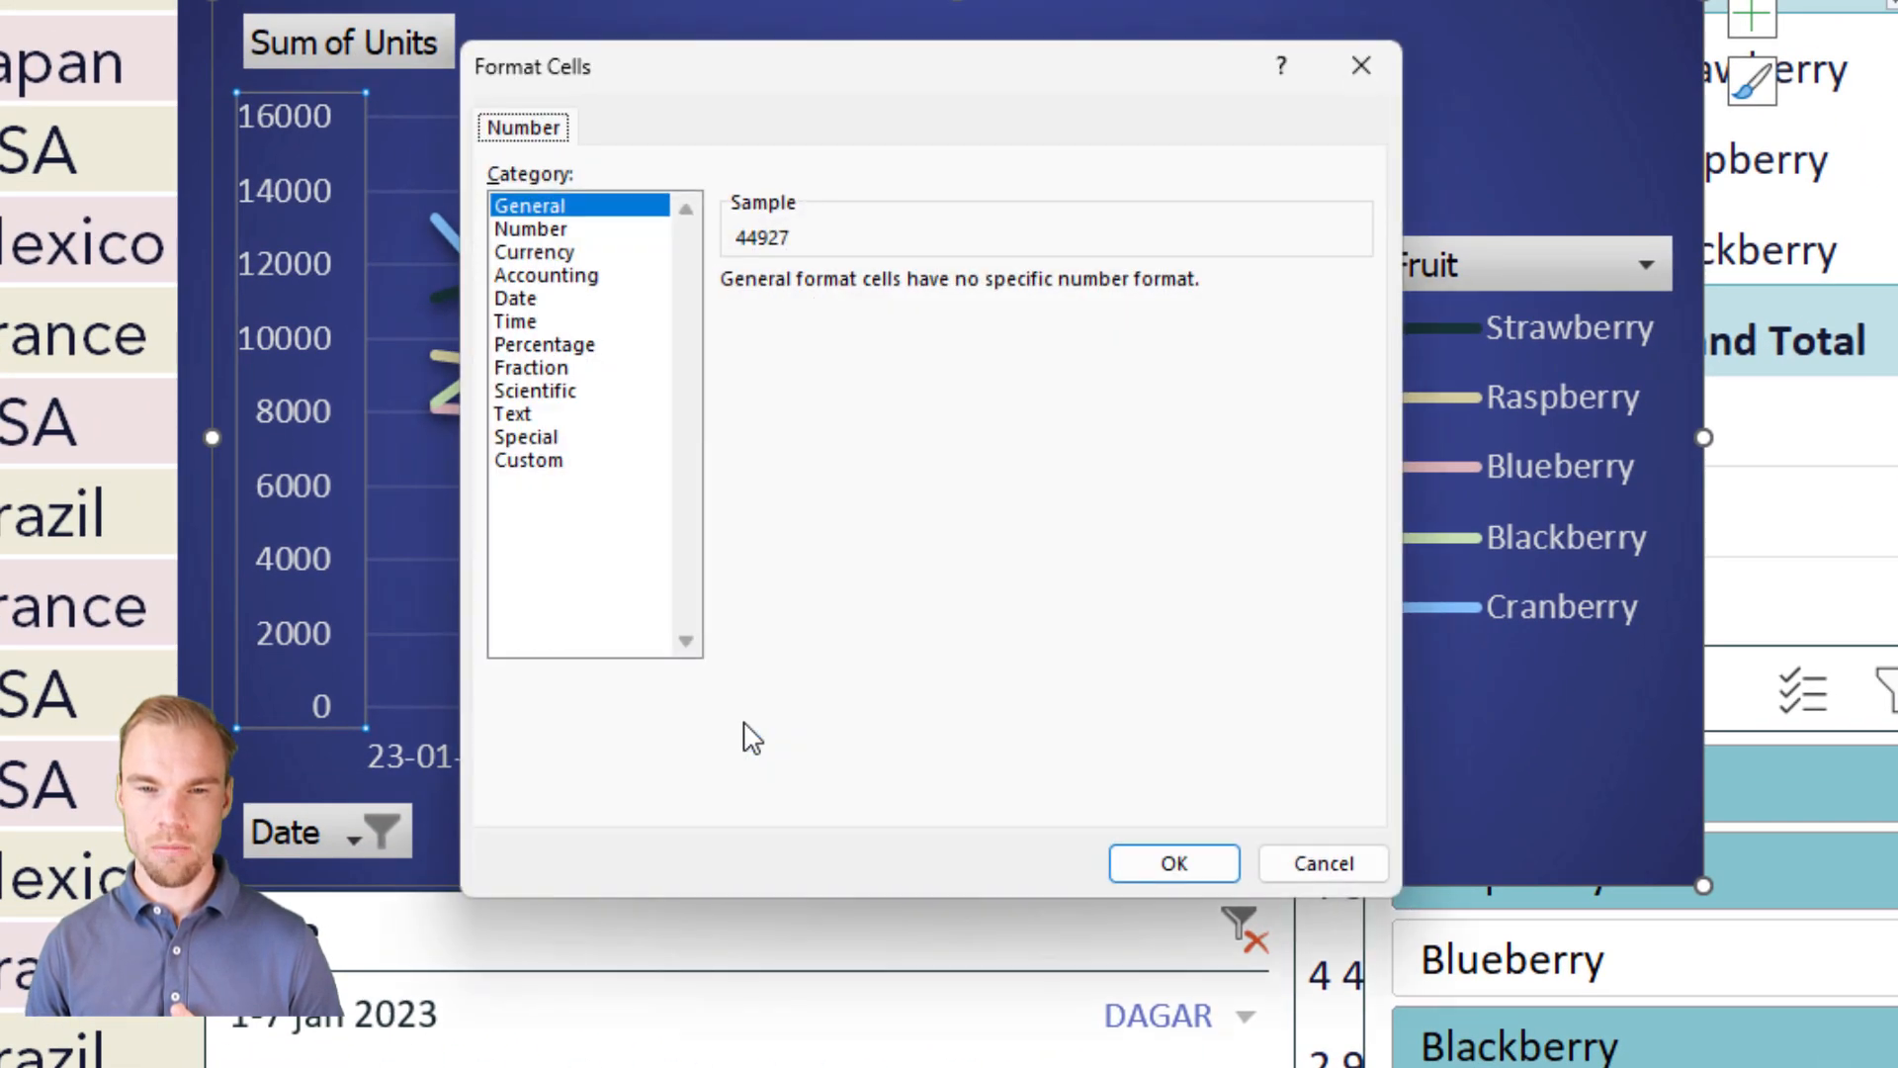
pyautogui.click(554, 230)
pyautogui.click(961, 291)
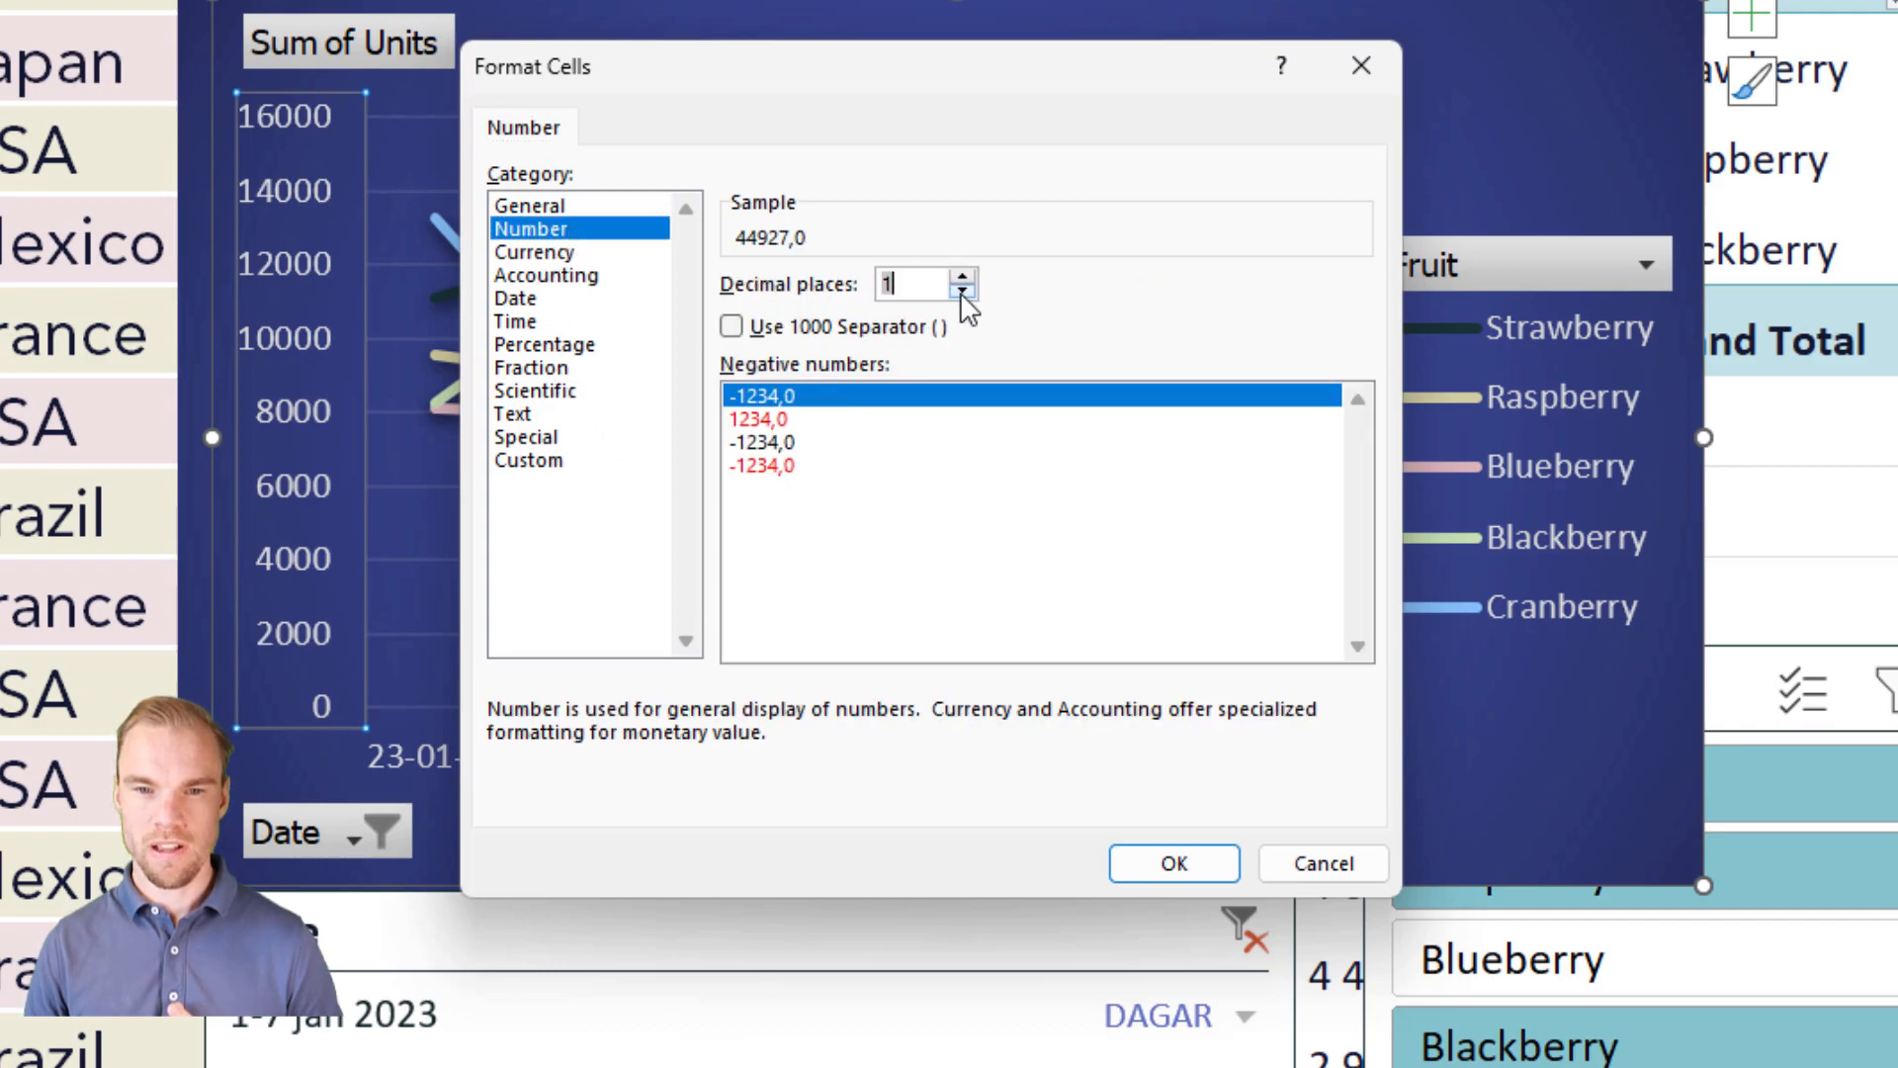
pyautogui.click(831, 329)
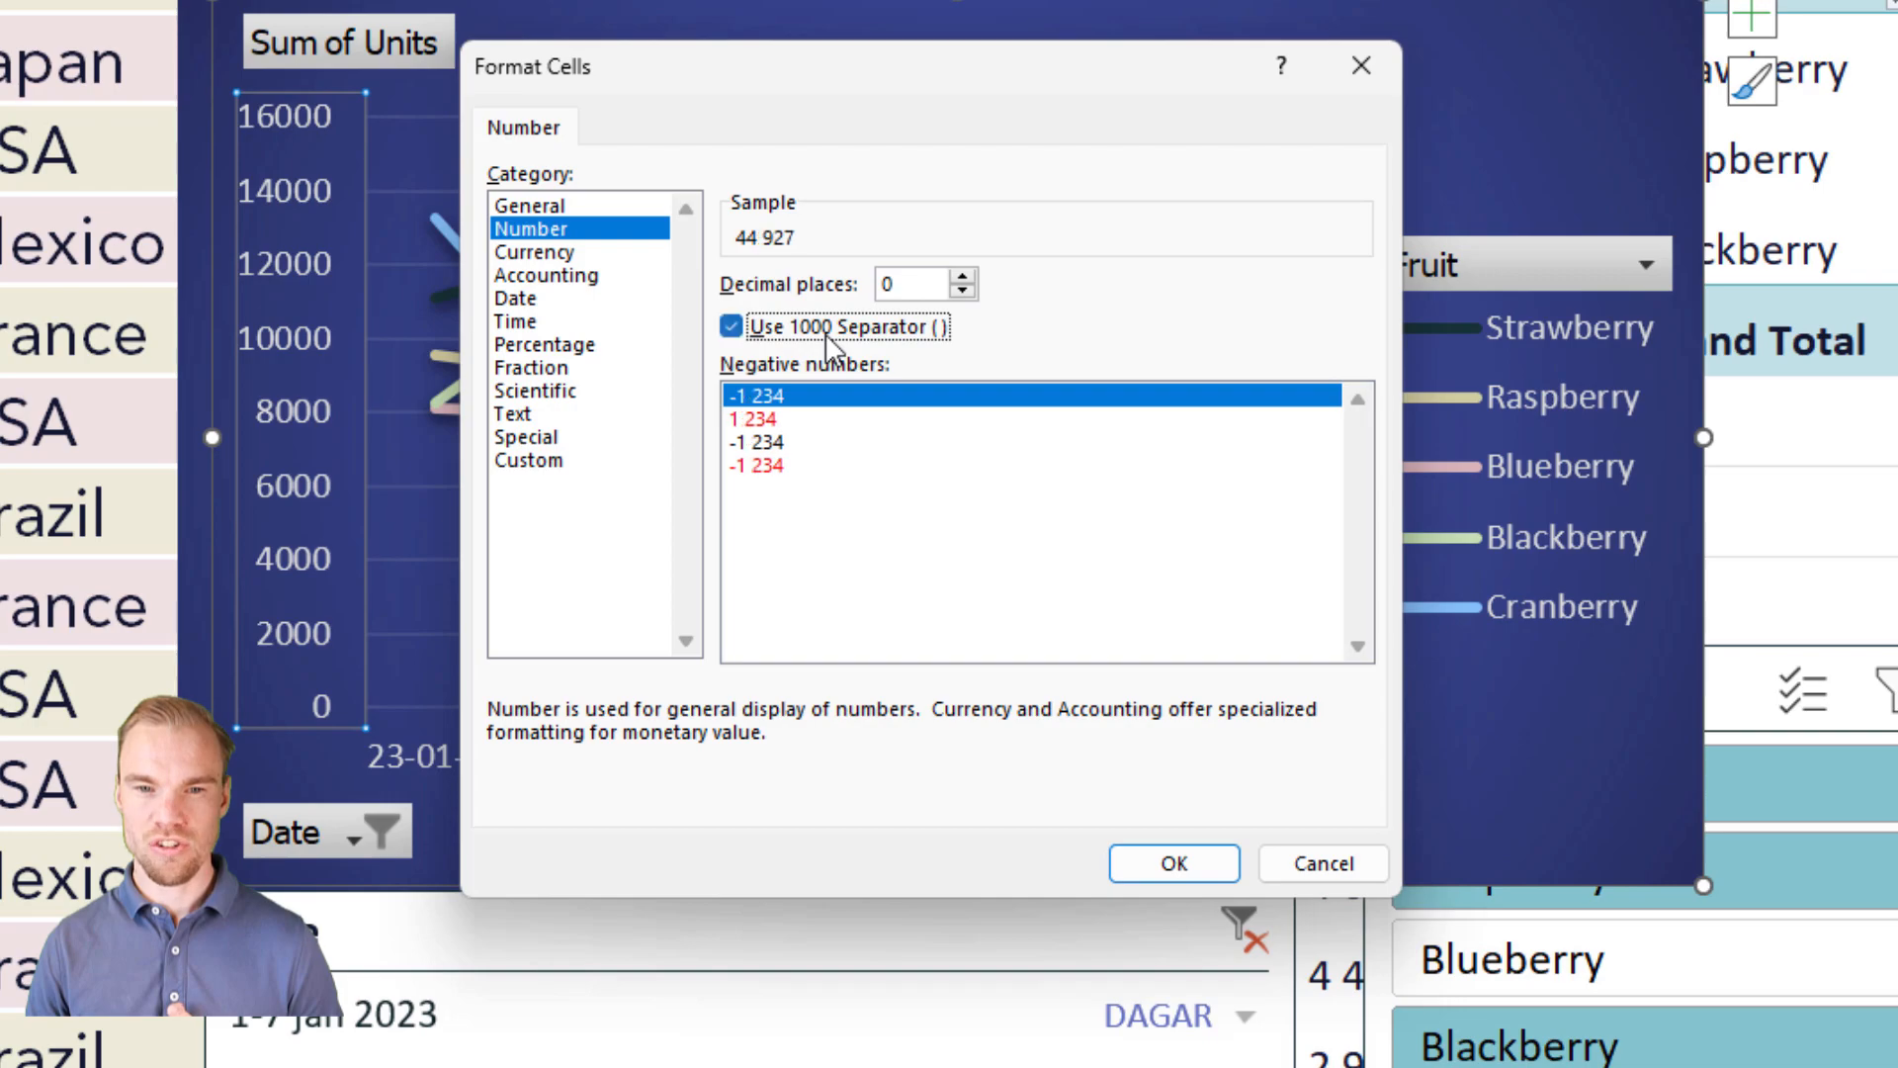
pyautogui.click(1206, 865)
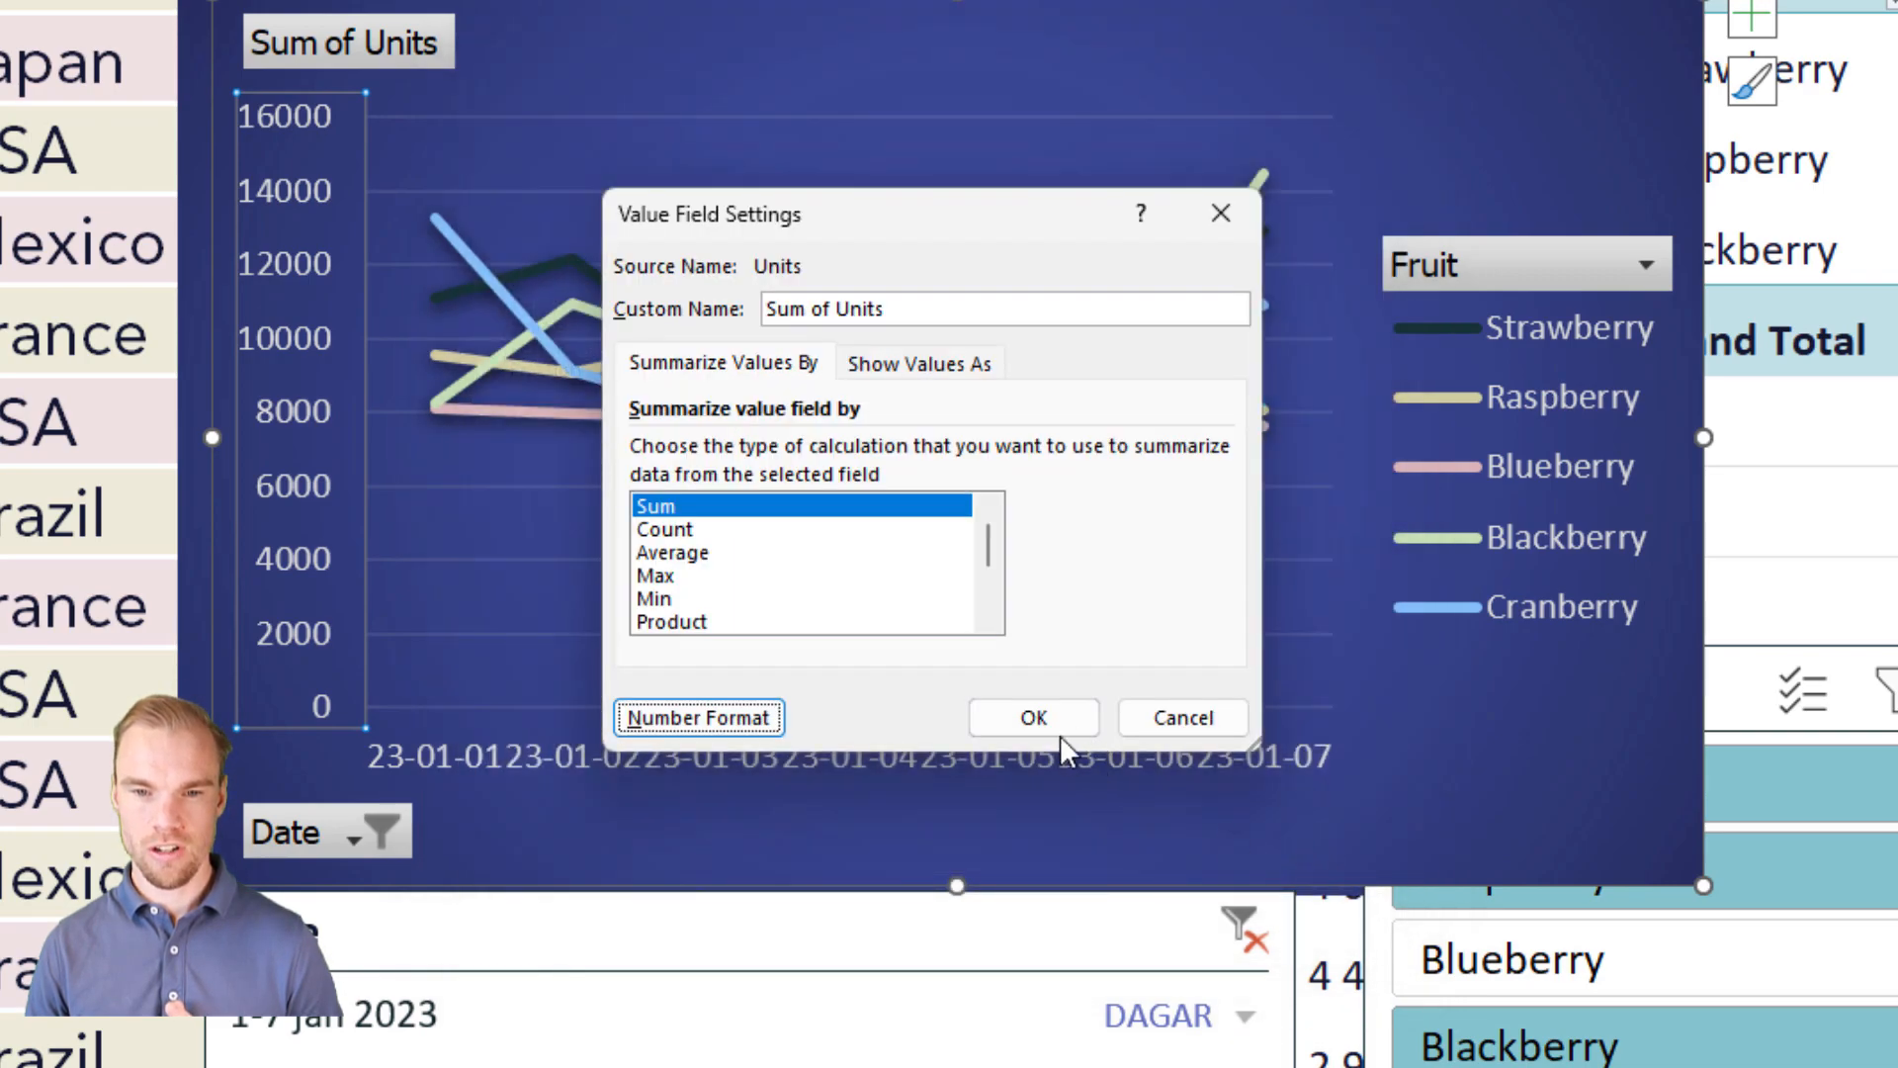
pyautogui.click(1048, 716)
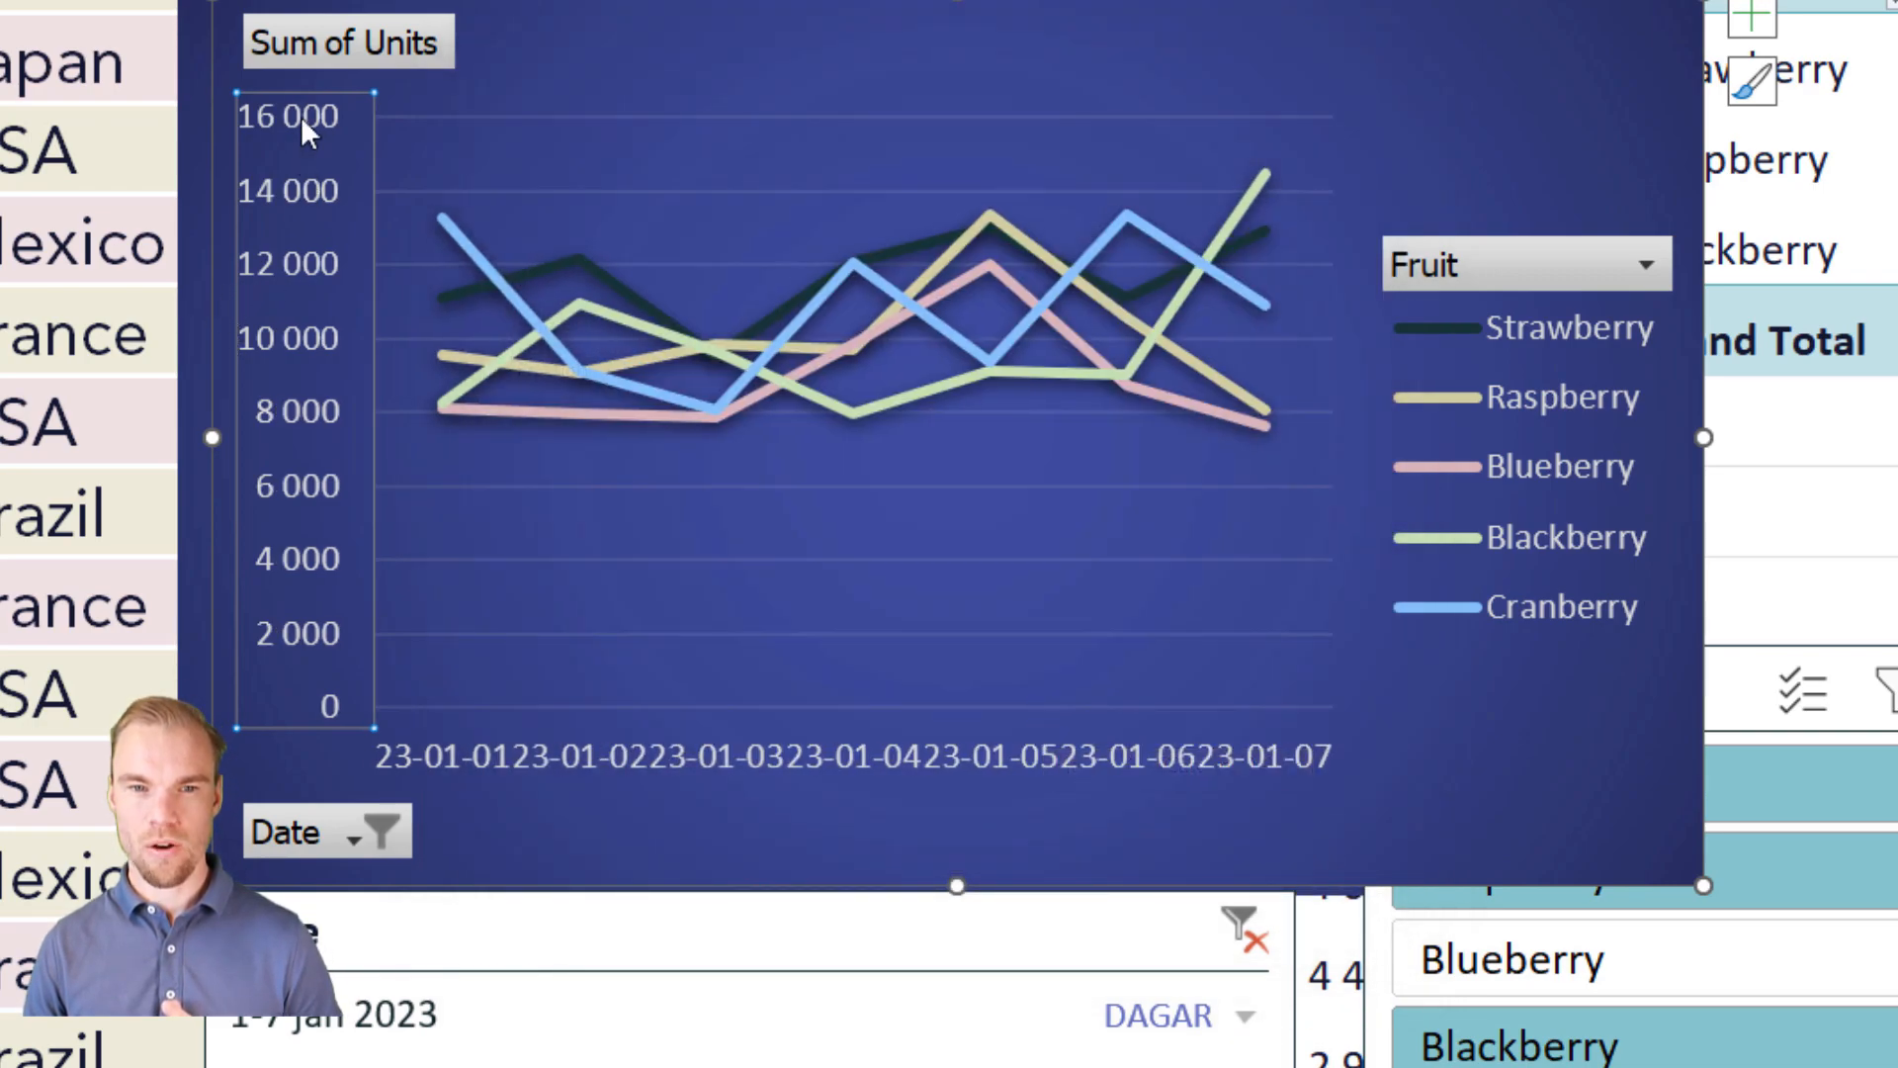
pyautogui.click(556, 43)
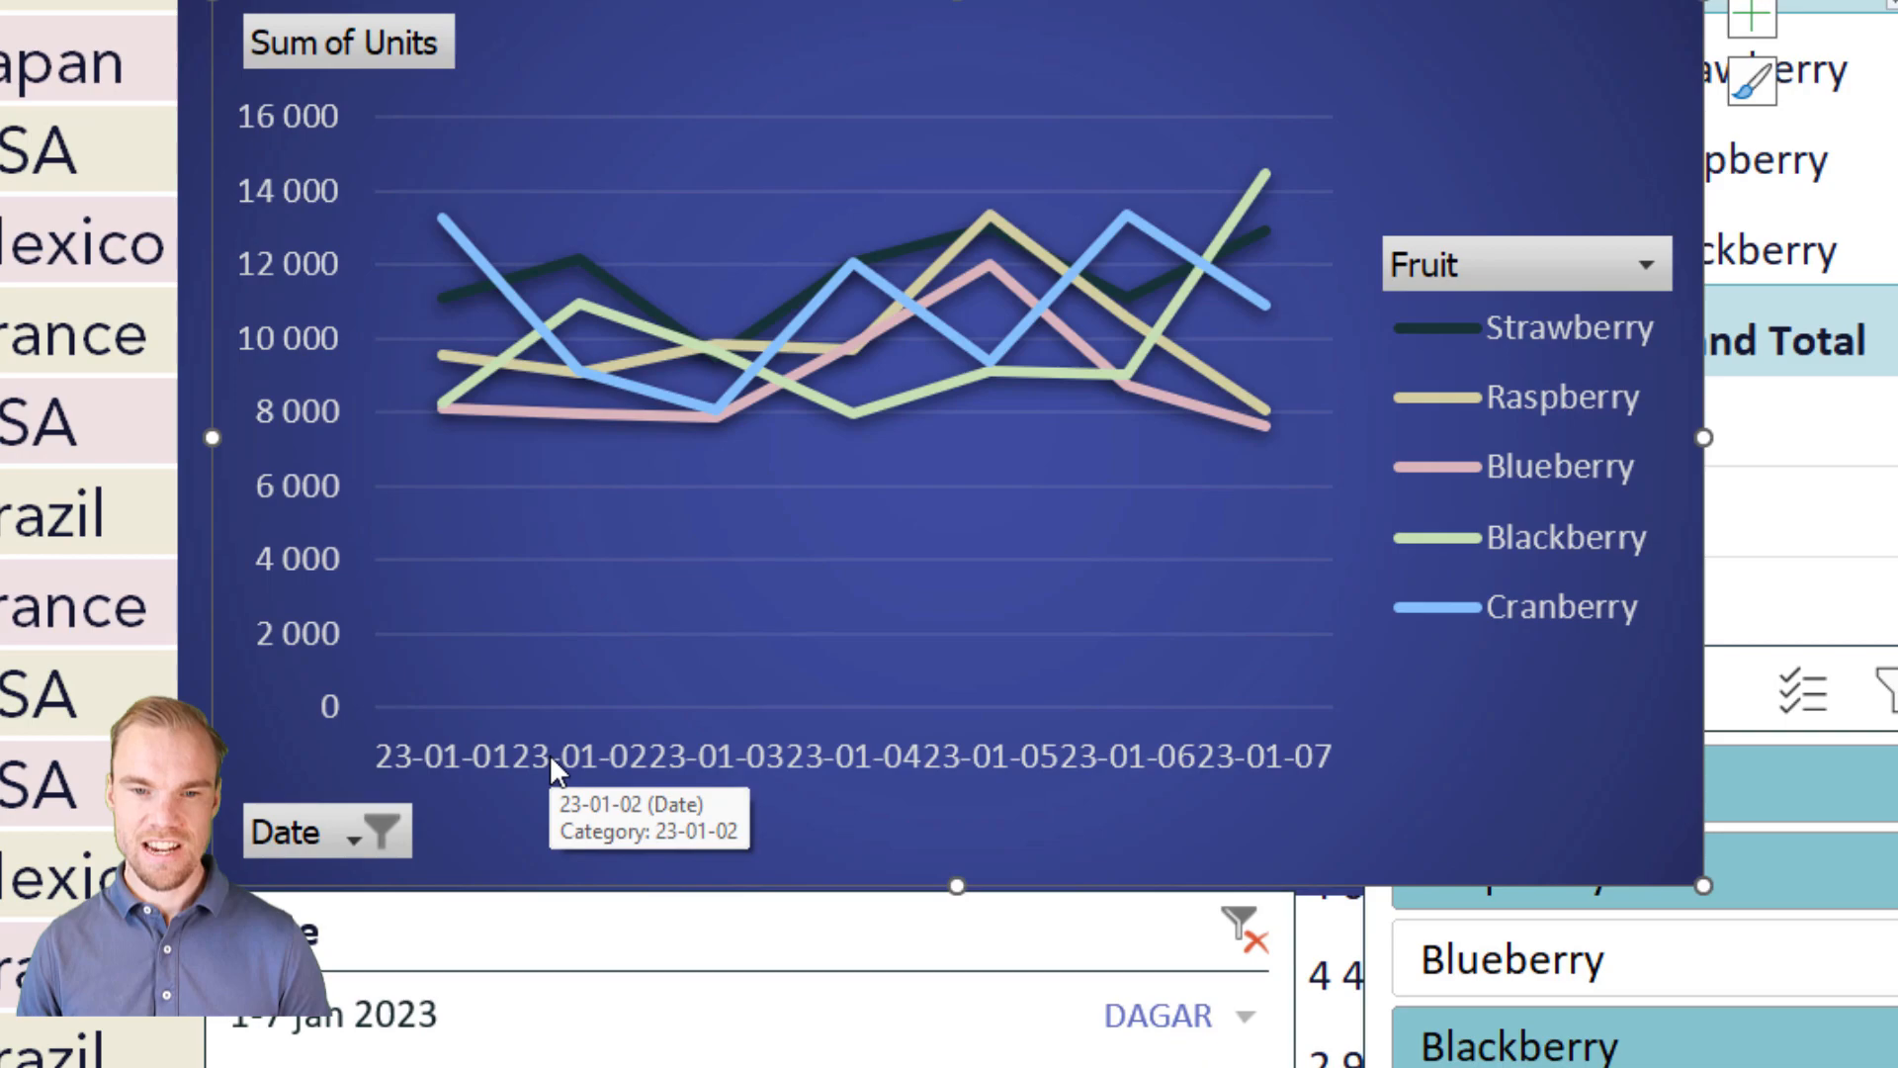
# Step: Open the text alignment settings for the line PivotChart's horizontal date axis
pyautogui.rightClick(750, 746)
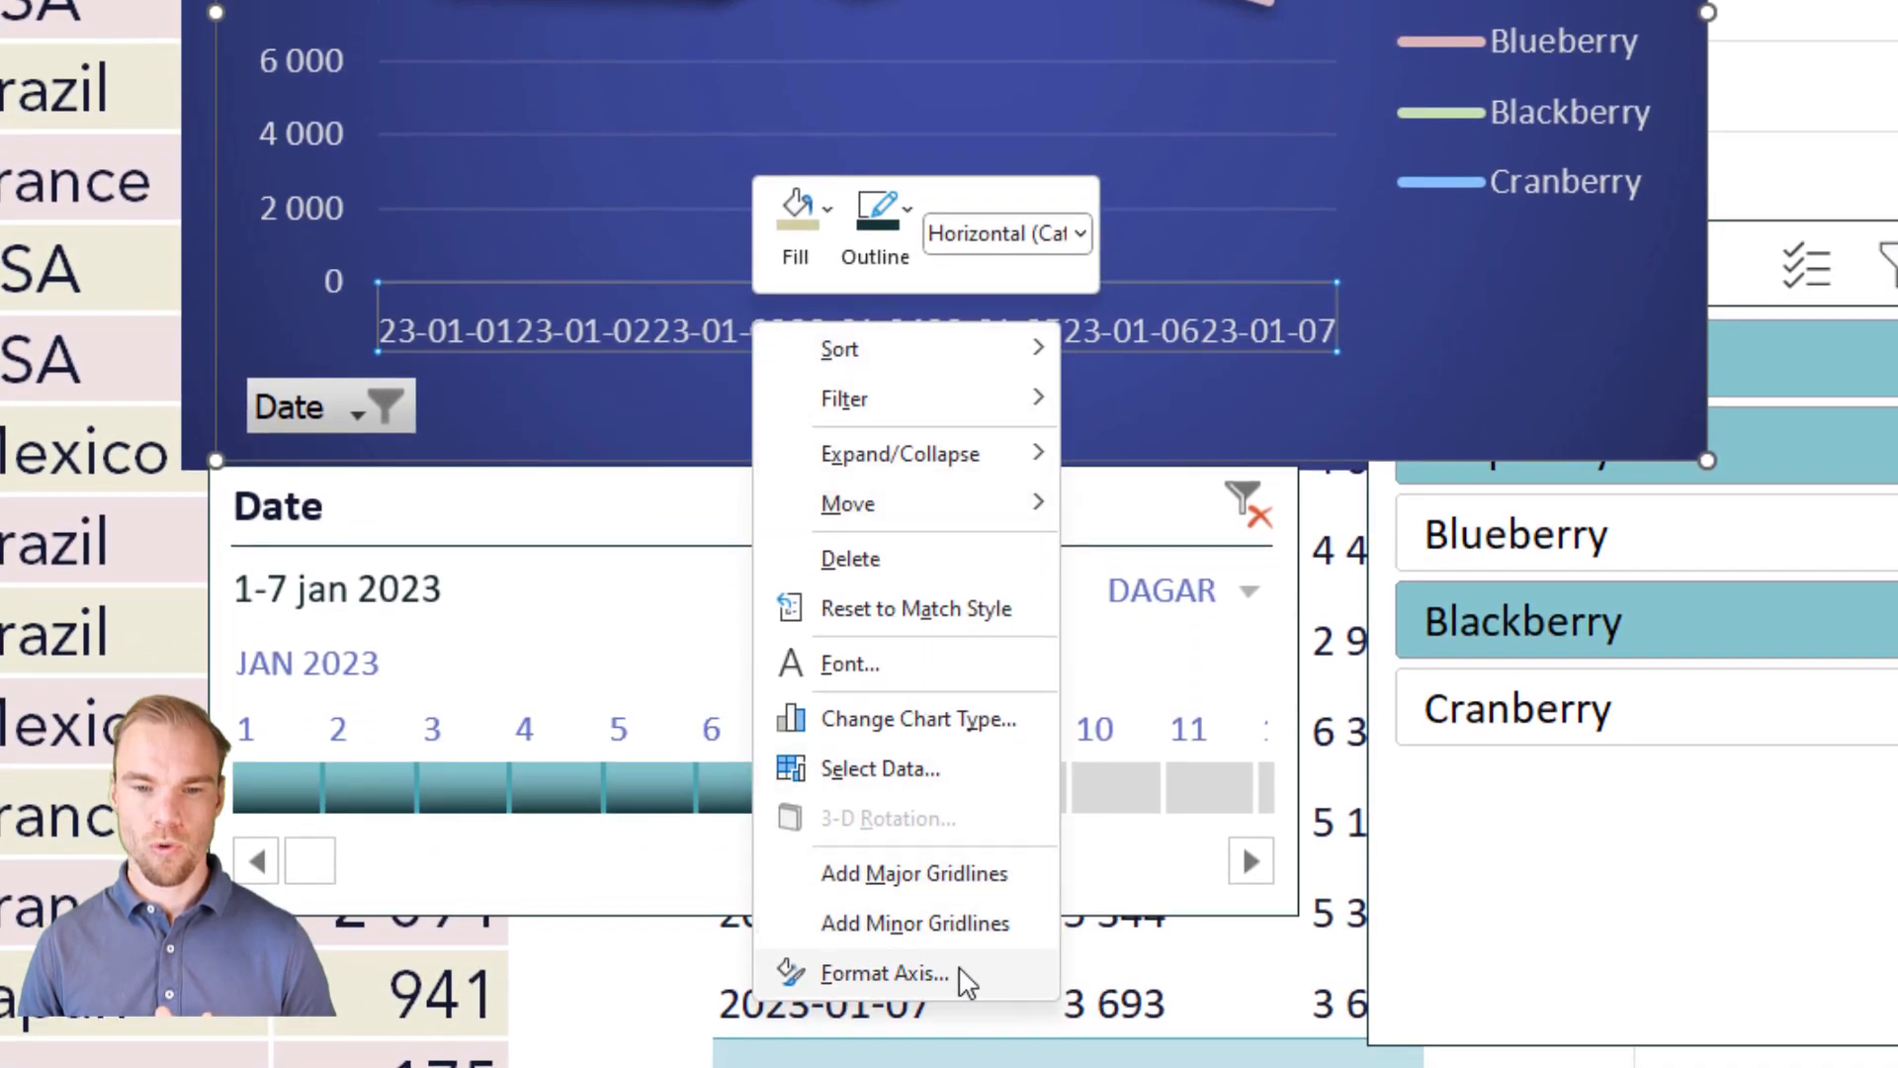
pyautogui.click(959, 977)
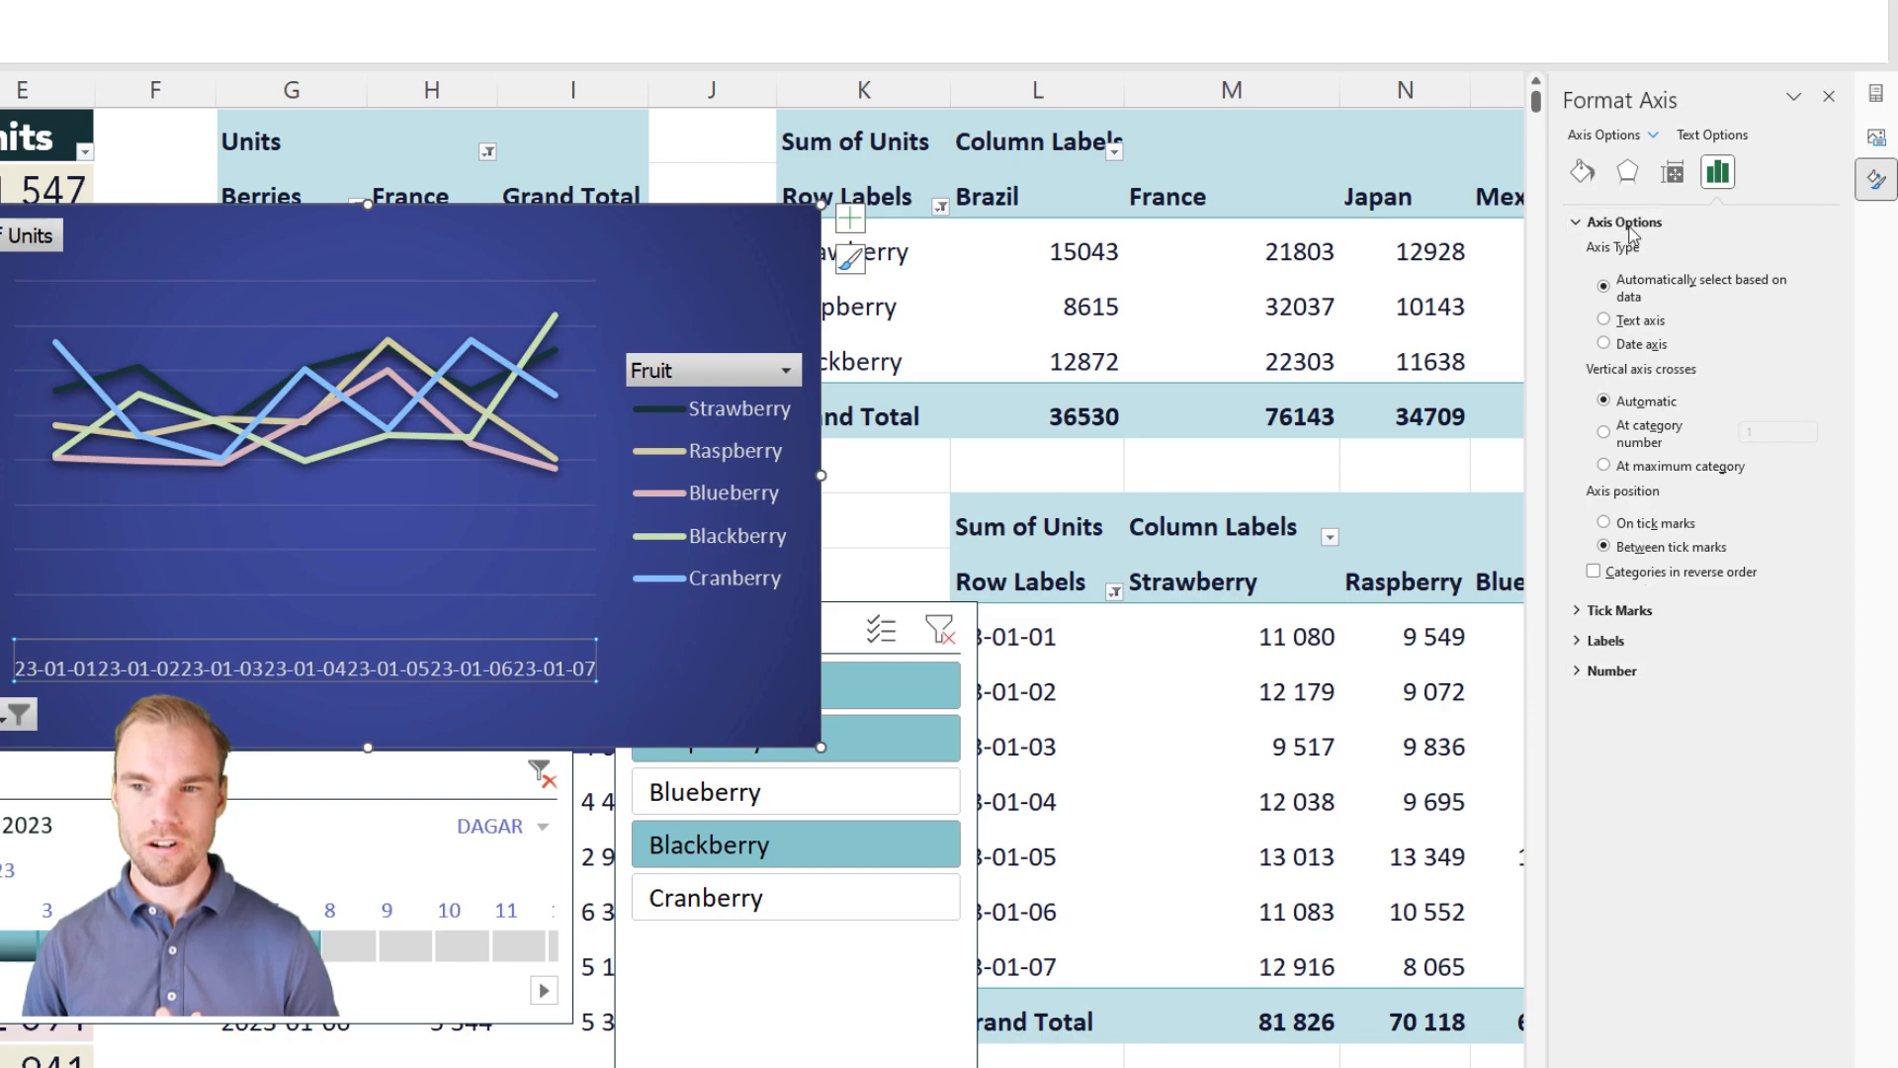
pyautogui.click(1672, 174)
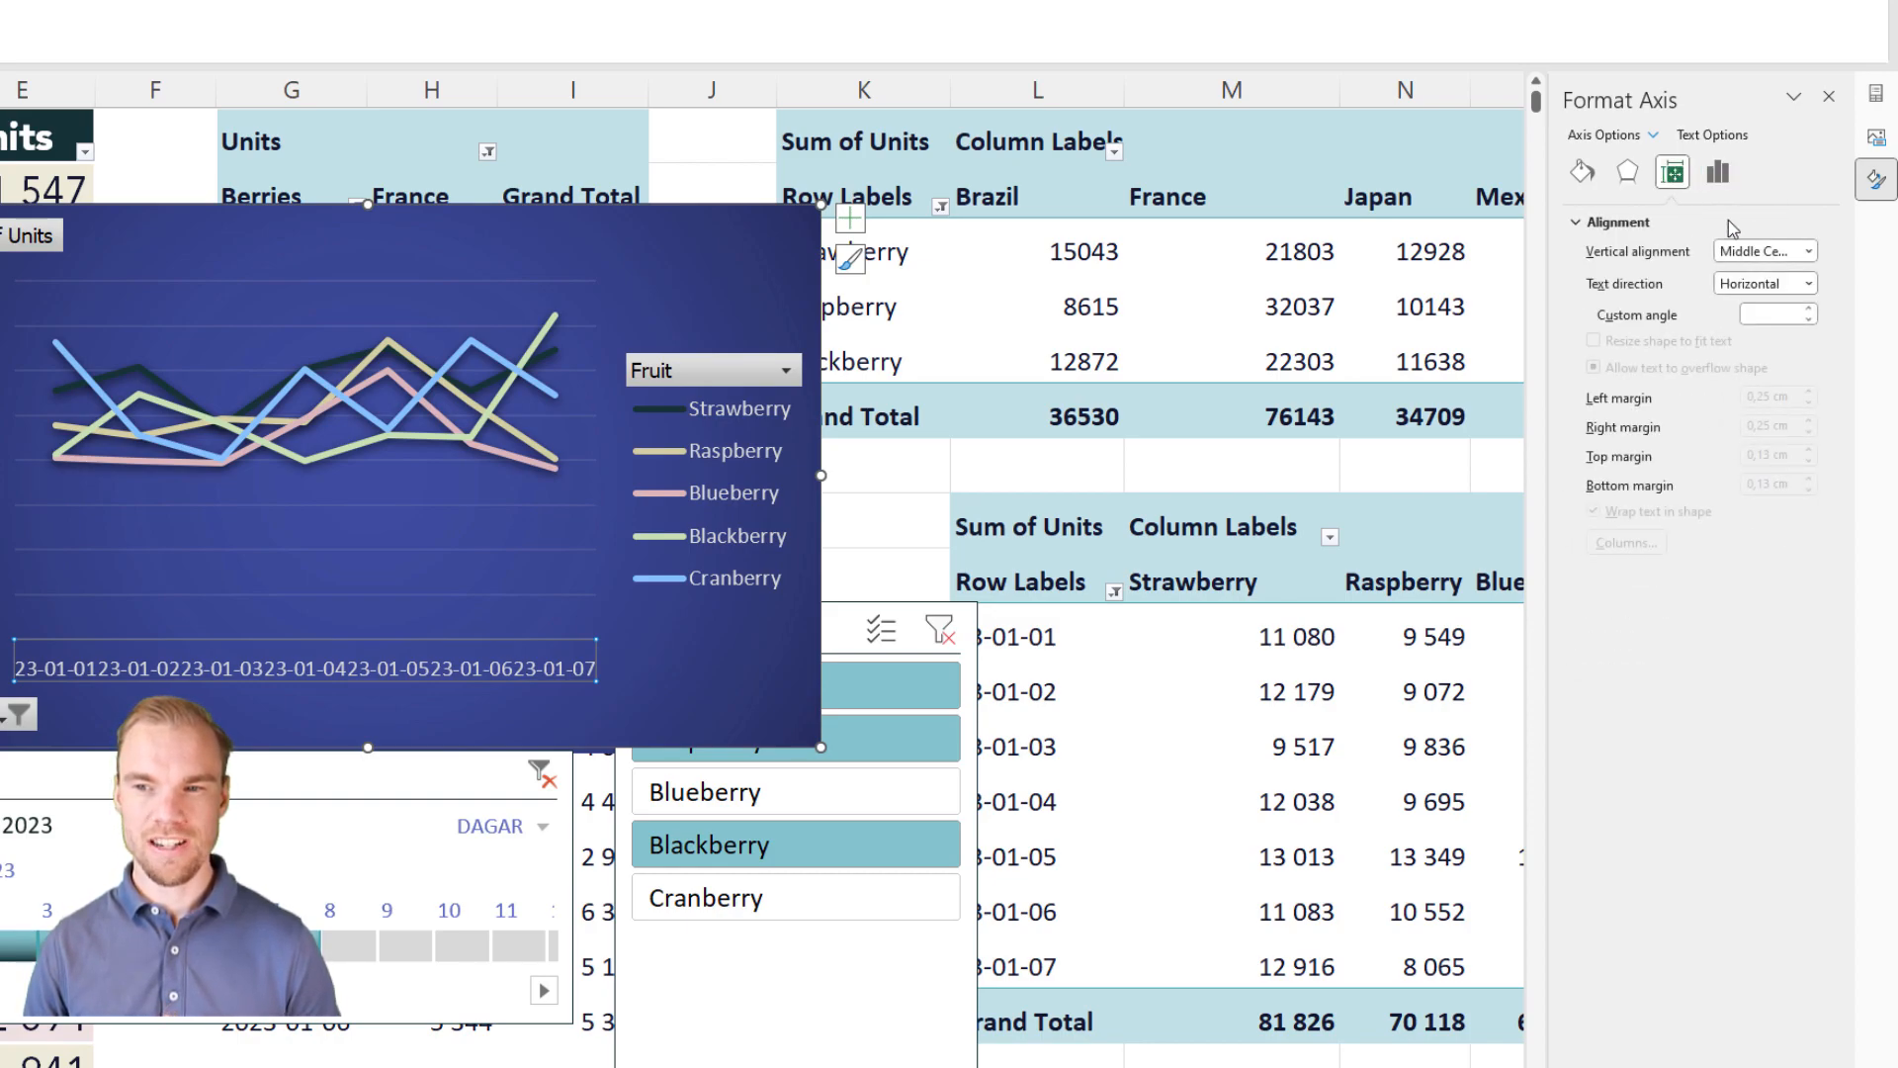
# Step: Try rotating all date axis labels by 270° and return the text direction to Horizontal
pyautogui.click(1810, 285)
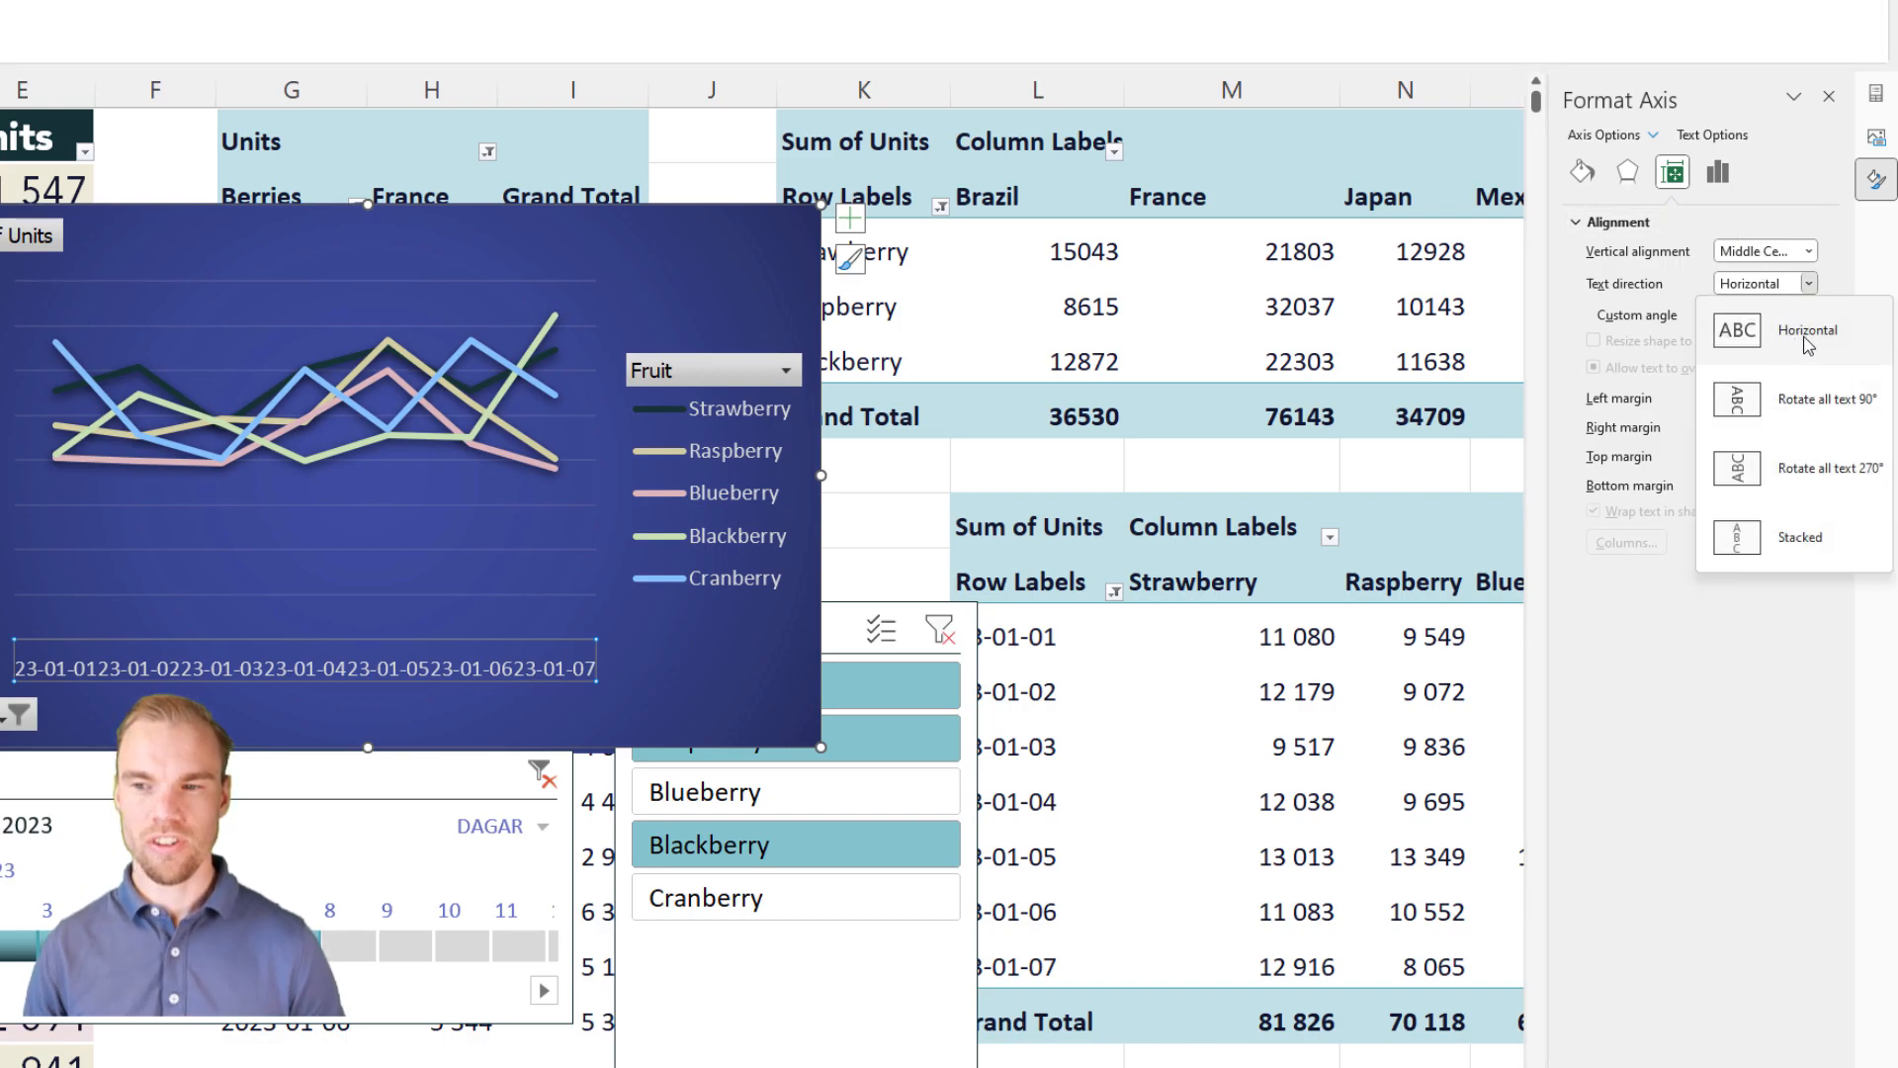
pyautogui.click(1808, 486)
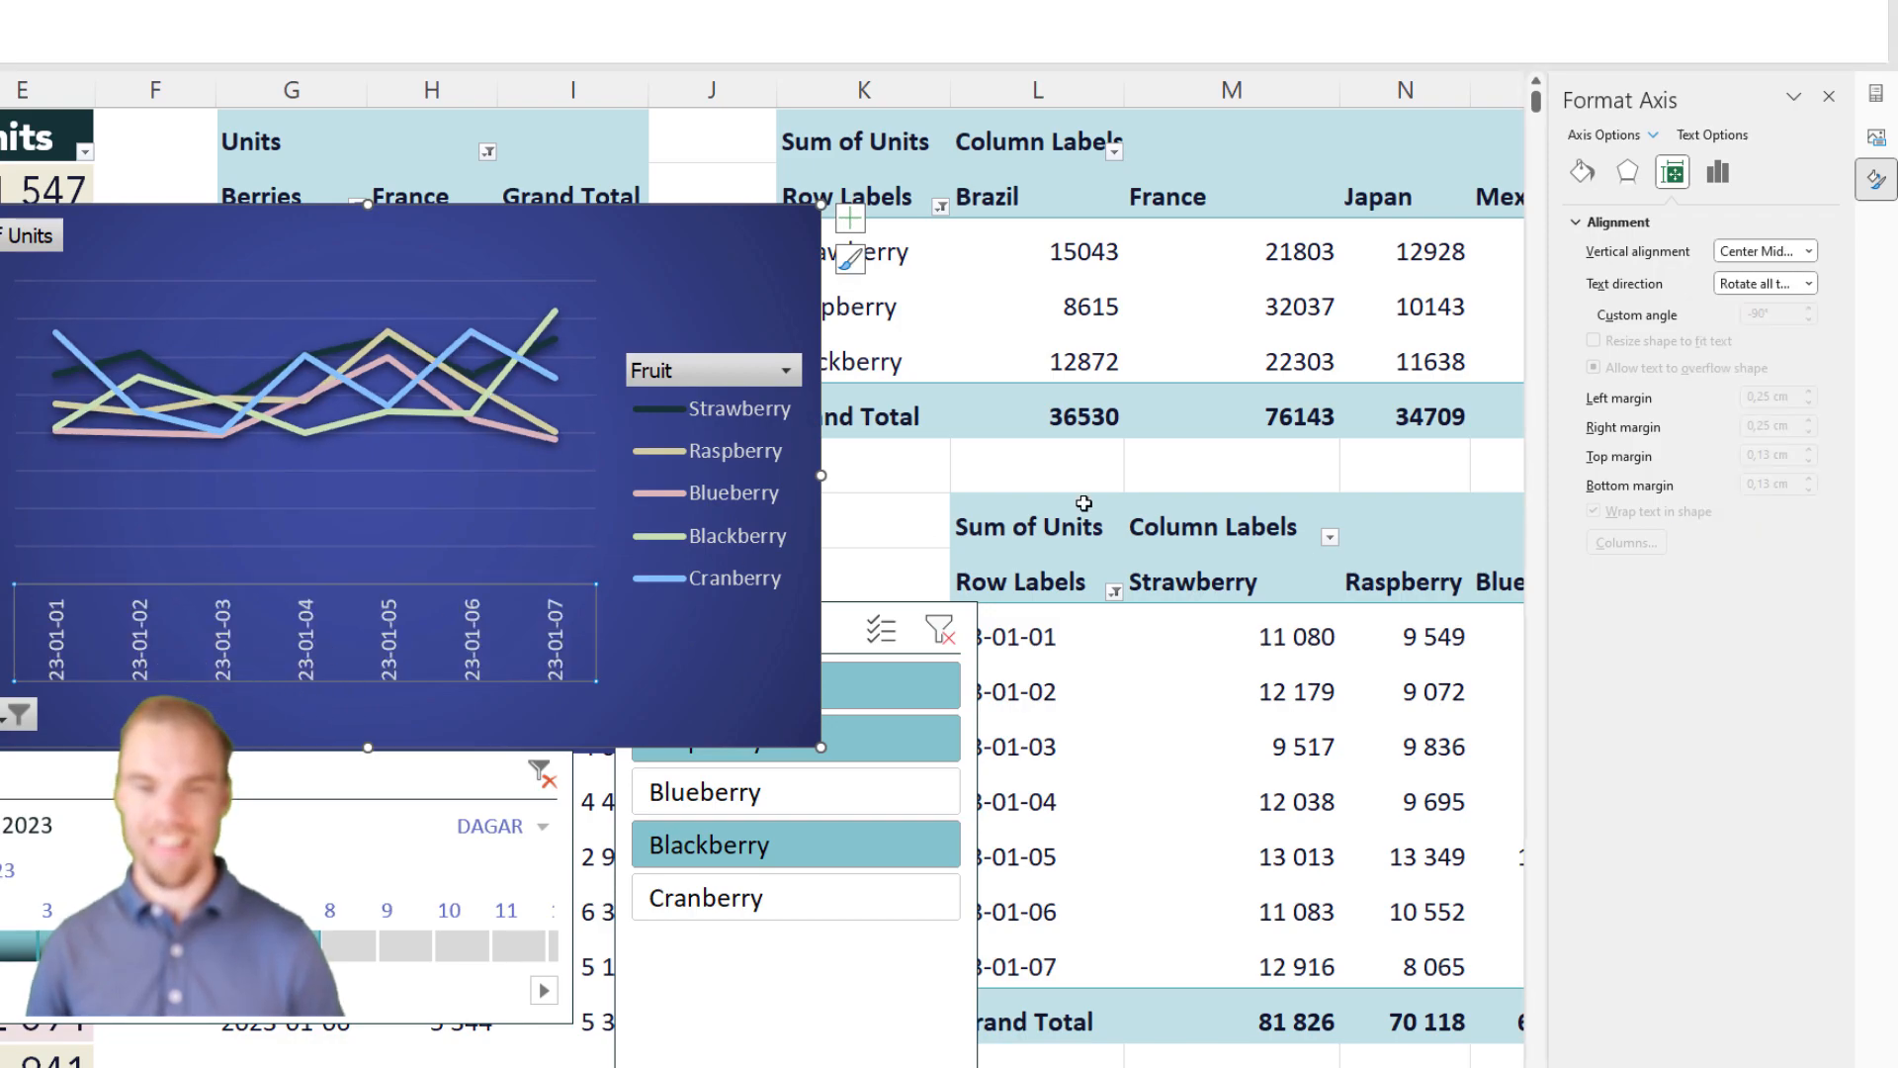
pyautogui.click(1805, 286)
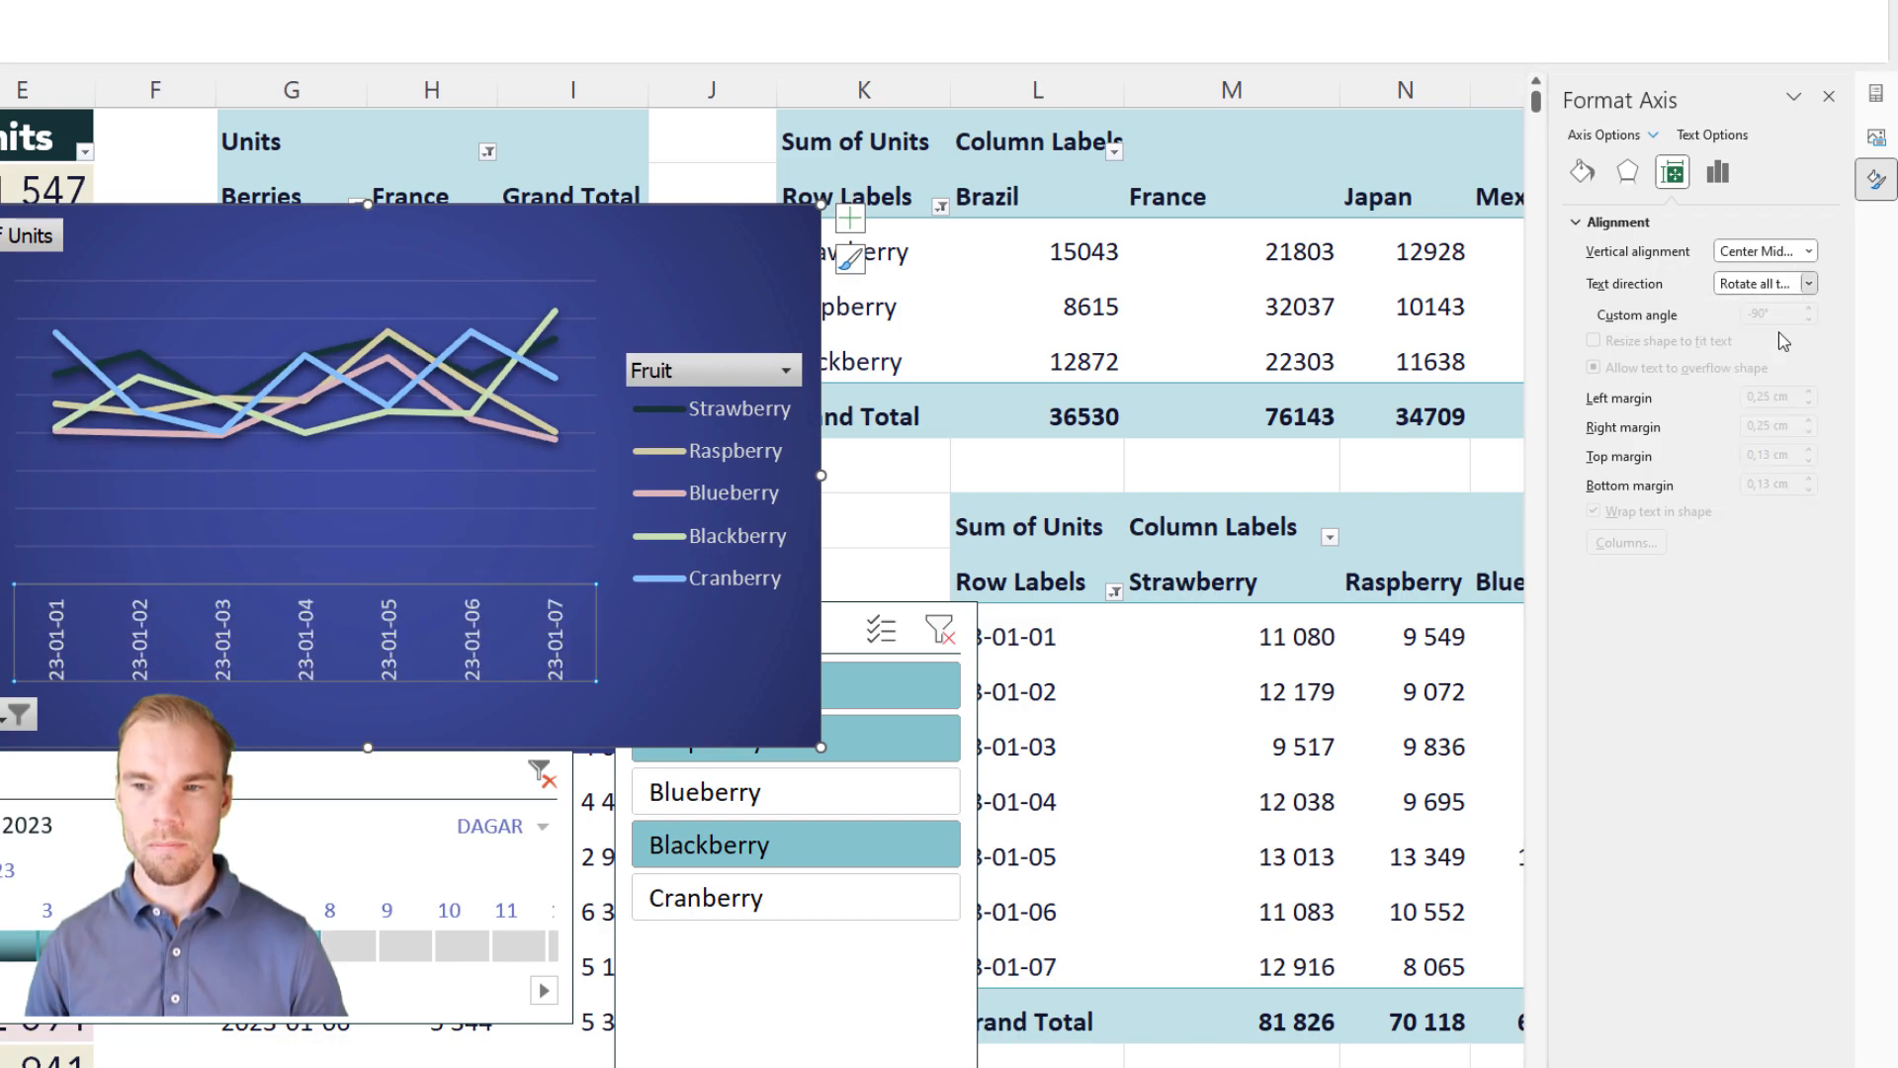
pyautogui.click(1785, 337)
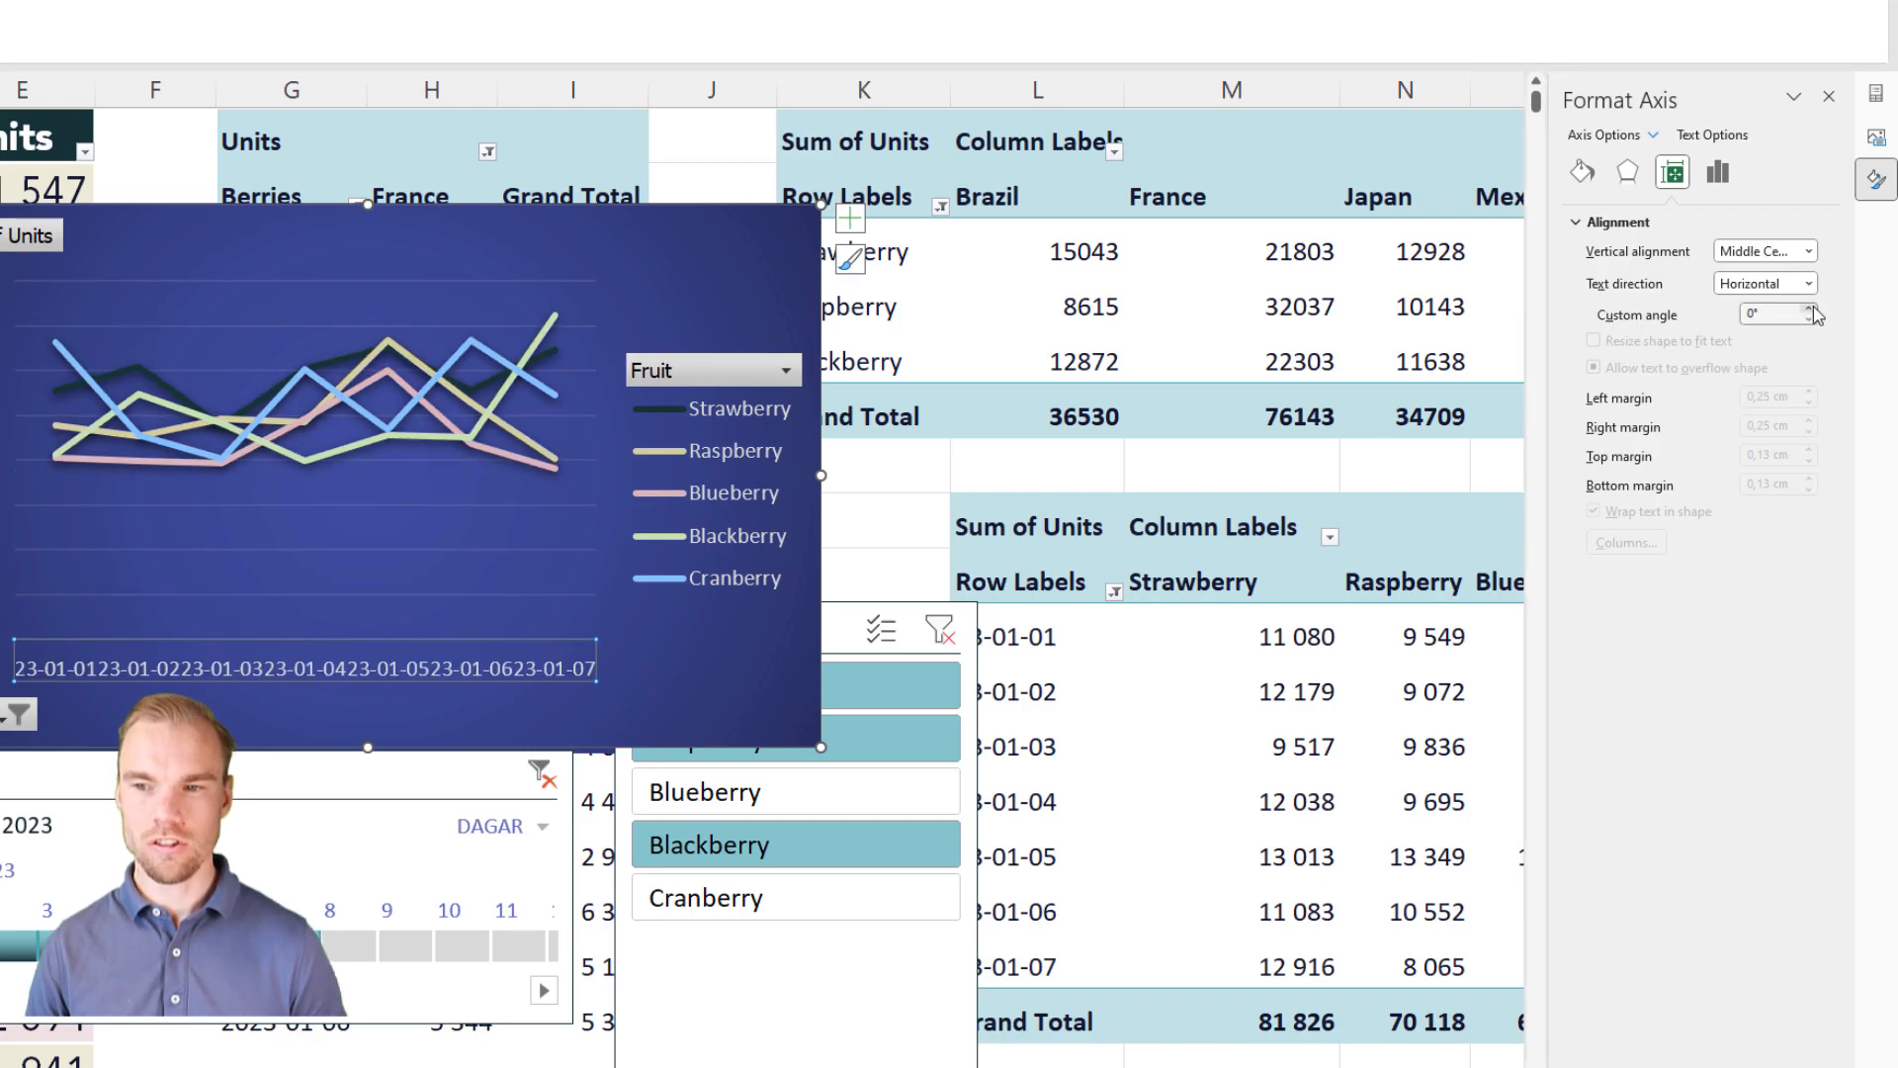
# Step: Try nudging the custom angle of the date axis labels up and down by a few degrees
pyautogui.click(1811, 312)
pyautogui.click(1811, 312)
pyautogui.click(1810, 312)
pyautogui.click(1811, 311)
pyautogui.click(1810, 312)
pyautogui.click(1811, 311)
pyautogui.click(1810, 311)
pyautogui.doubleClick(1811, 311)
pyautogui.click(1811, 320)
pyautogui.click(1810, 319)
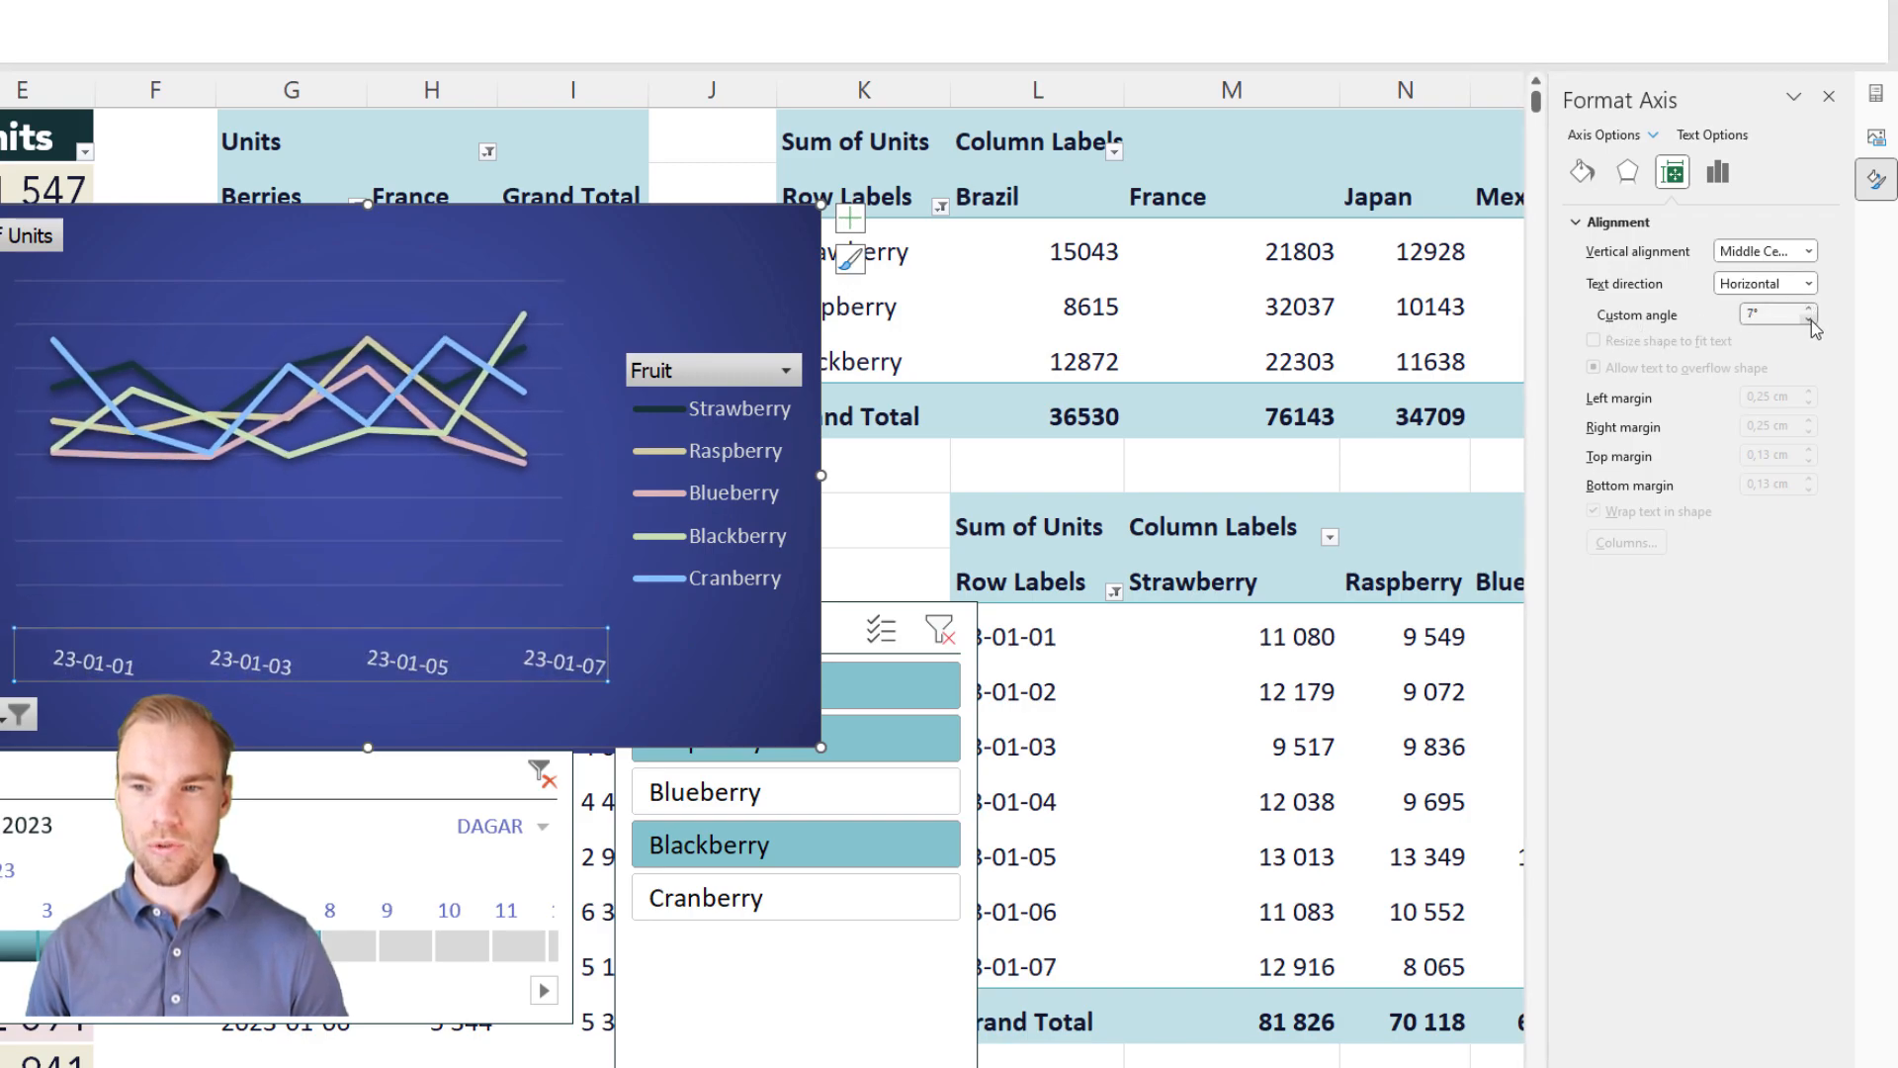
pyautogui.click(1811, 319)
pyautogui.click(1811, 319)
pyautogui.click(1811, 319)
# Step: Try a custom angle of -45° for the date axis labels and settle on -60°
pyautogui.write('-')
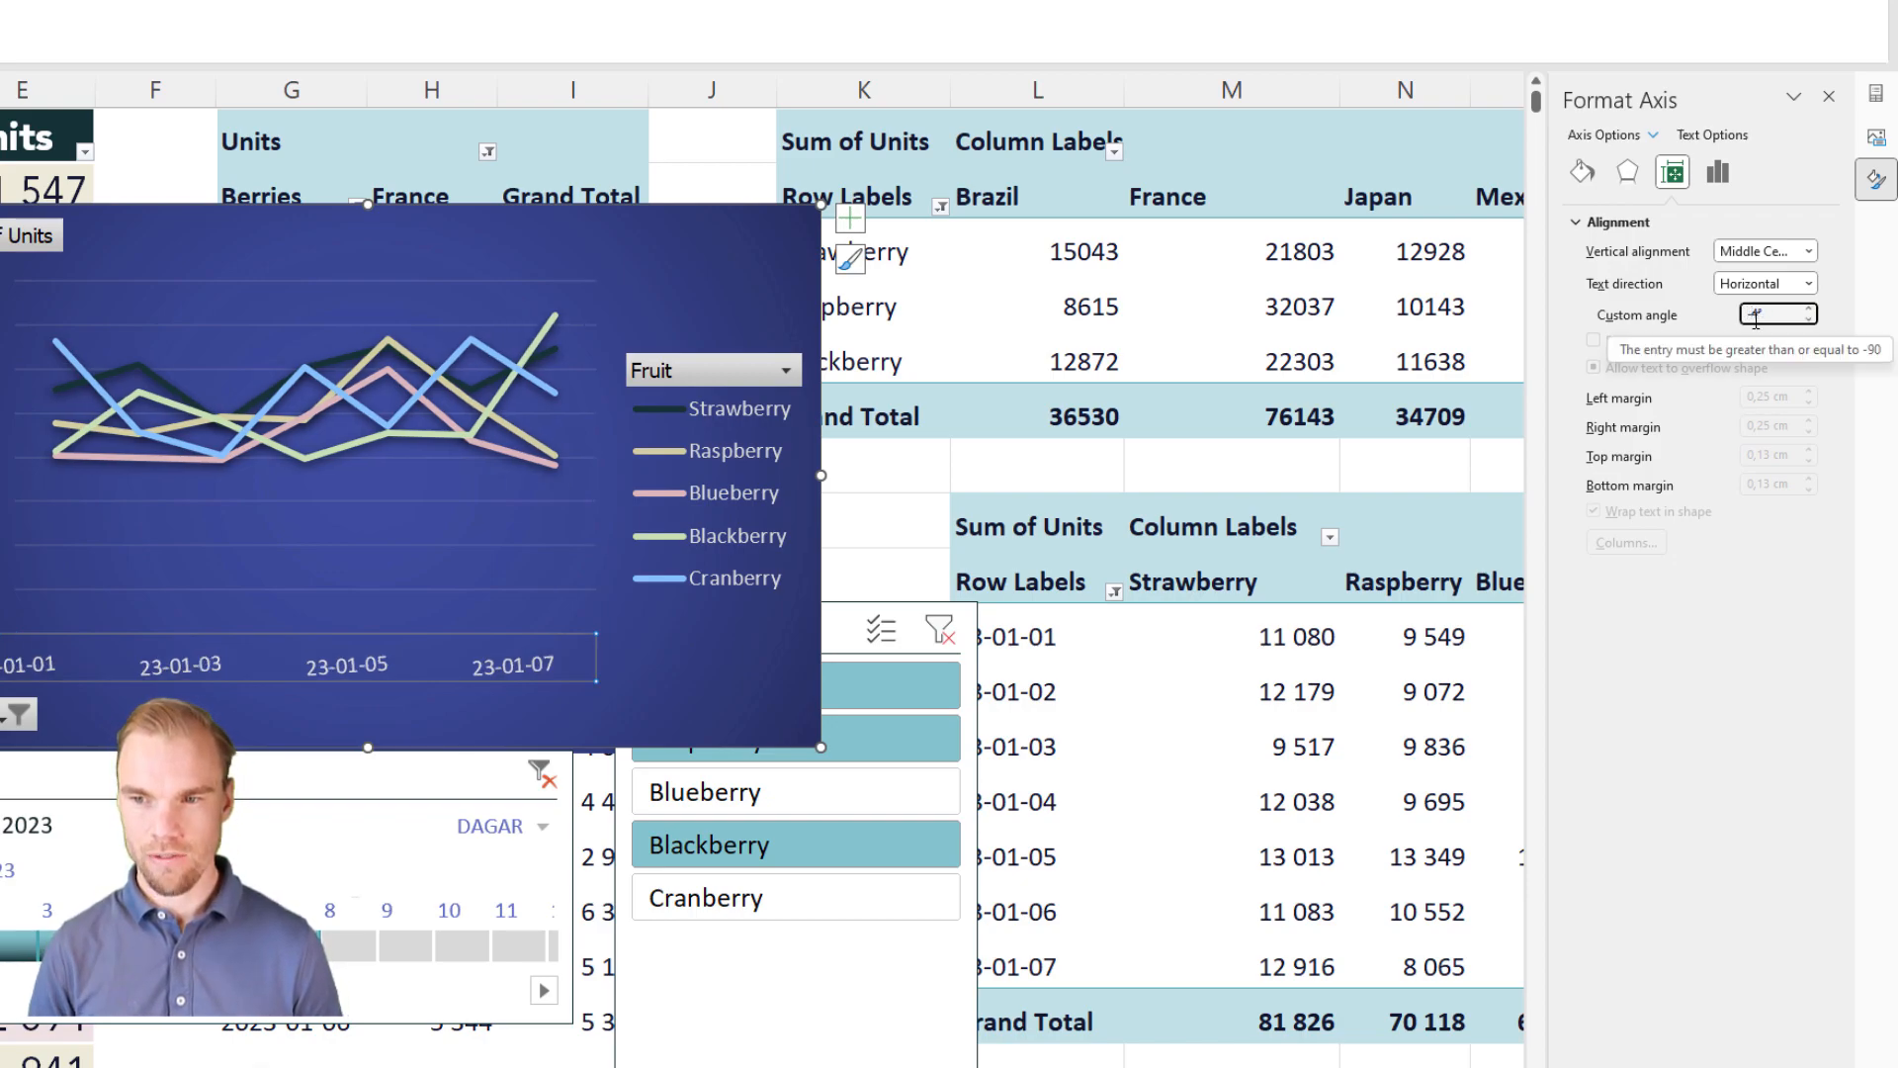
pyautogui.write('45')
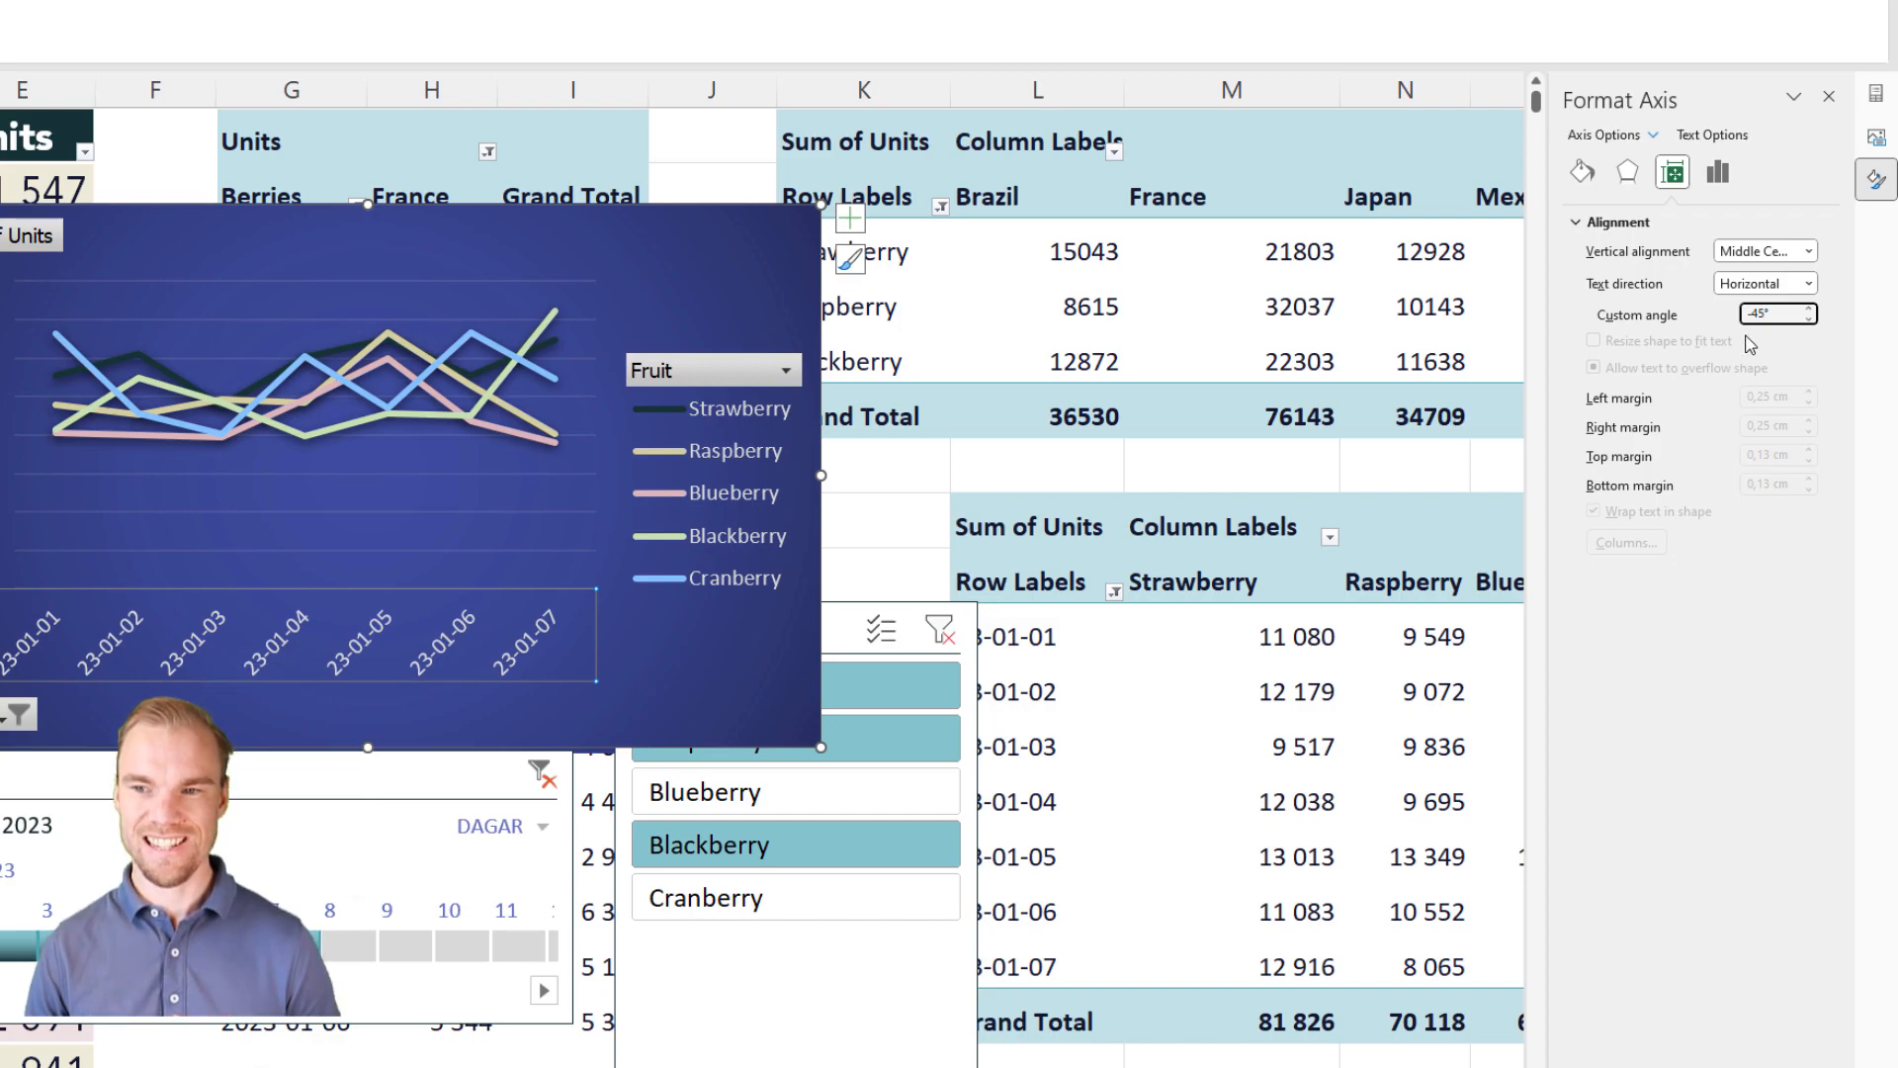
pyautogui.press('BackSpace')
pyautogui.press('BackSpace')
pyautogui.press('BackSpace')
pyautogui.write('60')
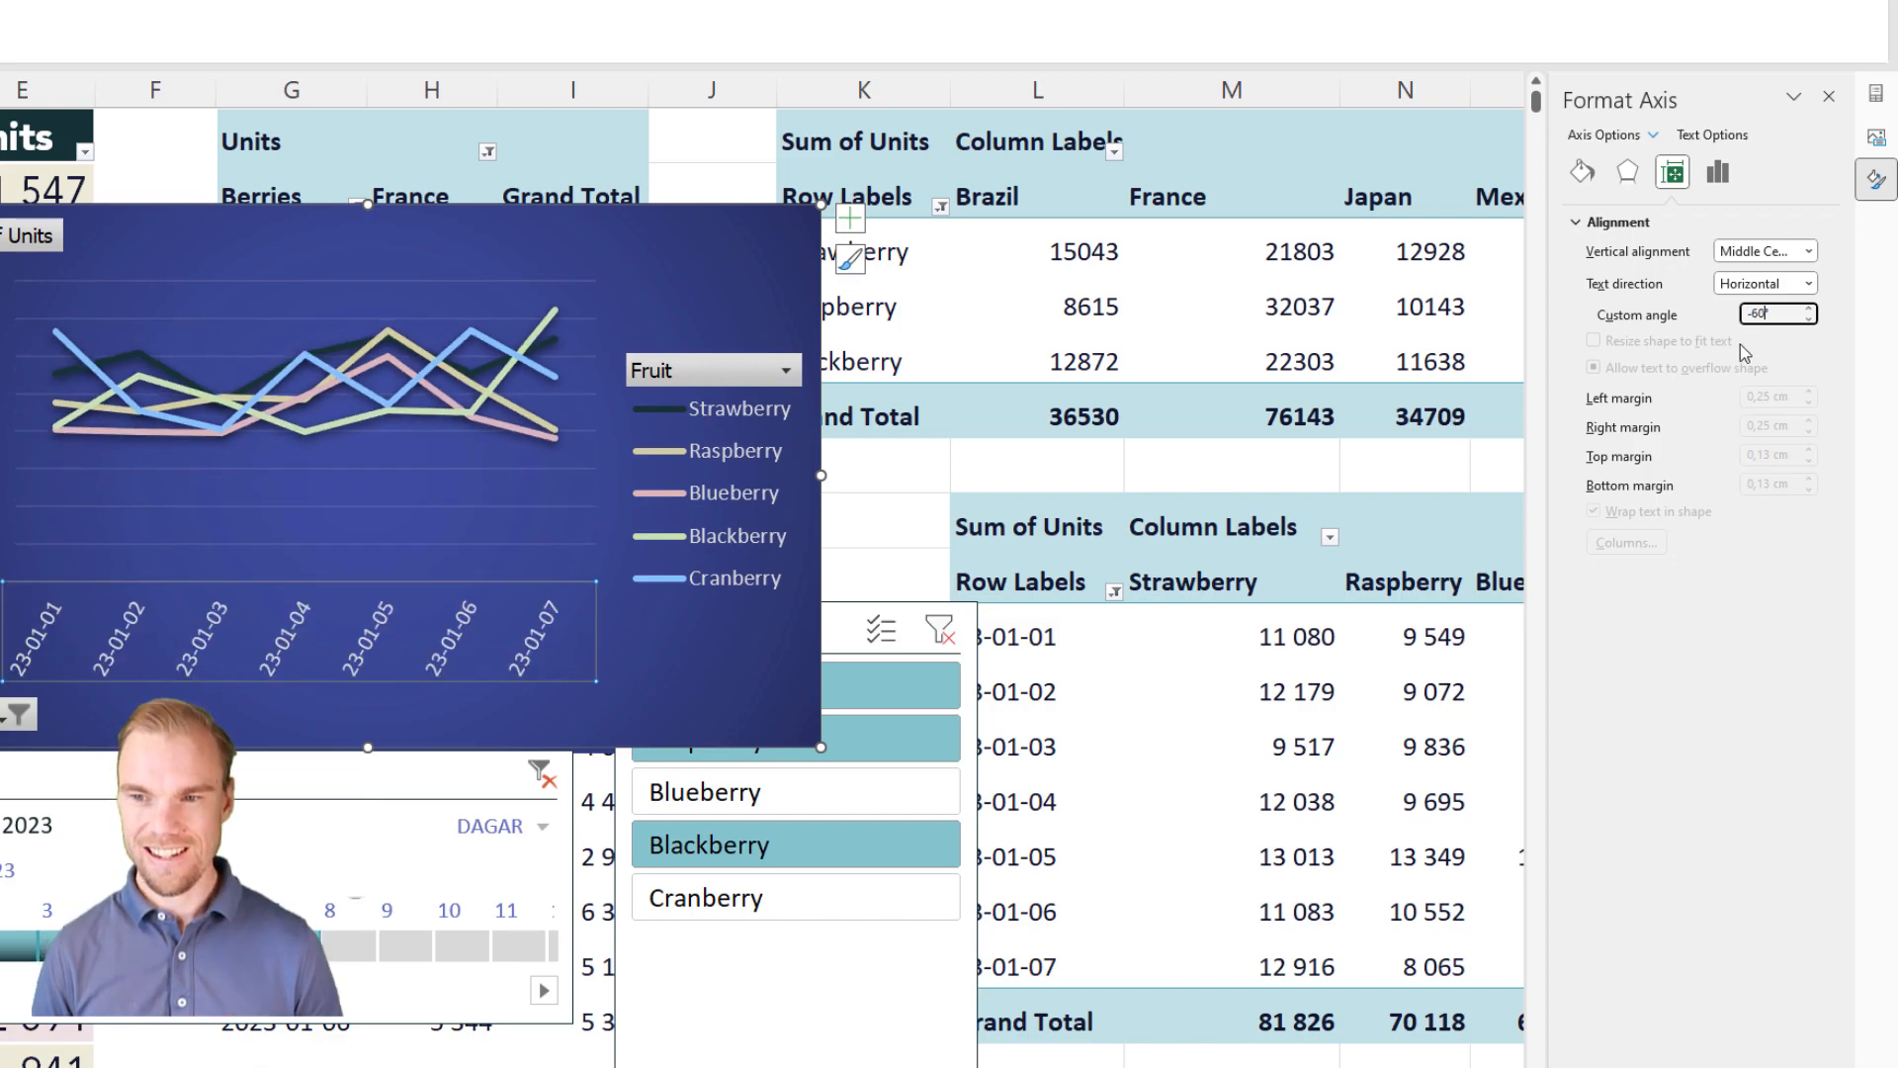
pyautogui.click(645, 237)
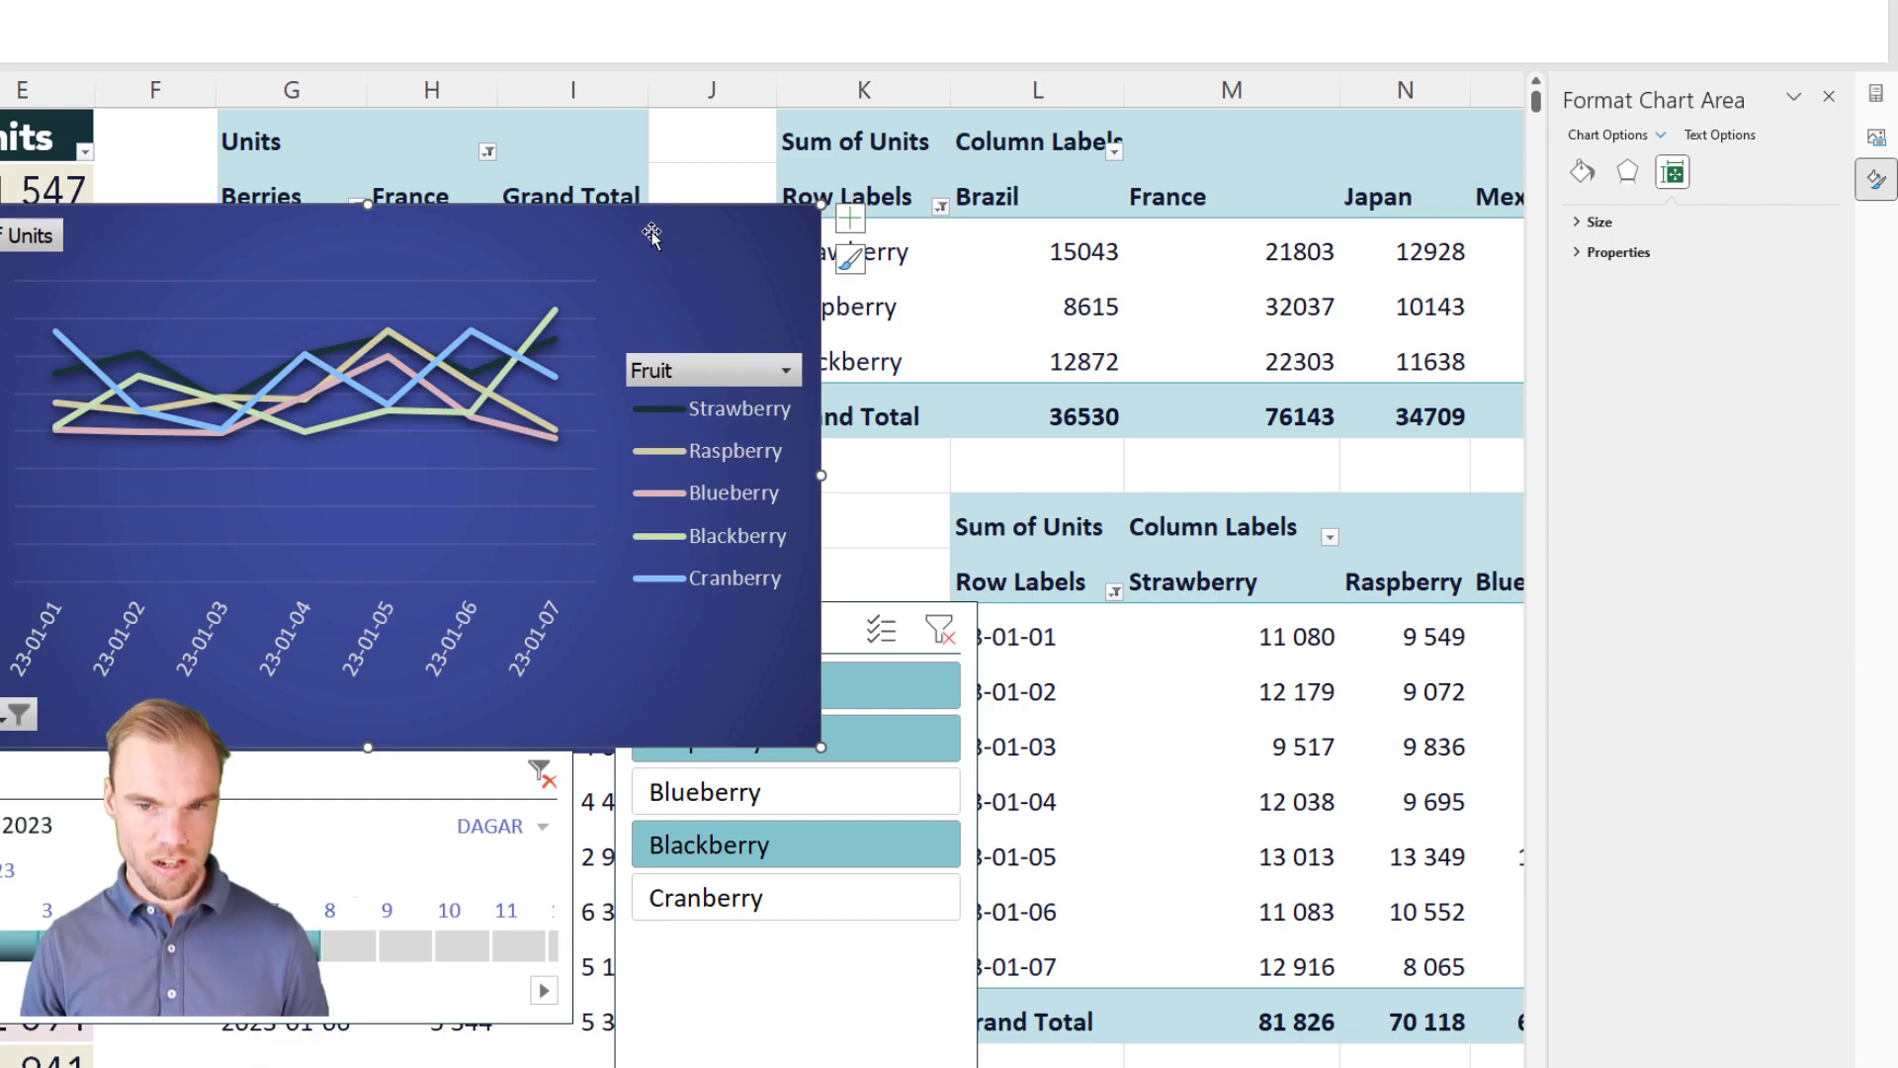
# Step: Move both PivotCharts, the Date timeline and the Fruit slicer to the blank sheet, stacking the pie chart under the line chart with the filters beside them
pyautogui.hotkey('ctrl', 'x')
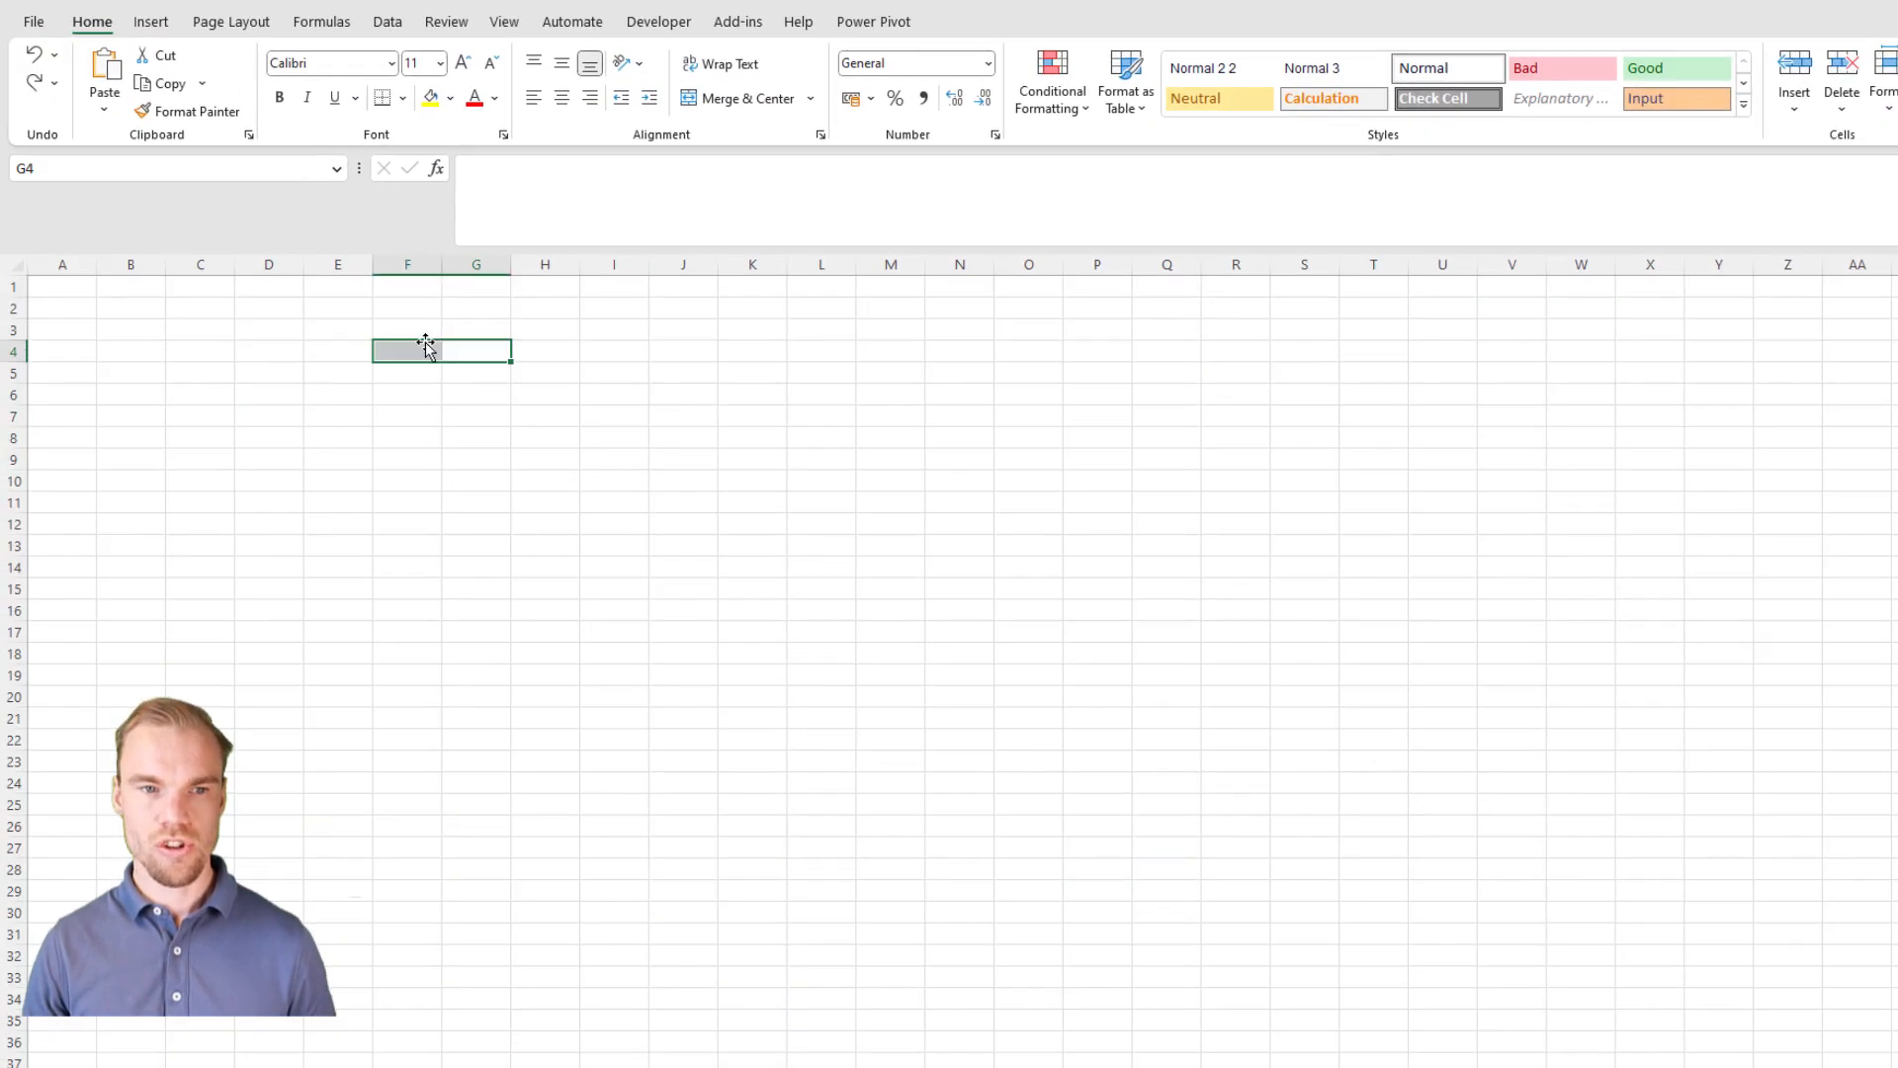
pyautogui.hotkey('ctrl', 'v')
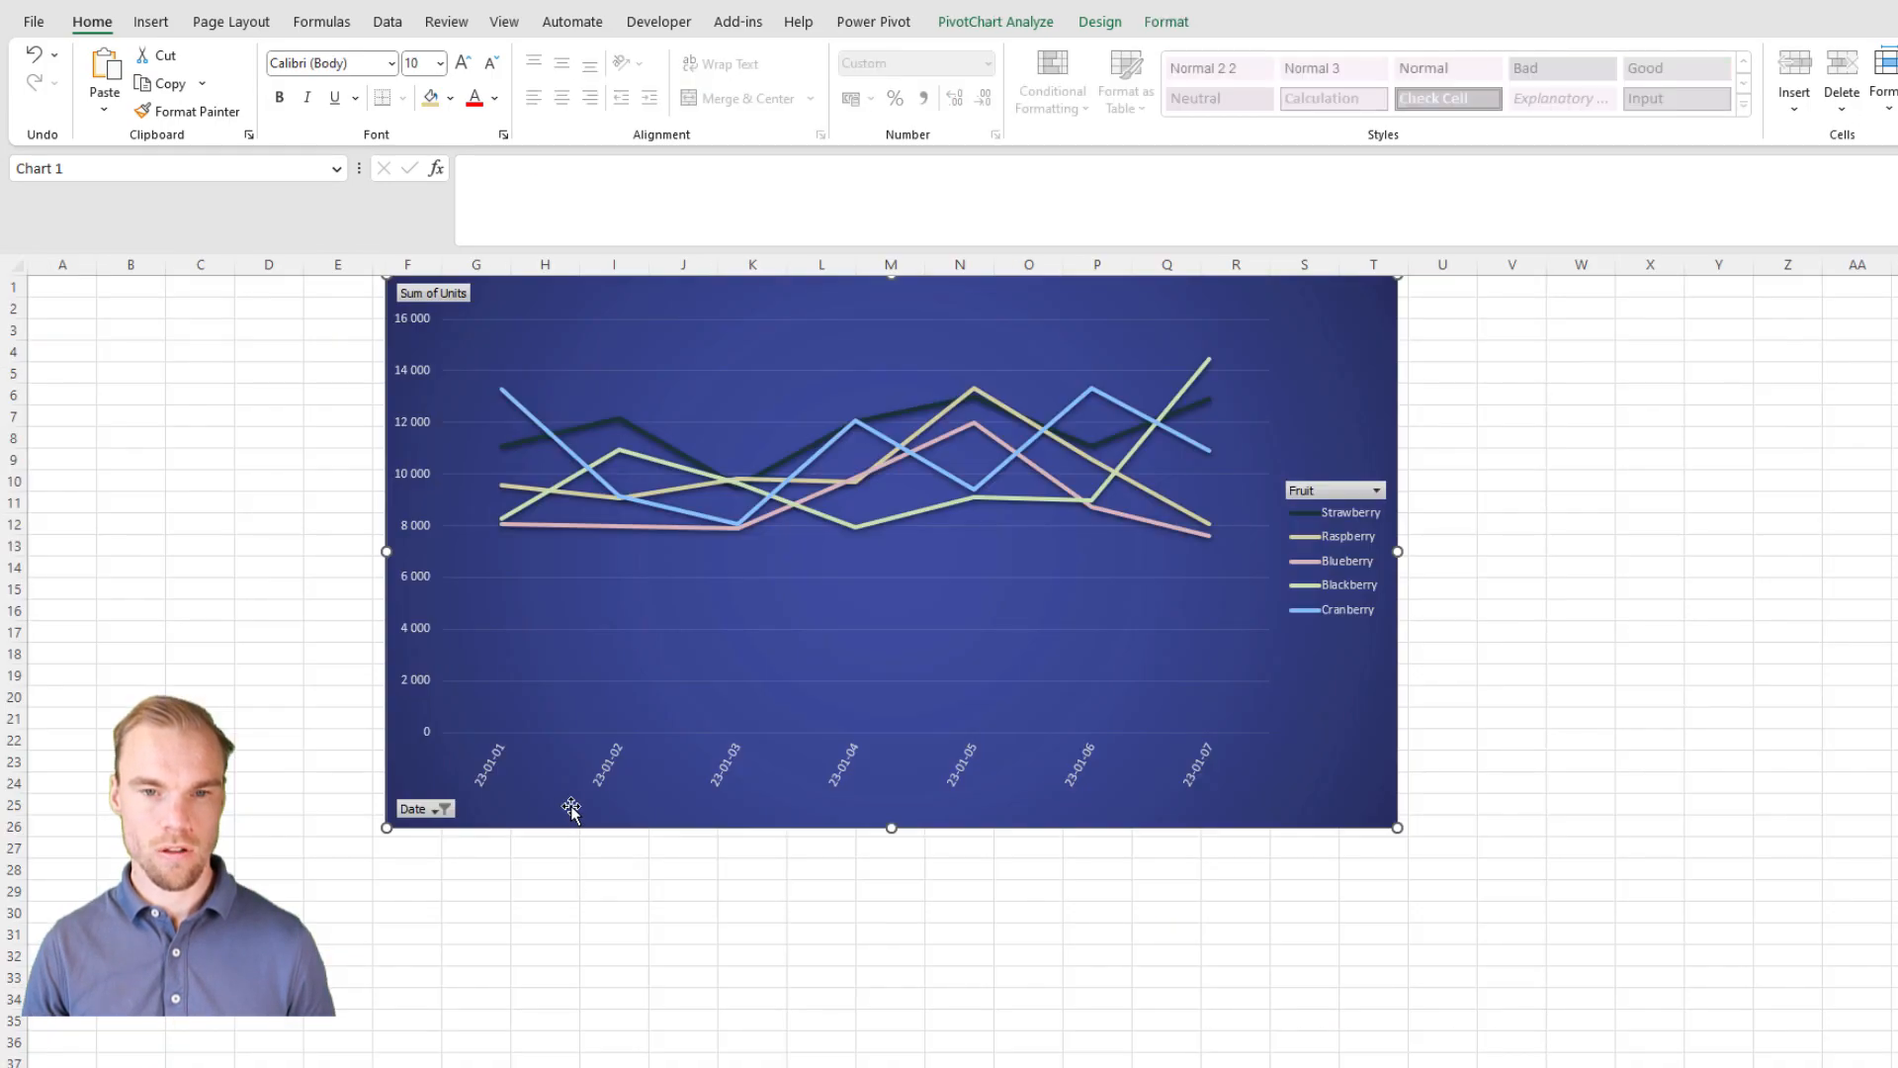
pyautogui.hotkey('ctrl', 'v')
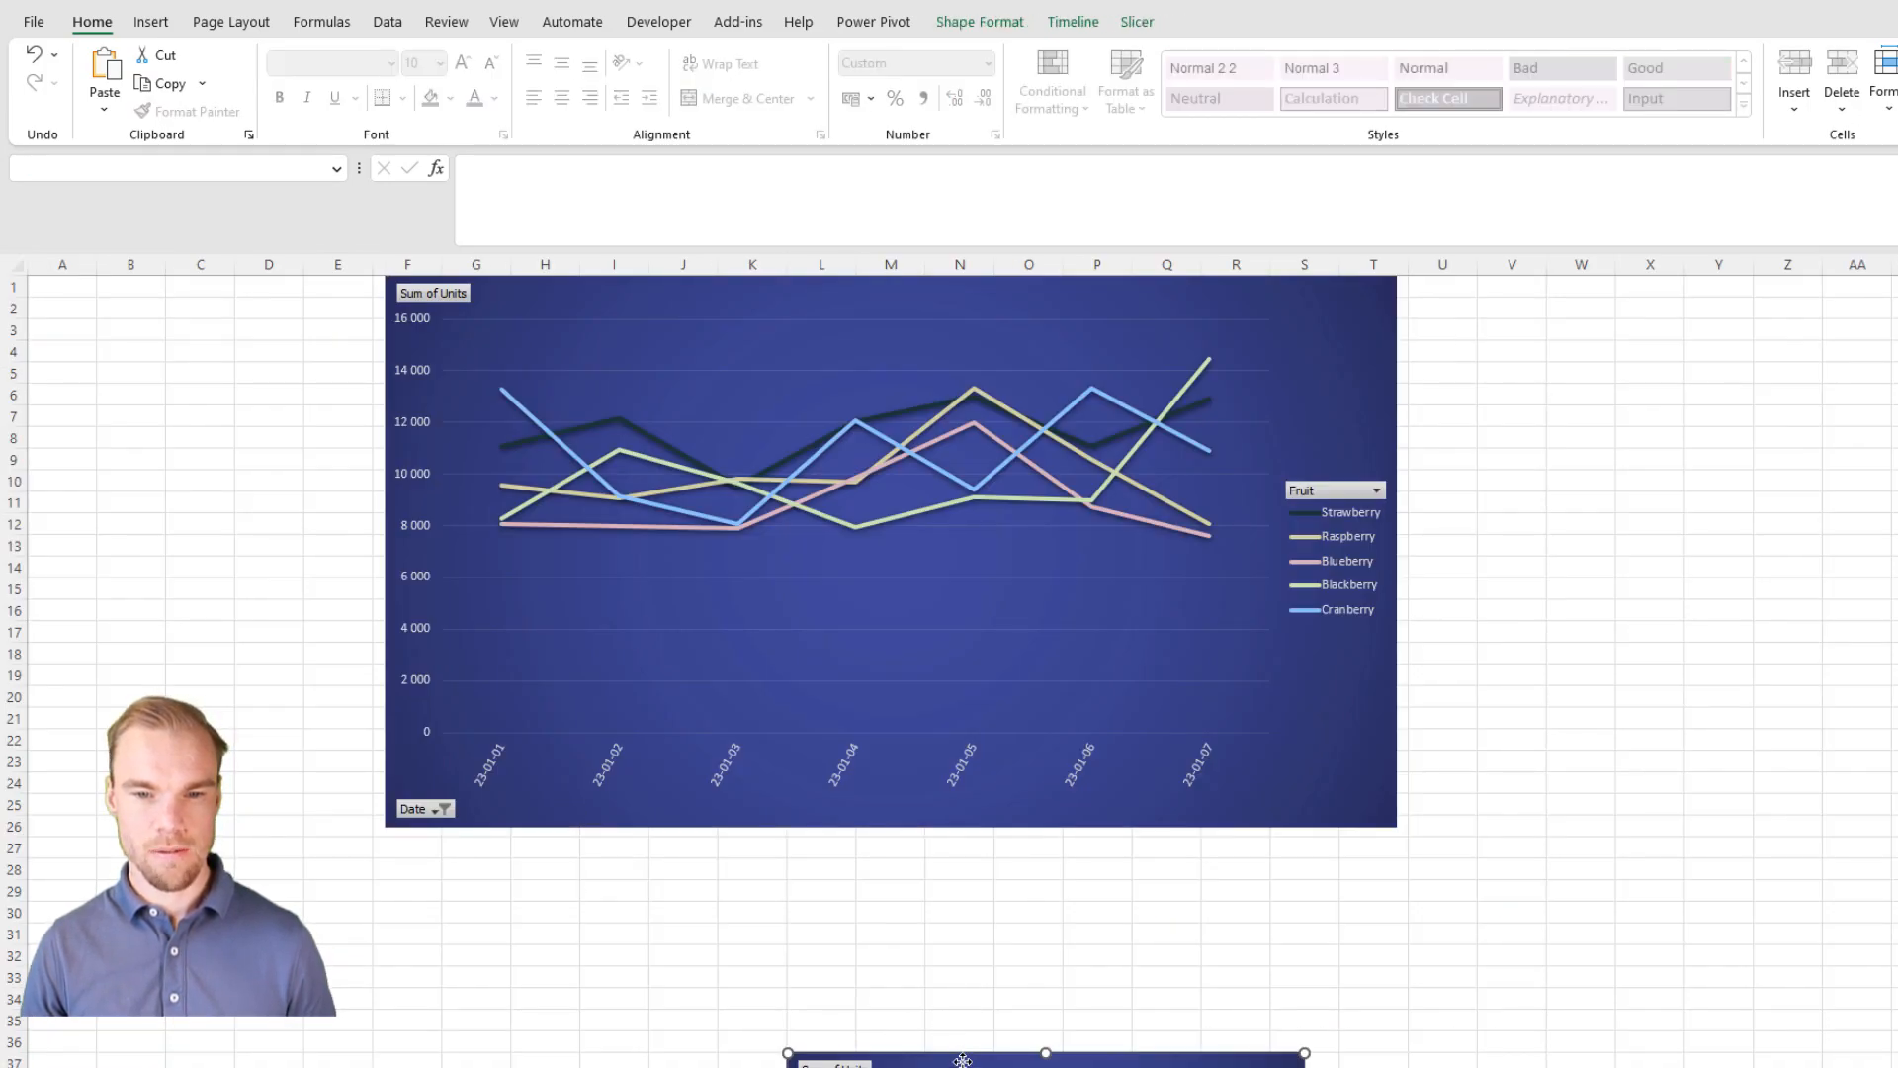
pyautogui.moveTo(963, 1062); pyautogui.dragTo(780, 929)
pyautogui.moveTo(134, 349); pyautogui.dragTo(60, 293)
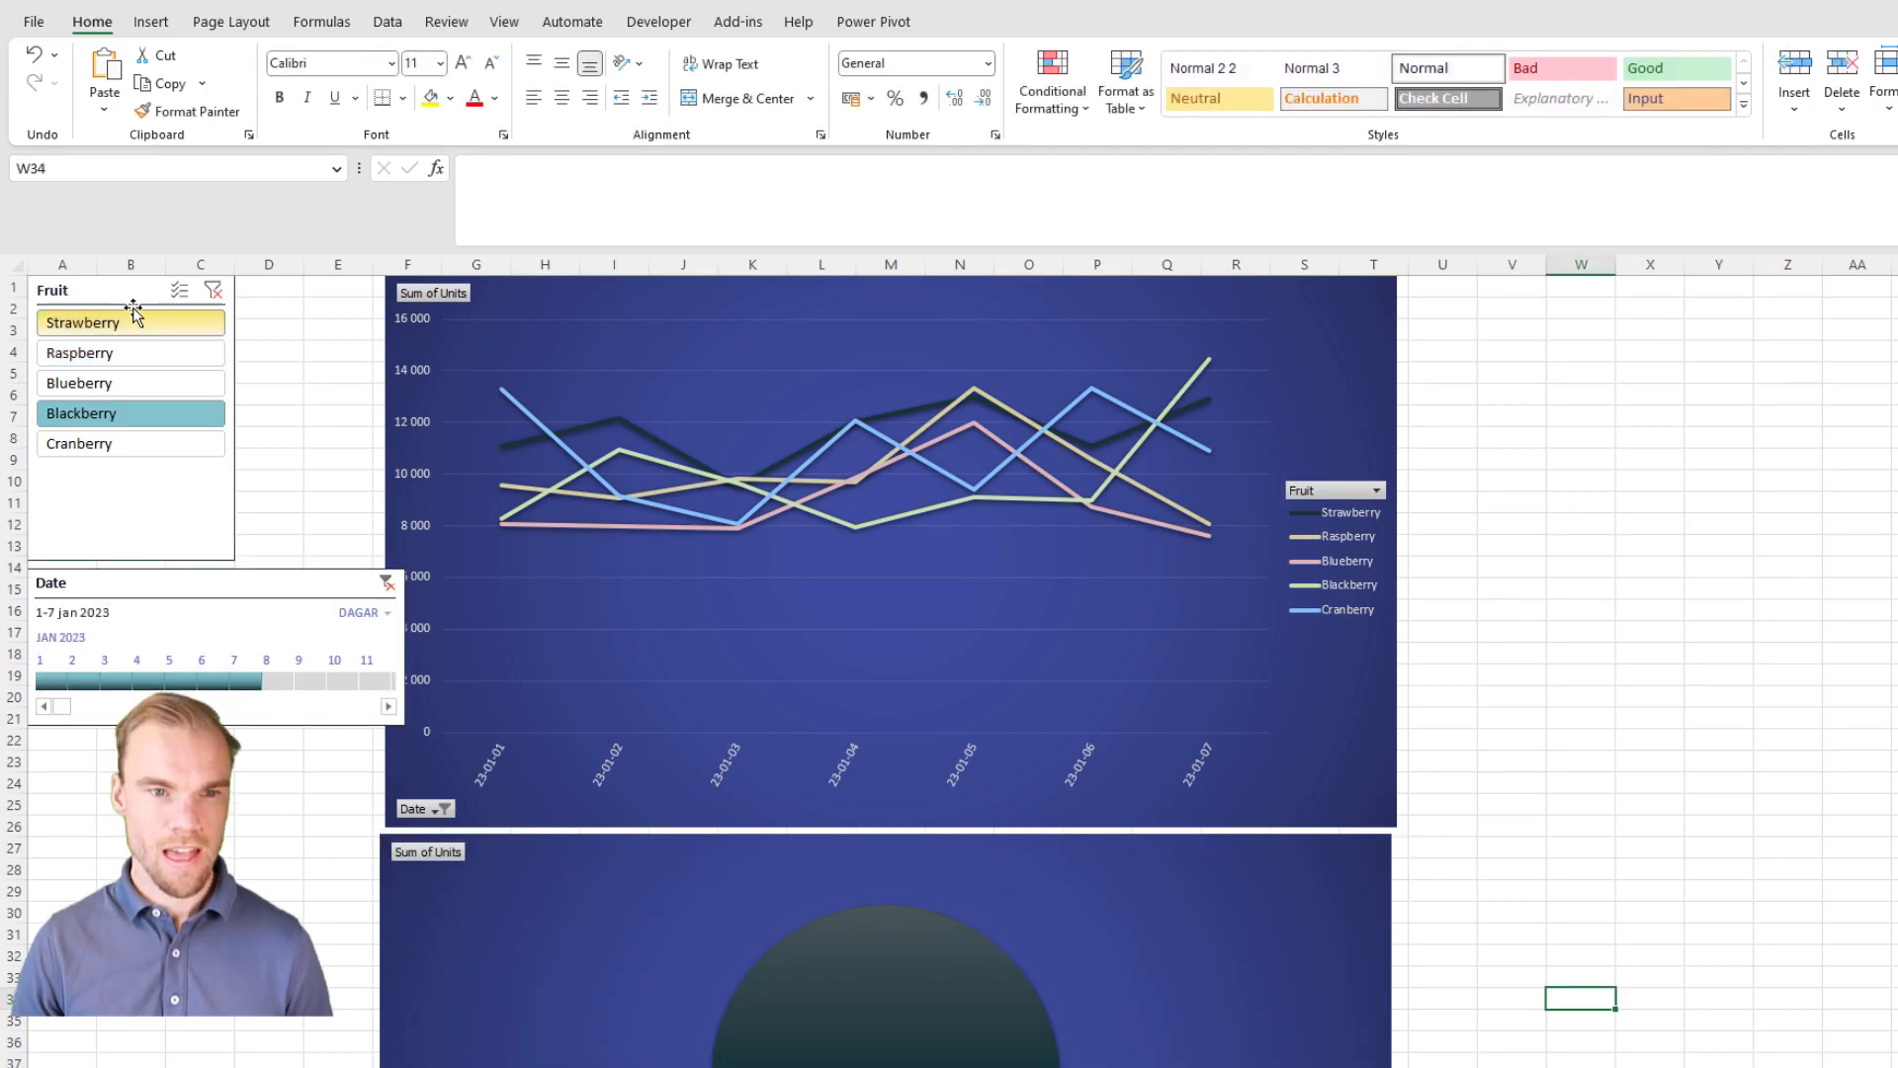
# Step: Connect the Fruit slicer to PivotTable4 as well through its report connections
pyautogui.rightClick(126, 302)
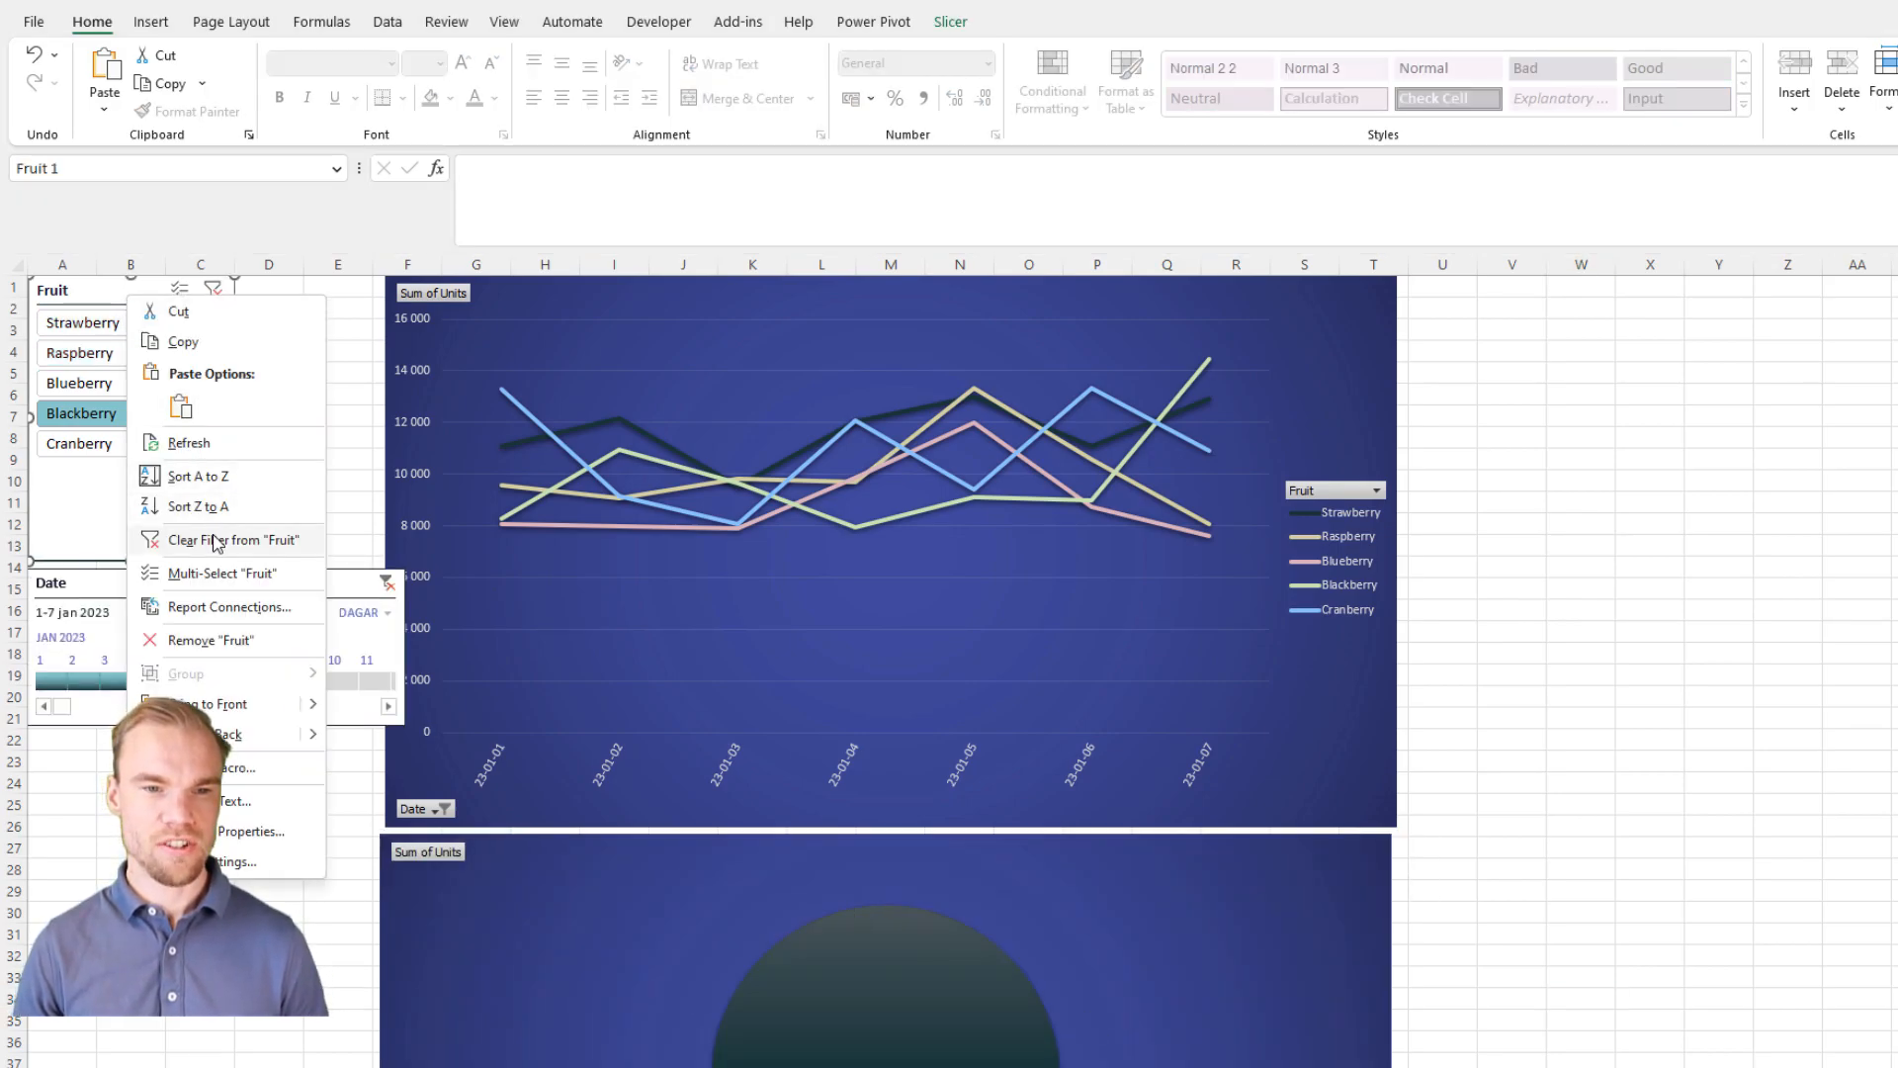
pyautogui.click(230, 607)
pyautogui.click(55, 687)
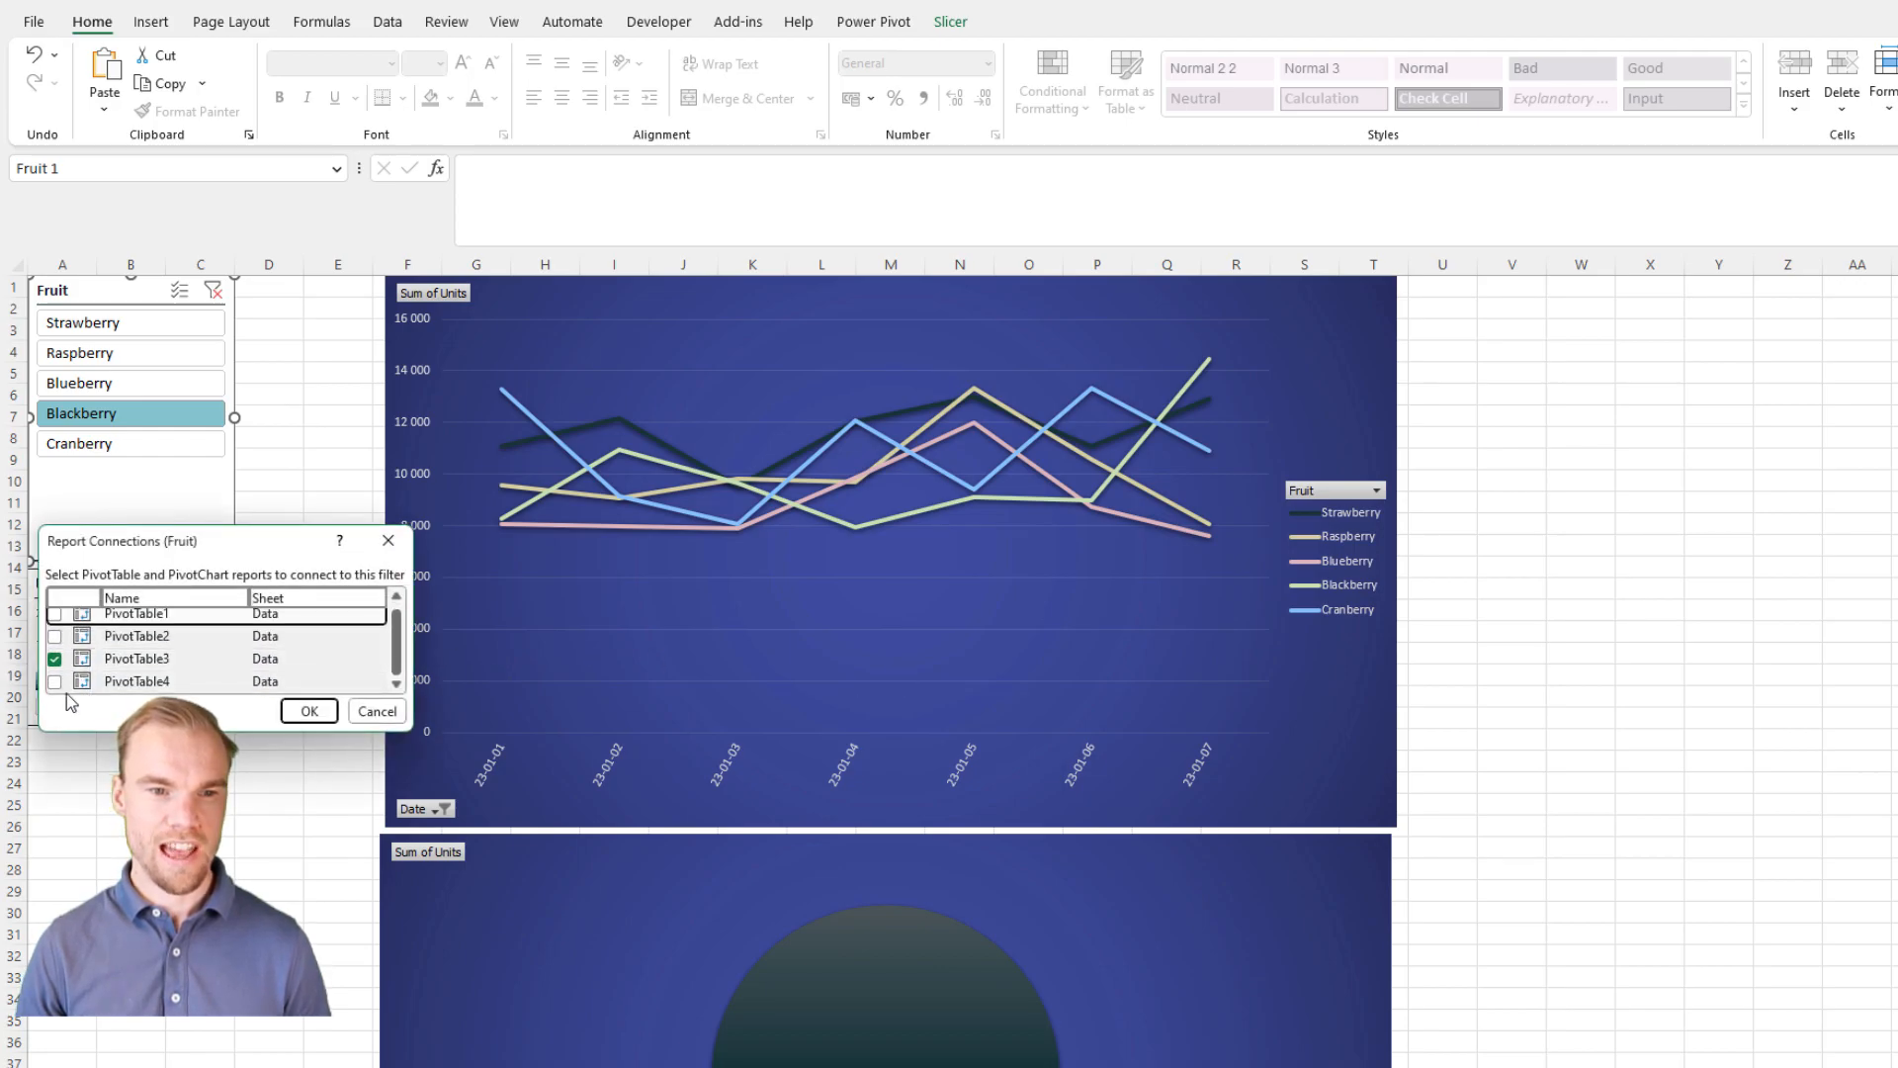
pyautogui.click(309, 711)
# Step: Test the Fruit slicer on the charts by filtering to the individual fruits in turn, ending on Blackberry
pyautogui.click(81, 353)
pyautogui.click(123, 443)
pyautogui.click(134, 388)
pyautogui.click(118, 323)
pyautogui.click(114, 356)
pyautogui.click(121, 383)
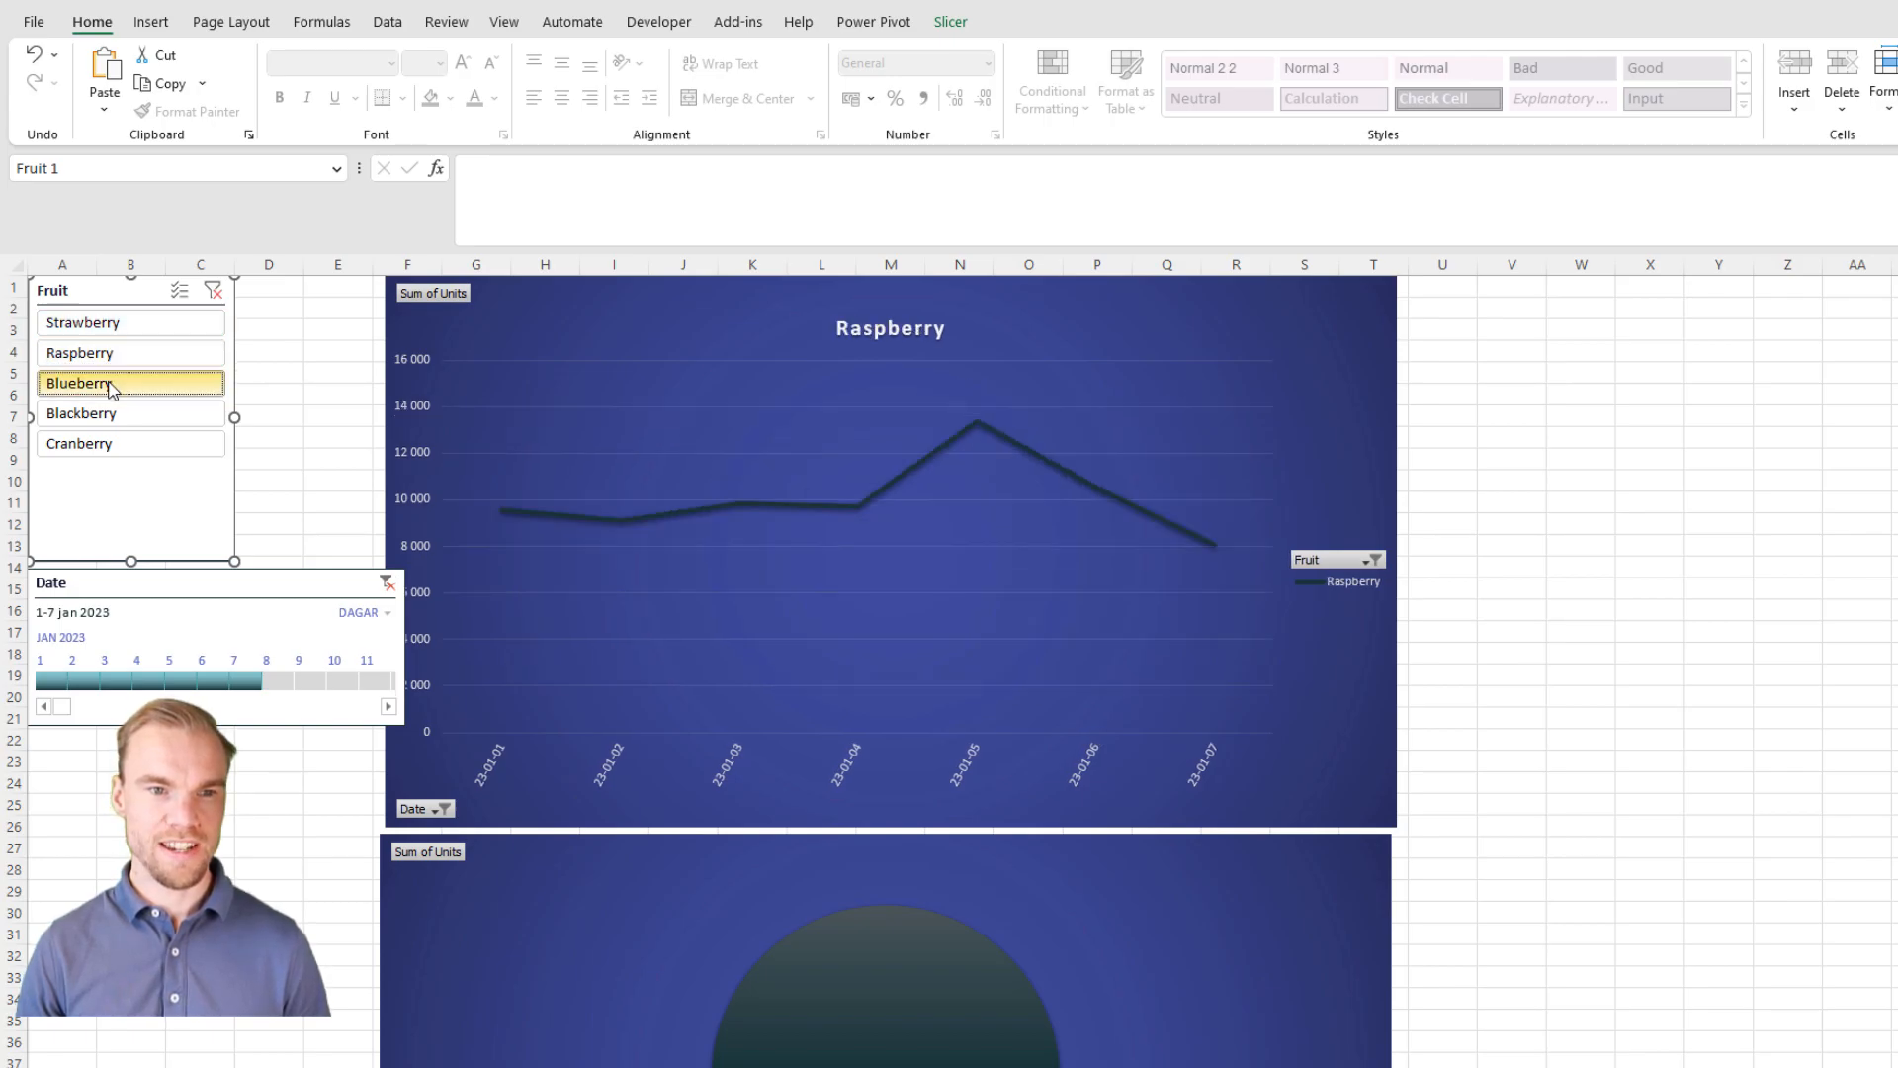
pyautogui.click(127, 413)
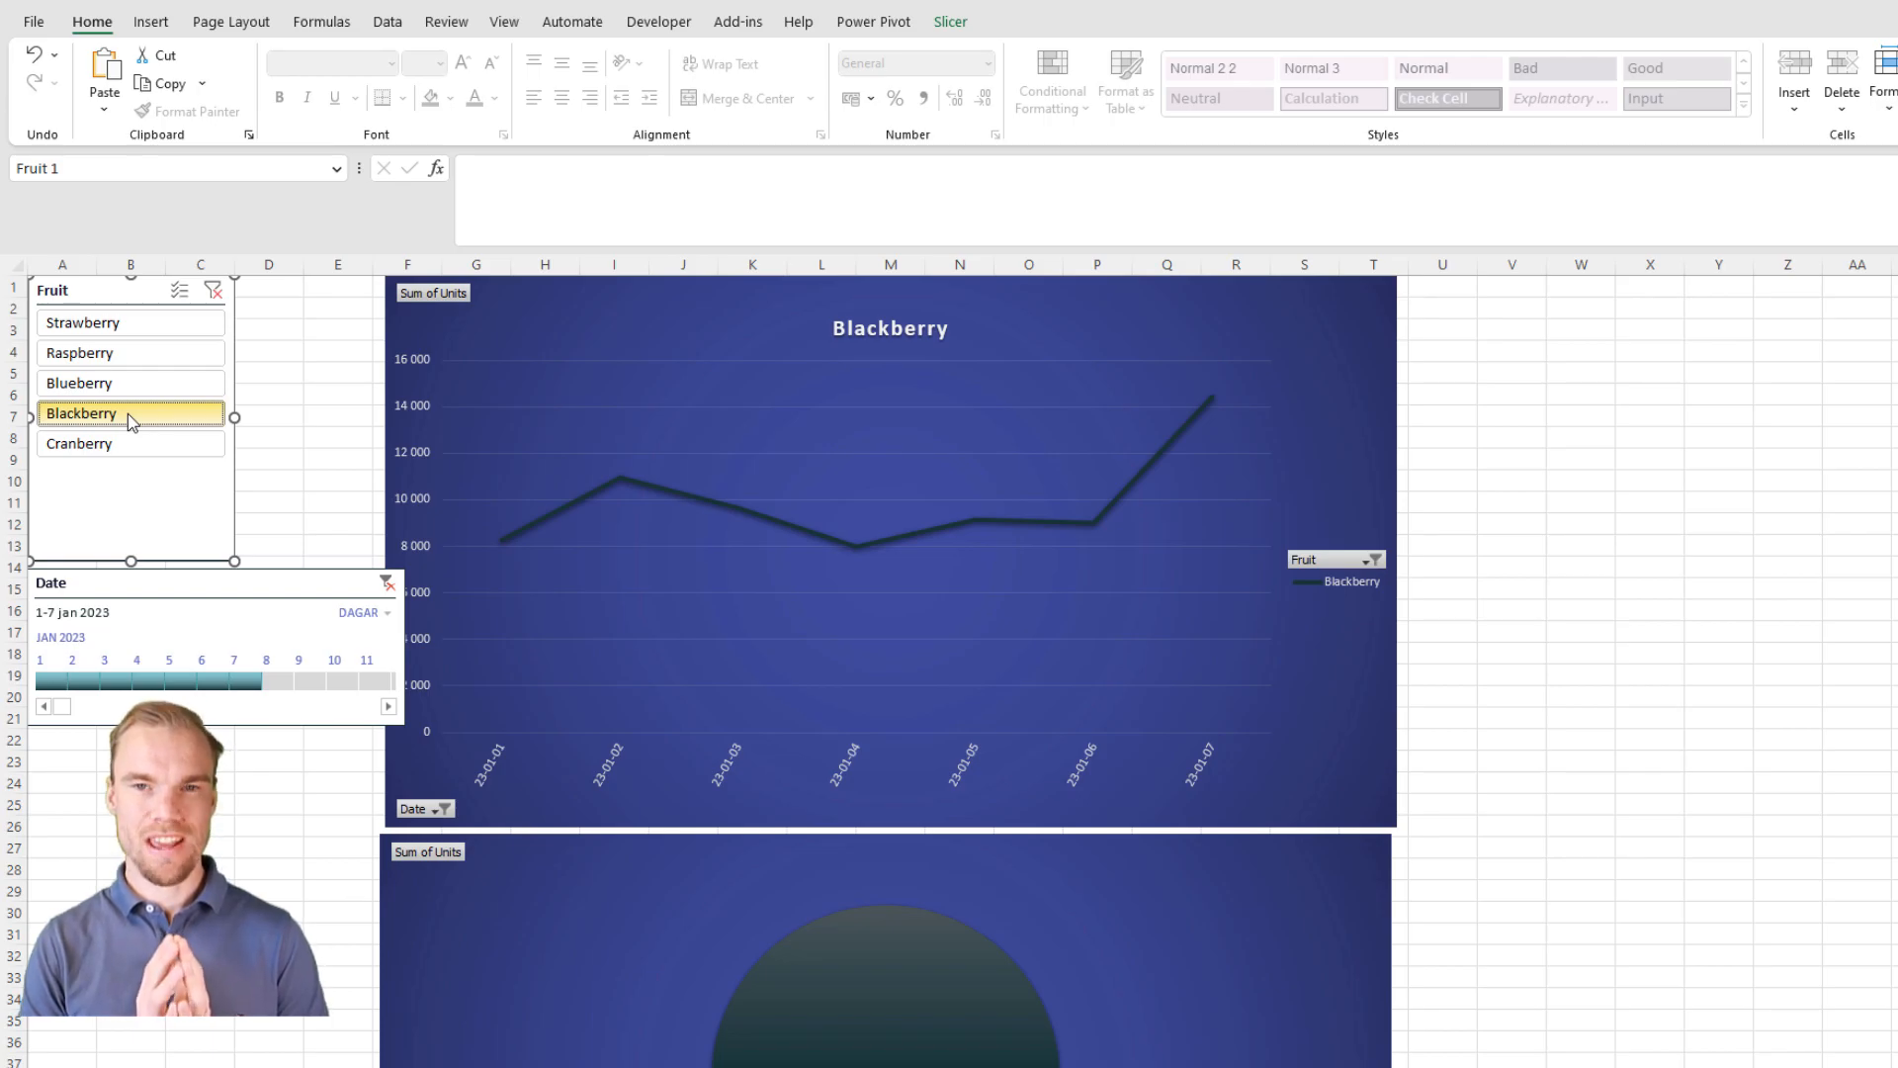
pyautogui.click(1495, 588)
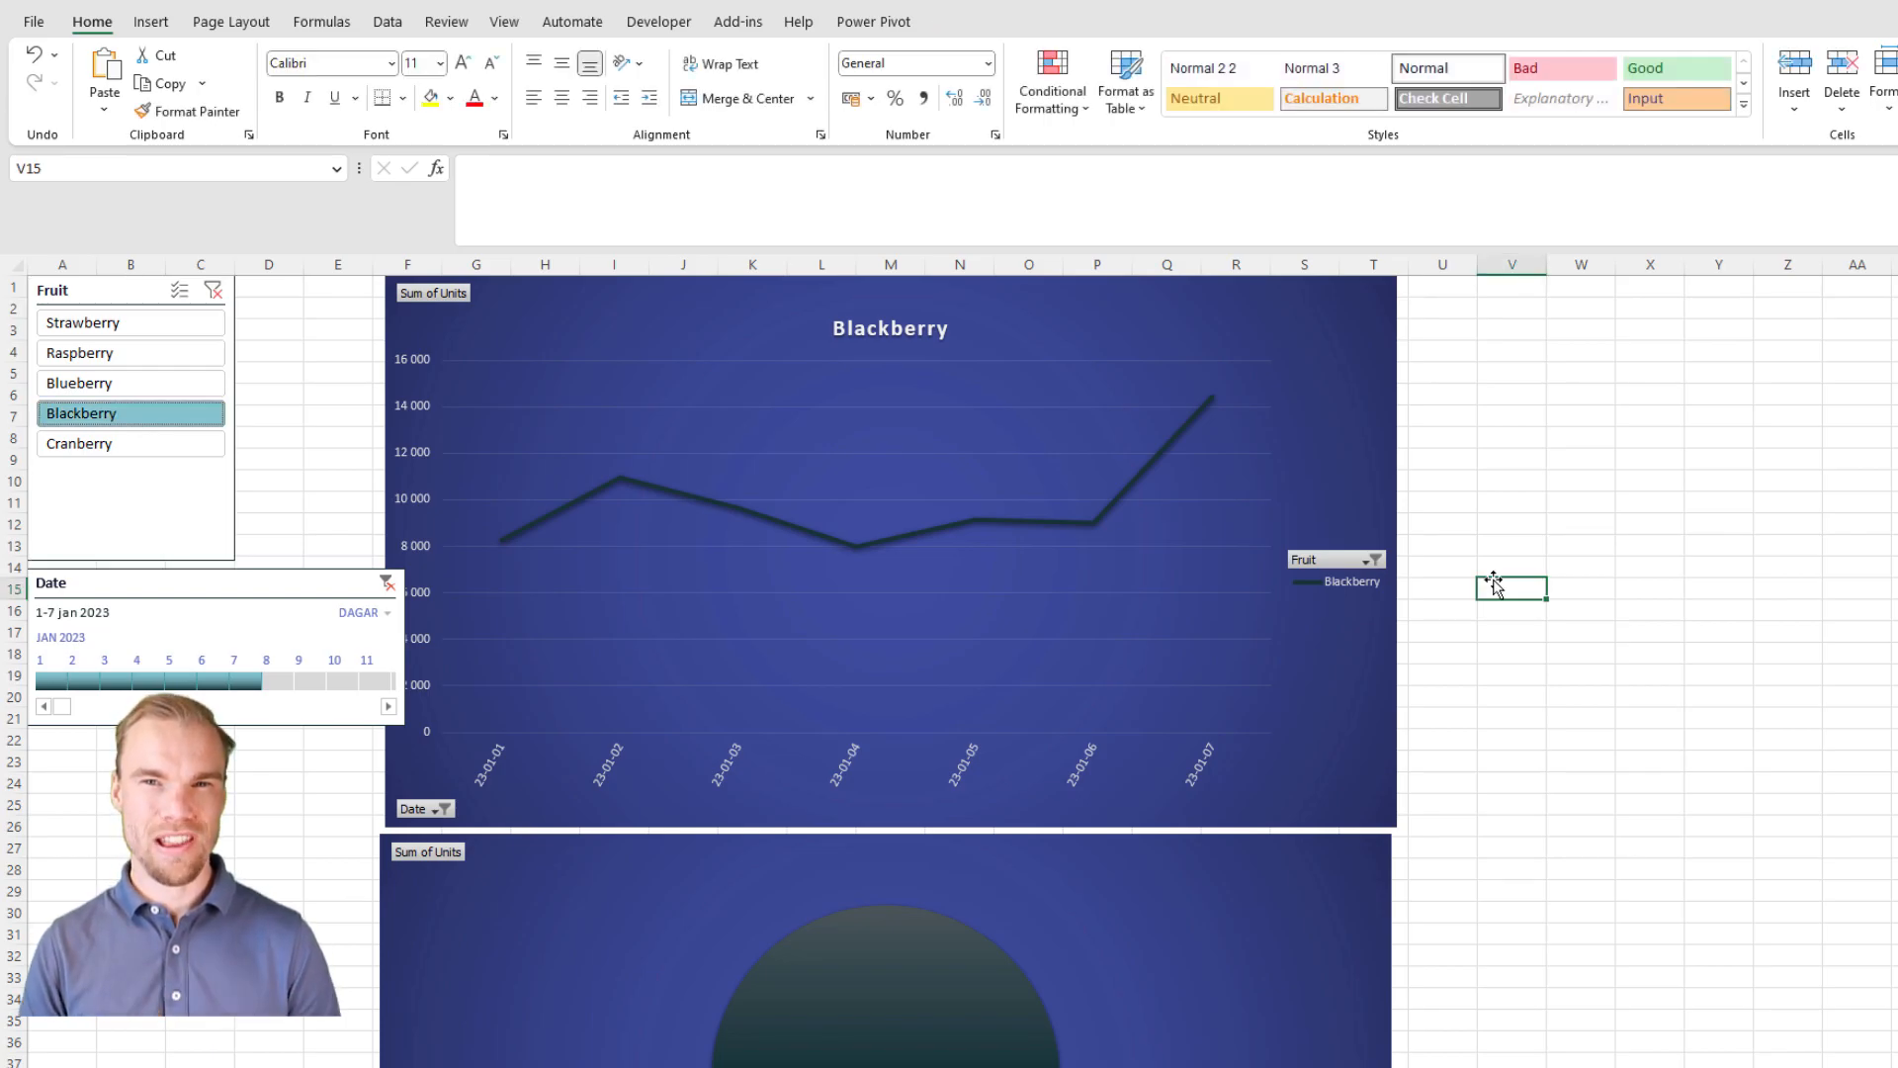